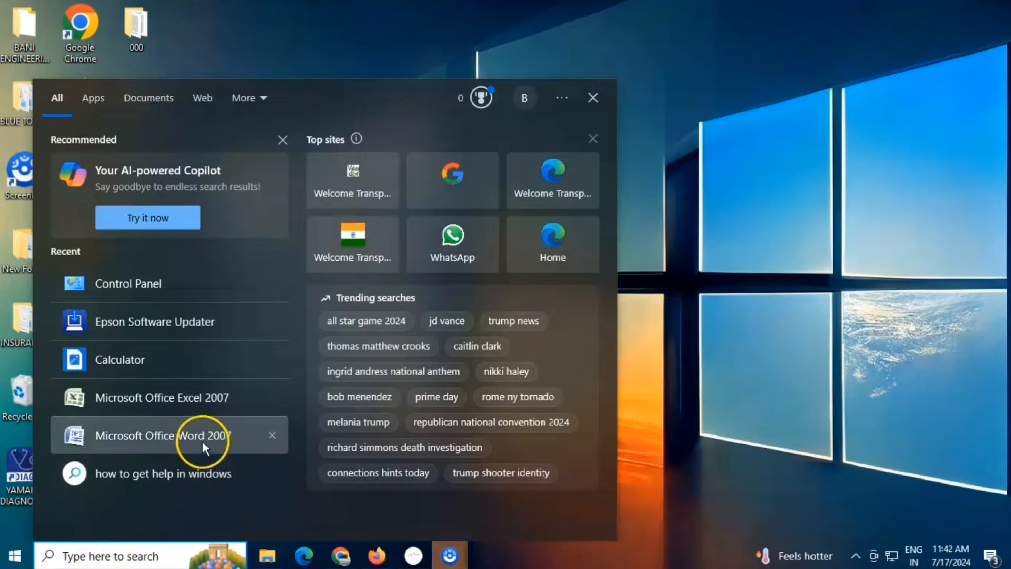
- Open Microsoft Office Word 2007 and zoom the blank document to 100%
{"action": "left_click", "coordinate": [176, 433]}
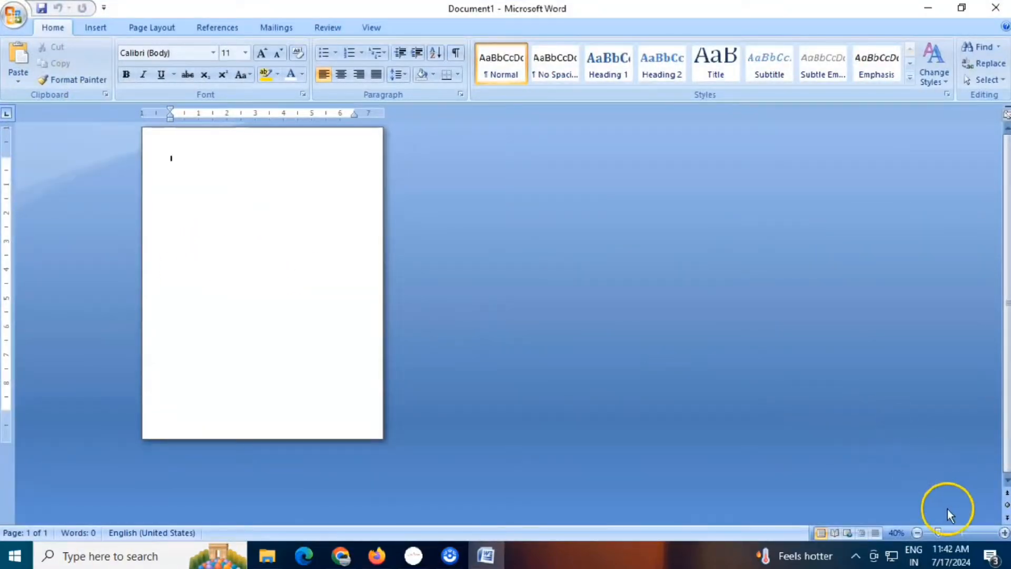
{"action": "left_click", "coordinate": [1004, 533]}
{"action": "left_click", "coordinate": [1004, 532]}
{"action": "left_click", "coordinate": [1004, 532]}
{"action": "left_click", "coordinate": [1004, 532]}
{"action": "left_click", "coordinate": [1004, 532]}
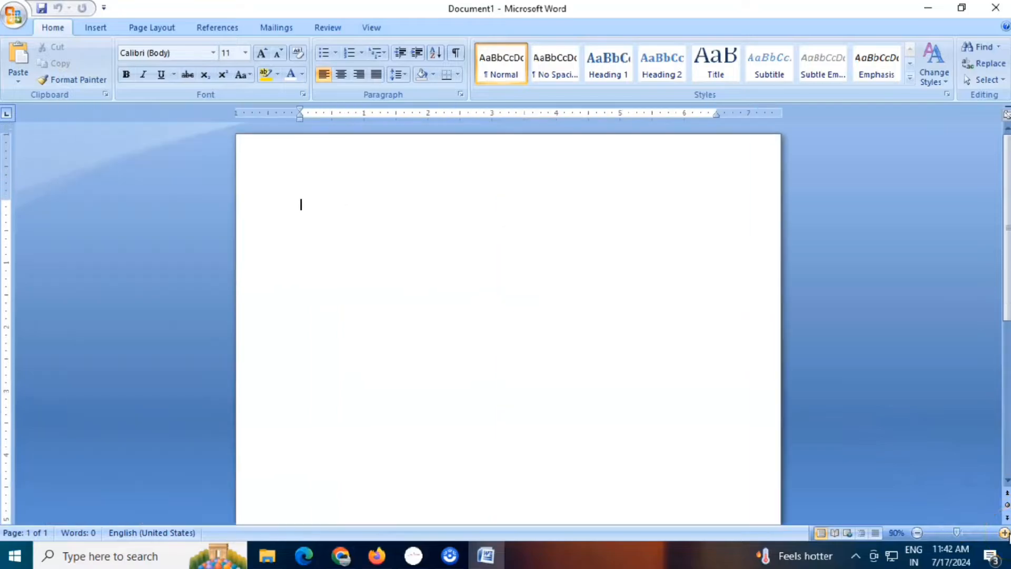
{"action": "left_click", "coordinate": [1004, 532]}
- Insert a rounded square about 3.52 in wide near the top of the page and make its corners less rounded
{"action": "left_click", "coordinate": [94, 29]}
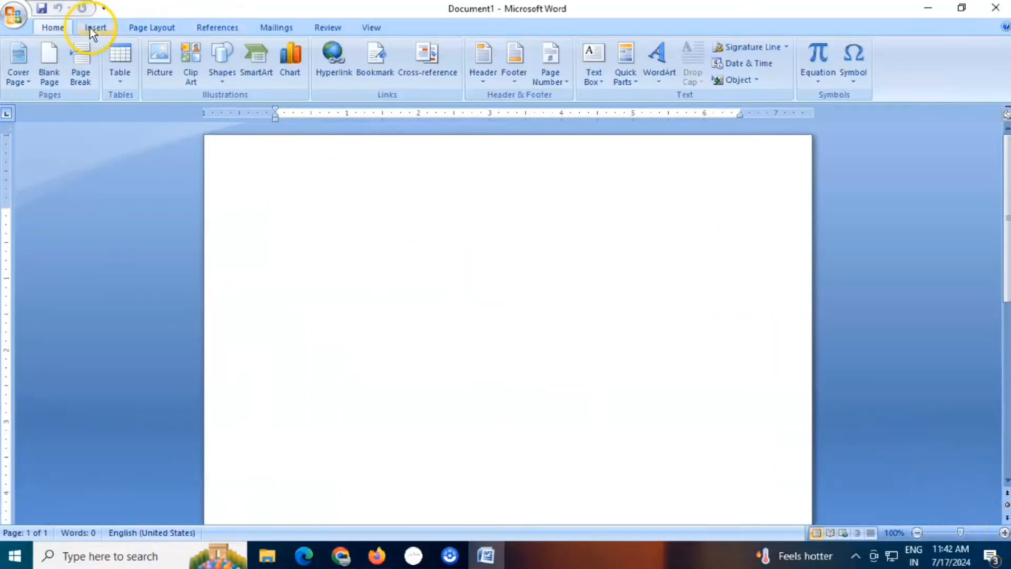
{"action": "left_click", "coordinate": [217, 74]}
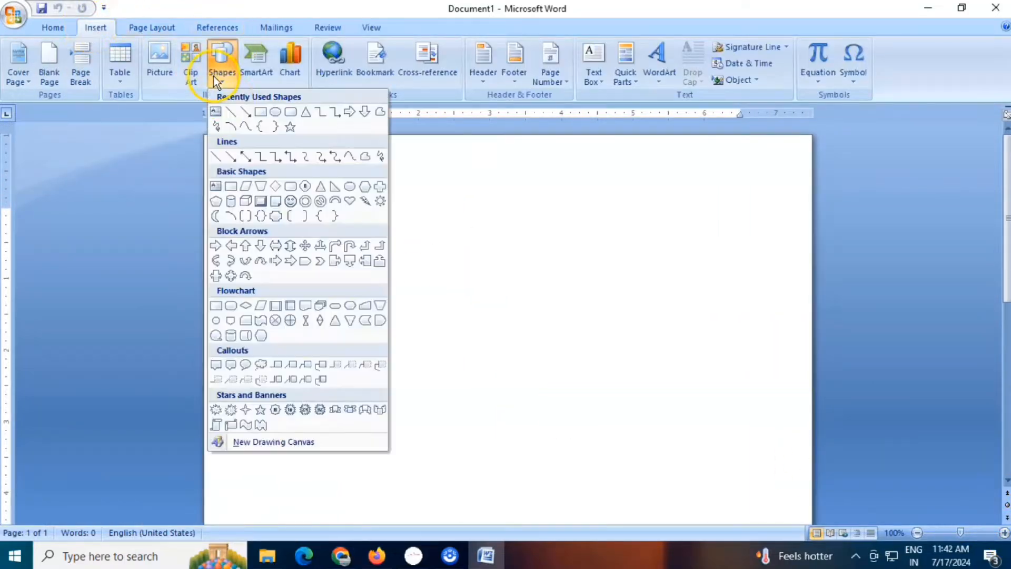
{"action": "left_click", "coordinate": [289, 111]}
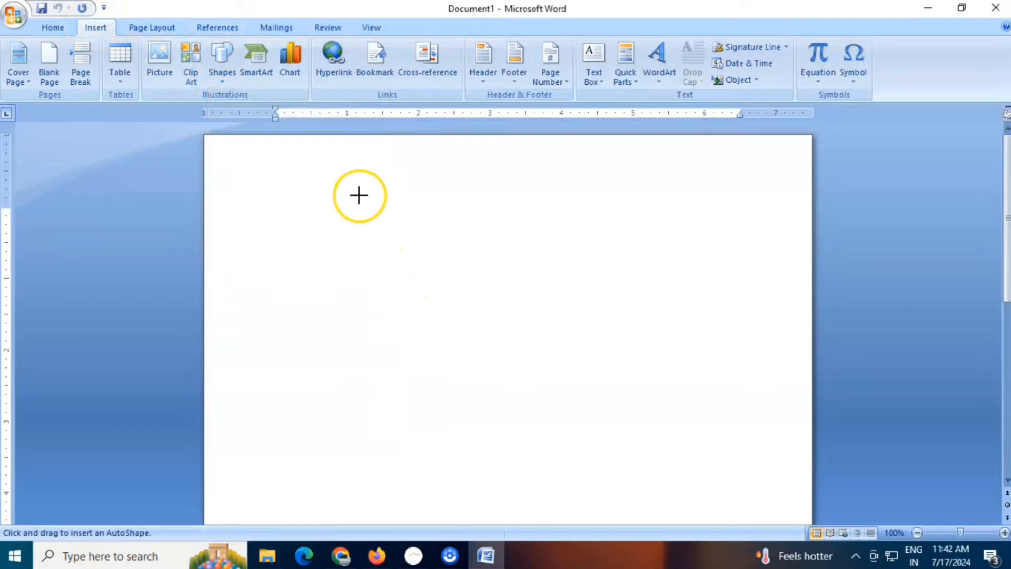
{"action": "left_click_drag", "start_coordinate": [360, 195], "coordinate": [610, 405]}
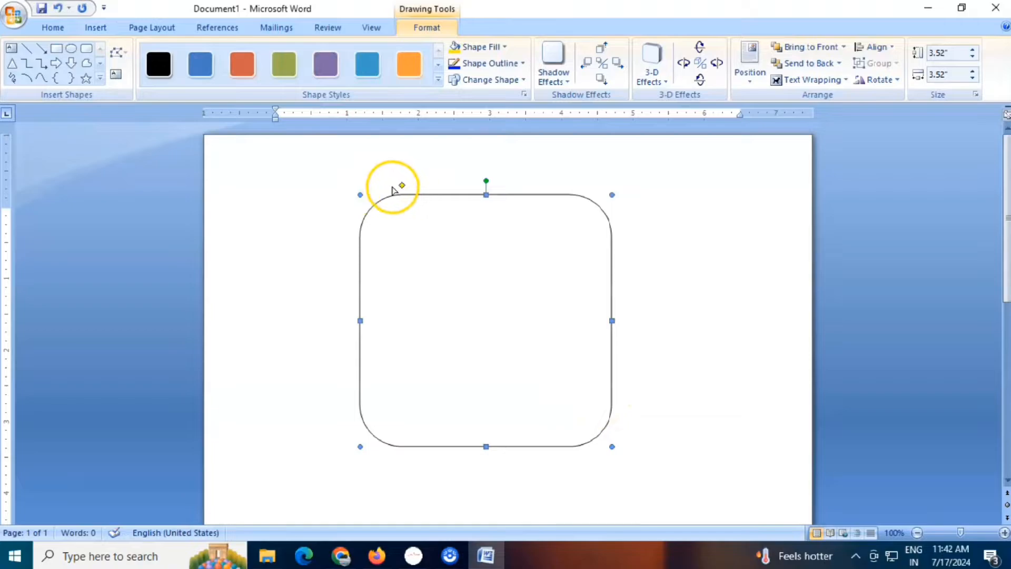
{"action": "left_click_drag", "start_coordinate": [392, 188], "coordinate": [379, 188]}
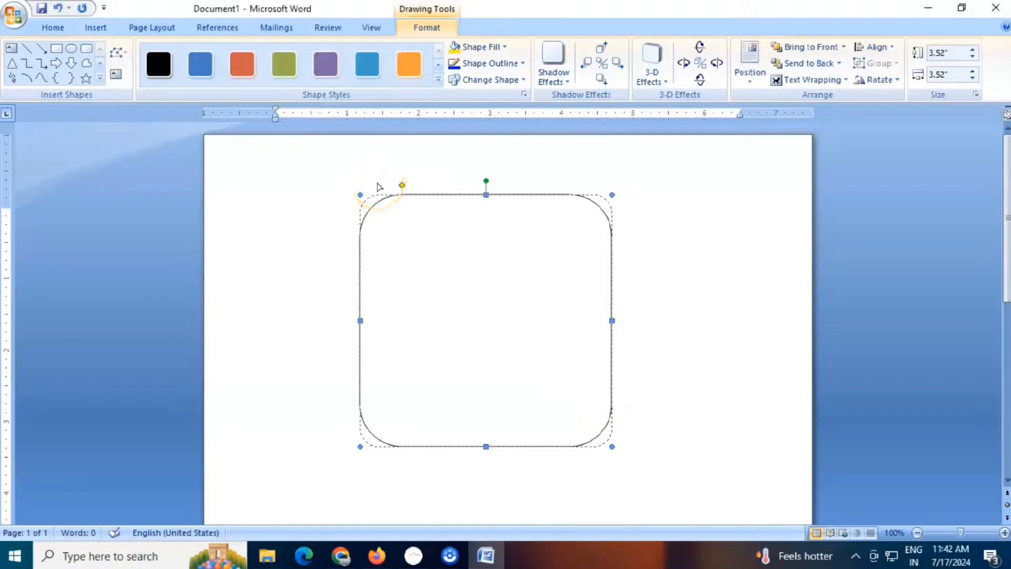
{"action": "left_click_drag", "start_coordinate": [371, 189], "coordinate": [372, 189]}
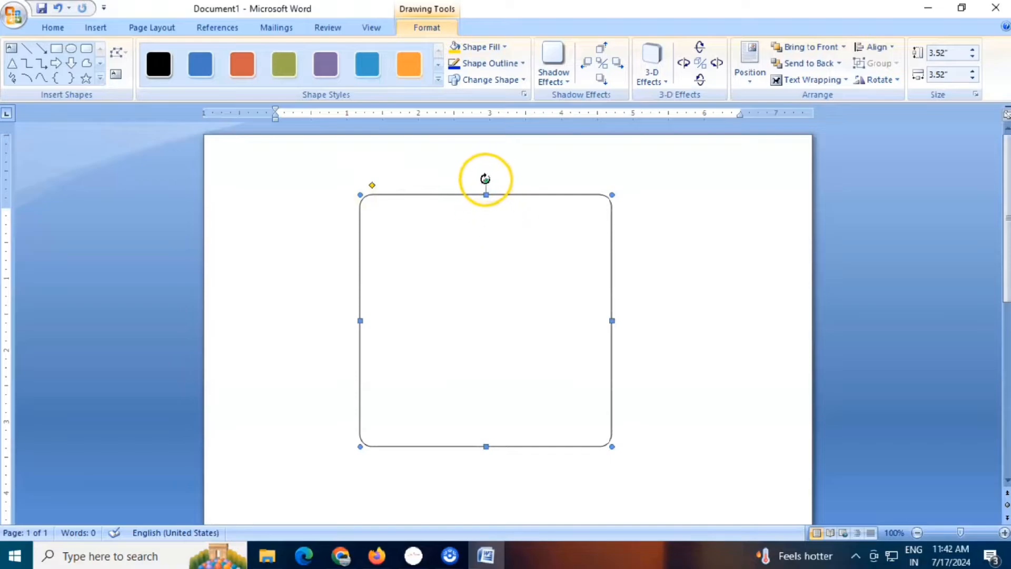
- Rotate the rounded square into a diamond and place it at the page's top centre, partly beyond the upper edge
{"action": "left_click_drag", "start_coordinate": [485, 179], "coordinate": [435, 392]}
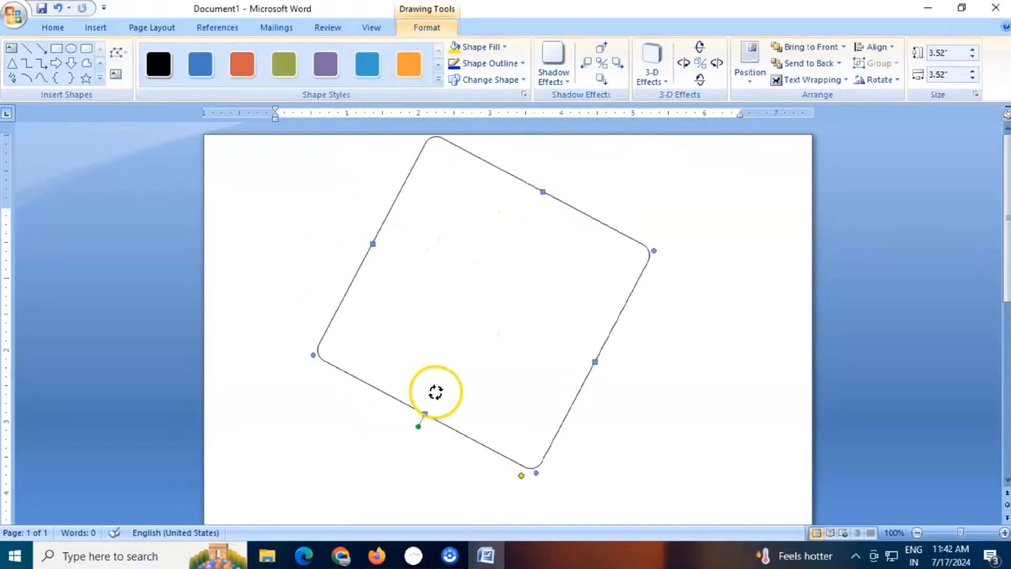
{"action": "left_click_drag", "start_coordinate": [492, 346], "coordinate": [481, 239]}
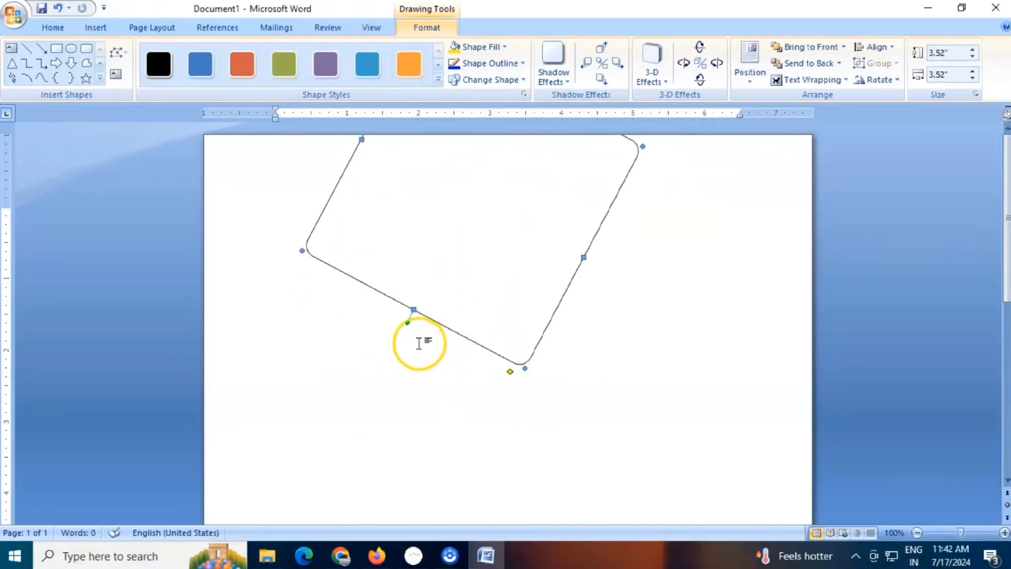
{"action": "left_click_drag", "start_coordinate": [401, 321], "coordinate": [363, 312]}
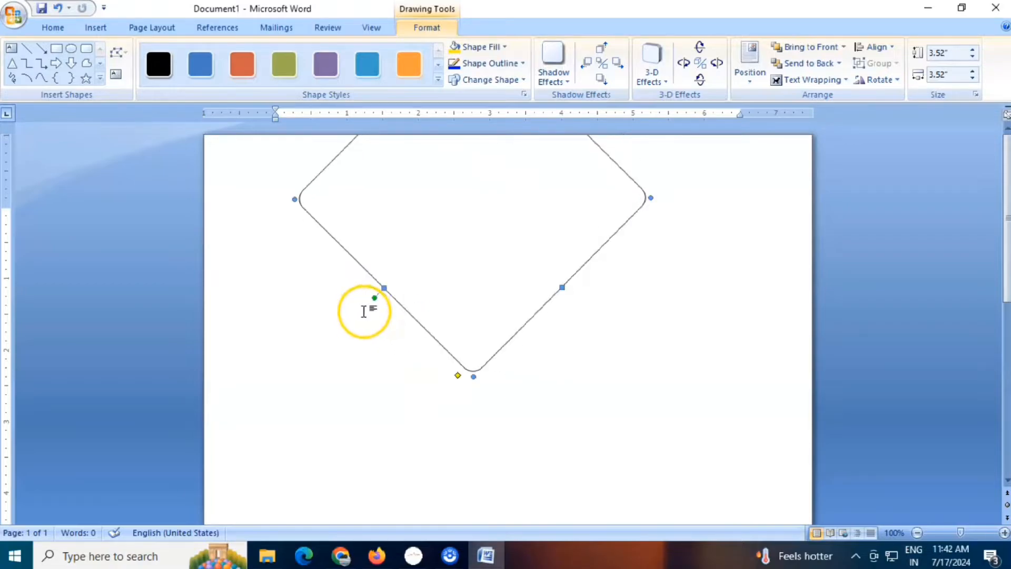
{"action": "left_click_drag", "start_coordinate": [480, 286], "coordinate": [521, 274]}
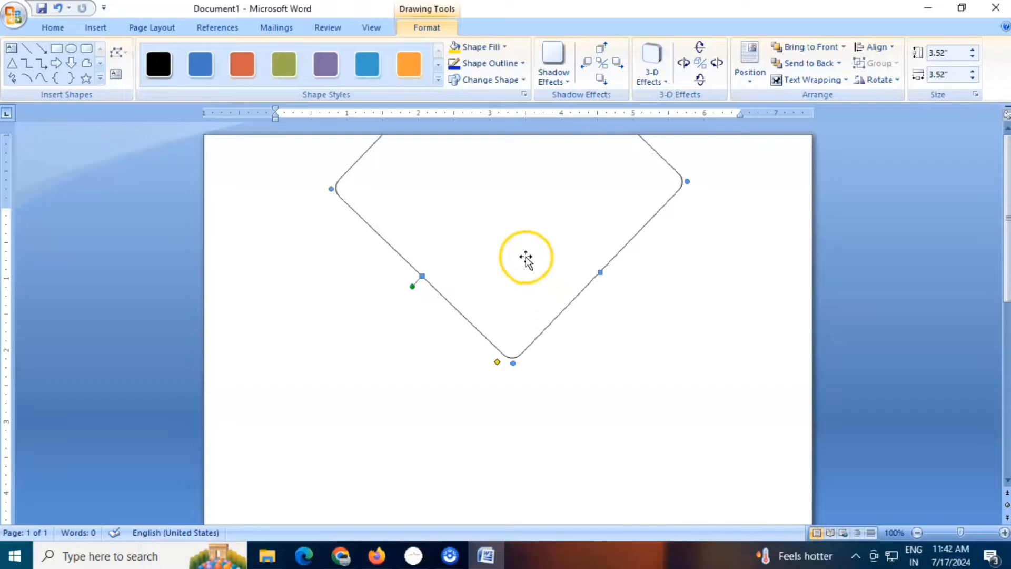
- Duplicate the diamond into a four-diamond lattice and shrink all four together to about 2.83 by 2.87 in
{"action": "mouse_move", "coordinate": [517, 237]}
{"action": "left_mouse_down"}
{"action": "mouse_move", "coordinate": [681, 408]}
{"action": "mouse_move", "coordinate": [704, 425]}
{"action": "mouse_move", "coordinate": [717, 416]}
{"action": "mouse_move", "coordinate": [474, 458]}
{"action": "mouse_move", "coordinate": [332, 384]}
{"action": "mouse_move", "coordinate": [356, 400]}
{"action": "mouse_move", "coordinate": [516, 409]}
{"action": "mouse_move", "coordinate": [567, 424]}
{"action": "left_mouse_up"}
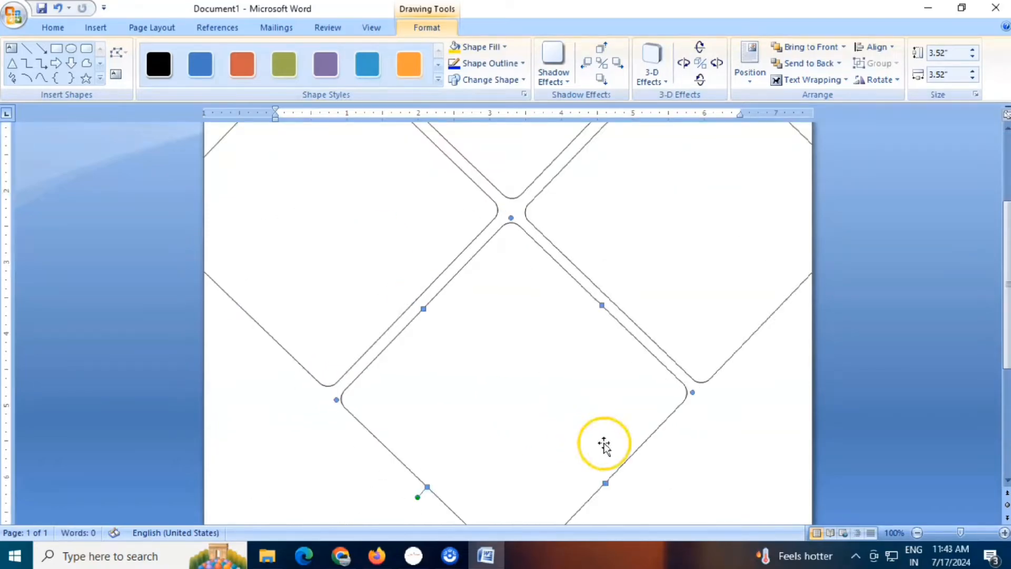
{"action": "scroll", "coordinate": [627, 456], "scroll_direction": "up", "scroll_amount": 3}
{"action": "left_click", "coordinate": [513, 341]}
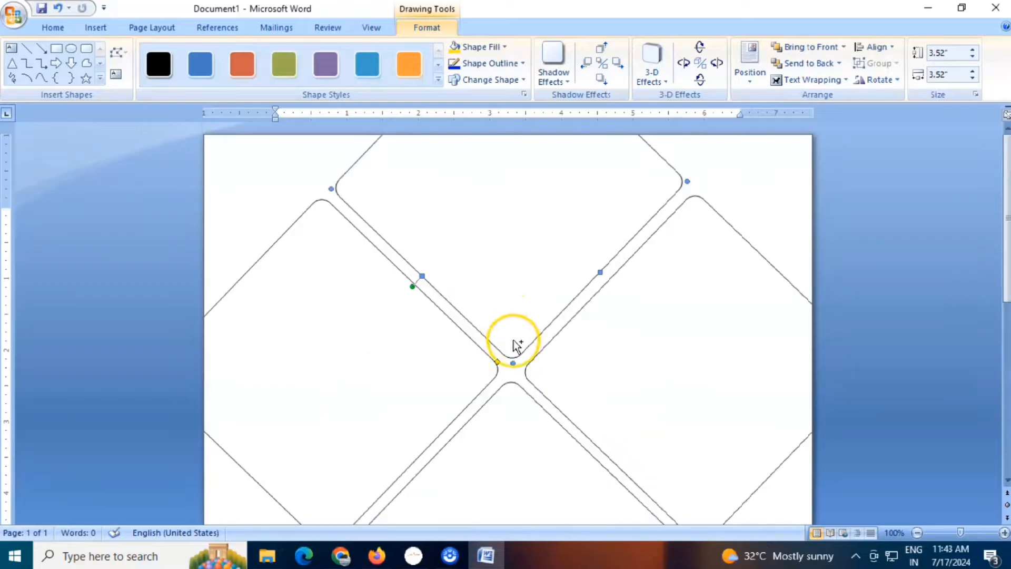
{"action": "left_click", "coordinate": [388, 345], "text": "shift"}
{"action": "left_click", "coordinate": [494, 473], "text": "shift"}
{"action": "left_click", "coordinate": [670, 291], "text": "shift"}
{"action": "scroll", "coordinate": [526, 350], "scroll_direction": "down", "scroll_amount": 3}
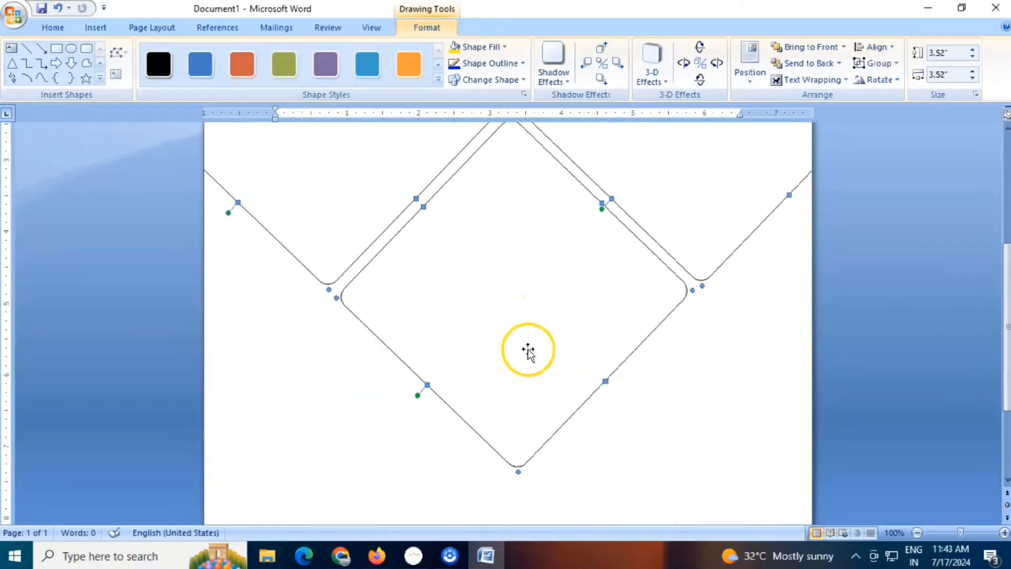
{"action": "left_click_drag", "start_coordinate": [519, 429], "coordinate": [516, 363]}
- Move the left, right and lower diamonds closer to the top one, leaving narrow even gaps between them
{"action": "scroll", "coordinate": [437, 348], "scroll_direction": "up", "scroll_amount": 3}
{"action": "left_click", "coordinate": [358, 338]}
{"action": "left_click_drag", "start_coordinate": [359, 338], "coordinate": [391, 307]}
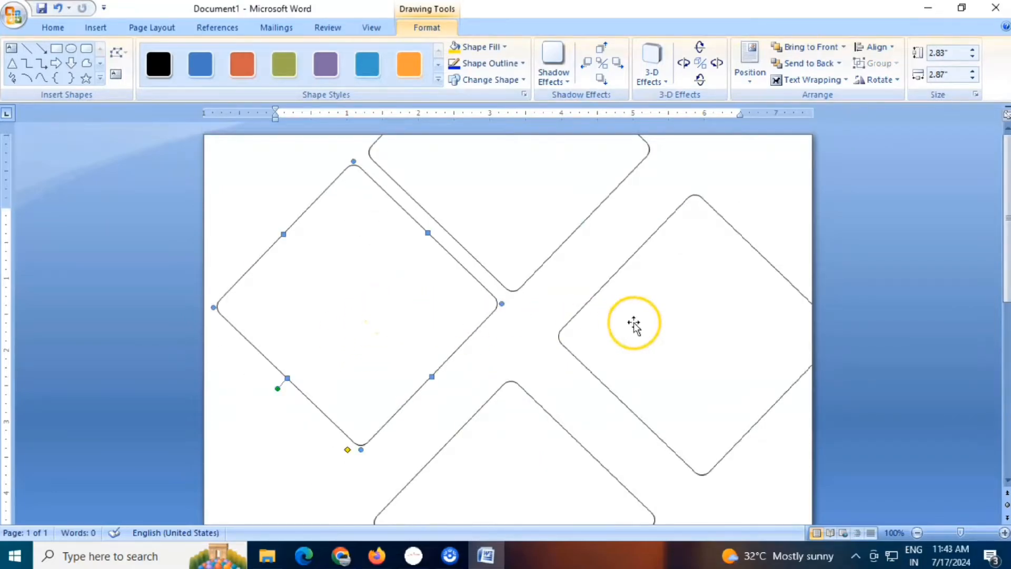
{"action": "left_click_drag", "start_coordinate": [632, 327], "coordinate": [611, 288]}
{"action": "scroll", "coordinate": [537, 406], "scroll_direction": "down", "scroll_amount": 4}
{"action": "left_click", "coordinate": [524, 399]}
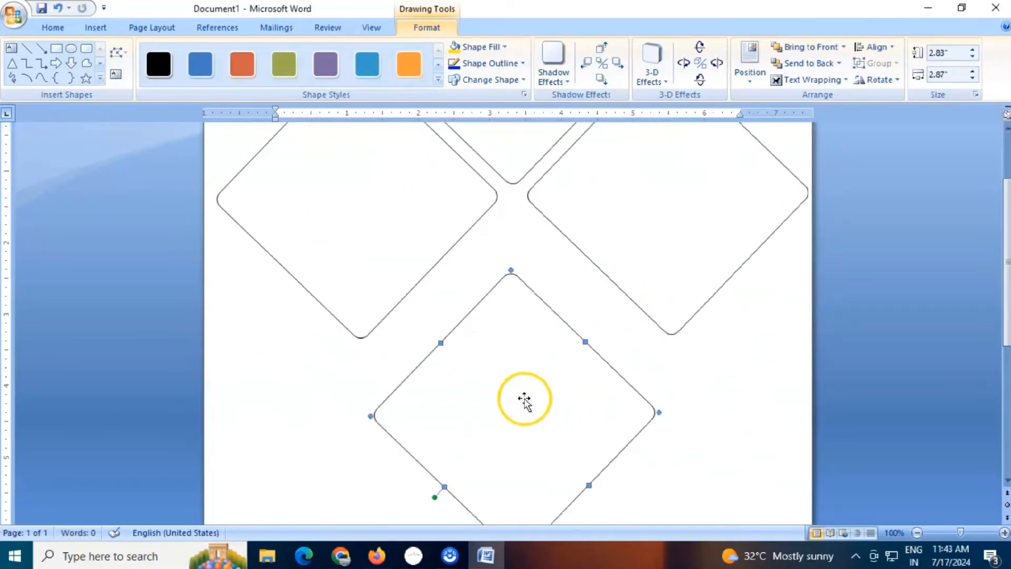
{"action": "left_click_drag", "start_coordinate": [523, 399], "coordinate": [523, 334]}
- Draw a rectangle about 3.5 in high and 8.95 in wide across the full width of the page's lower part
{"action": "scroll", "coordinate": [205, 194], "scroll_direction": "down", "scroll_amount": 10}
{"action": "left_click", "coordinate": [204, 195]}
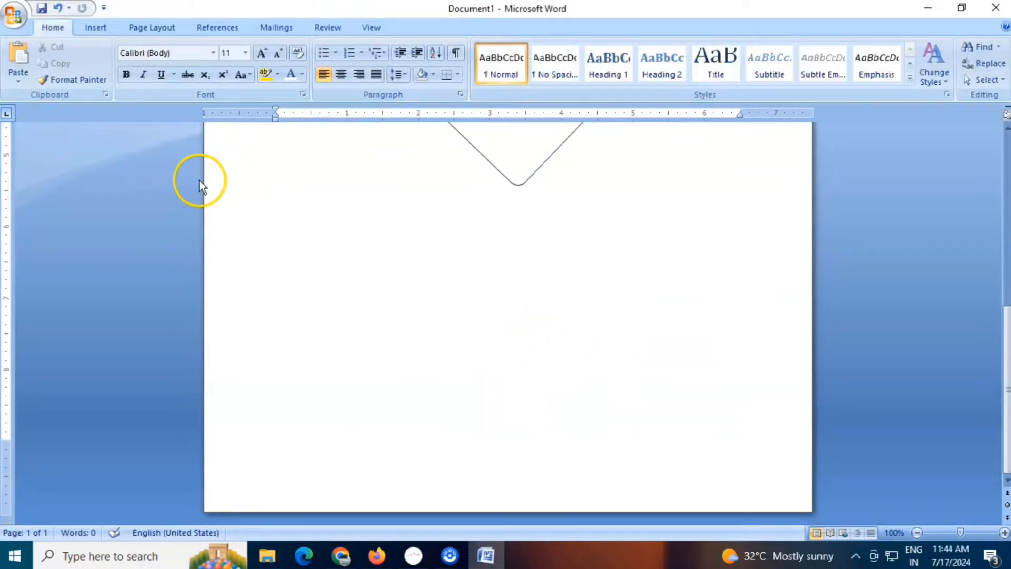
{"action": "left_click", "coordinate": [104, 31]}
{"action": "left_click", "coordinate": [227, 73]}
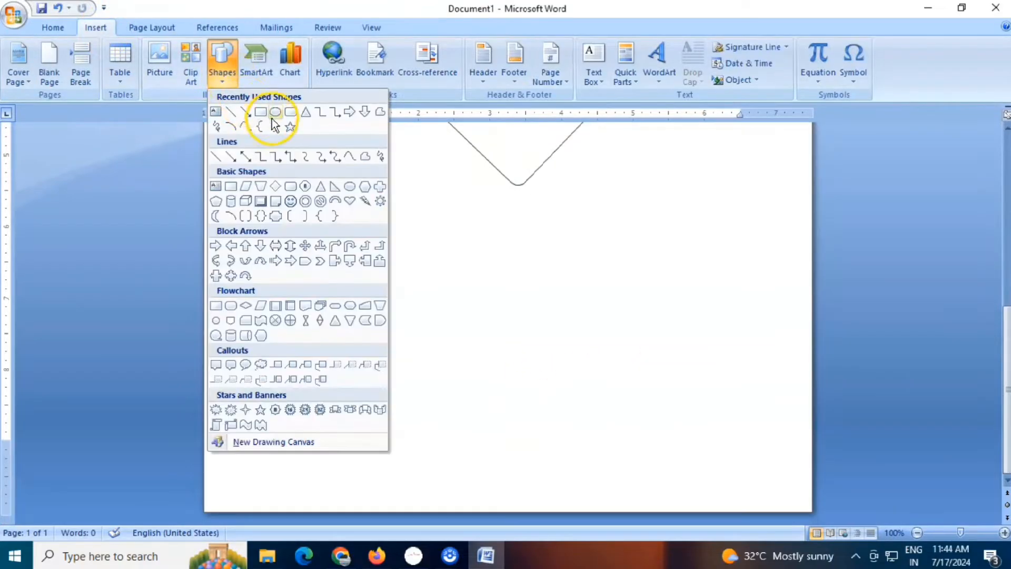
{"action": "left_click", "coordinate": [260, 111]}
{"action": "scroll", "coordinate": [178, 287], "scroll_direction": "up", "scroll_amount": 5}
{"action": "mouse_move", "coordinate": [209, 296]}
{"action": "left_mouse_down"}
{"action": "mouse_move", "coordinate": [544, 415]}
{"action": "mouse_move", "coordinate": [814, 403]}
{"action": "left_mouse_up"}
{"action": "left_click_drag", "start_coordinate": [209, 276], "coordinate": [174, 278]}
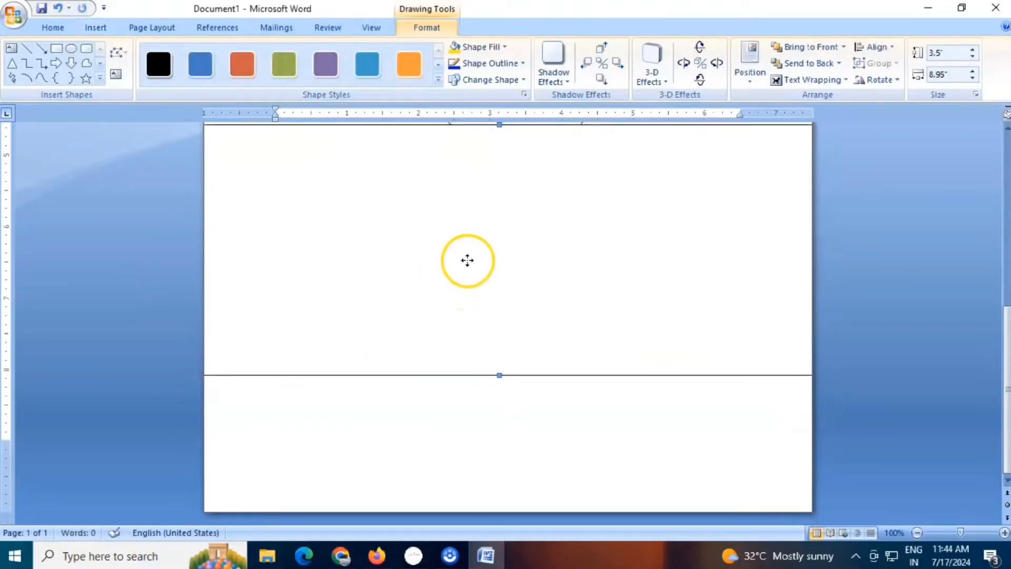
- Send the full-width rectangle behind the lower diamond
{"action": "scroll", "coordinate": [479, 281], "scroll_direction": "up", "scroll_amount": 4}
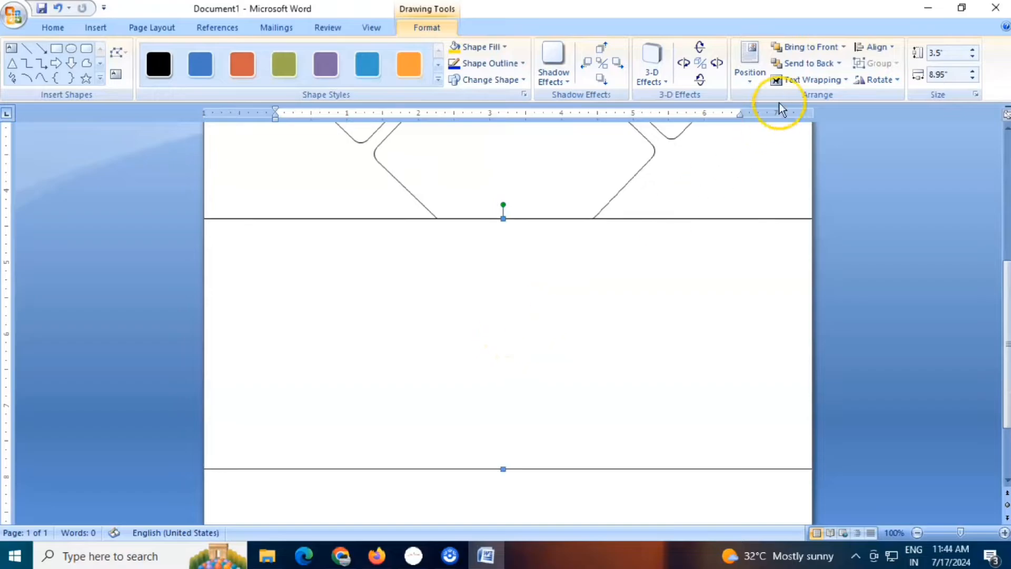
{"action": "left_click", "coordinate": [801, 63]}
{"action": "scroll", "coordinate": [546, 330], "scroll_direction": "down", "scroll_amount": 3}
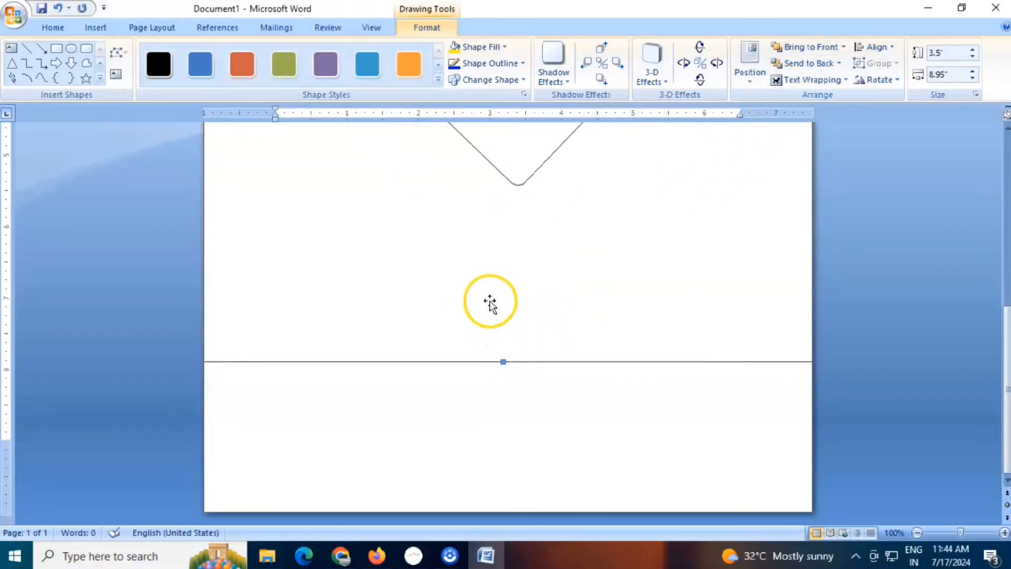
- Fit the rectangle to the page's bottom edge and full width, about 4.47 in high, reaching up behind the lower diamond
{"action": "left_click_drag", "start_coordinate": [466, 245], "coordinate": [481, 352]}
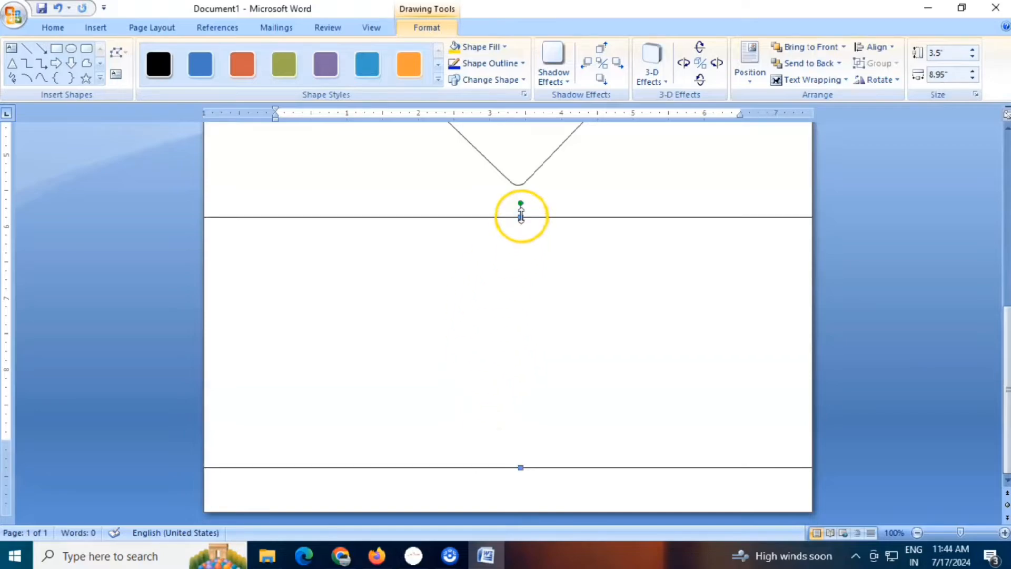
{"action": "left_click_drag", "start_coordinate": [520, 216], "coordinate": [501, 431]}
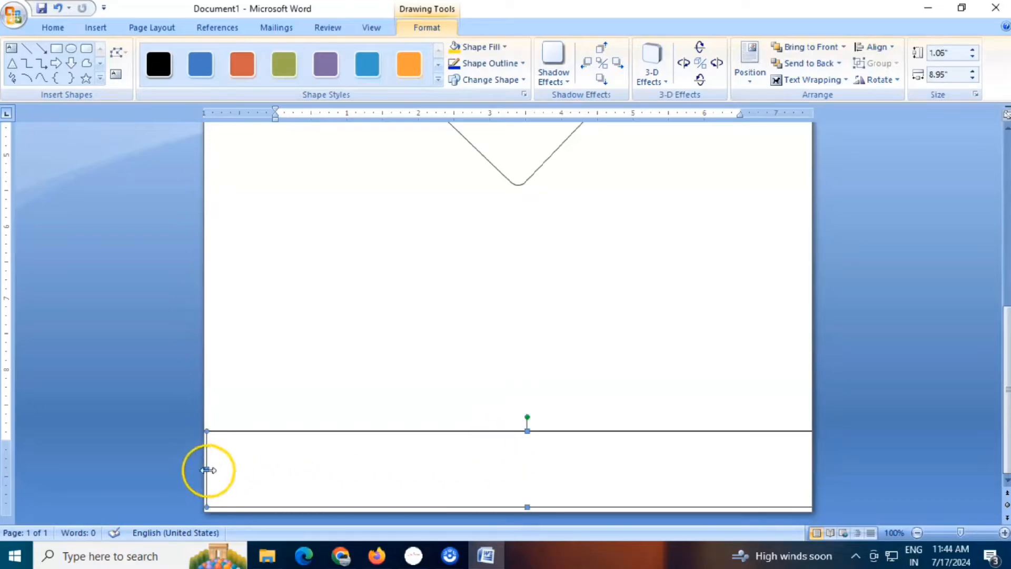
{"action": "left_click_drag", "start_coordinate": [286, 472], "coordinate": [276, 472]}
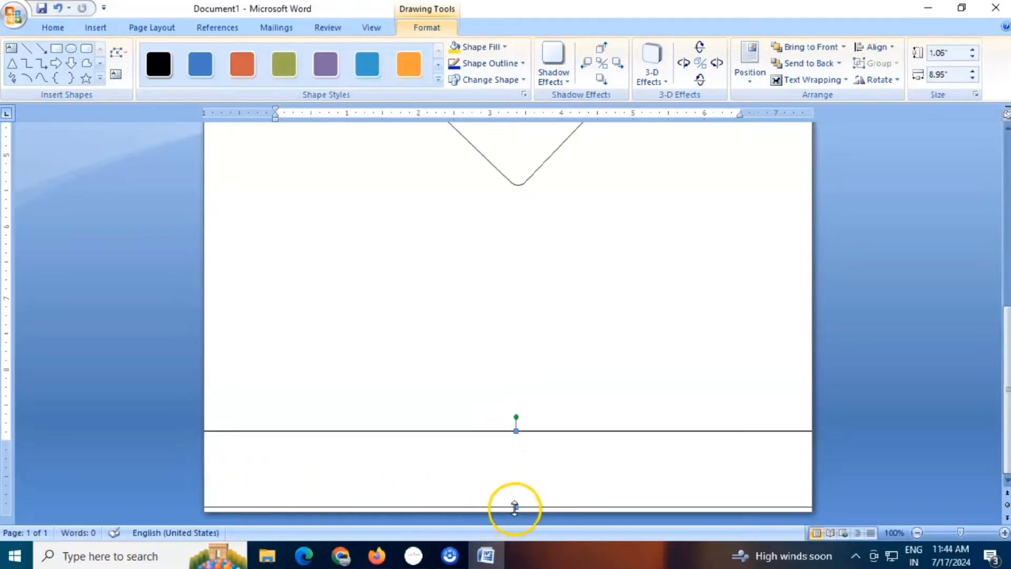
{"action": "left_click_drag", "start_coordinate": [515, 507], "coordinate": [514, 510]}
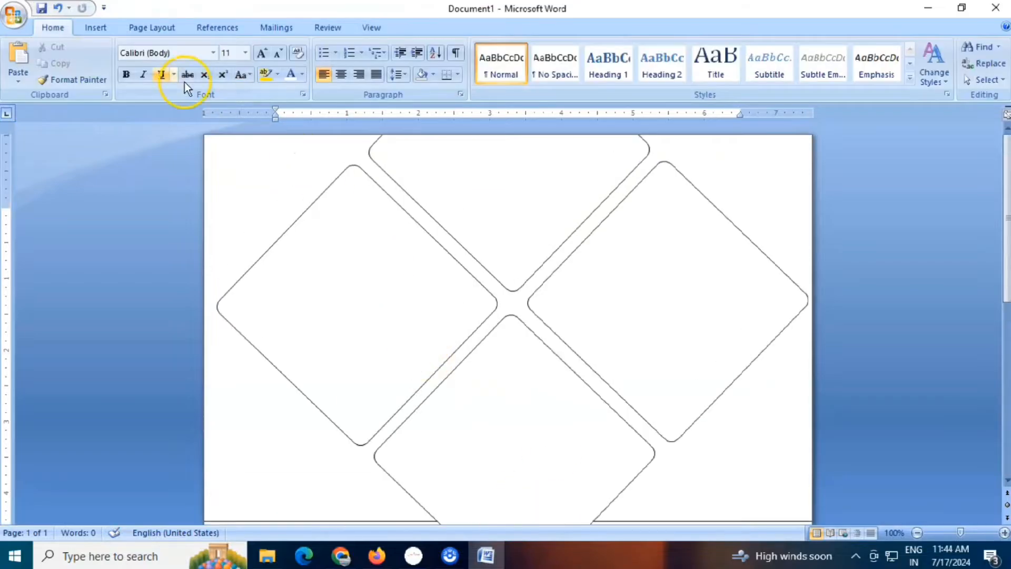
- Draw a circle about 0.52 in across on the left diamond's lower-left edge and copy it onto the lower and right diamonds' outer edges
{"action": "left_click", "coordinate": [95, 28]}
{"action": "left_click", "coordinate": [220, 59]}
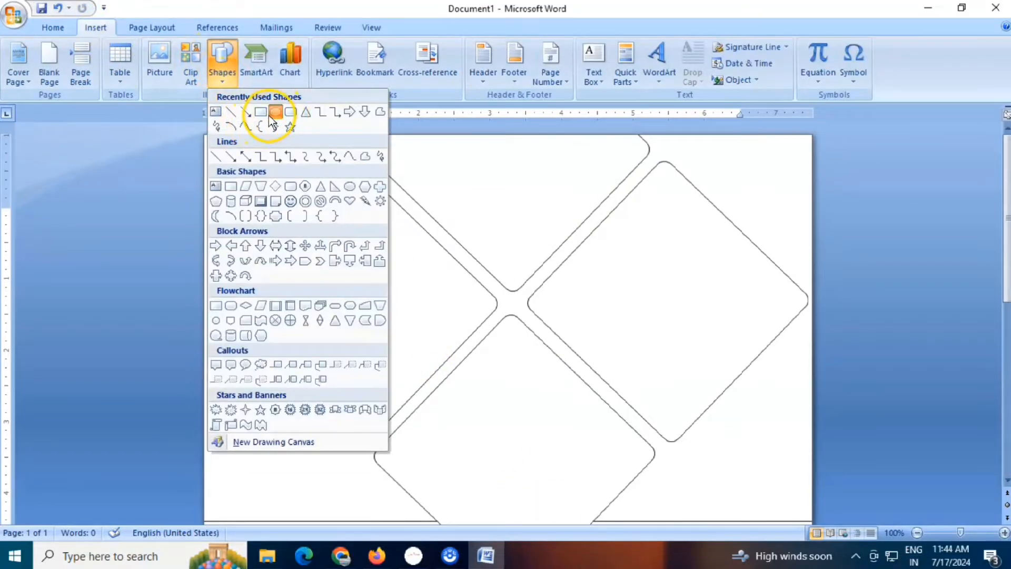
{"action": "left_click", "coordinate": [274, 112]}
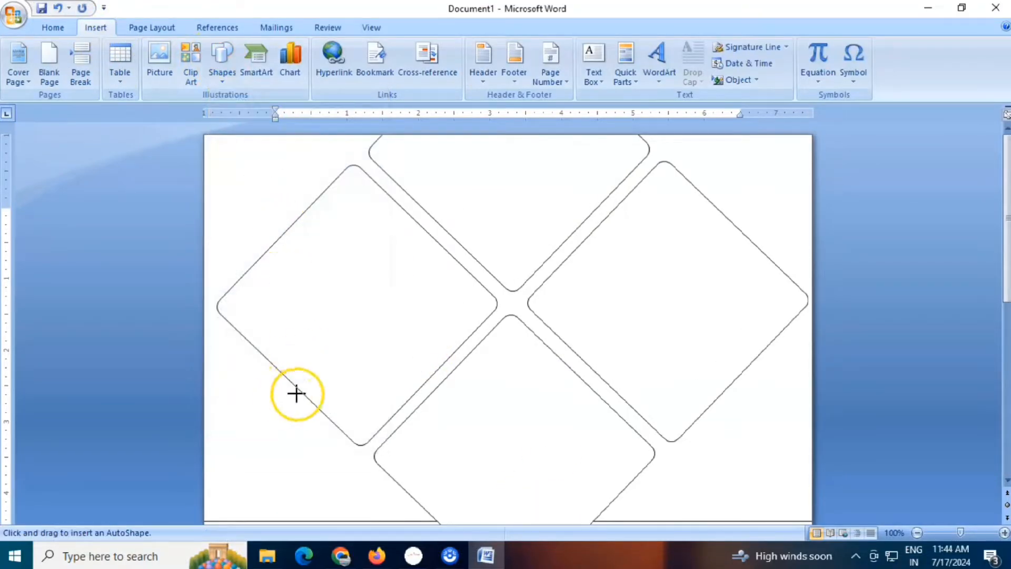
{"action": "left_click_drag", "start_coordinate": [295, 389], "coordinate": [331, 424]}
{"action": "scroll", "coordinate": [358, 411], "scroll_direction": "down", "scroll_amount": 4}
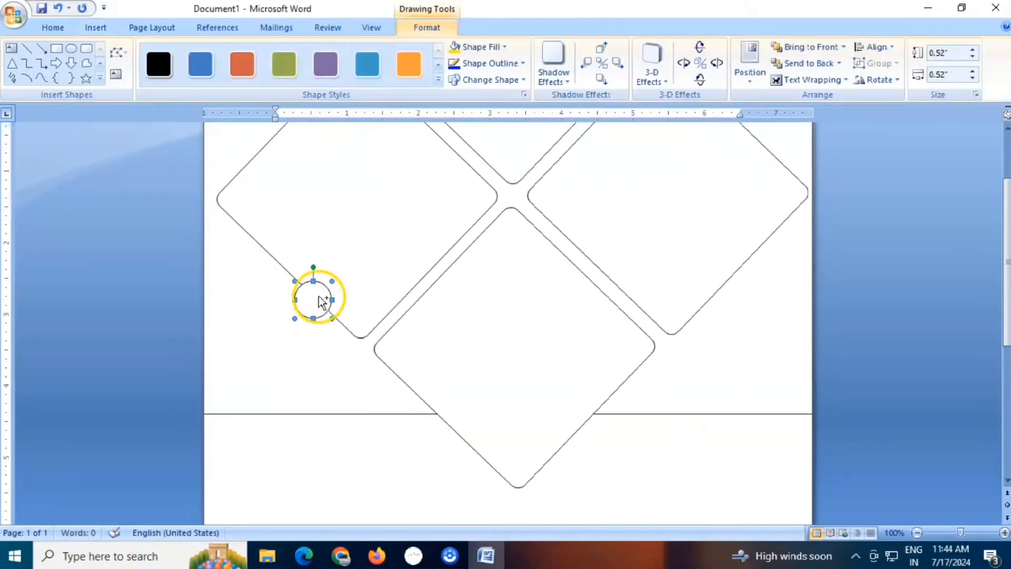
{"action": "left_click_drag", "start_coordinate": [377, 353], "coordinate": [464, 439]}
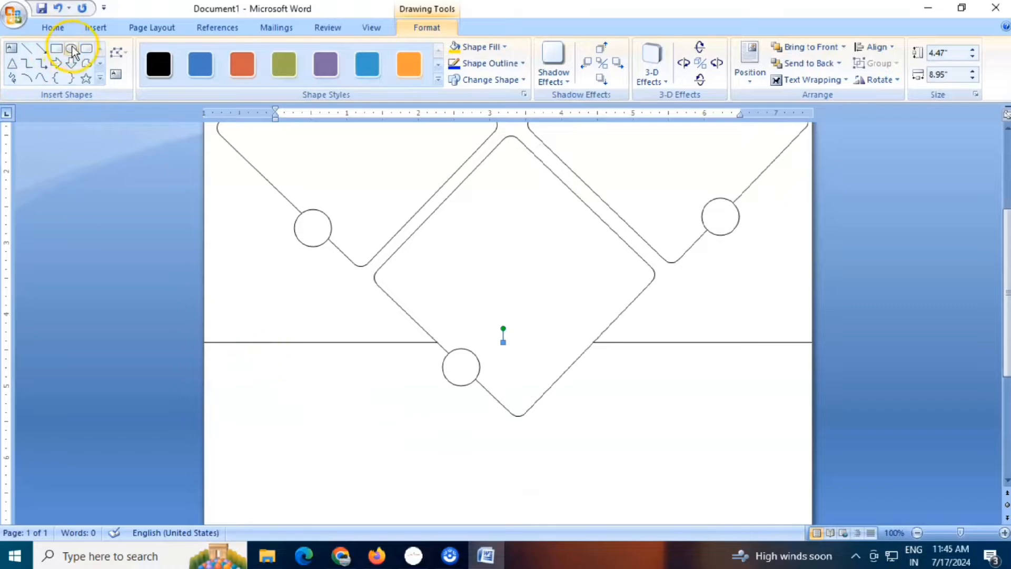
- Add a fully rounded rectangle about 0.82 by 2.26 in, running off the page's left edge and straddling the large rectangle's upper border
{"action": "left_click", "coordinate": [87, 50]}
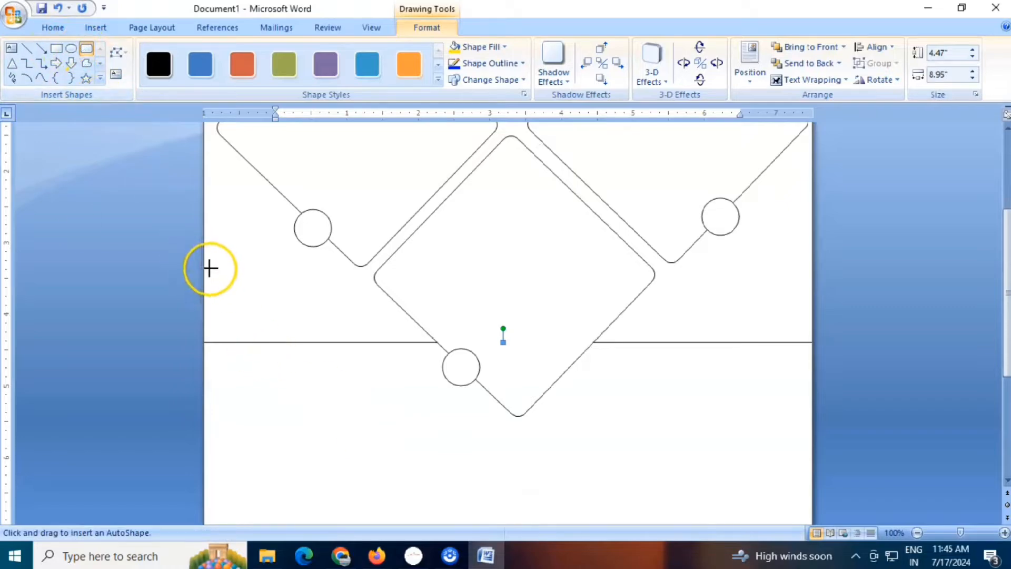
{"action": "left_click_drag", "start_coordinate": [209, 269], "coordinate": [357, 321]}
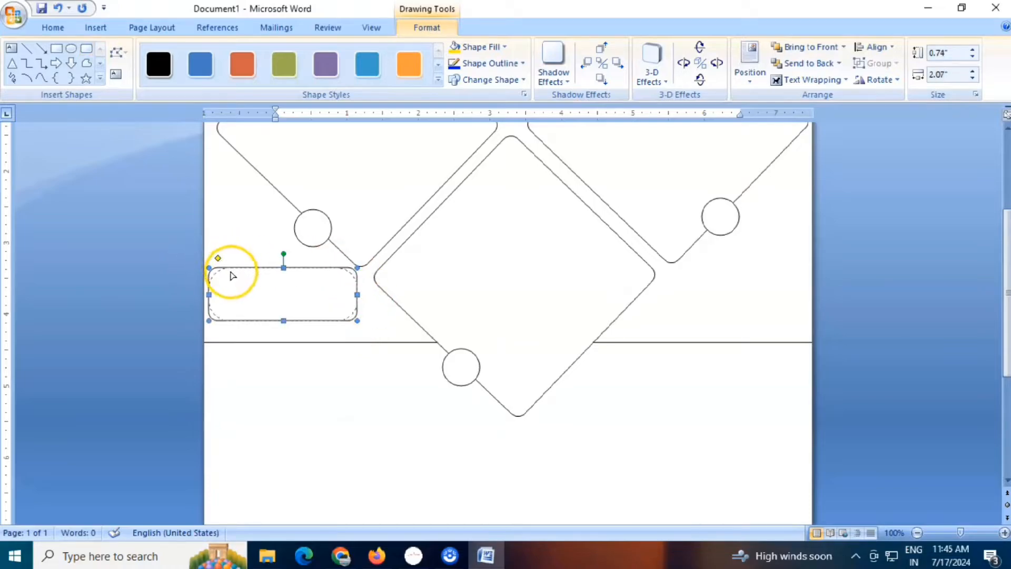
{"action": "left_click_drag", "start_coordinate": [231, 272], "coordinate": [221, 287]}
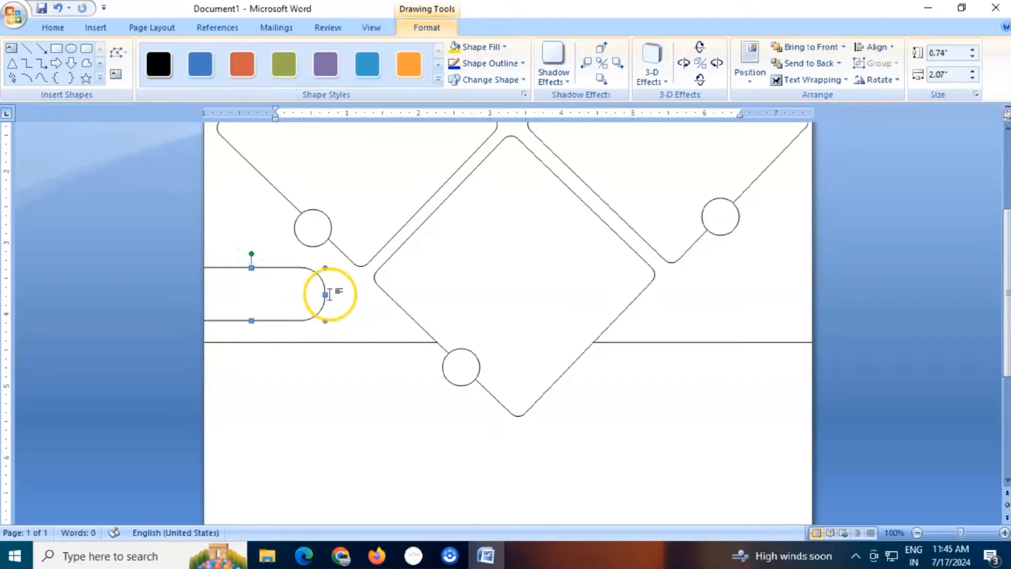
{"action": "left_click_drag", "start_coordinate": [325, 294], "coordinate": [338, 293]}
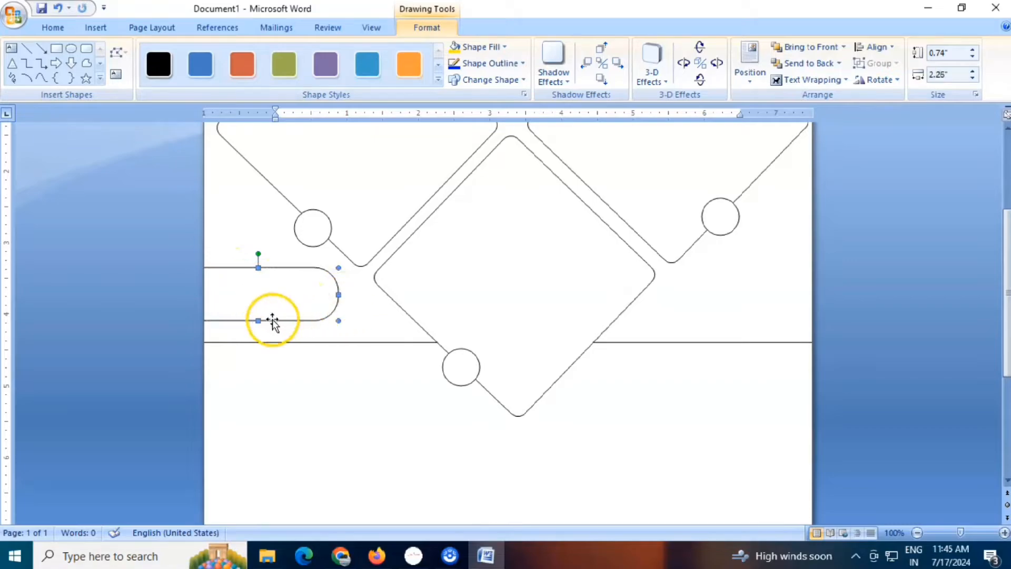
{"action": "left_click_drag", "start_coordinate": [260, 321], "coordinate": [272, 338]}
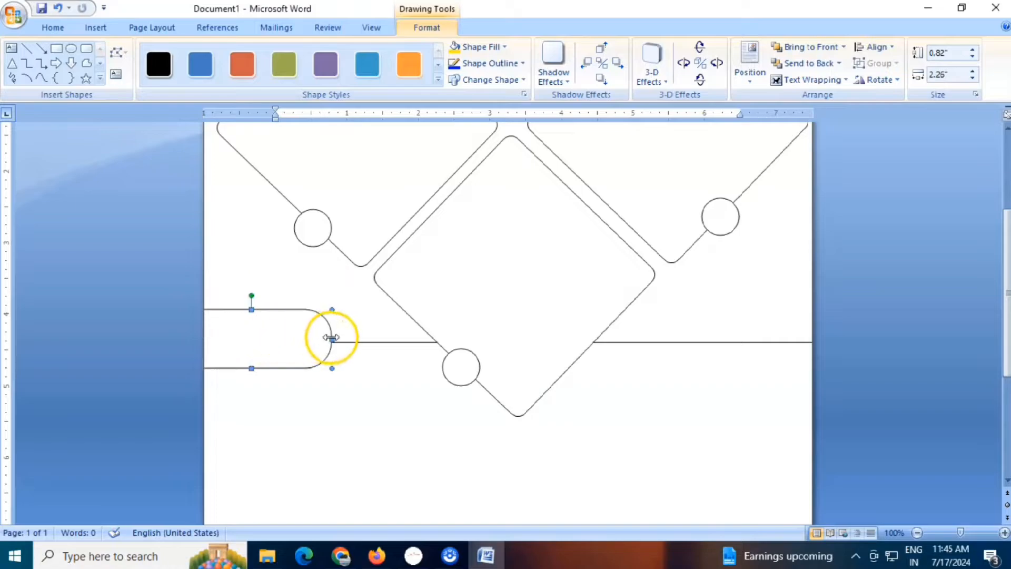
- Widen the left rounded rectangle to about 2.7 in and copy it to the page's right edge at the same height
{"action": "left_click", "coordinate": [333, 337]}
{"action": "scroll", "coordinate": [313, 363], "scroll_direction": "down", "scroll_amount": 3}
{"action": "left_click", "coordinate": [281, 315]}
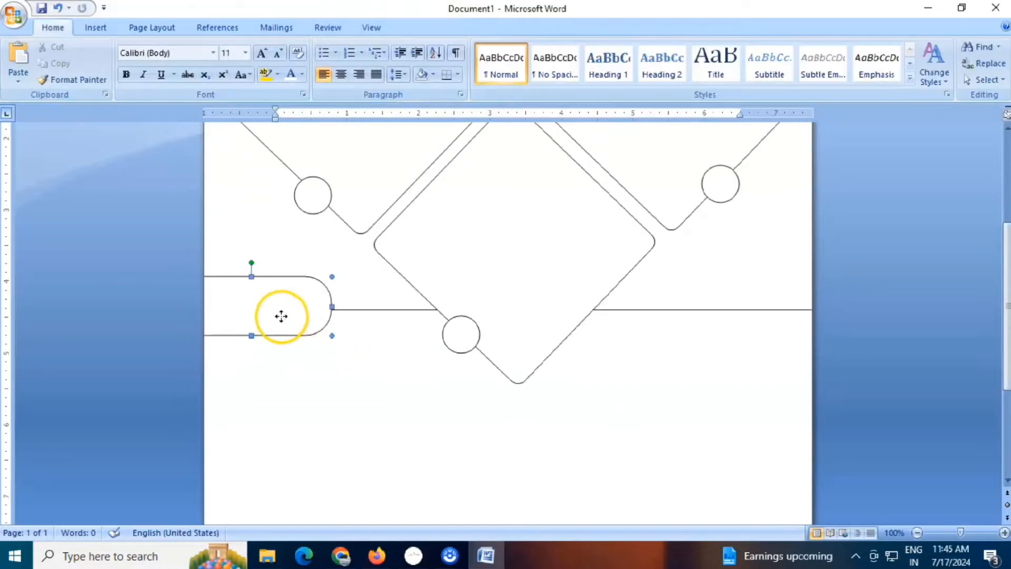
{"action": "left_click_drag", "start_coordinate": [353, 308], "coordinate": [362, 309]}
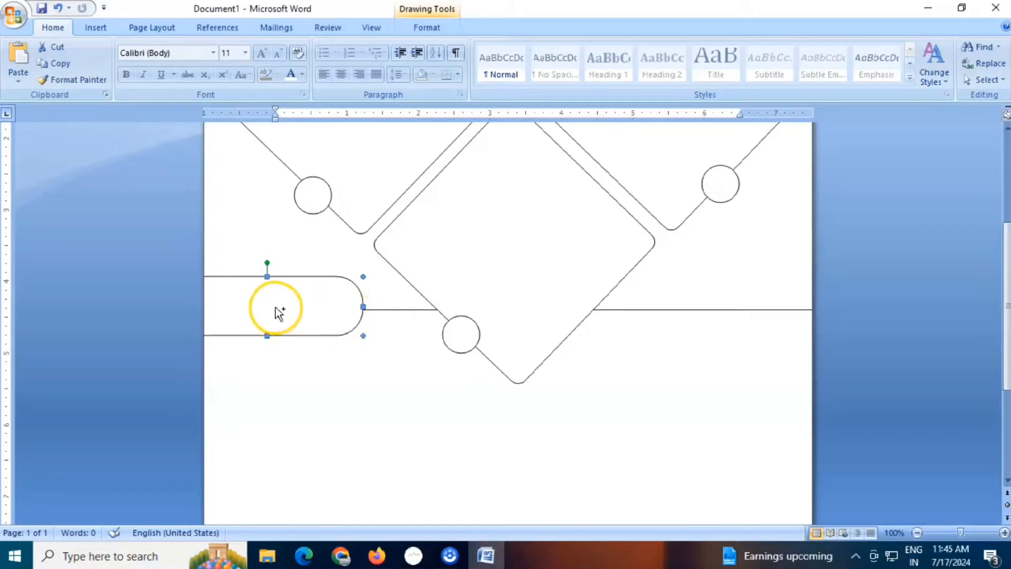
{"action": "left_click_drag", "start_coordinate": [279, 313], "coordinate": [763, 316]}
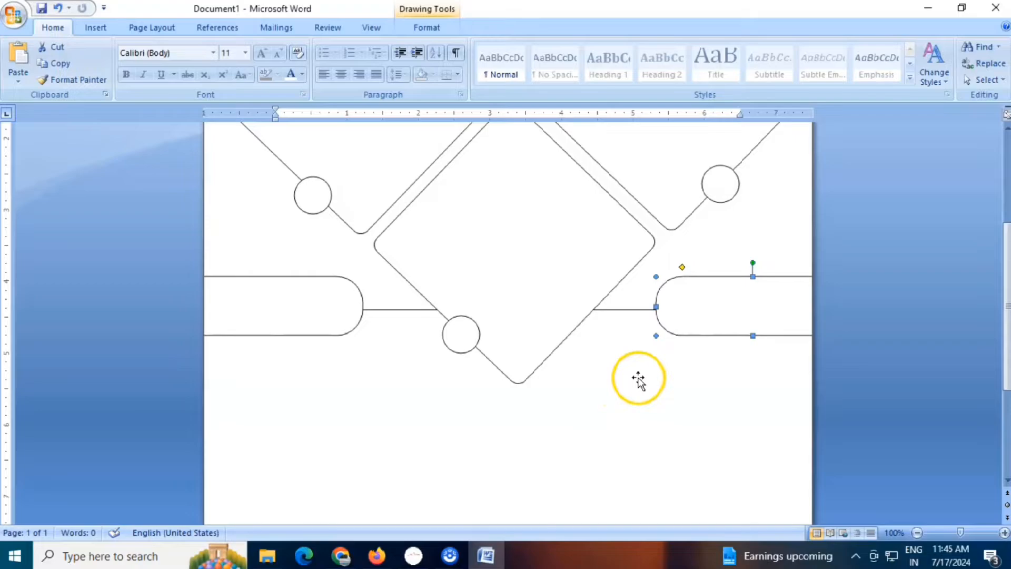
- Set the page background colour to light grey
{"action": "scroll", "coordinate": [638, 378], "scroll_direction": "down", "scroll_amount": 6}
{"action": "scroll", "coordinate": [638, 378], "scroll_direction": "up", "scroll_amount": 8}
{"action": "left_click", "coordinate": [420, 377]}
{"action": "scroll", "coordinate": [422, 345], "scroll_direction": "up", "scroll_amount": 1}
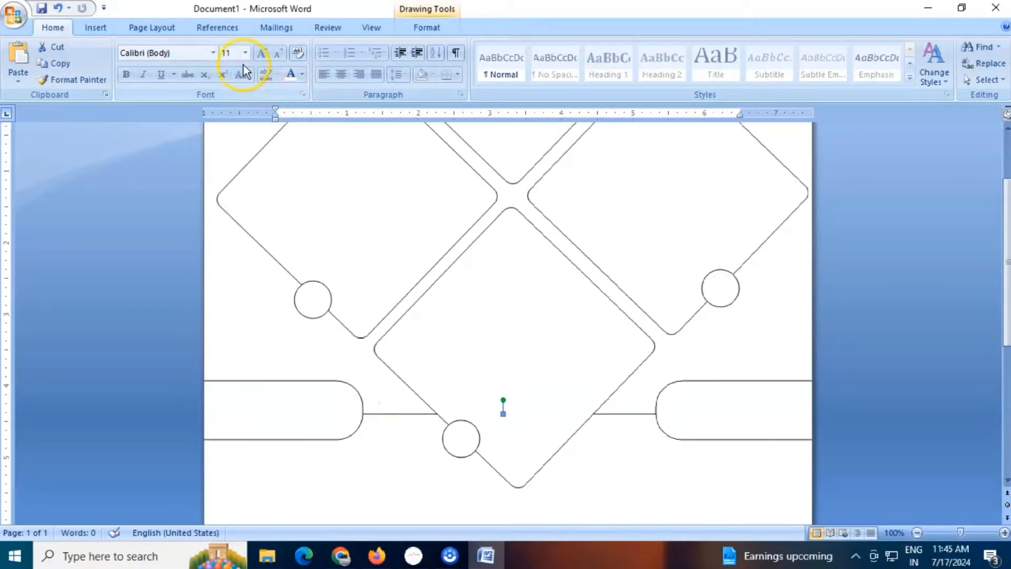
{"action": "left_click", "coordinate": [126, 27]}
{"action": "left_click", "coordinate": [404, 74]}
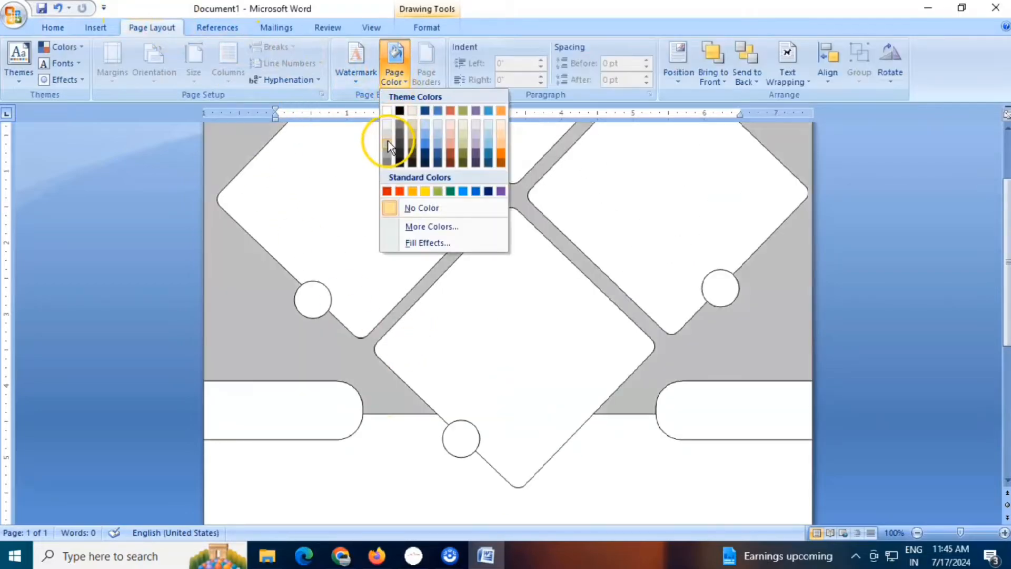
{"action": "scroll", "coordinate": [339, 433], "scroll_direction": "down", "scroll_amount": 3}
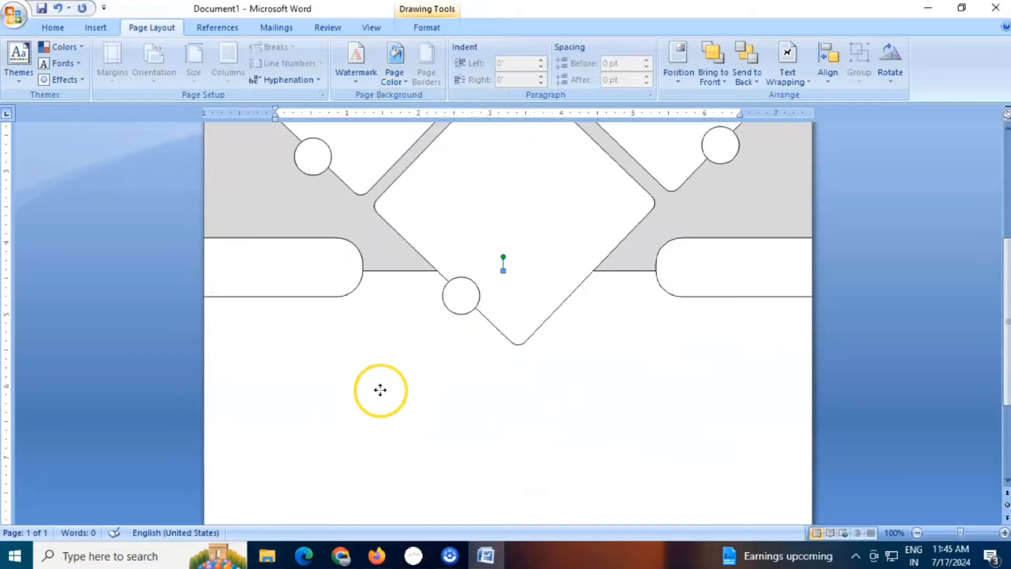
- Remove the outlines from the large lower rectangle and the band along the page's bottom edge
{"action": "left_click", "coordinate": [424, 26]}
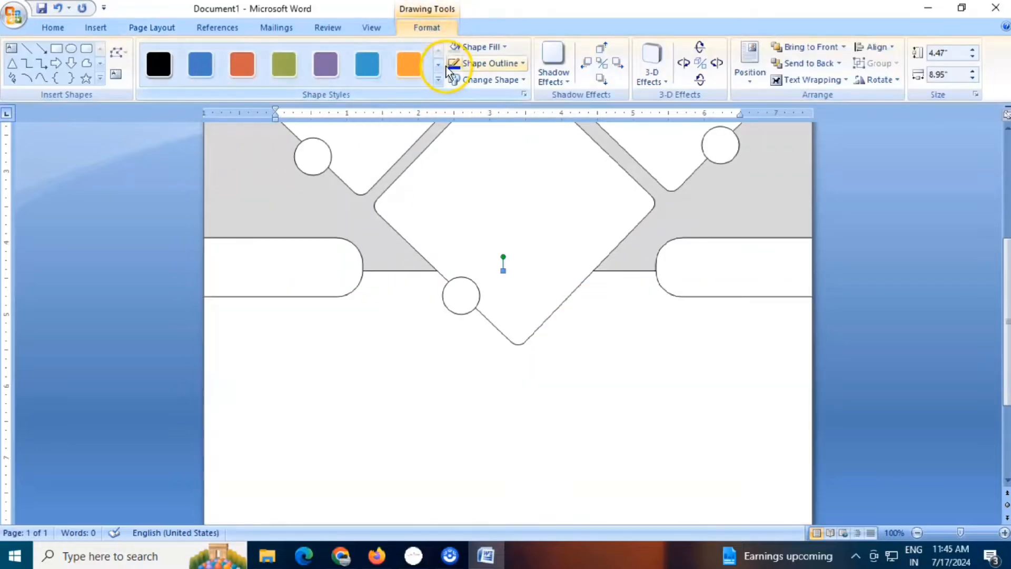
{"action": "left_click", "coordinate": [476, 63]}
{"action": "left_click", "coordinate": [474, 191]}
{"action": "scroll", "coordinate": [406, 361], "scroll_direction": "down", "scroll_amount": 3}
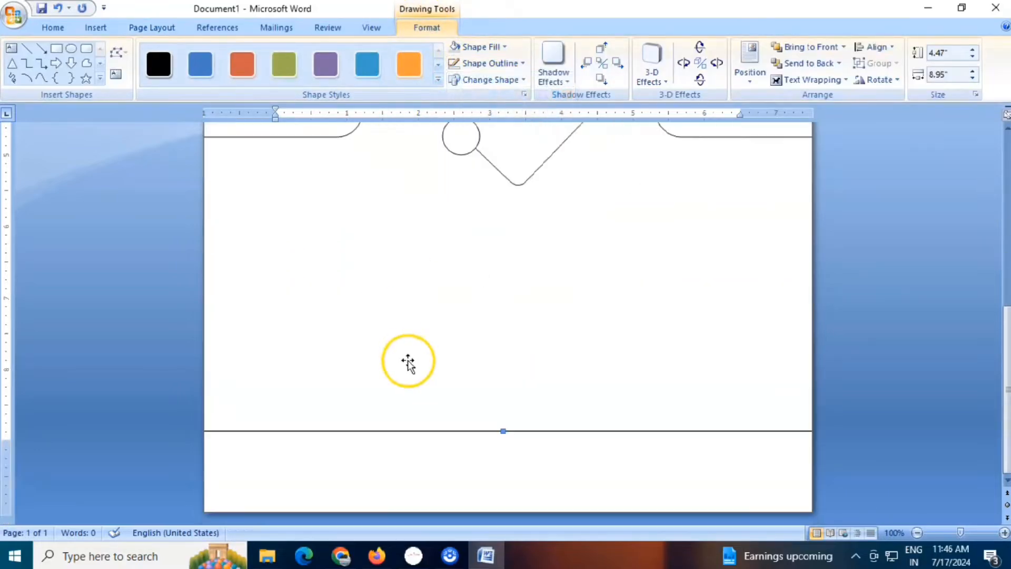
{"action": "left_click", "coordinate": [454, 65]}
- Apply the fifth Drop Shadow style, cast towards the lower right, to all four diamonds, three circles and both rounded rectangles
{"action": "scroll", "coordinate": [403, 333], "scroll_direction": "up", "scroll_amount": 6}
{"action": "scroll", "coordinate": [391, 335], "scroll_direction": "up", "scroll_amount": 2}
{"action": "left_click", "coordinate": [502, 191]}
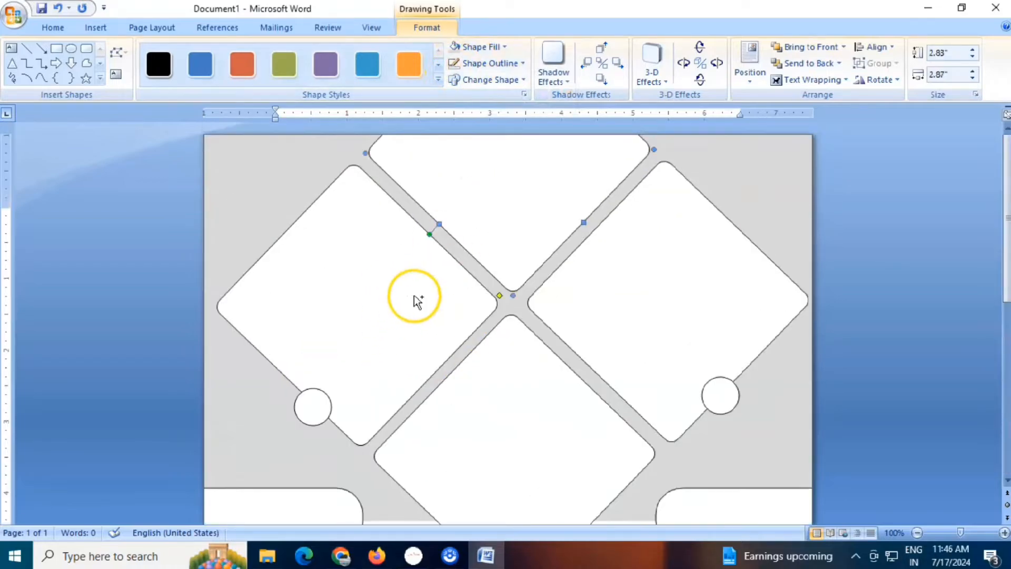
{"action": "left_click", "coordinate": [413, 297], "text": "shift"}
{"action": "left_click", "coordinate": [641, 298], "text": "shift"}
{"action": "scroll", "coordinate": [548, 478], "scroll_direction": "down", "scroll_amount": 2}
{"action": "left_click", "coordinate": [507, 374], "text": "shift"}
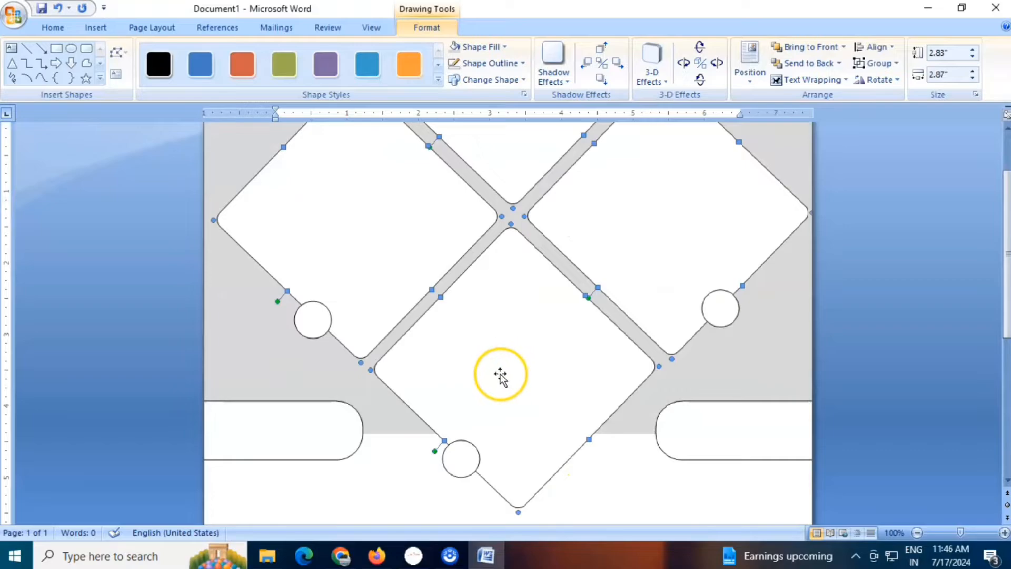
{"action": "left_click", "coordinate": [459, 463], "text": "shift"}
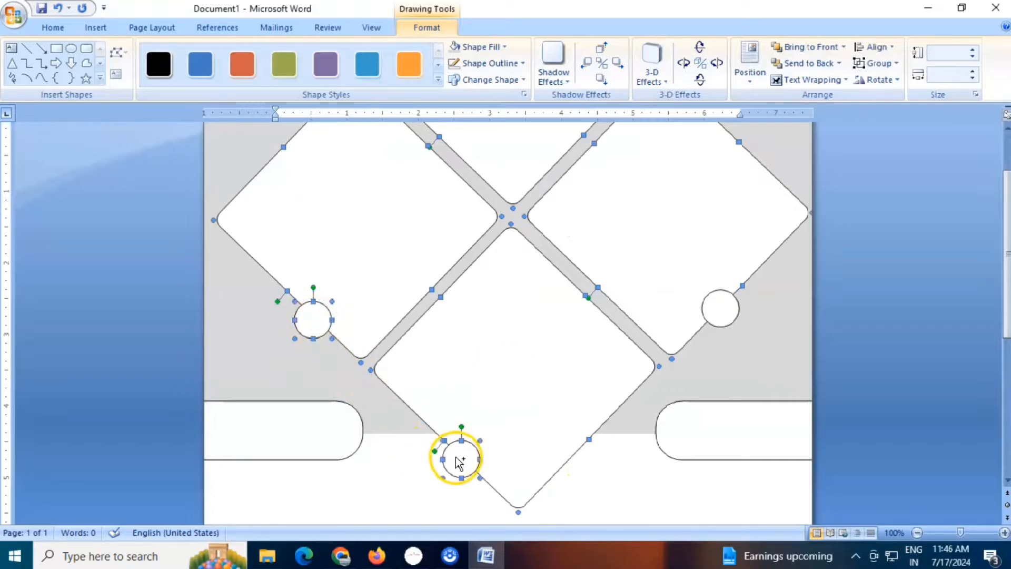
{"action": "left_click", "coordinate": [723, 410], "text": "shift"}
{"action": "left_click", "coordinate": [319, 410], "text": "shift"}
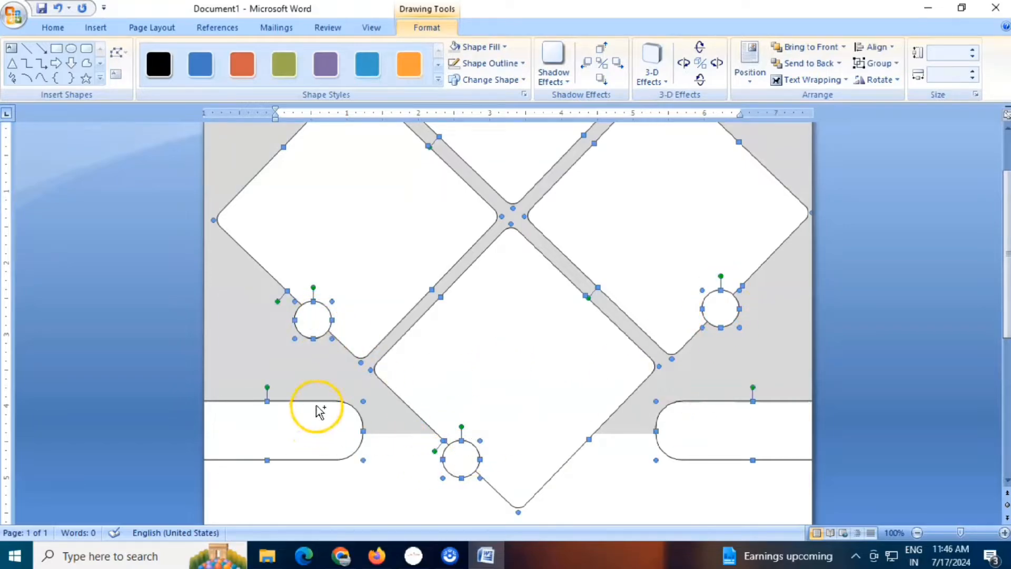
{"action": "left_click", "coordinate": [552, 79]}
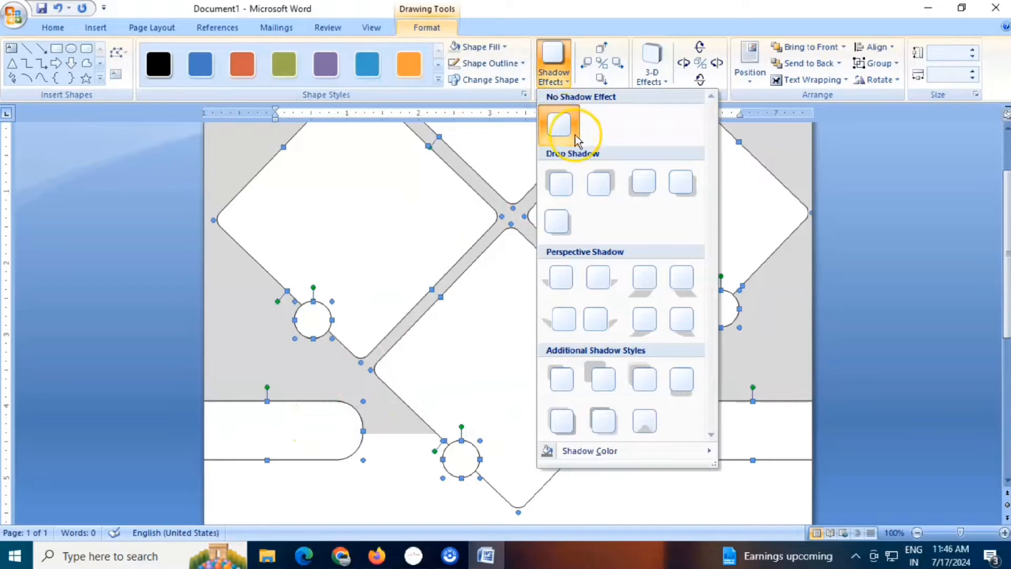
{"action": "left_click", "coordinate": [560, 224]}
{"action": "left_click", "coordinate": [902, 329]}
- Draw a thin rectangle about 0.47 by 8.8 in across the full width of the page's bottom edge
{"action": "scroll", "coordinate": [699, 314], "scroll_direction": "down", "scroll_amount": 5}
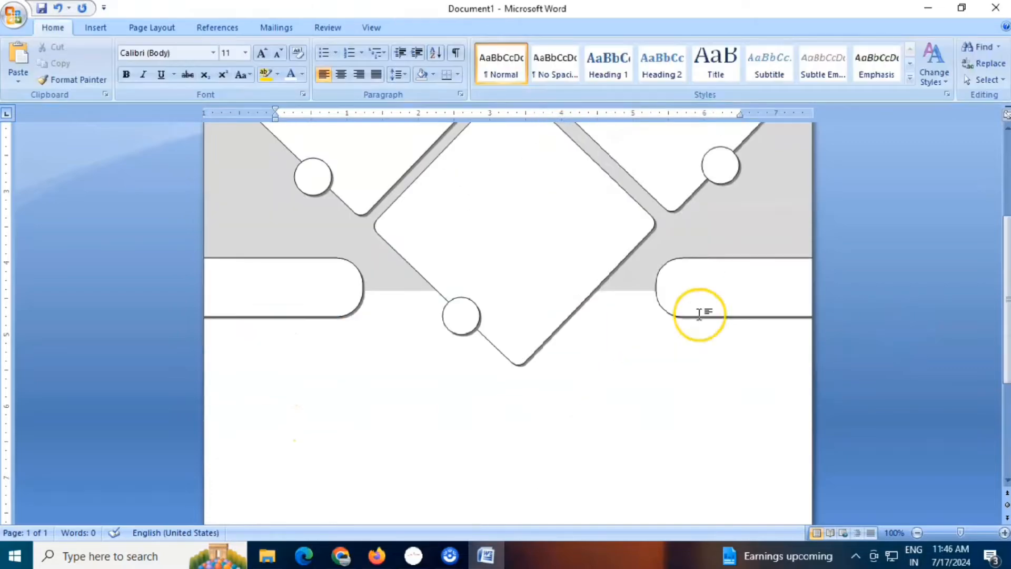
{"action": "scroll", "coordinate": [583, 311], "scroll_direction": "down", "scroll_amount": 6}
{"action": "left_click", "coordinate": [453, 465]}
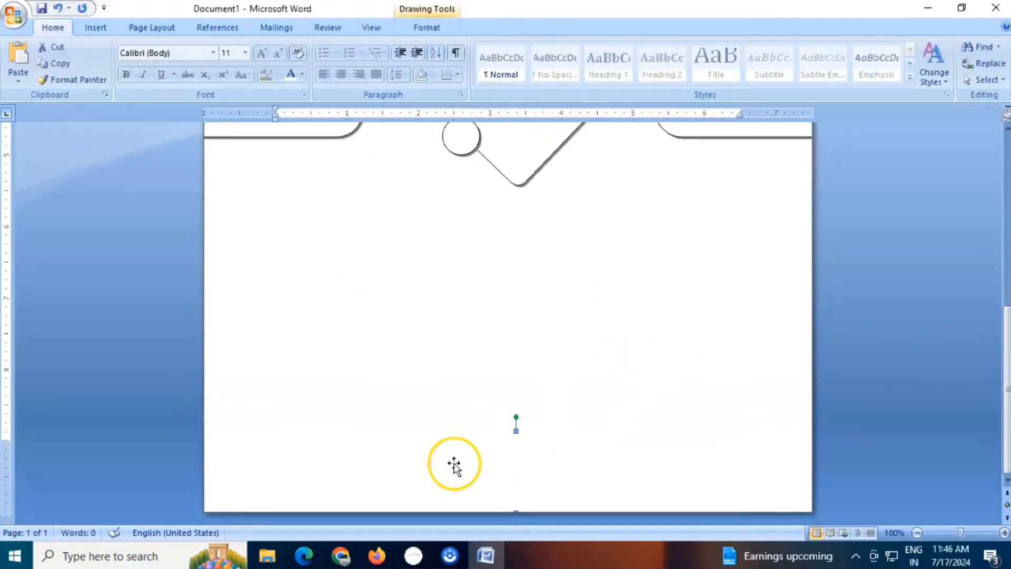
{"action": "left_click", "coordinate": [97, 28]}
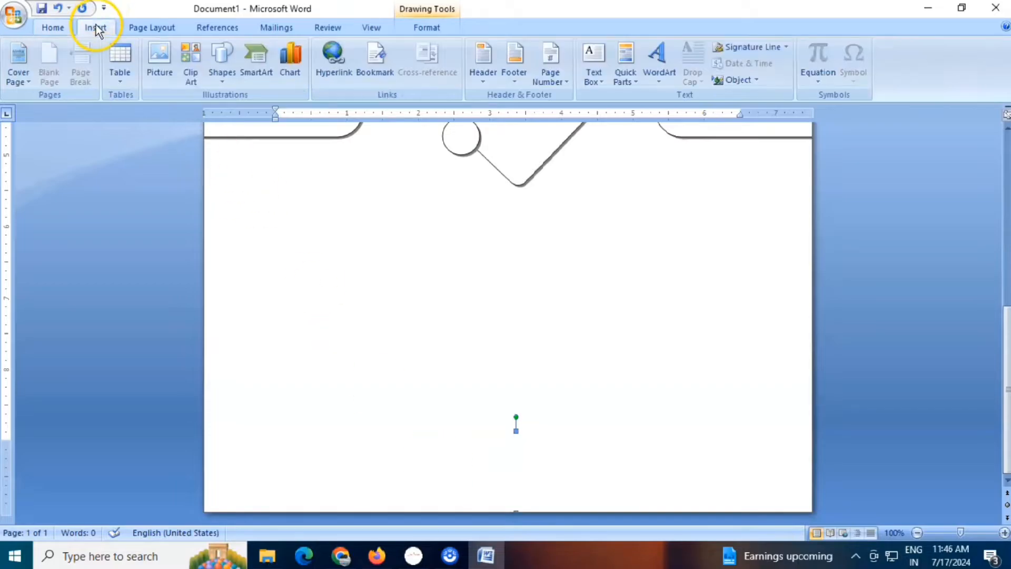
{"action": "left_click", "coordinate": [222, 66]}
{"action": "left_click", "coordinate": [259, 112]}
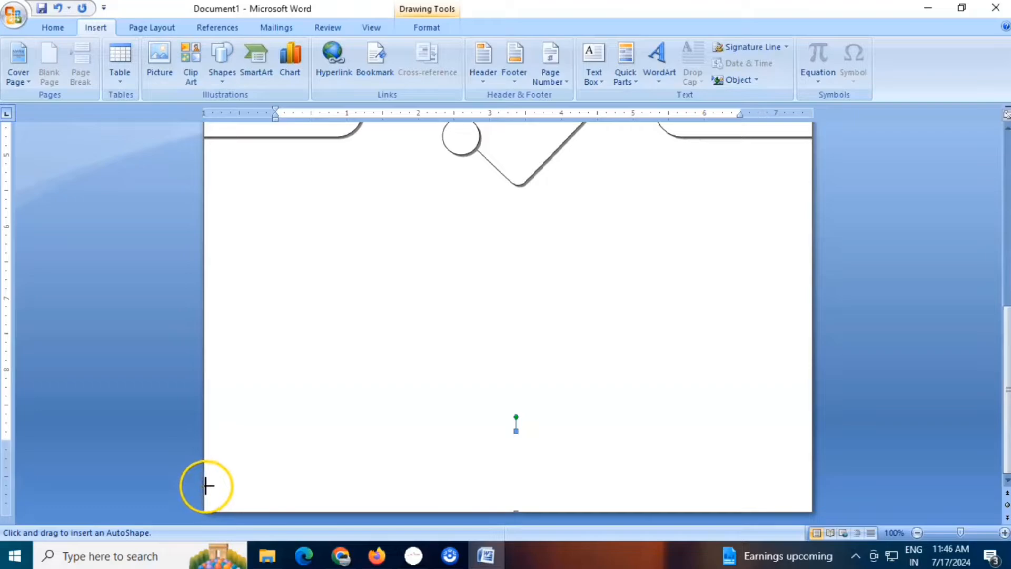
{"action": "left_click_drag", "start_coordinate": [206, 485], "coordinate": [505, 517]}
{"action": "left_click_drag", "start_coordinate": [799, 518], "coordinate": [805, 519]}
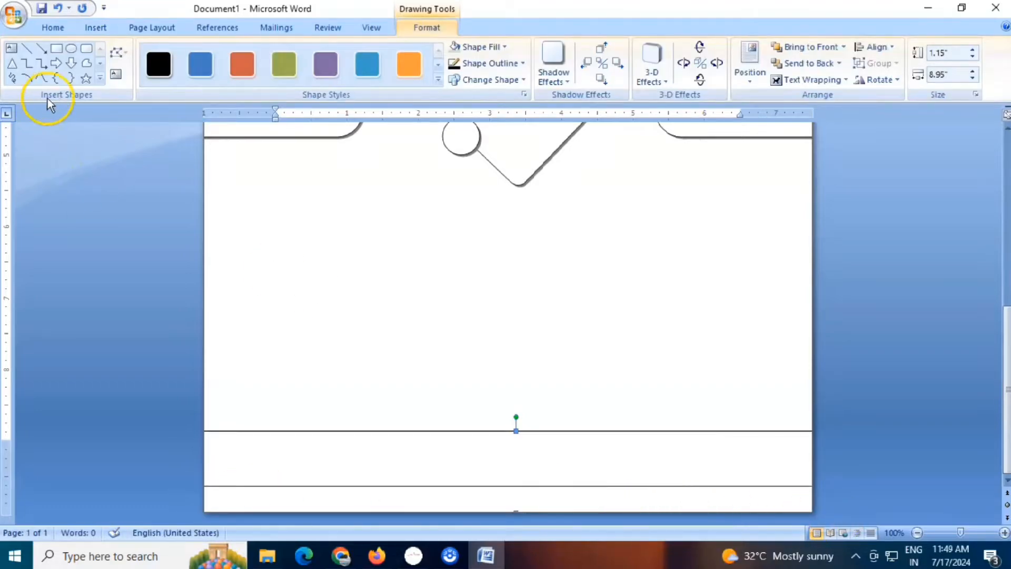
- Draw a short vertical line across the middle of the band above the thin bottom rectangle
{"action": "left_click", "coordinate": [26, 49]}
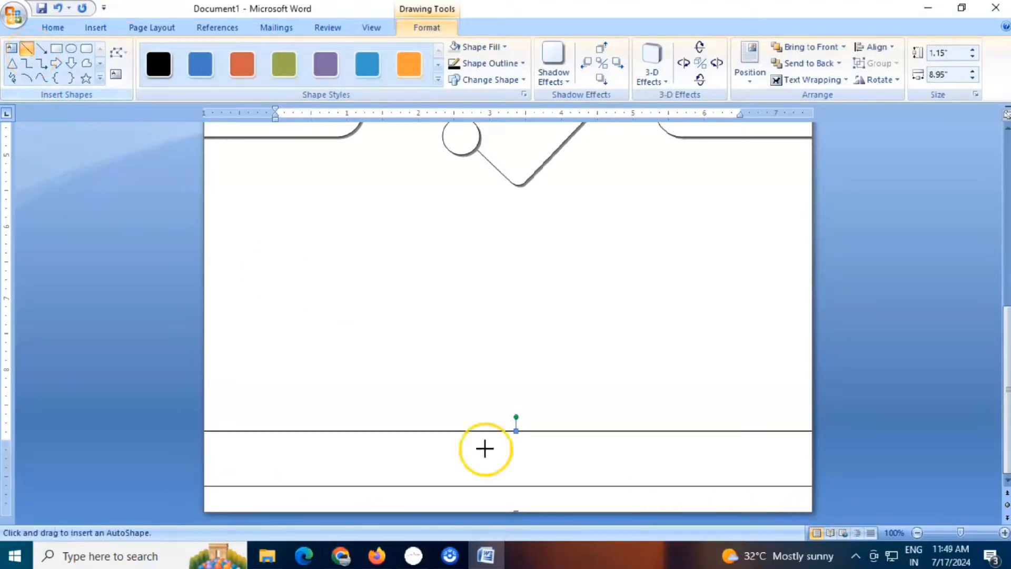
{"action": "scroll", "coordinate": [518, 434], "scroll_direction": "up", "scroll_amount": 8}
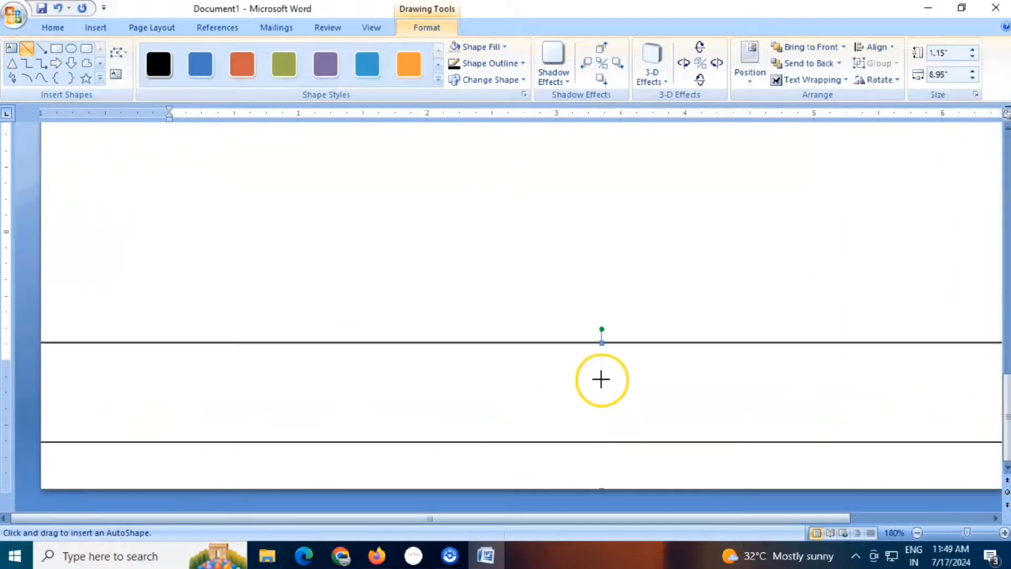
{"action": "left_click_drag", "start_coordinate": [591, 349], "coordinate": [595, 435]}
{"action": "scroll", "coordinate": [627, 478], "scroll_direction": "down", "scroll_amount": 10}
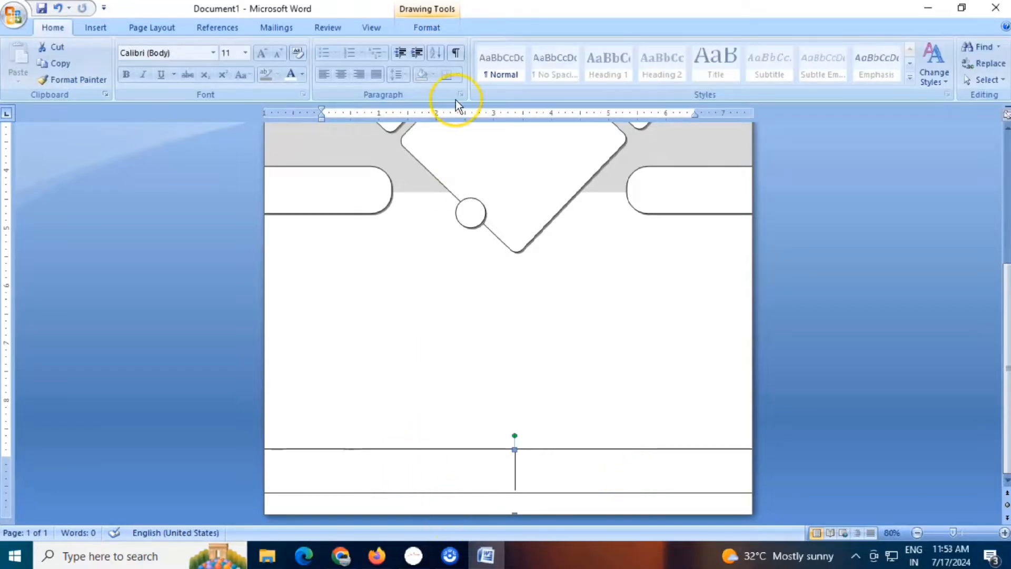
- Fill the band behind the vertical line with a dark green from the standard colours, at 0% transparency
{"action": "left_click", "coordinate": [444, 26]}
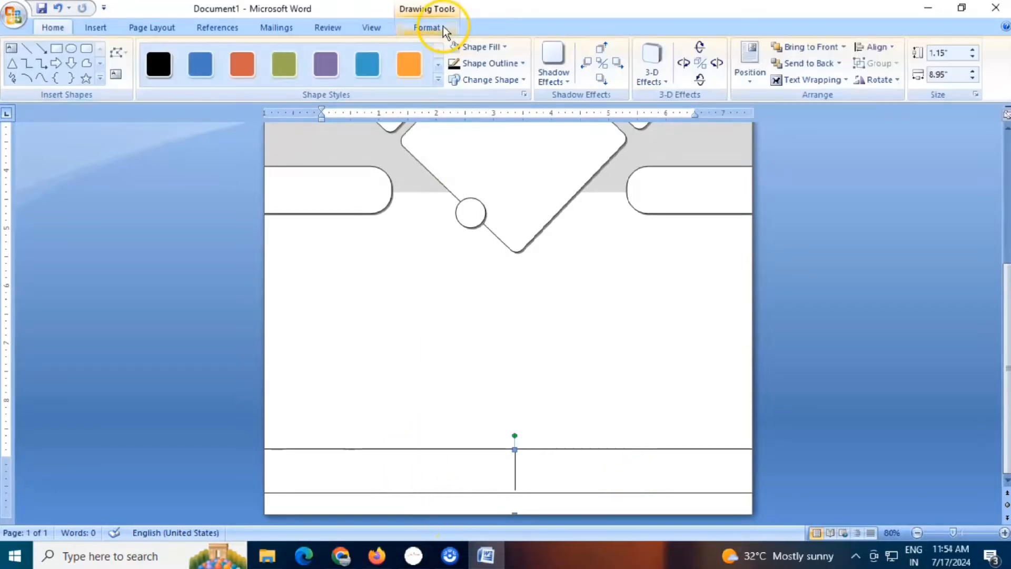
{"action": "left_click", "coordinate": [478, 47]}
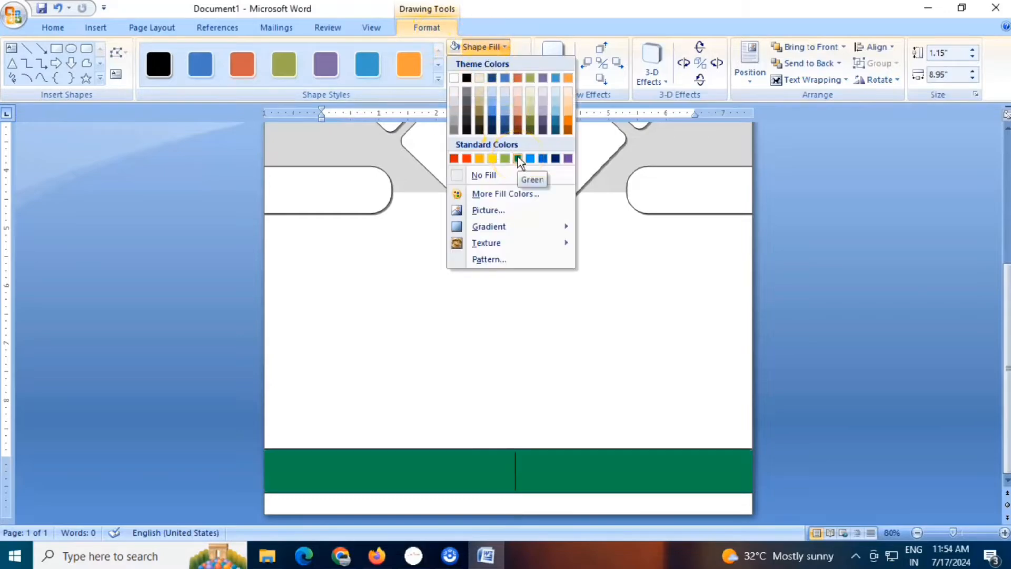
{"action": "left_click", "coordinate": [489, 192]}
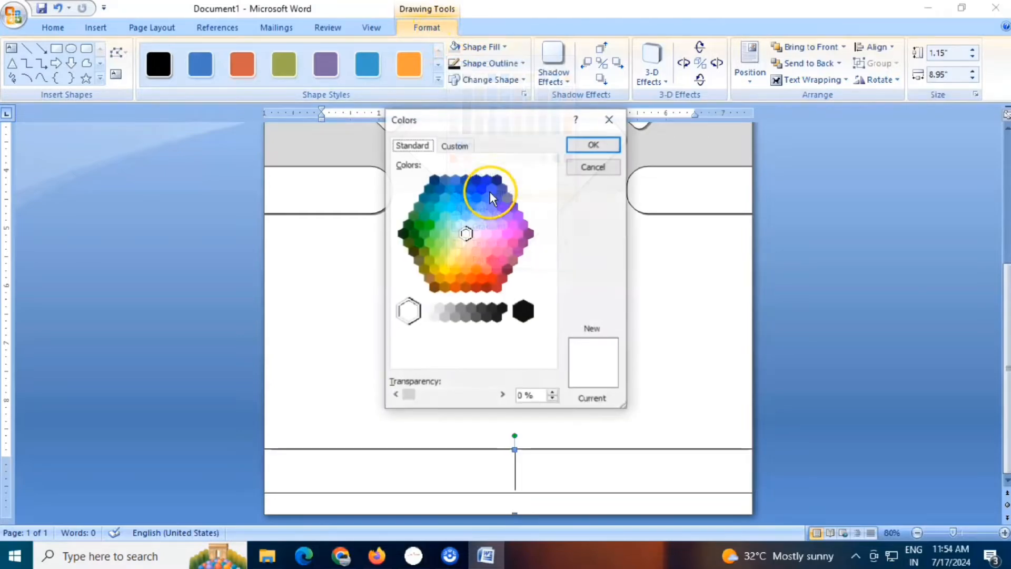
{"action": "left_click", "coordinate": [424, 232]}
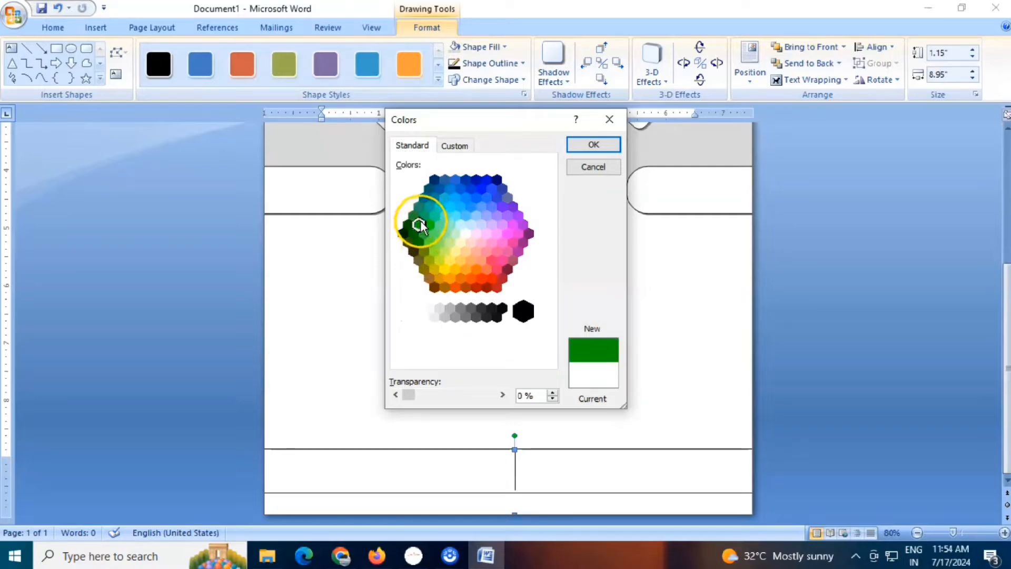
{"action": "left_click", "coordinate": [414, 216]}
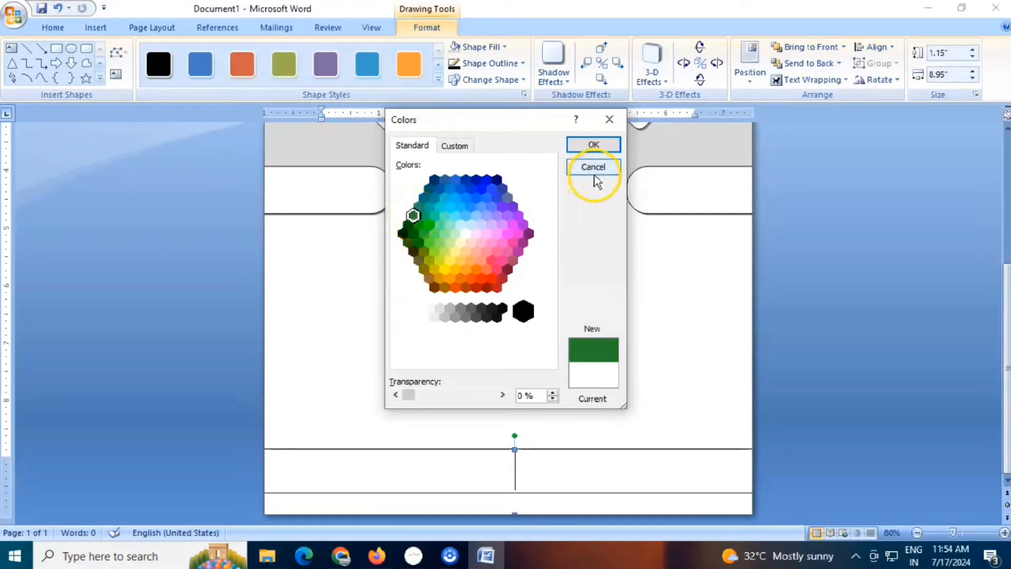
{"action": "left_click", "coordinate": [593, 146]}
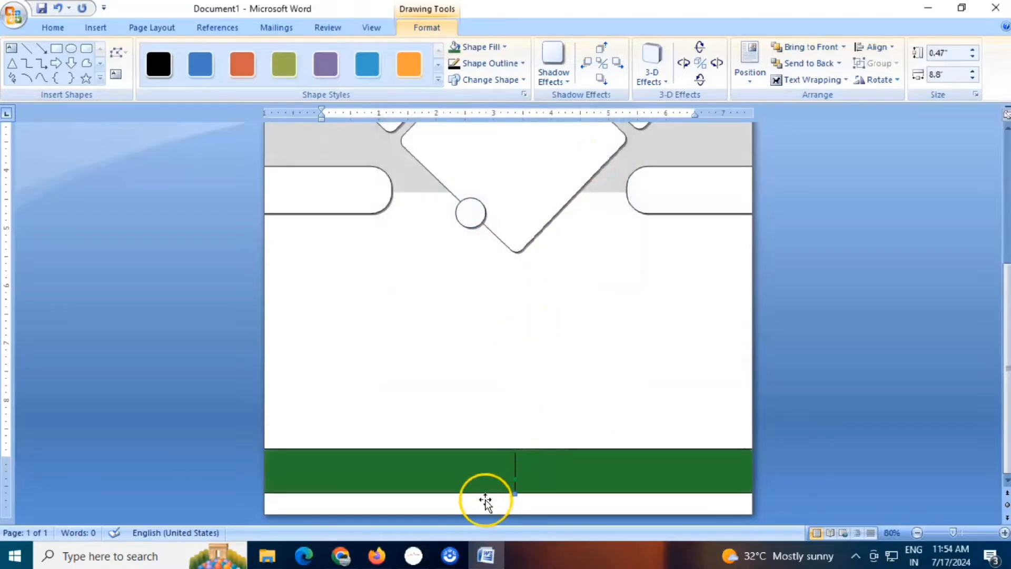
- Fill the thin rectangle along the page's bottom edge with black
{"action": "left_click", "coordinate": [476, 47]}
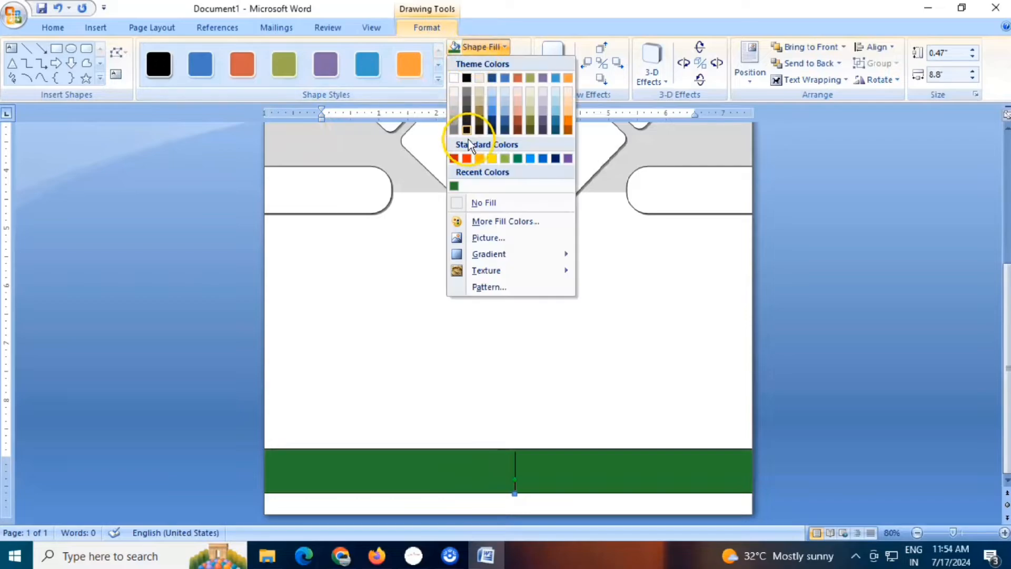
{"action": "left_click", "coordinate": [467, 77]}
{"action": "left_click", "coordinate": [494, 390]}
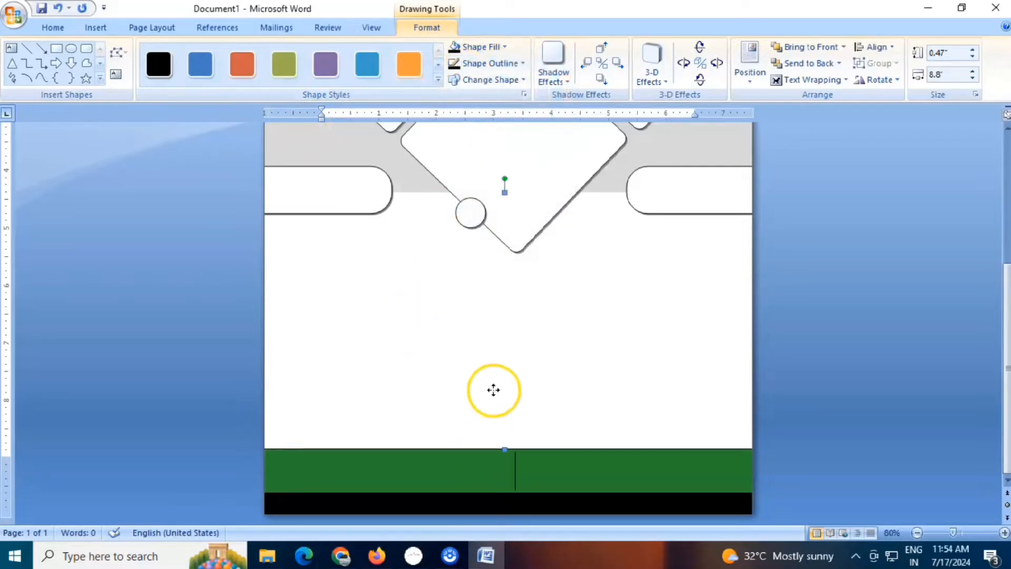
- Make both rounded side rectangles taller by extending their lower edges, and nudge them slightly upward
{"action": "scroll", "coordinate": [493, 390], "scroll_direction": "up", "scroll_amount": 4}
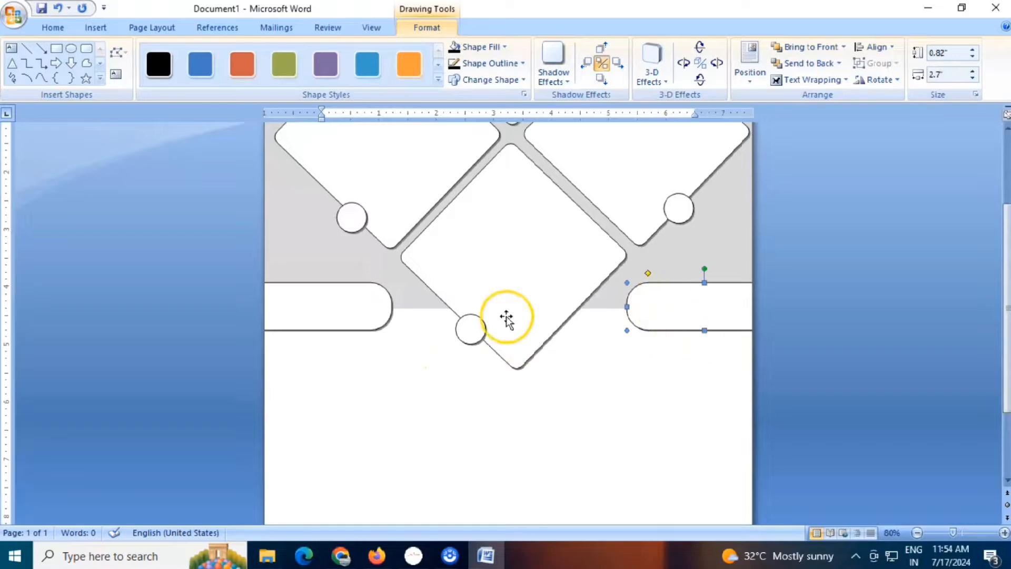
{"action": "left_click", "coordinate": [320, 295], "text": "shift"}
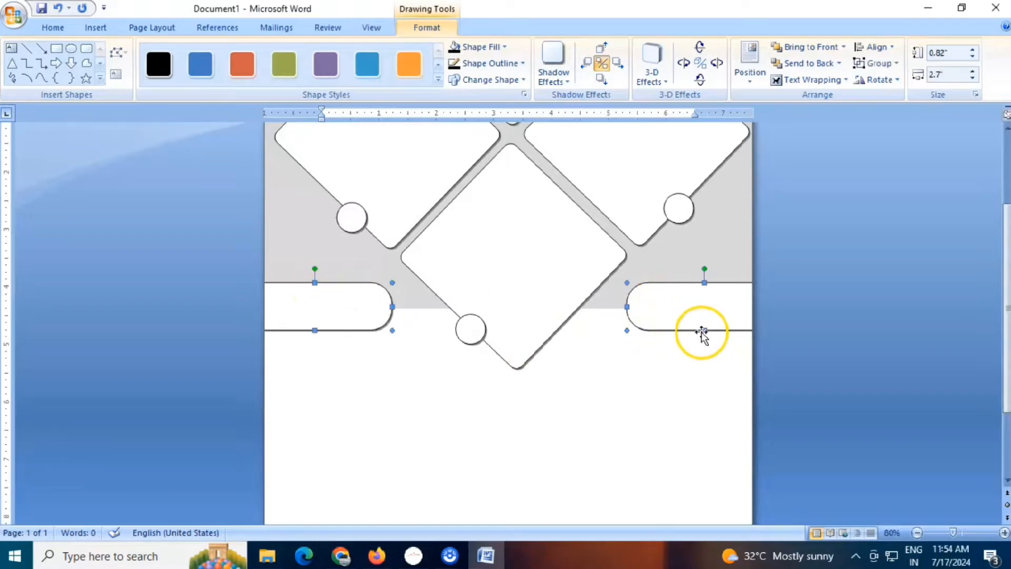
{"action": "left_click_drag", "start_coordinate": [704, 330], "coordinate": [706, 344]}
{"action": "key", "text": "ctrl+Up"}
{"action": "key", "text": "ctrl+Up"}
{"action": "key", "text": "ctrl+Up"}
{"action": "key", "text": "ctrl+Up"}
{"action": "key", "text": "ctrl+Up"}
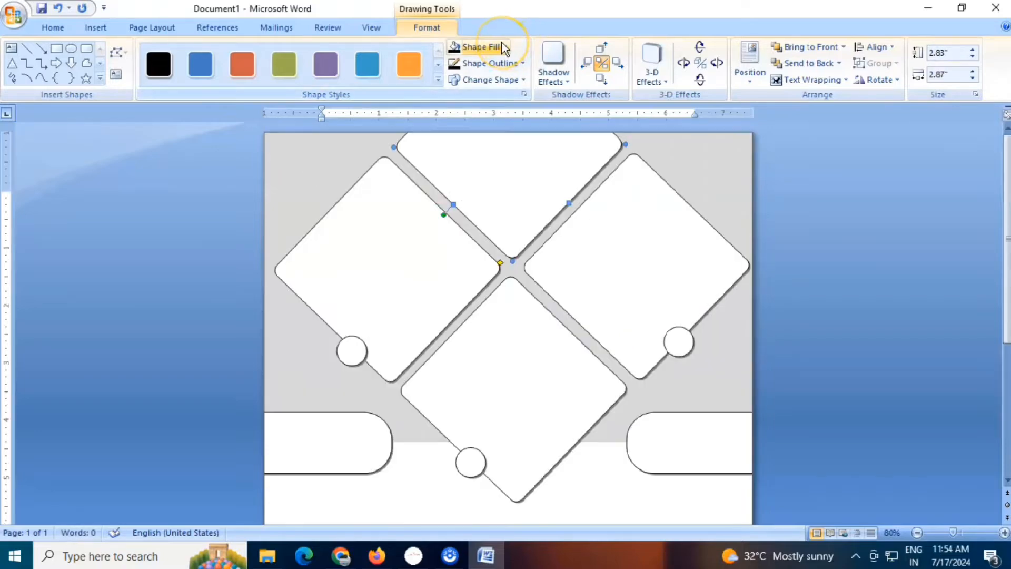
- Fill the top diamond with the recently used dark green
{"action": "left_click", "coordinate": [503, 47]}
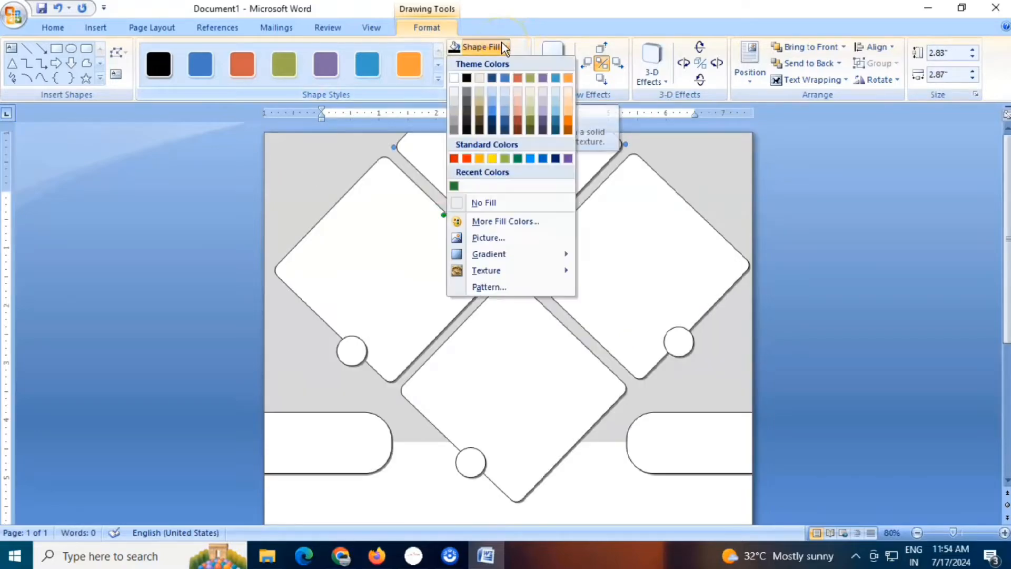
{"action": "left_click", "coordinate": [454, 186]}
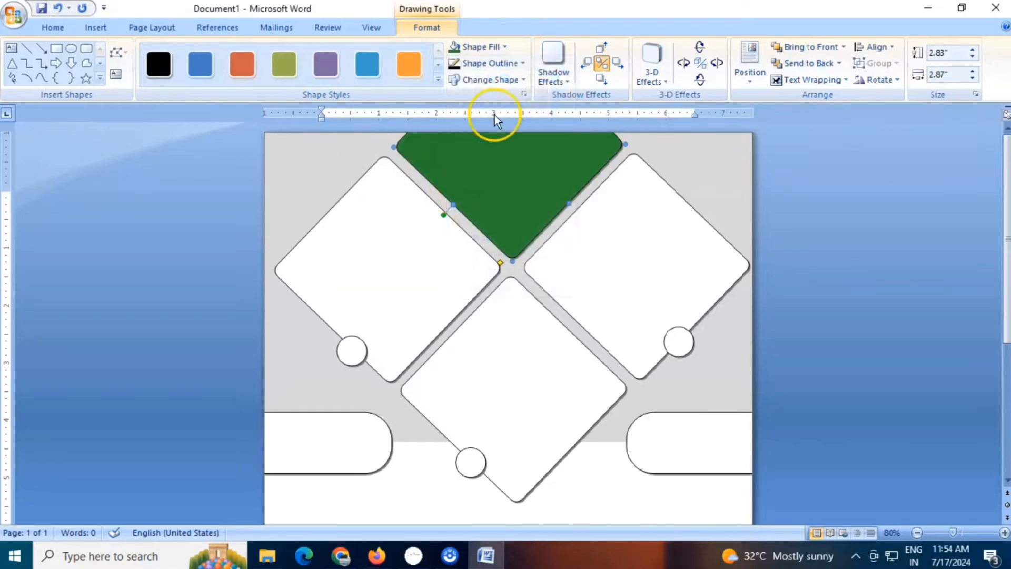
{"action": "left_click", "coordinate": [494, 49]}
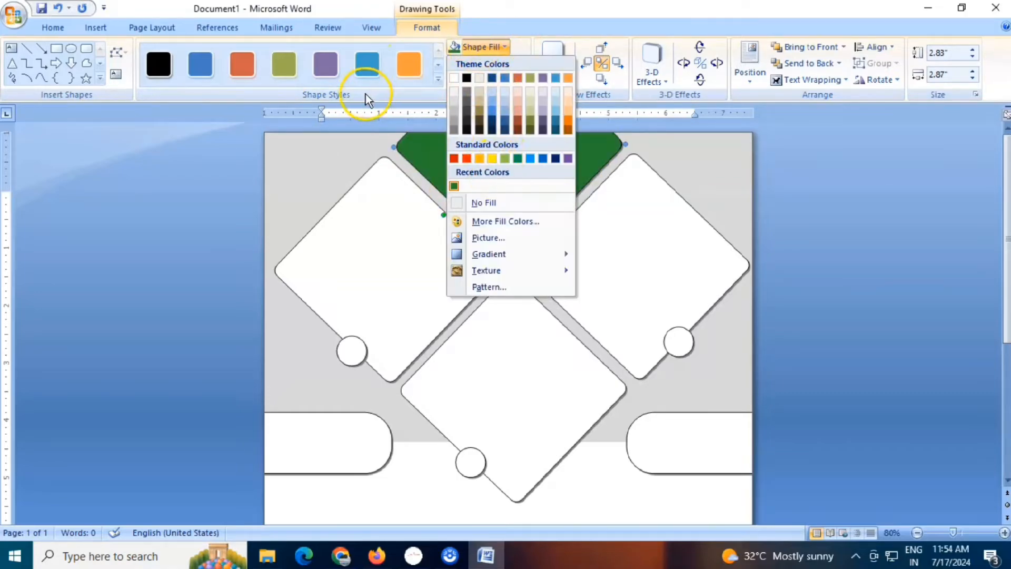
- Insert the Peruvian cuisine restaurant logo picture from the PNG folder inside the Desktop's New Folder
{"action": "left_click", "coordinate": [95, 28]}
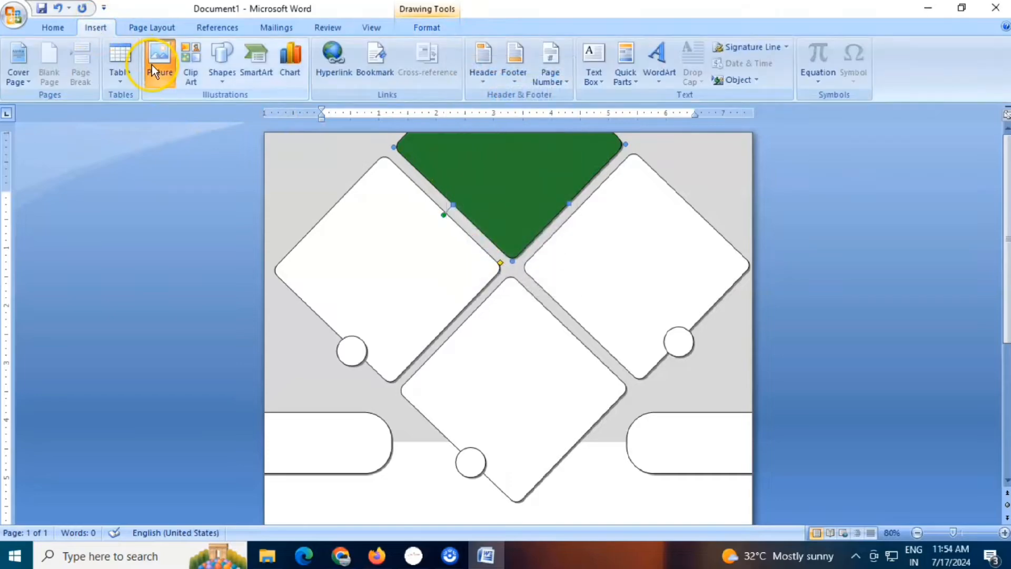
{"action": "scroll", "coordinate": [332, 235], "scroll_direction": "up", "scroll_amount": 3}
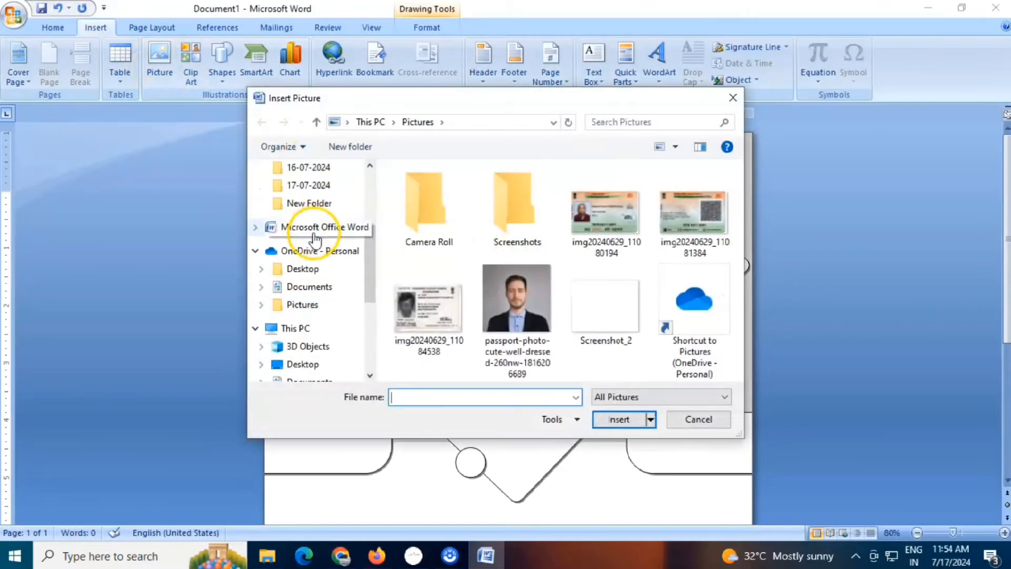
{"action": "left_click", "coordinate": [304, 270]}
{"action": "left_click", "coordinate": [308, 203]}
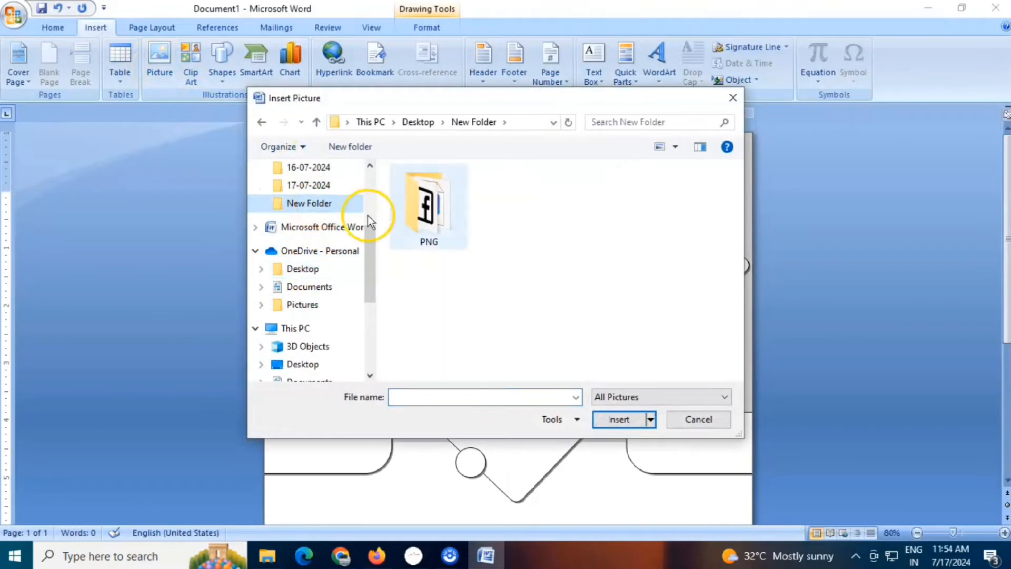
{"action": "double_click", "coordinate": [442, 226]}
{"action": "scroll", "coordinate": [439, 261], "scroll_direction": "down", "scroll_amount": 3}
{"action": "scroll", "coordinate": [439, 261], "scroll_direction": "down", "scroll_amount": 5}
{"action": "scroll", "coordinate": [695, 266], "scroll_direction": "up", "scroll_amount": 3}
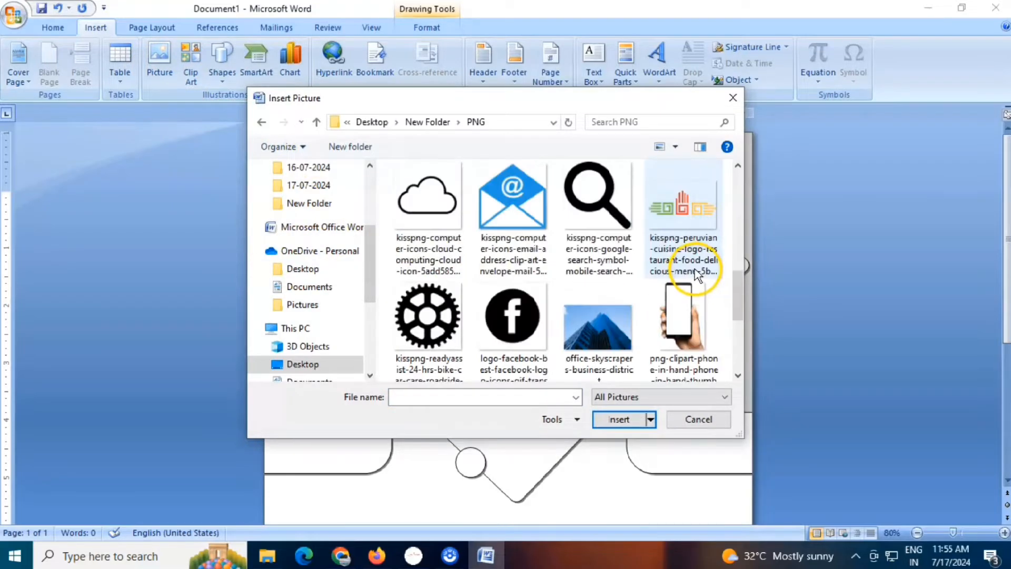
{"action": "left_click", "coordinate": [689, 201]}
{"action": "left_click", "coordinate": [617, 419]}
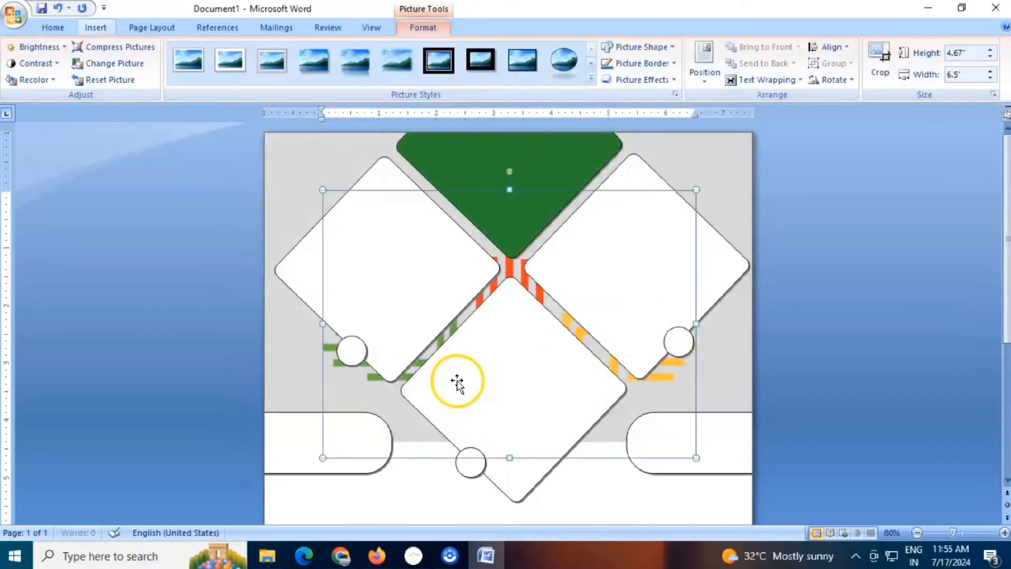
- Place the logo in front of text, shrink it to about 1.15" by 1.6", and move it onto the green diamond
{"action": "left_click", "coordinate": [775, 78]}
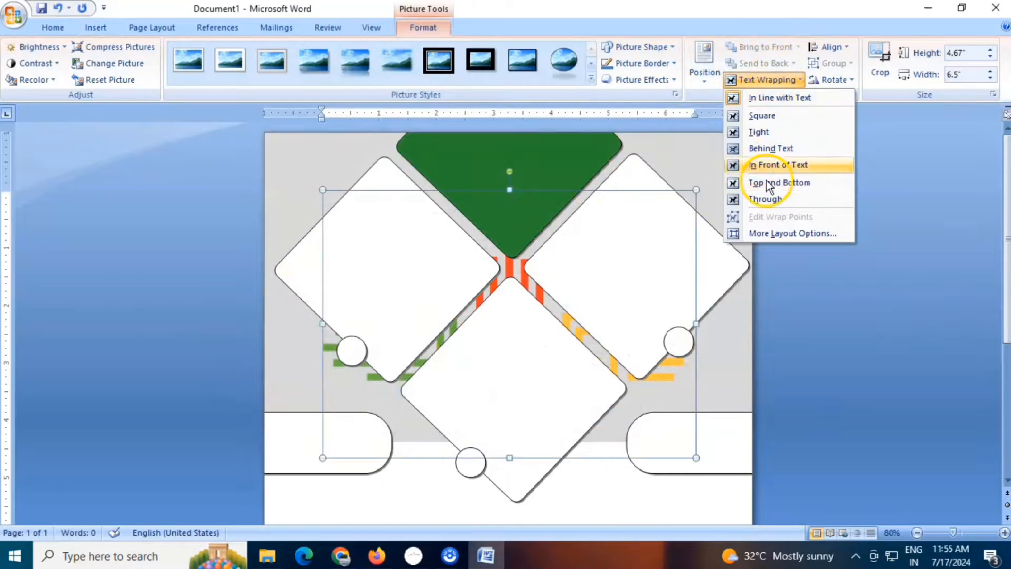
{"action": "left_click", "coordinate": [759, 167]}
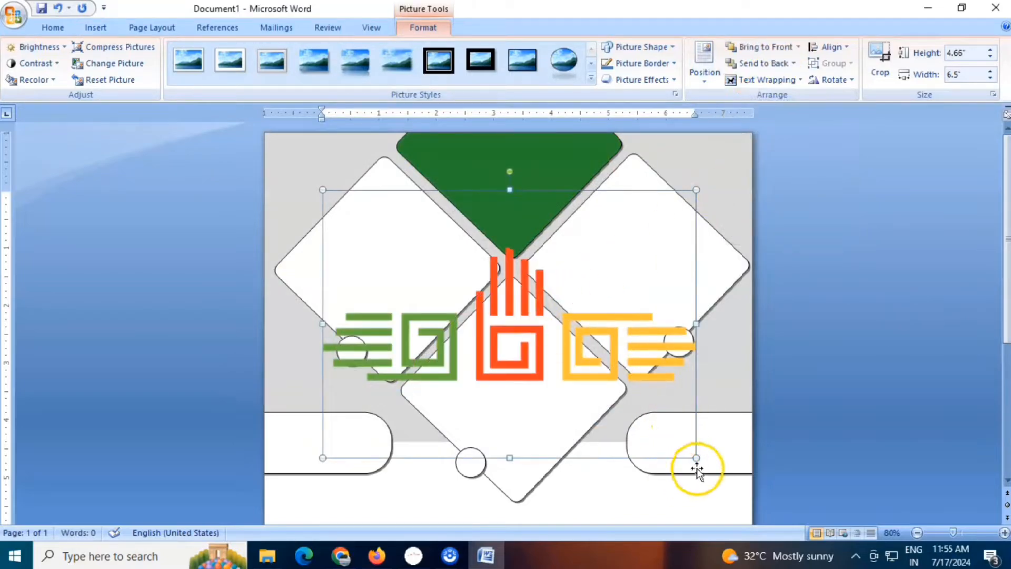
{"action": "left_click_drag", "start_coordinate": [696, 457], "coordinate": [415, 256]}
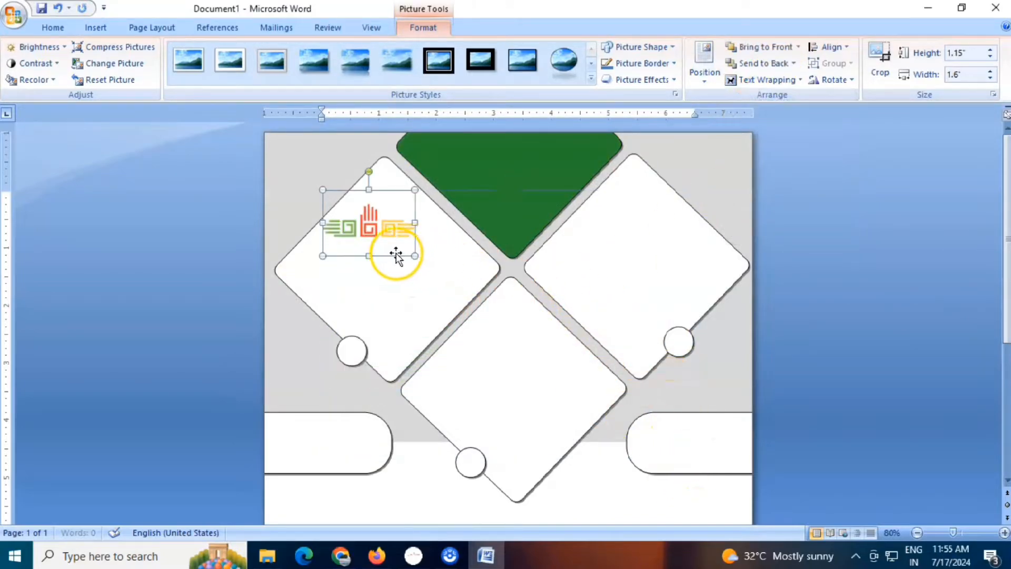
{"action": "left_click_drag", "start_coordinate": [369, 225], "coordinate": [507, 180]}
{"action": "left_click", "coordinate": [484, 262]}
- Fill the left diamond with the picture easy-pizza-toast-1-550x550 from the Downloads folder
{"action": "left_click", "coordinate": [456, 273]}
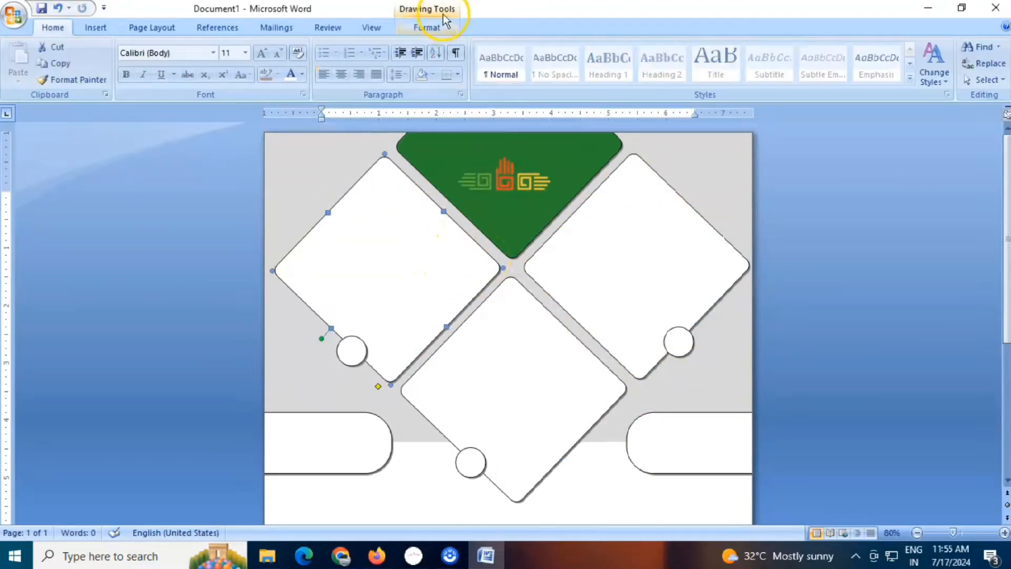
{"action": "left_click", "coordinate": [427, 27]}
{"action": "left_click", "coordinate": [504, 46]}
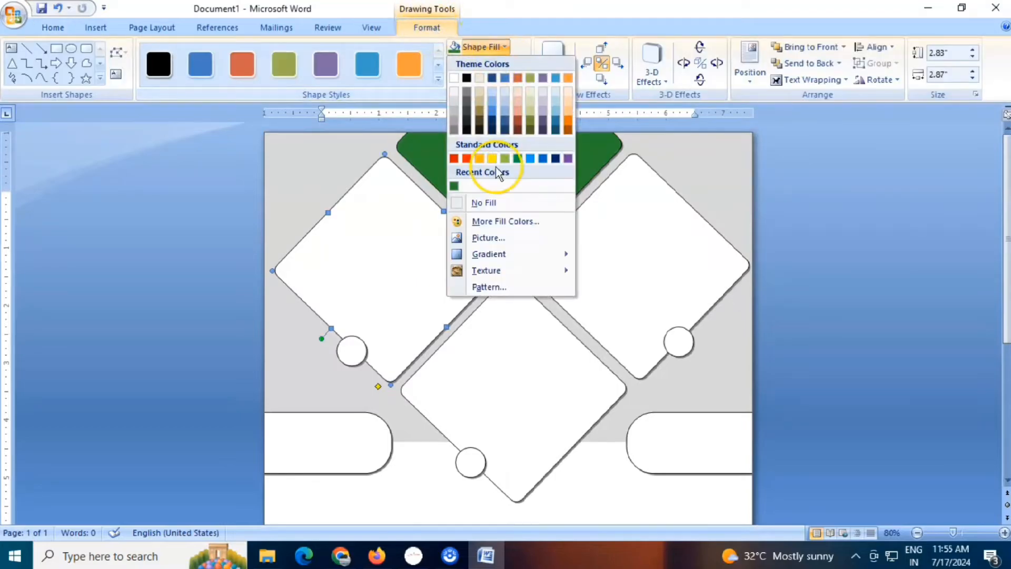
{"action": "left_click", "coordinate": [492, 231]}
{"action": "scroll", "coordinate": [297, 203], "scroll_direction": "down", "scroll_amount": 5}
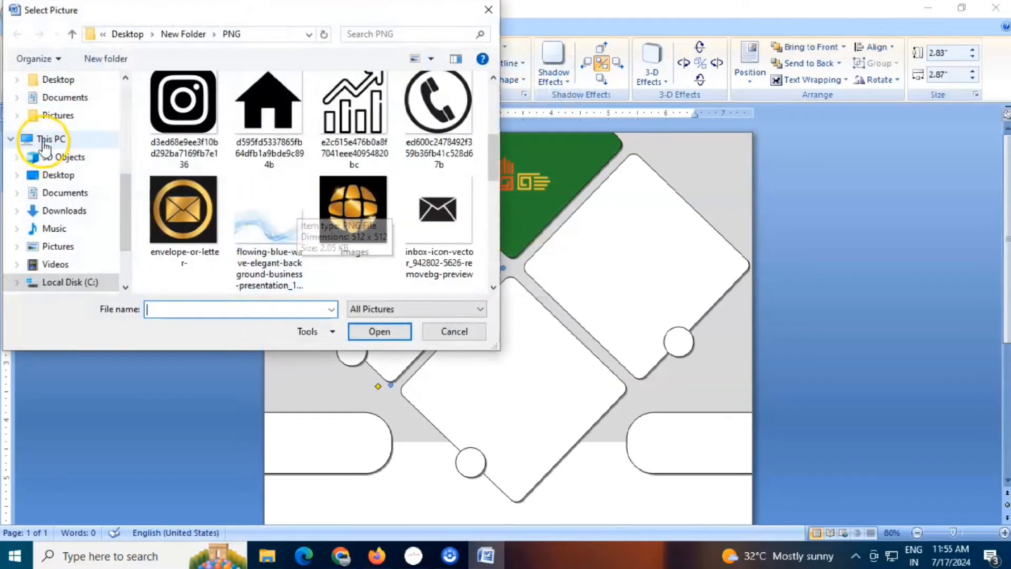
{"action": "left_click", "coordinate": [64, 210]}
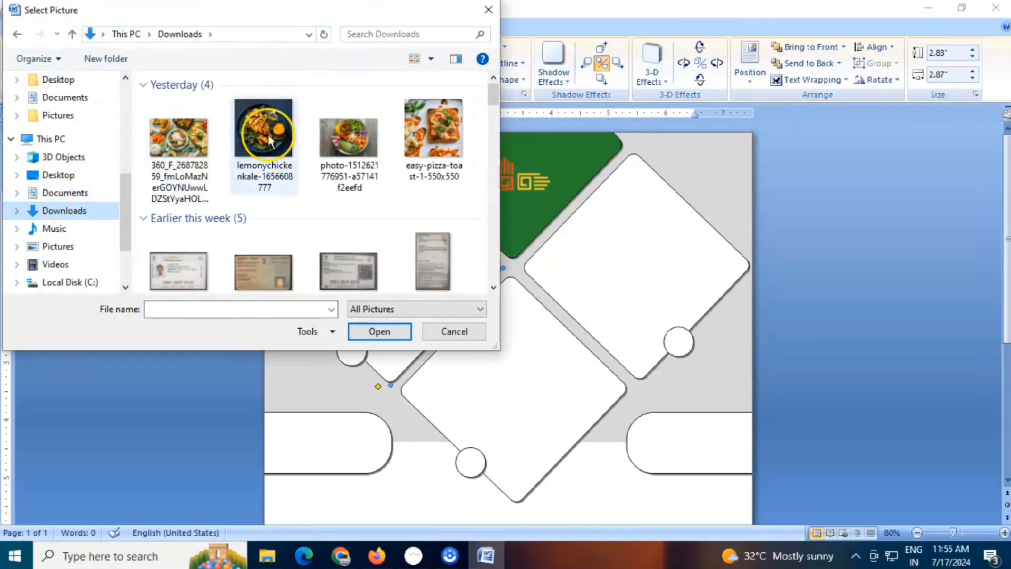
{"action": "left_click", "coordinate": [432, 134]}
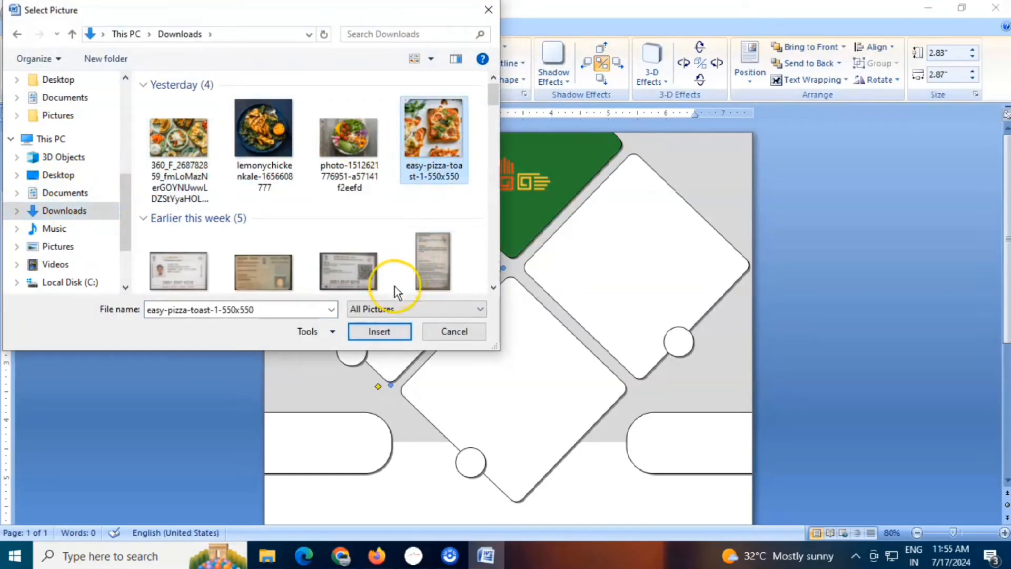
{"action": "left_click", "coordinate": [377, 331]}
{"action": "left_click", "coordinate": [625, 279]}
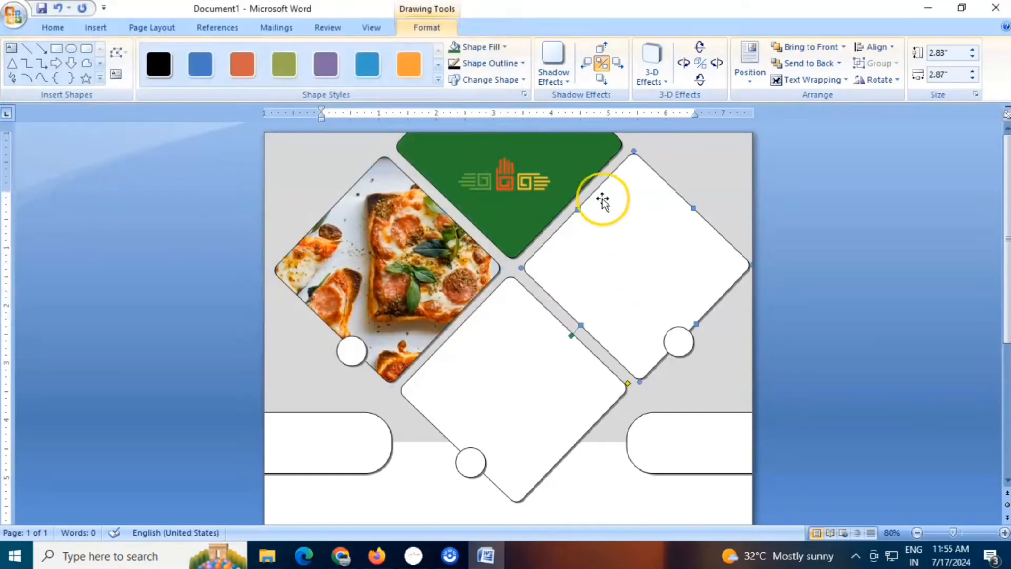
{"action": "left_click", "coordinate": [480, 47]}
{"action": "left_click", "coordinate": [488, 237]}
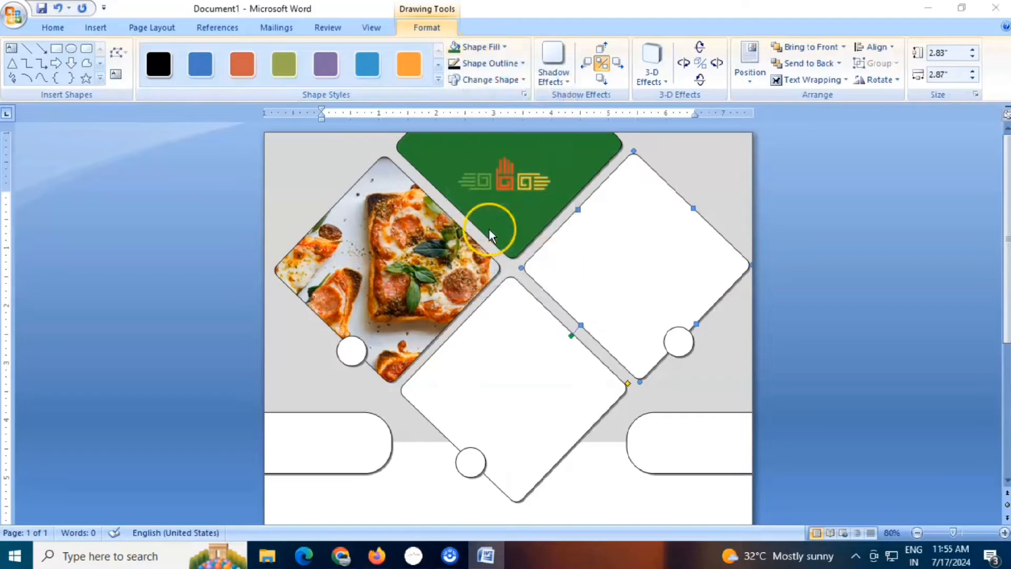
{"action": "left_click", "coordinate": [285, 158]}
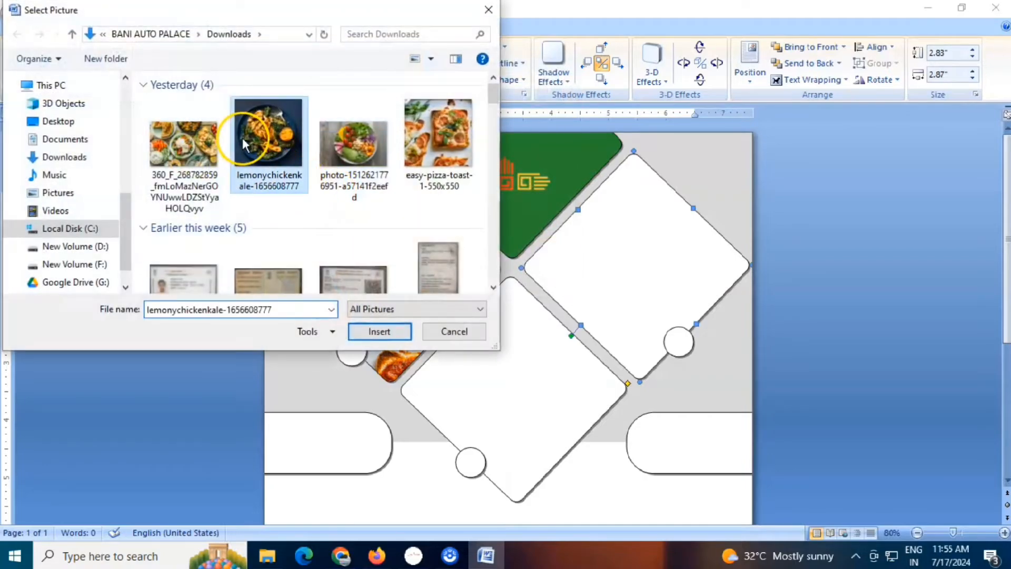
{"action": "left_click", "coordinate": [371, 331]}
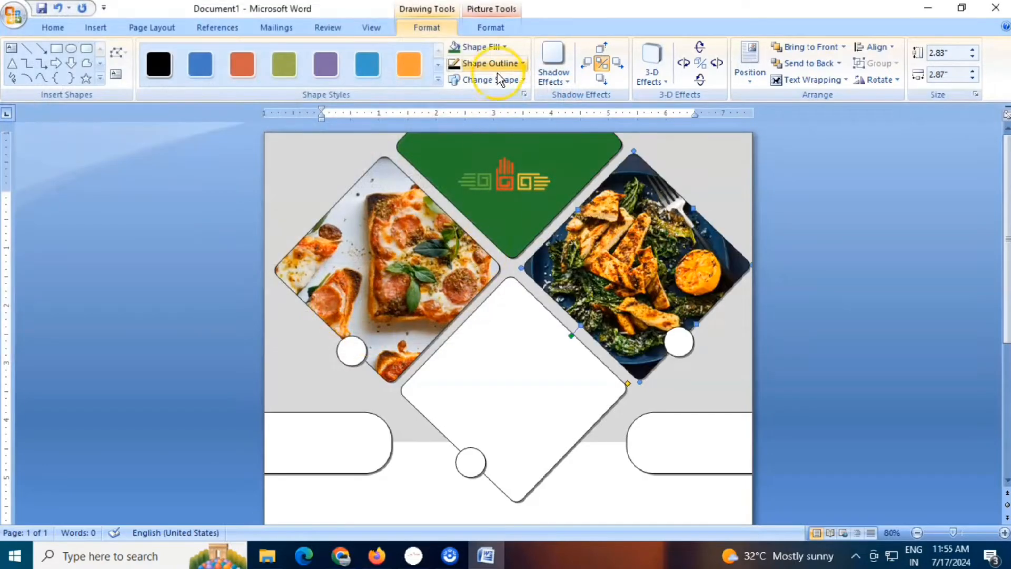
- Fill the lower middle diamond with the 360_F_268782859 picture of assorted dishes from Downloads
{"action": "left_click", "coordinate": [463, 355]}
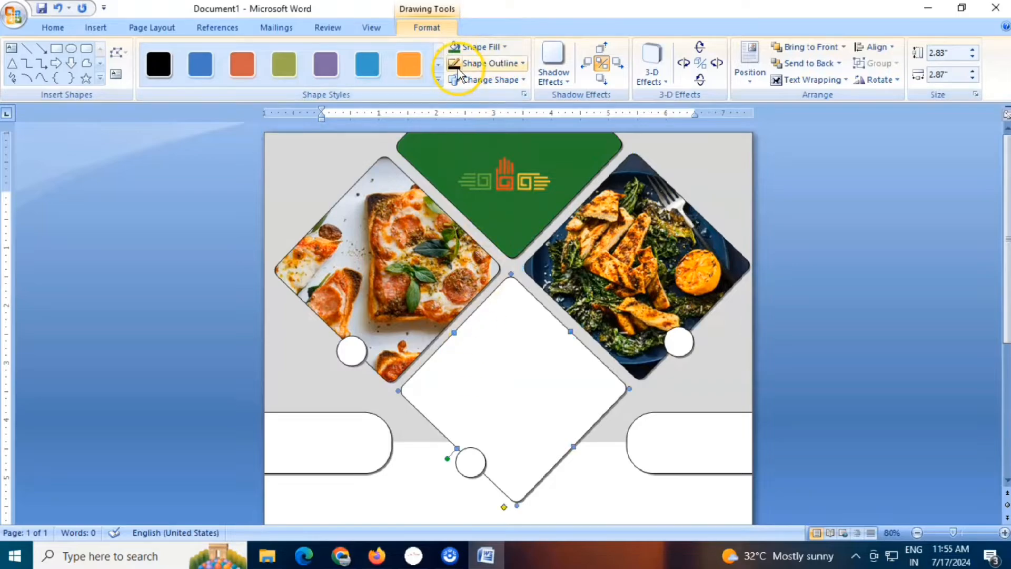
{"action": "left_click", "coordinate": [482, 46]}
{"action": "left_click", "coordinate": [481, 240]}
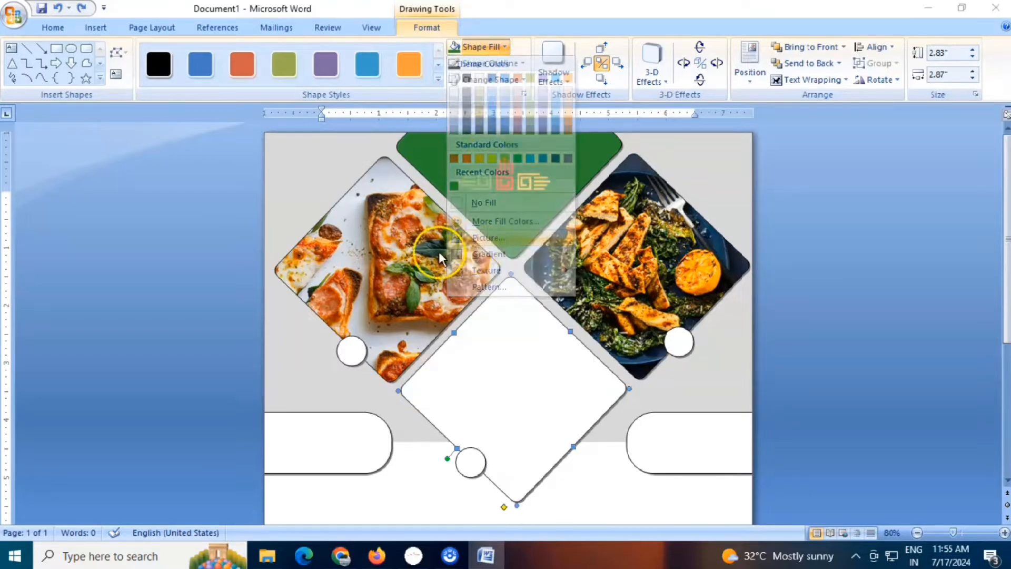
{"action": "left_click", "coordinate": [216, 194]}
{"action": "left_click", "coordinate": [385, 331]}
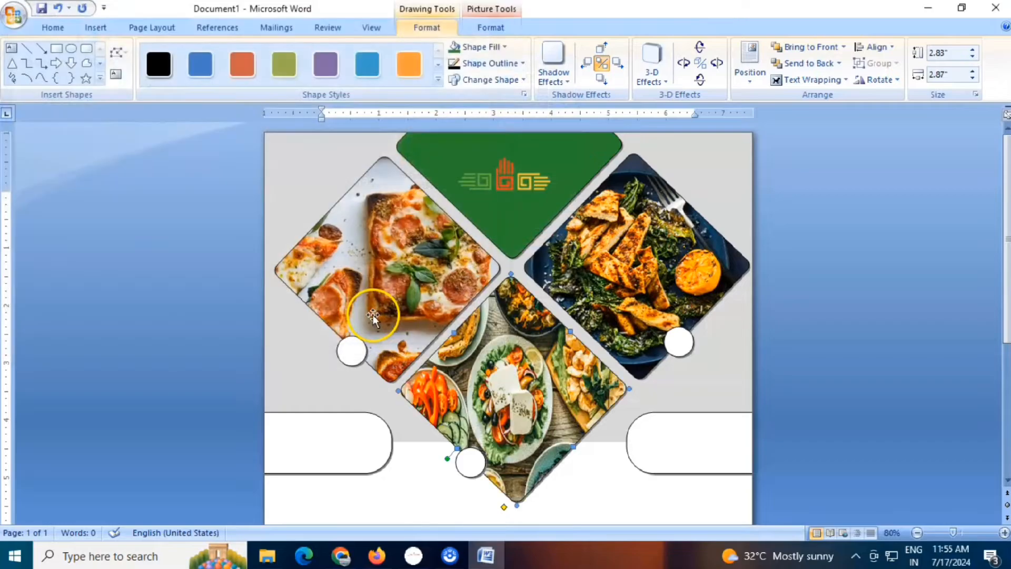
{"action": "left_click", "coordinate": [841, 334]}
- Select the three small circles on the diamond edges and enlarge them together, extending both width and height to keep them round
{"action": "scroll", "coordinate": [333, 308], "scroll_direction": "down", "scroll_amount": 3}
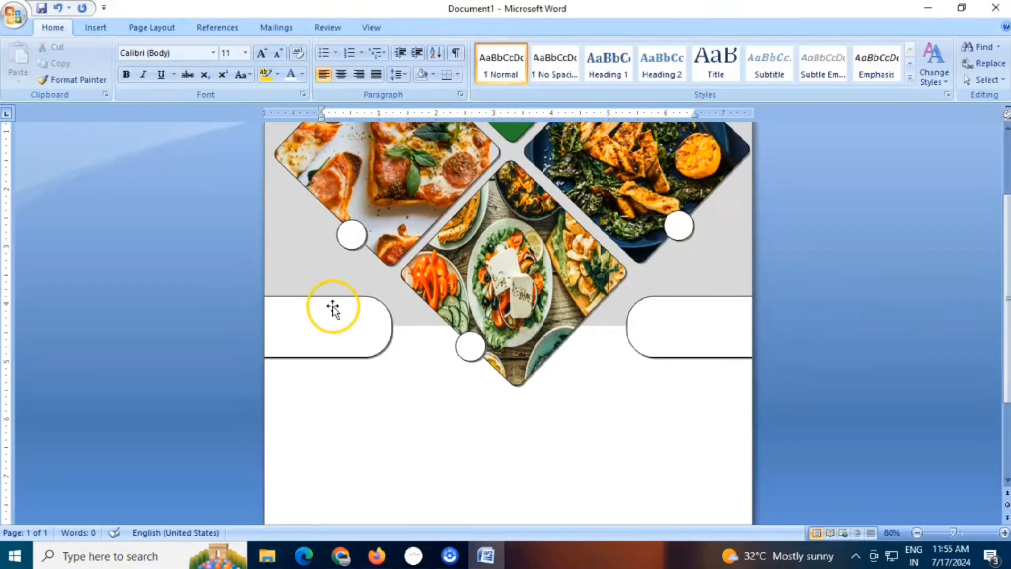
{"action": "left_click", "coordinate": [348, 238]}
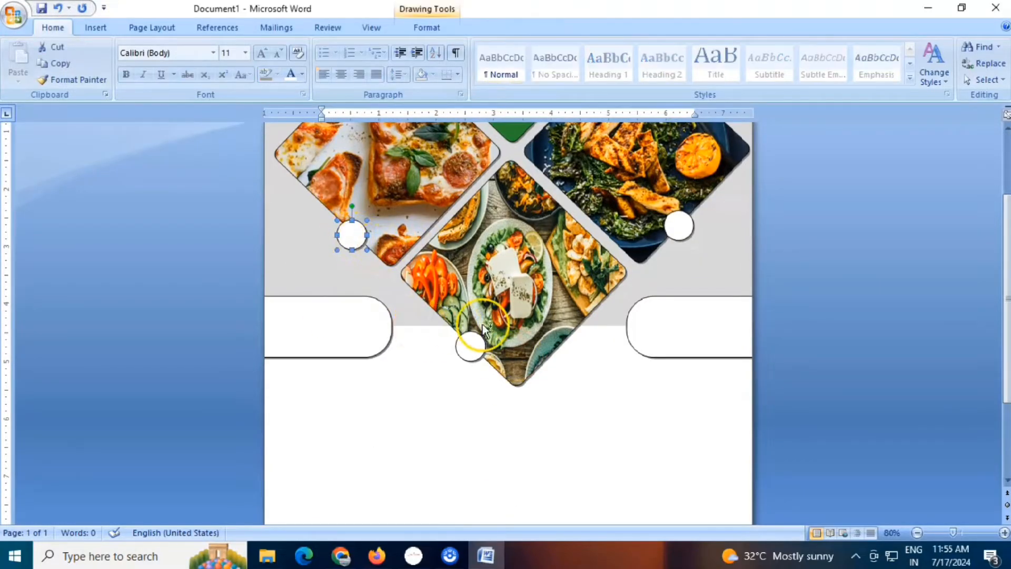
{"action": "scroll", "coordinate": [510, 315], "scroll_direction": "up", "scroll_amount": 10}
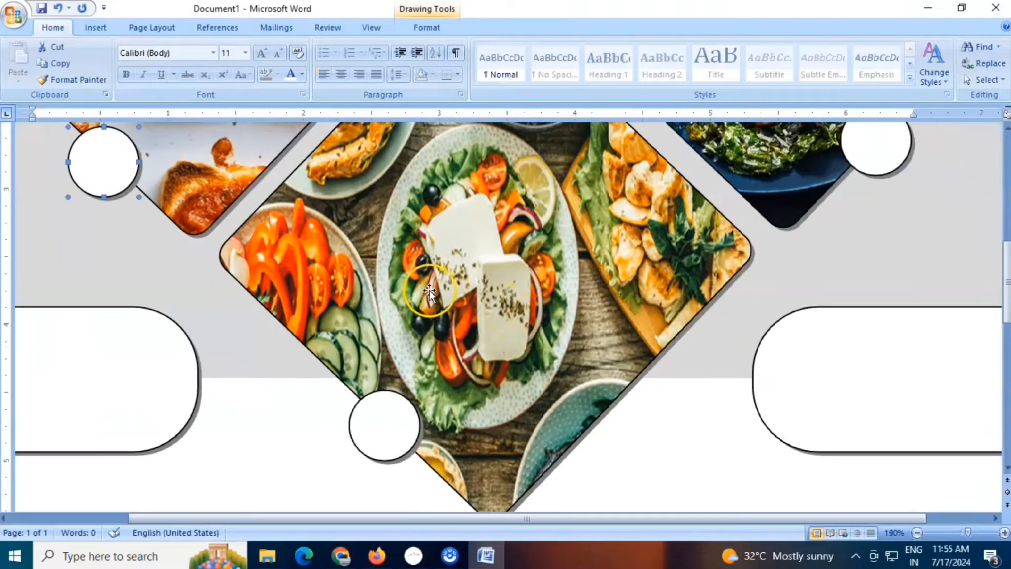
{"action": "scroll", "coordinate": [784, 308], "scroll_direction": "up", "scroll_amount": 2}
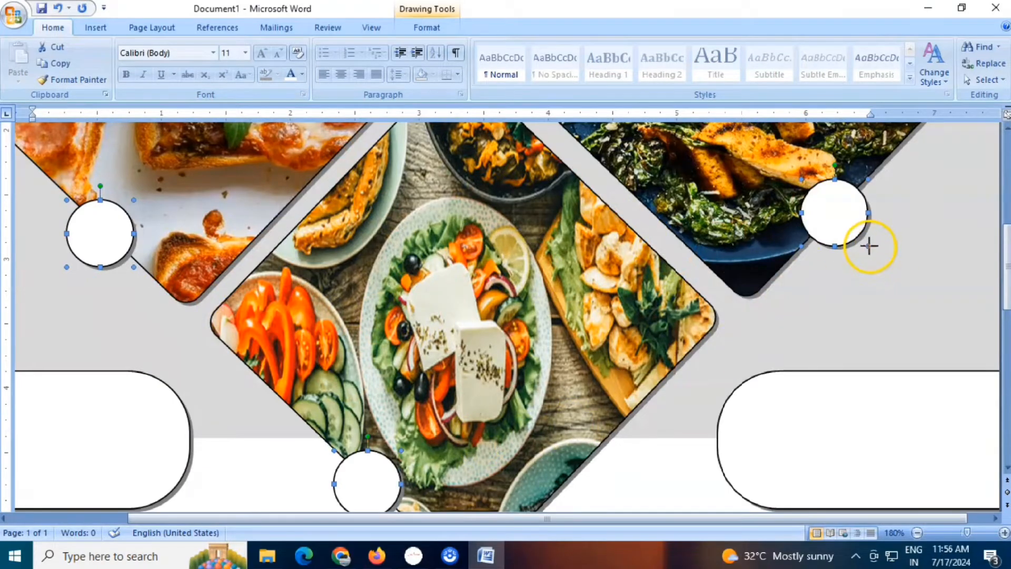
{"action": "left_click_drag", "start_coordinate": [880, 253], "coordinate": [880, 254]}
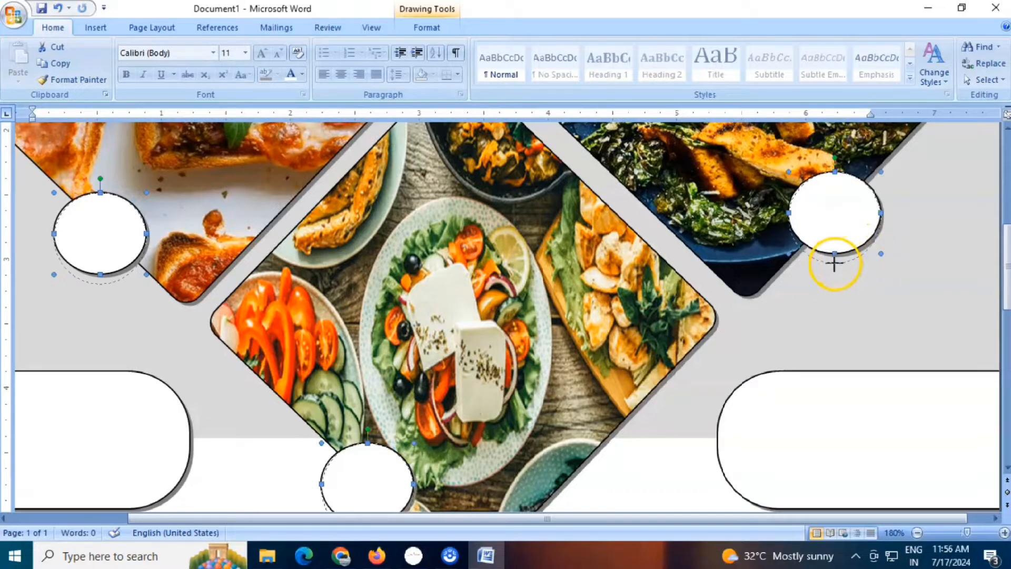
{"action": "left_click_drag", "start_coordinate": [834, 264], "coordinate": [835, 263]}
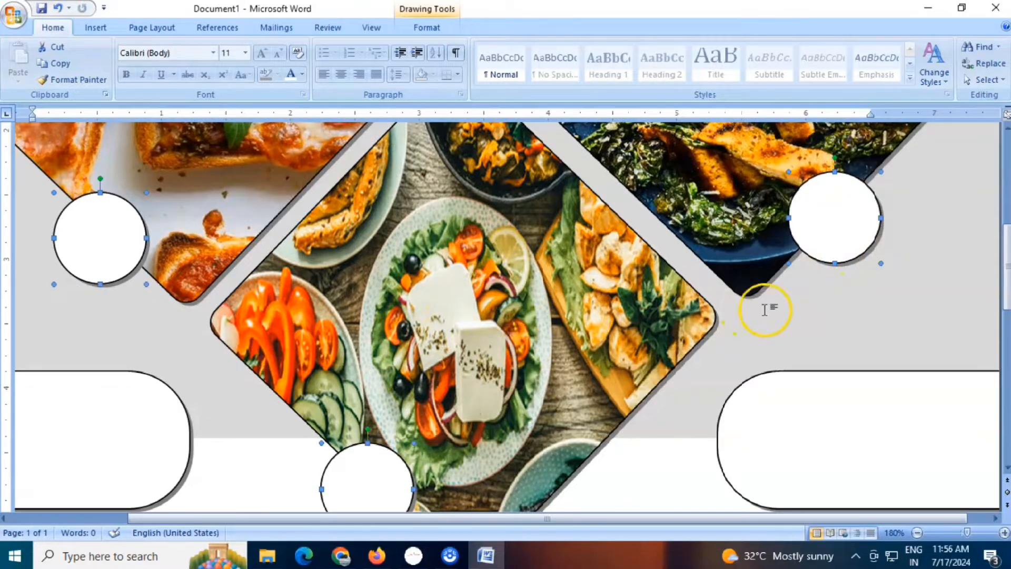
- Insert two dollar signs from the Book Antiqua symbol set into the page's body text
{"action": "scroll", "coordinate": [765, 309], "scroll_direction": "up", "scroll_amount": 5}
{"action": "scroll", "coordinate": [764, 309], "scroll_direction": "down", "scroll_amount": 3}
{"action": "left_click", "coordinate": [84, 316]}
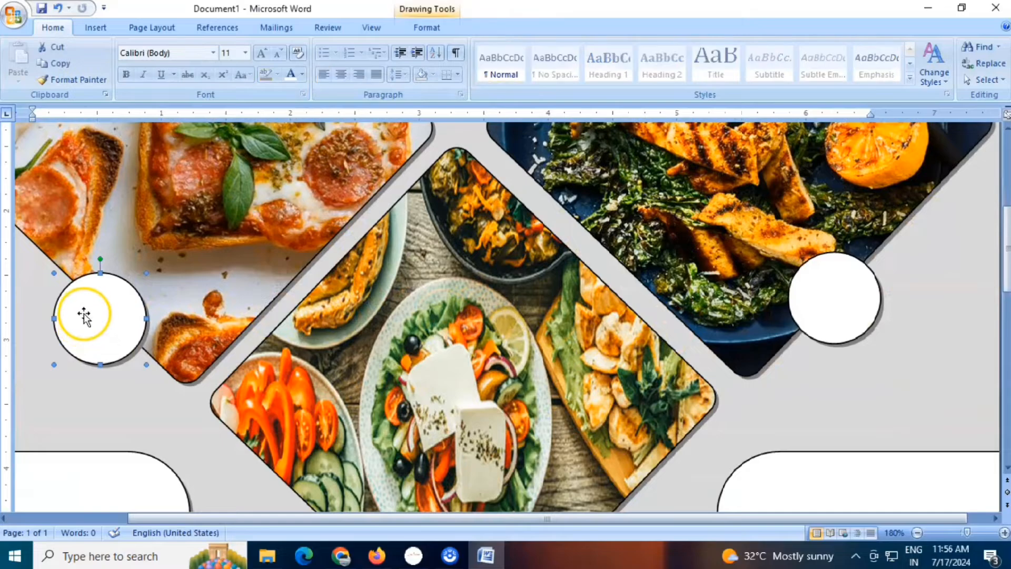
{"action": "left_click", "coordinate": [107, 29]}
{"action": "left_click", "coordinate": [164, 66]}
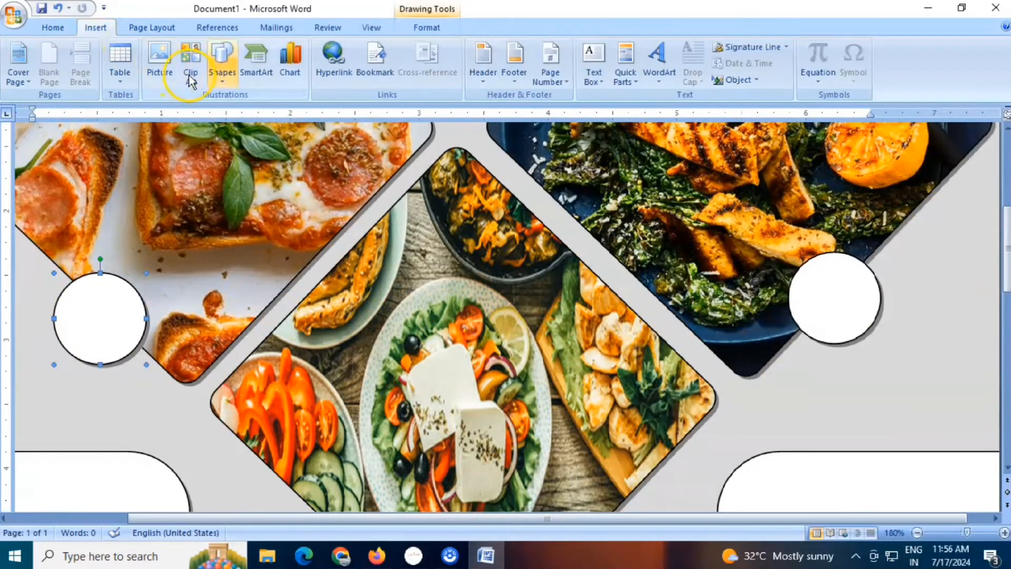
{"action": "left_click", "coordinate": [681, 122]}
{"action": "left_click", "coordinate": [853, 63]}
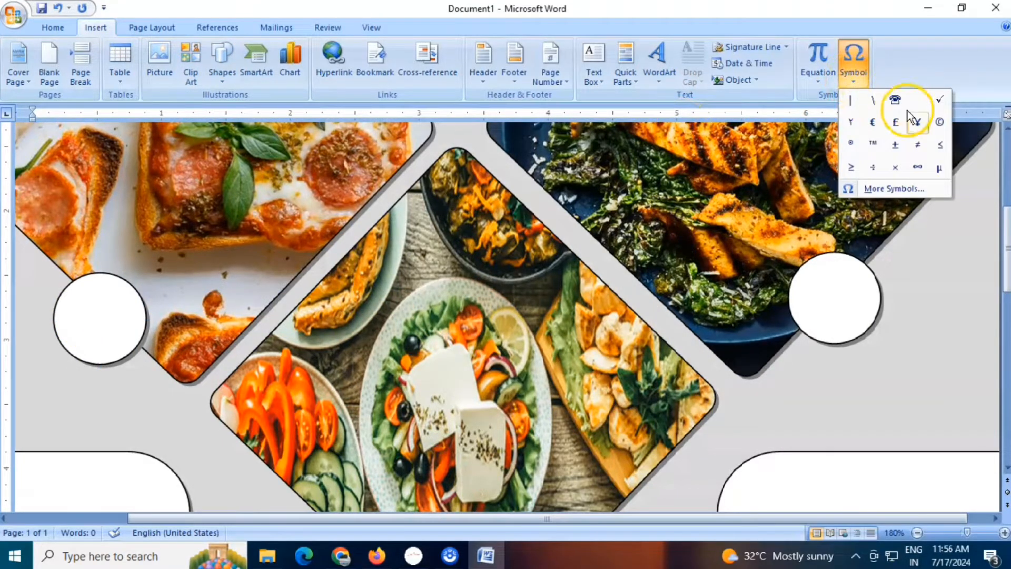
{"action": "left_click", "coordinate": [887, 188]}
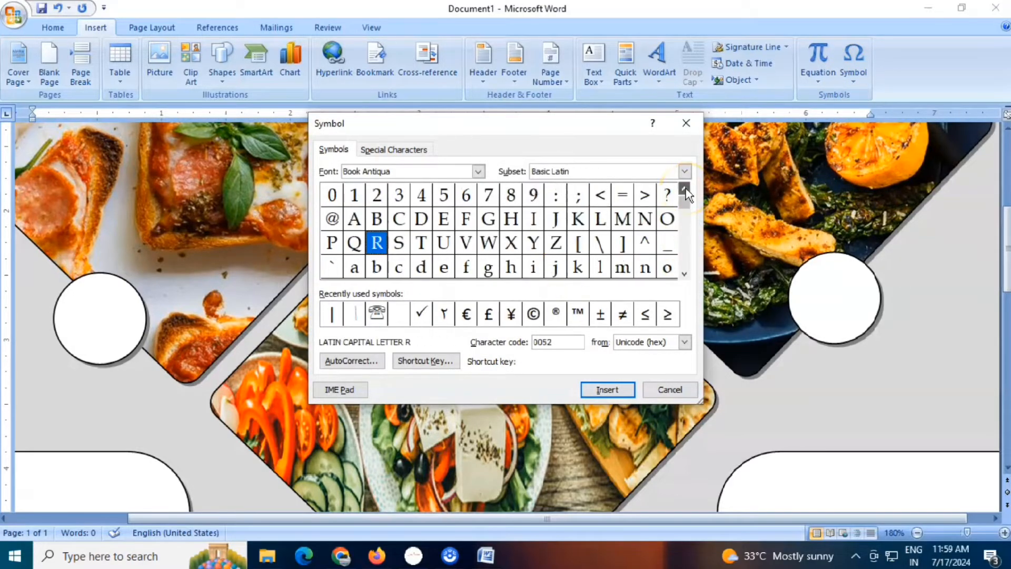
{"action": "left_click", "coordinate": [683, 188]}
{"action": "left_click", "coordinate": [421, 196]}
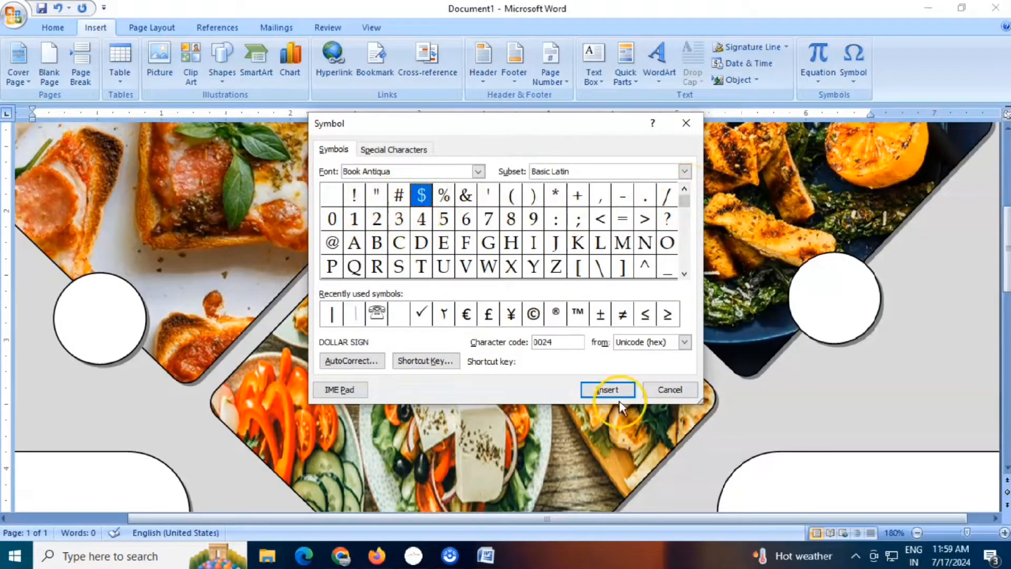
{"action": "left_click", "coordinate": [606, 389]}
{"action": "key", "text": "Escape"}
{"action": "scroll", "coordinate": [440, 362], "scroll_direction": "down", "scroll_amount": 6, "text": "ctrl"}
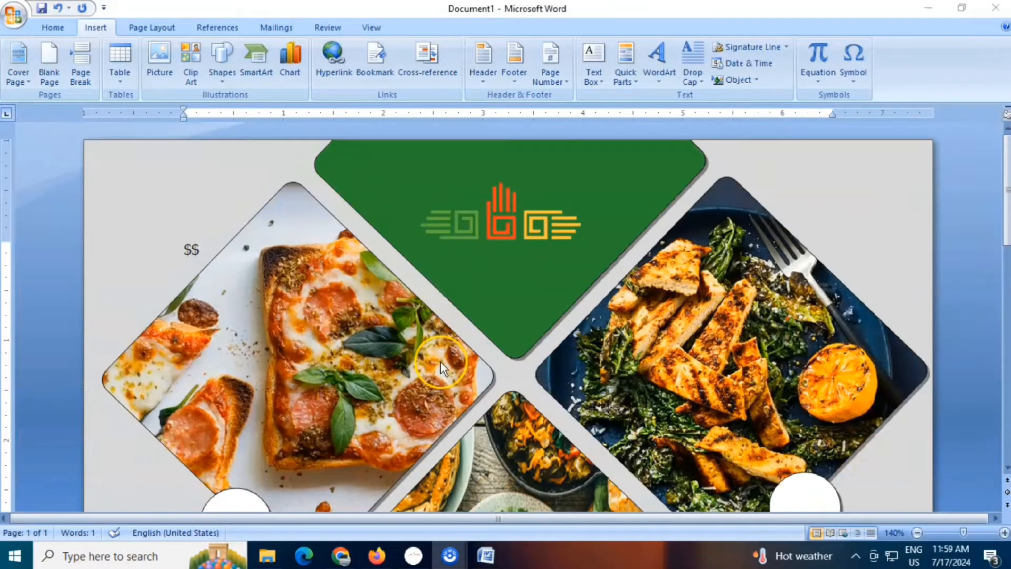
- Remove the dollar signs from the page's body text
{"action": "scroll", "coordinate": [294, 301], "scroll_direction": "up", "scroll_amount": 3, "text": "ctrl"}
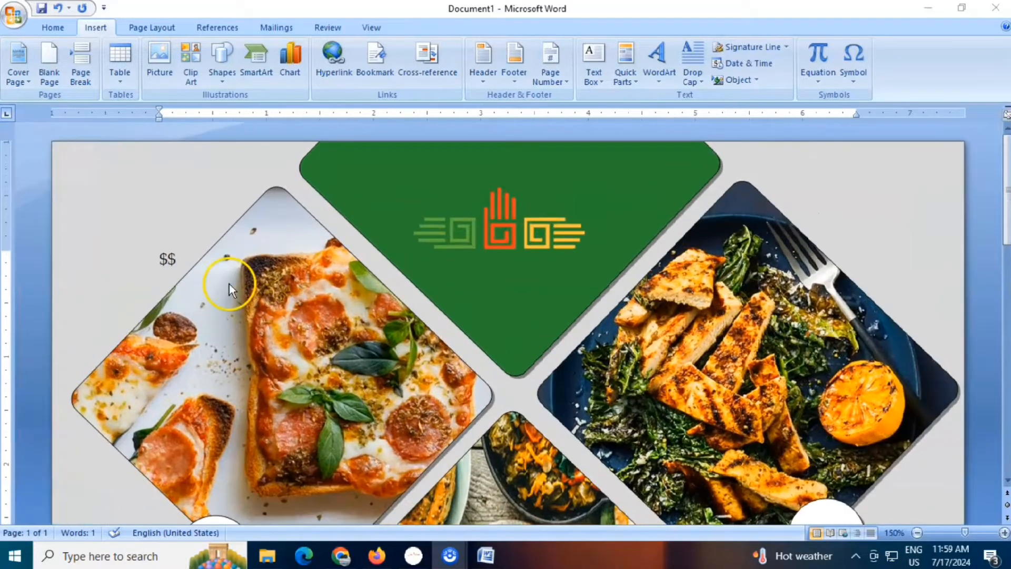
{"action": "left_click_drag", "start_coordinate": [177, 258], "coordinate": [167, 258]}
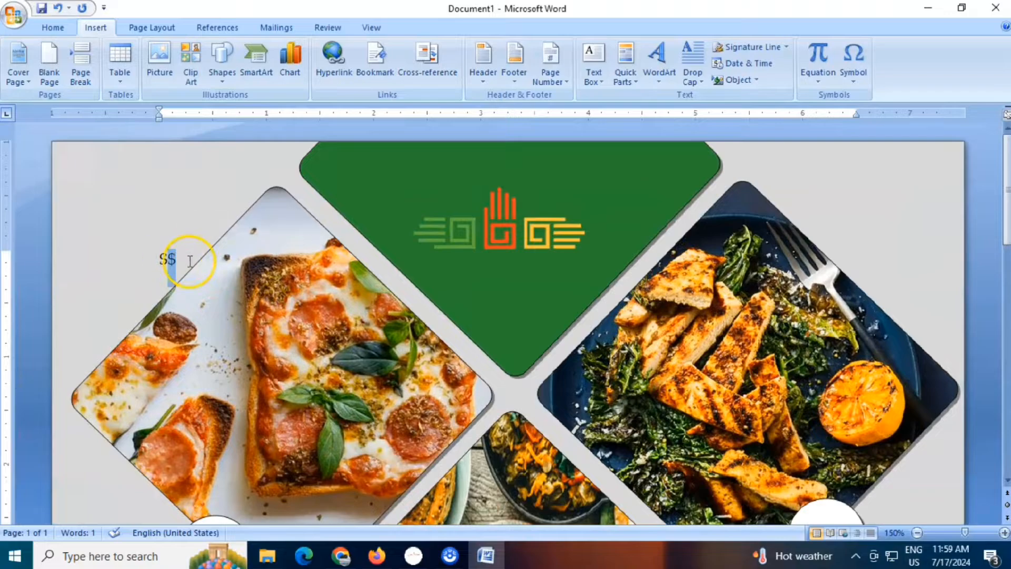
{"action": "key", "text": "BackSpace"}
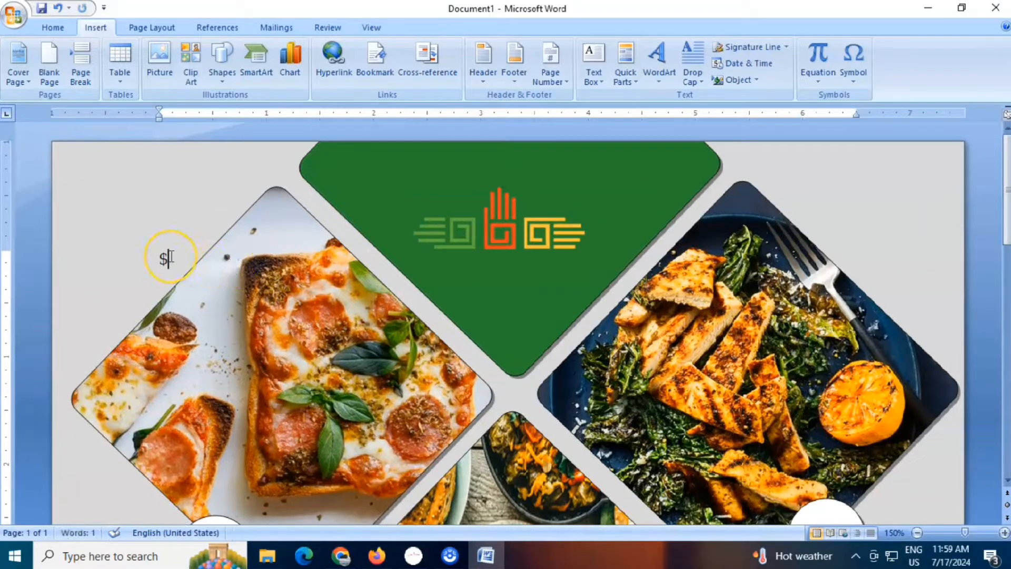
- Insert the WordArt text $9 in the first plain outline style, using the PMingLiU-ExtB font at size 24
{"action": "left_click", "coordinate": [658, 61]}
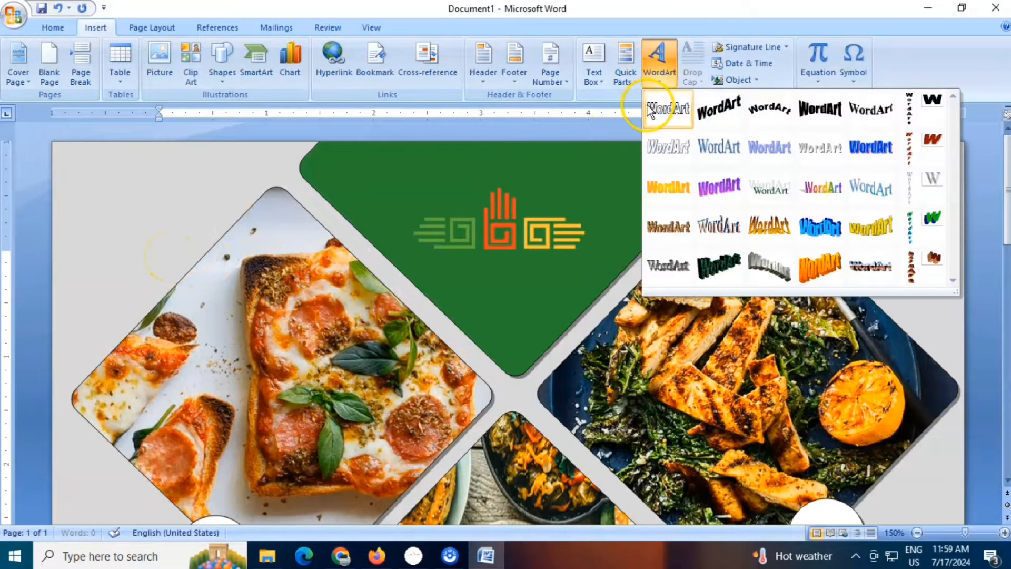
{"action": "left_click", "coordinate": [659, 104]}
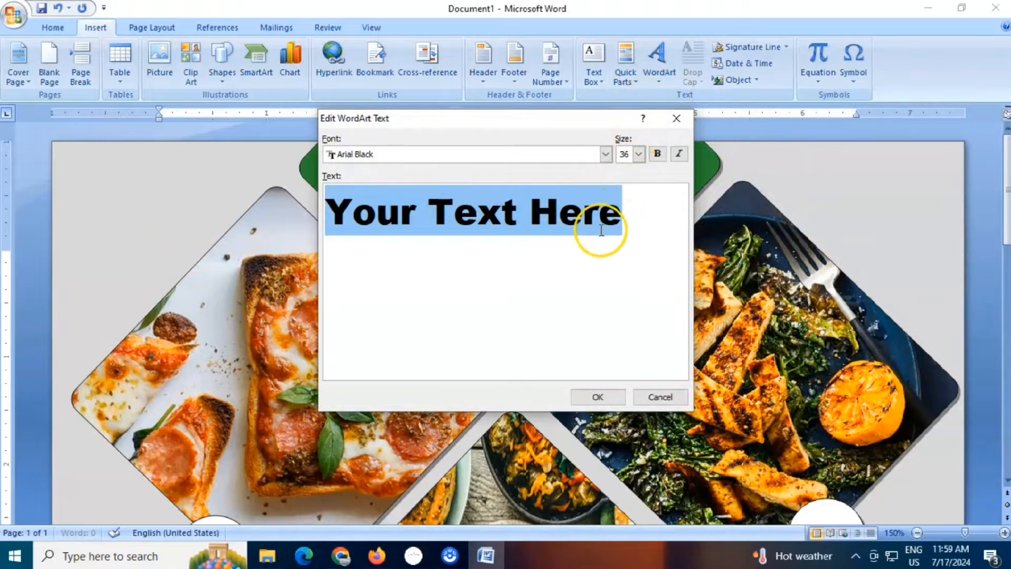
{"action": "type", "text": "$9"}
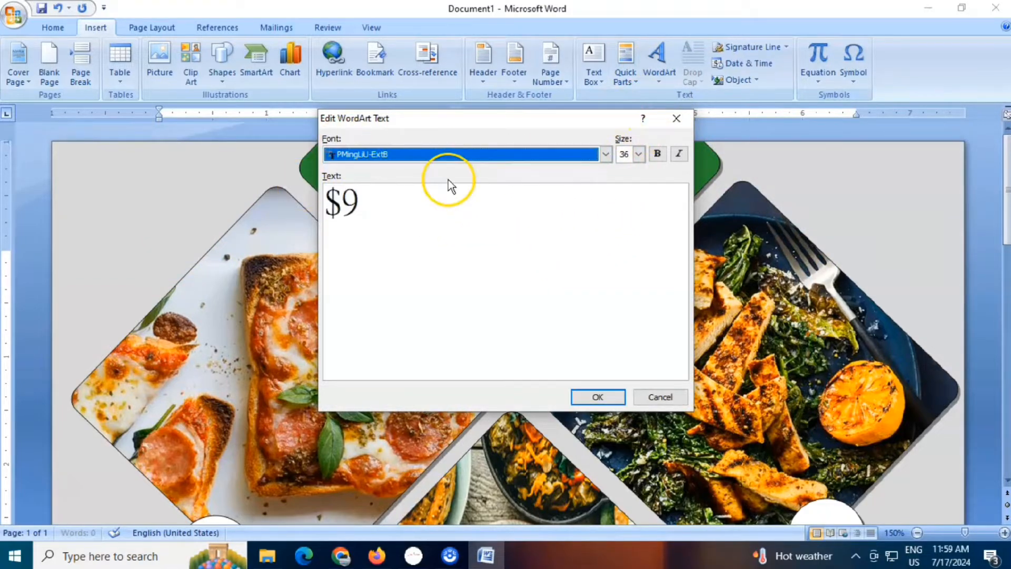
{"action": "left_click", "coordinate": [639, 154]}
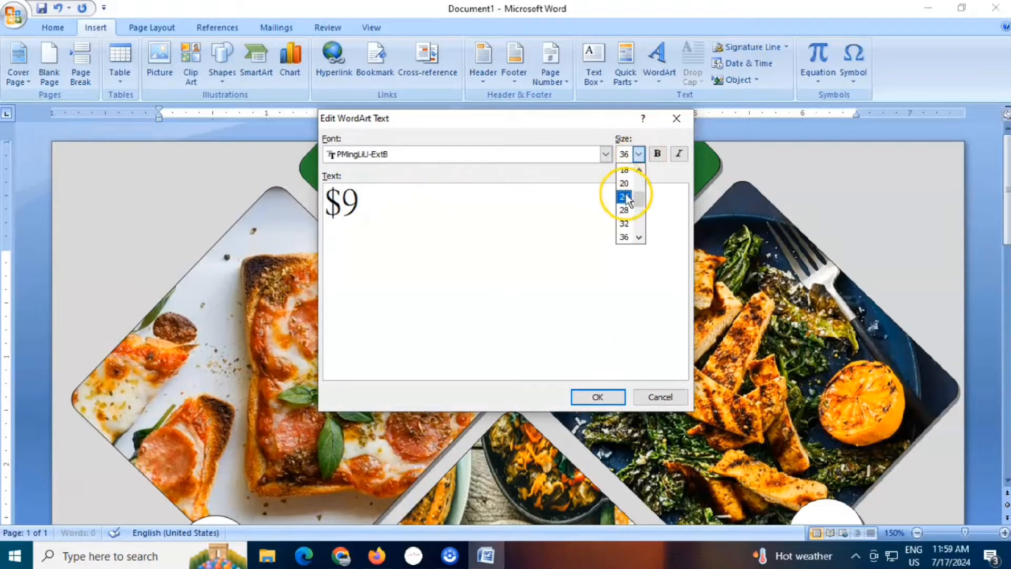
{"action": "left_click", "coordinate": [626, 196]}
{"action": "left_click", "coordinate": [598, 398]}
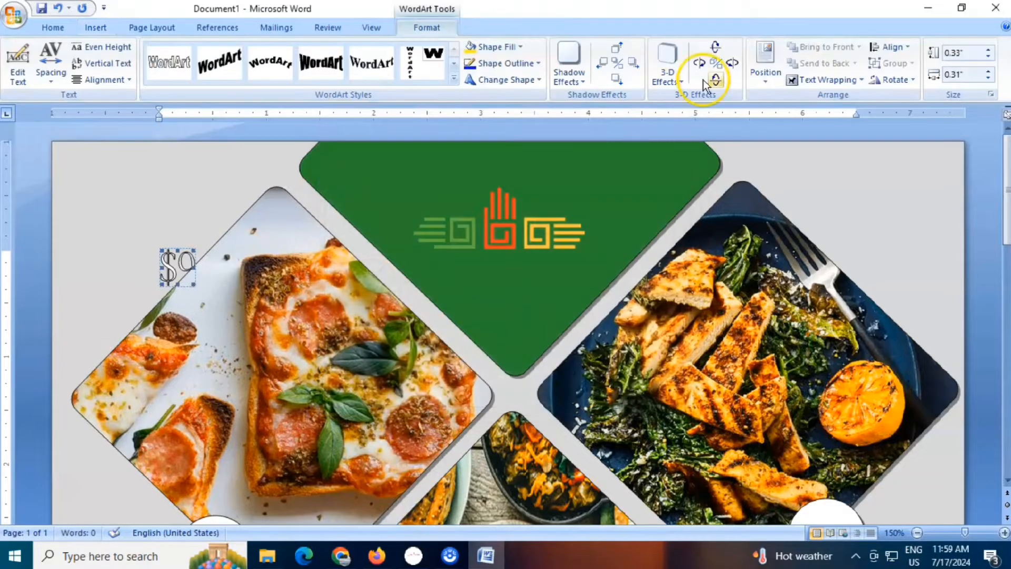
- Set the $9 WordArt in front of text and move it onto the left circle
{"action": "left_click", "coordinate": [825, 79]}
{"action": "left_click", "coordinate": [816, 165]}
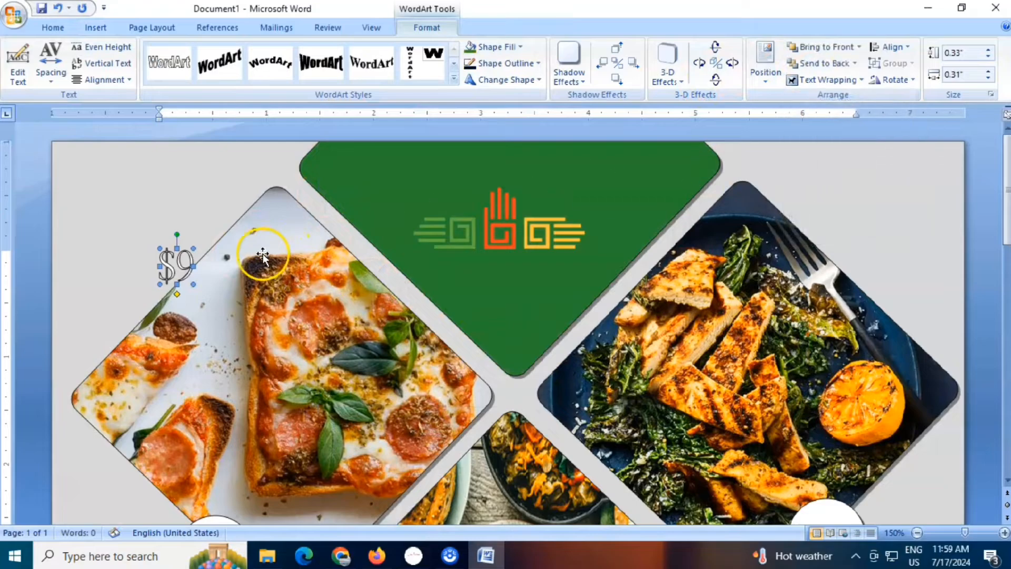
{"action": "scroll", "coordinate": [224, 229], "scroll_direction": "down", "scroll_amount": 2}
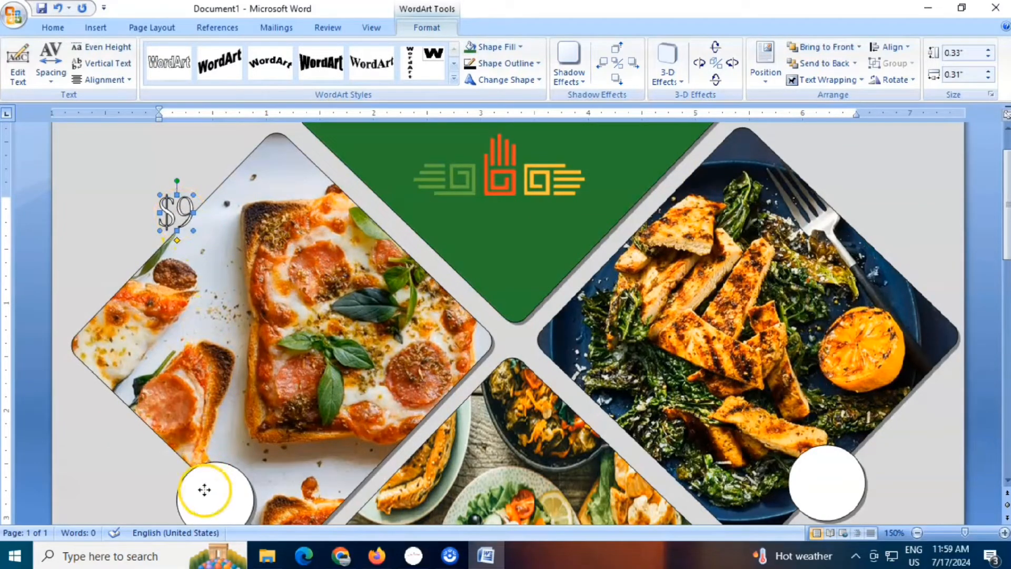
{"action": "left_click_drag", "start_coordinate": [205, 490], "coordinate": [214, 496]}
{"action": "scroll", "coordinate": [345, 456], "scroll_direction": "down", "scroll_amount": 4}
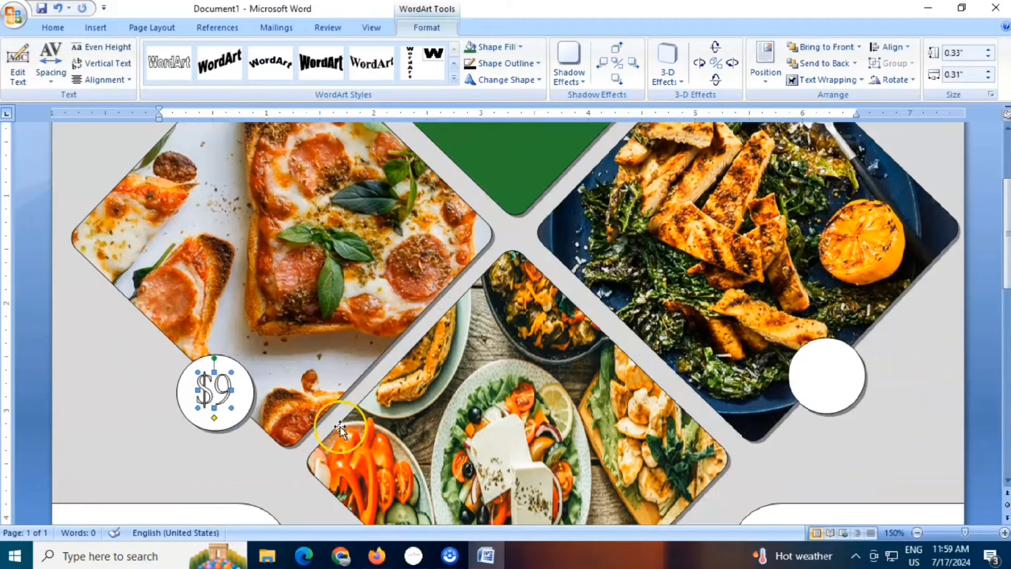
- Select all three circles on the diamond edges and fill them with the recently used dark green
{"action": "left_click", "coordinate": [239, 411]}
{"action": "left_click", "coordinate": [816, 372], "text": "shift"}
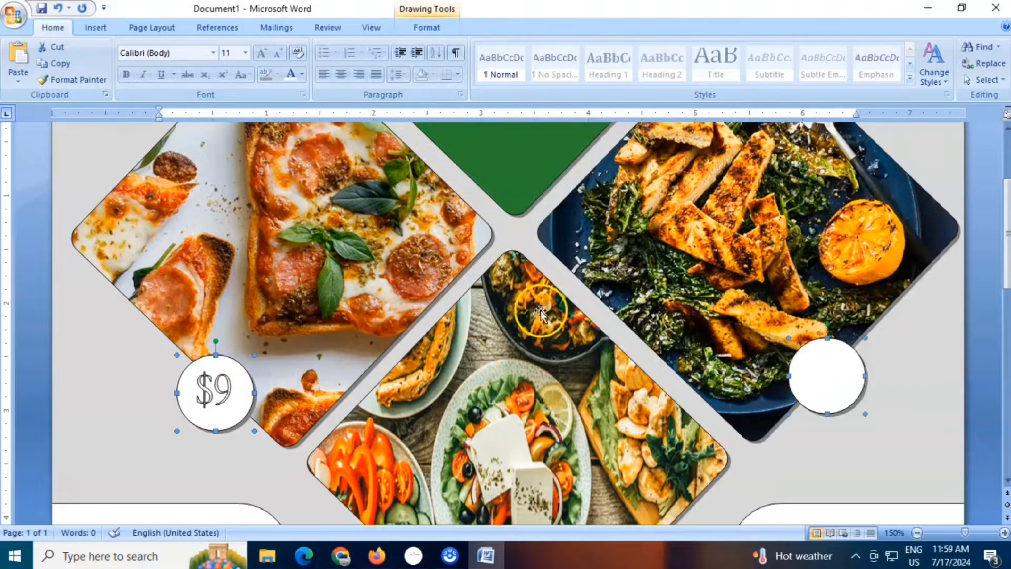
{"action": "scroll", "coordinate": [498, 364], "scroll_direction": "down", "scroll_amount": 6}
{"action": "left_click", "coordinate": [440, 363], "text": "shift"}
{"action": "left_click", "coordinate": [427, 27]}
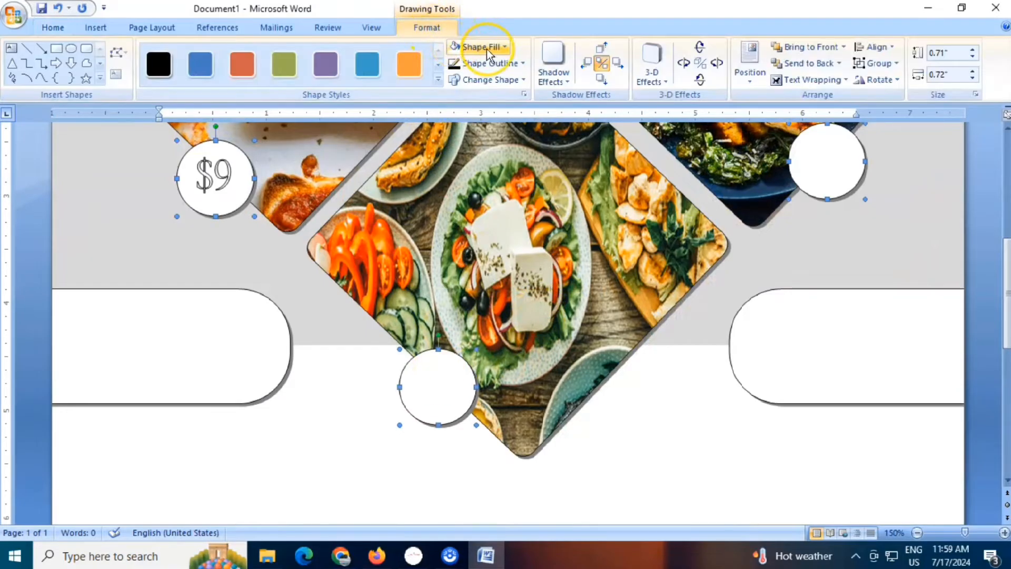
{"action": "left_click", "coordinate": [481, 47]}
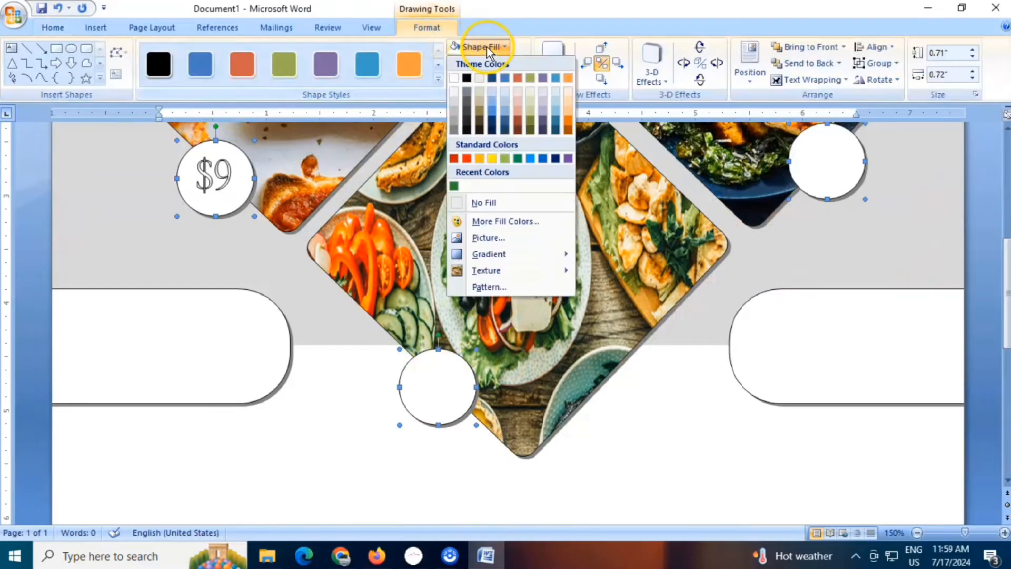
{"action": "left_click", "coordinate": [454, 187]}
{"action": "scroll", "coordinate": [227, 333], "scroll_direction": "up", "scroll_amount": 5}
- Give the $9 WordArt a white fill and remove its outline
{"action": "left_click", "coordinate": [227, 334]}
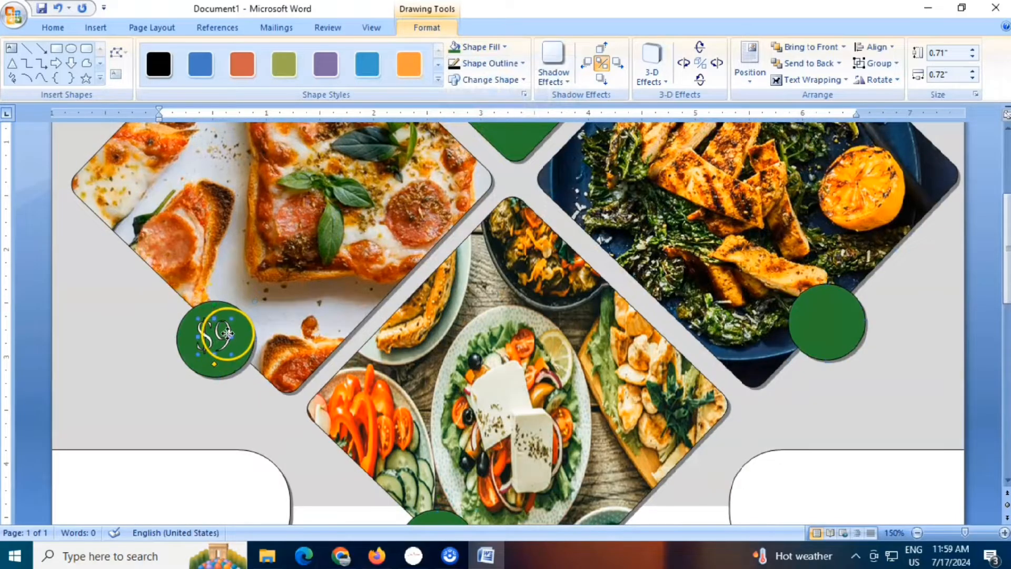
{"action": "left_click", "coordinate": [440, 29]}
{"action": "left_click", "coordinate": [498, 47]}
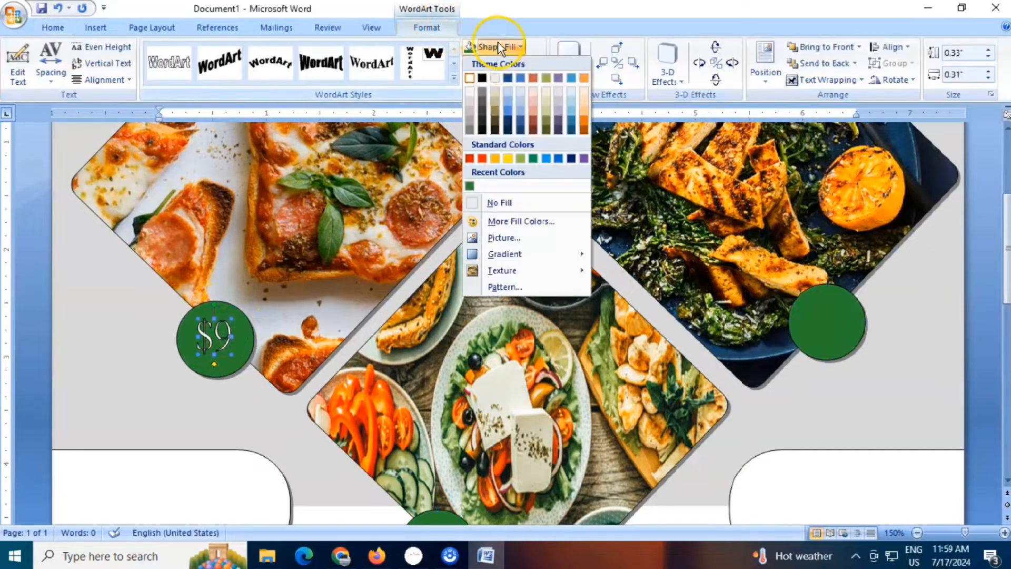
{"action": "left_click", "coordinate": [469, 79]}
{"action": "left_click", "coordinate": [504, 63]}
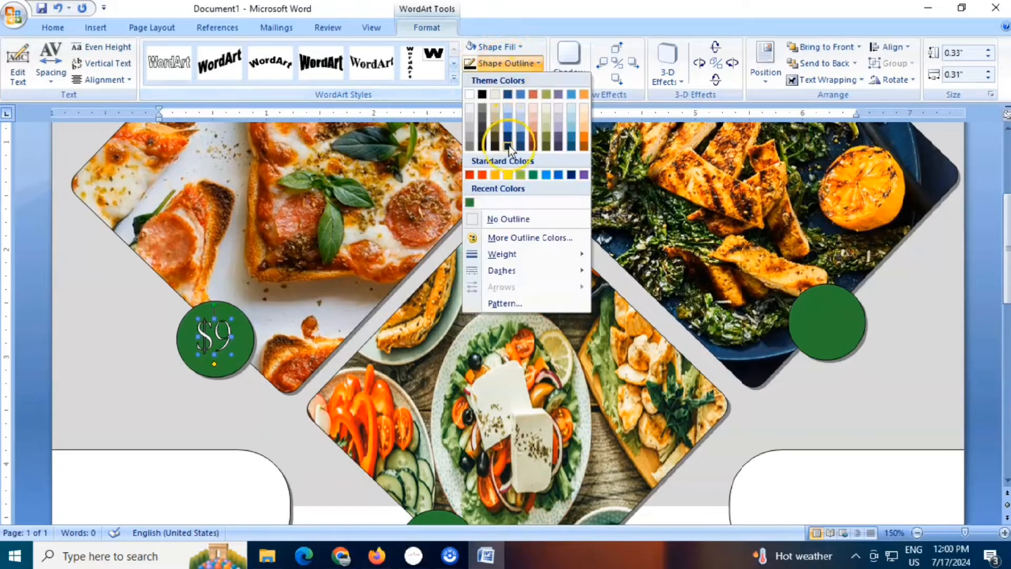
{"action": "left_click", "coordinate": [505, 218]}
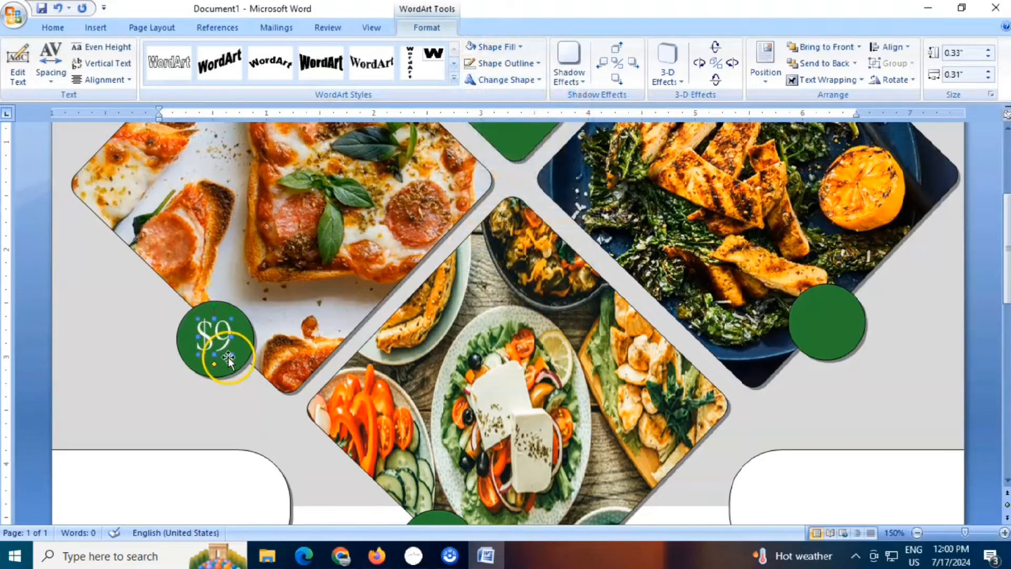
- Make the $9 WordArt bold and adjust its width and position to sit centred in the left green circle
{"action": "right_click", "coordinate": [217, 341]}
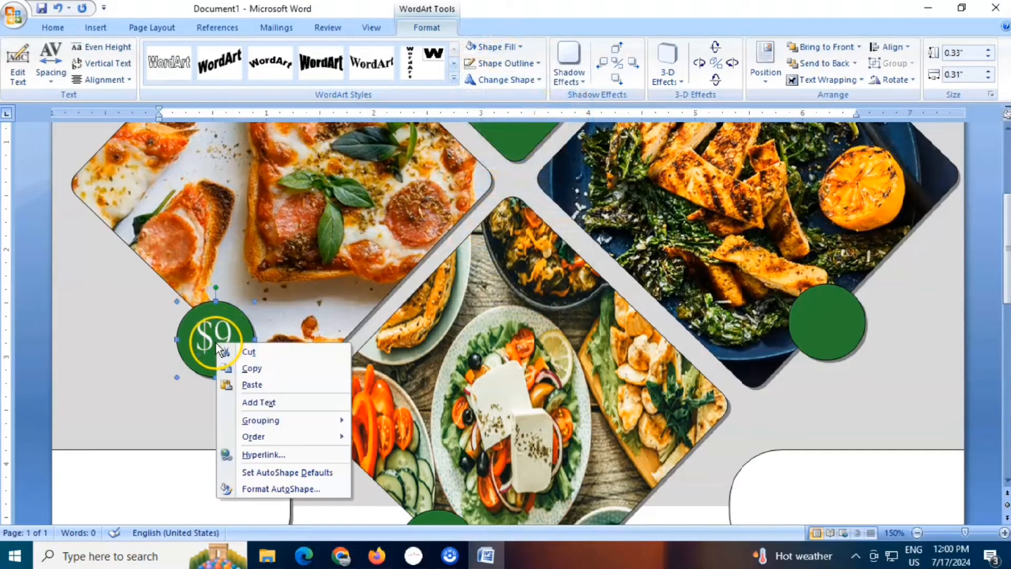
{"action": "left_click", "coordinate": [258, 402]}
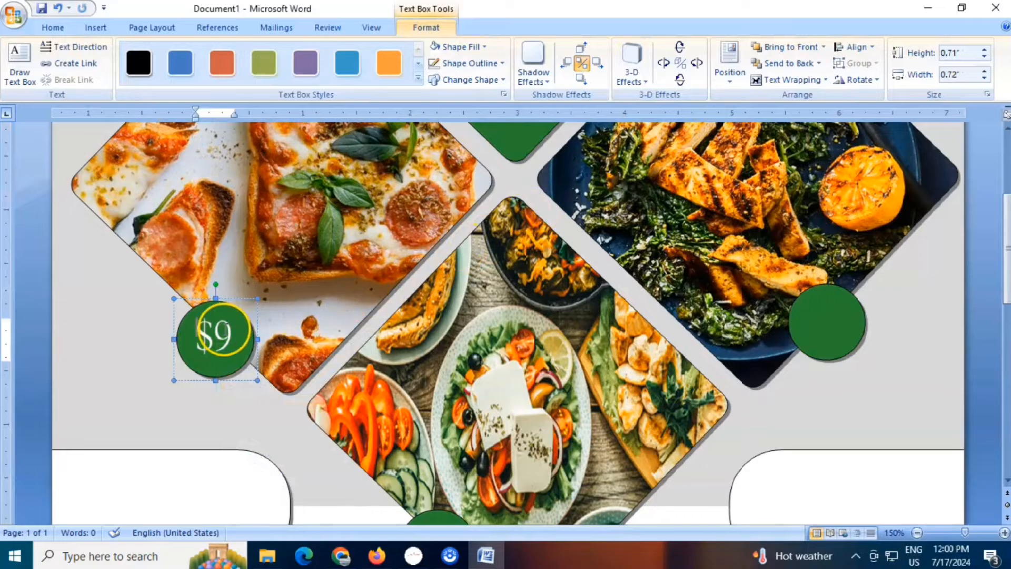
{"action": "left_click", "coordinate": [227, 333]}
{"action": "right_click", "coordinate": [231, 333]}
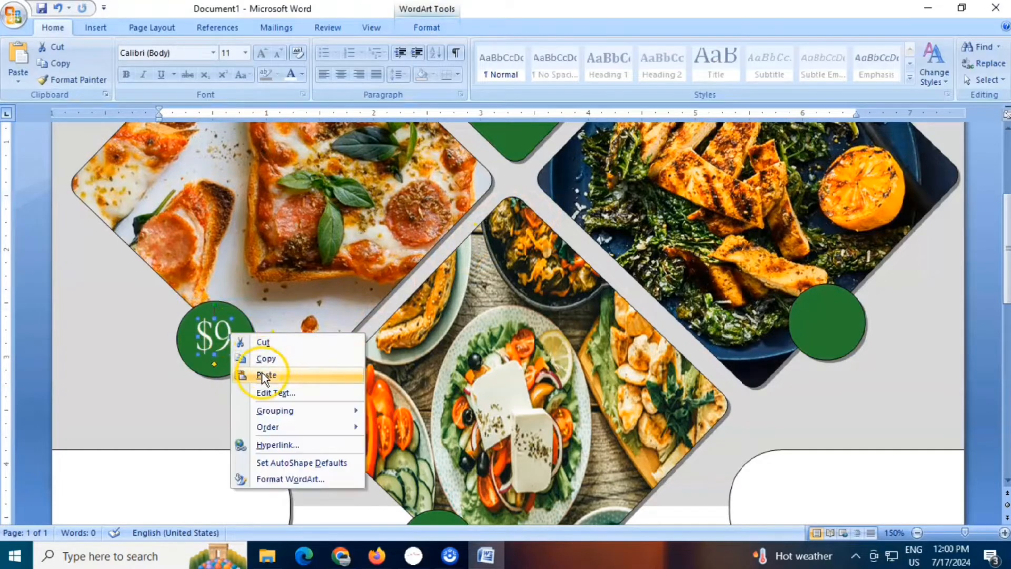
{"action": "left_click", "coordinate": [270, 392]}
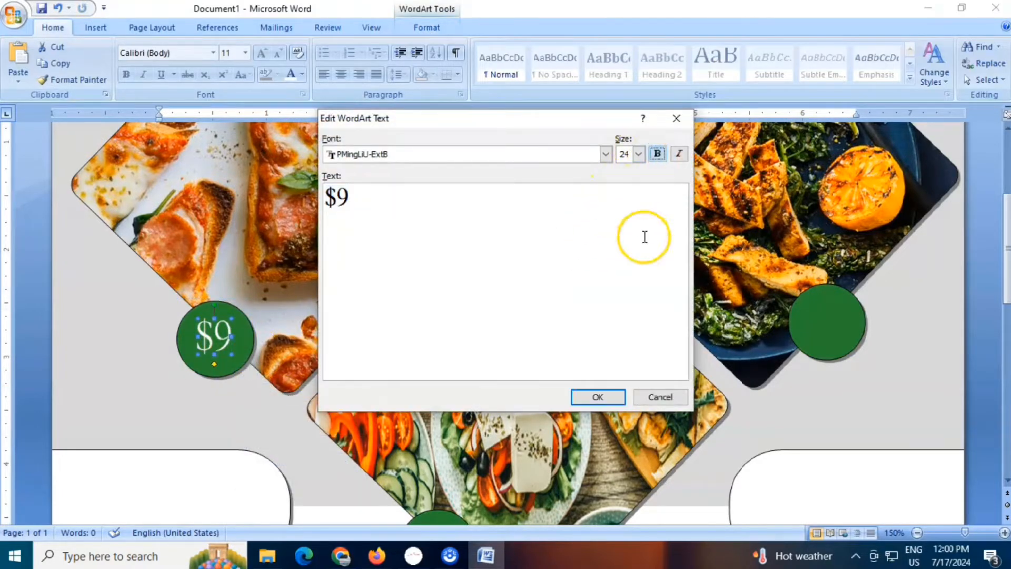
{"action": "left_click", "coordinate": [598, 398]}
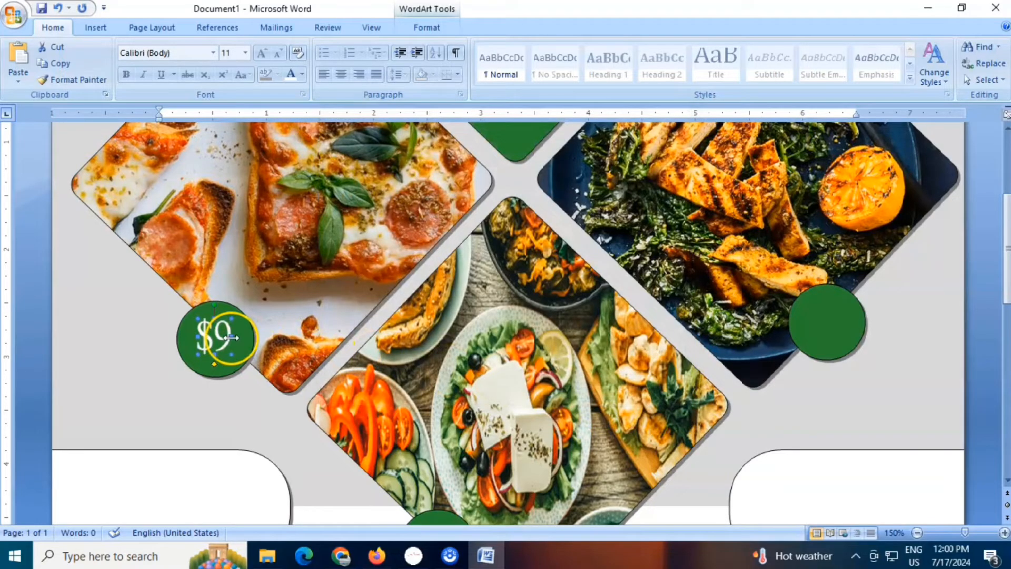
{"action": "left_click_drag", "start_coordinate": [232, 337], "coordinate": [237, 340]}
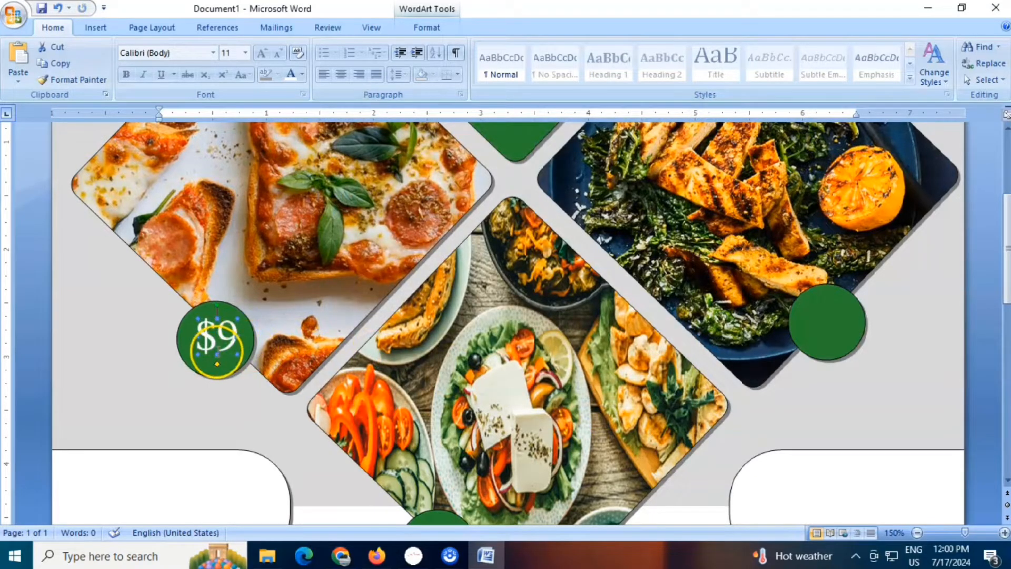
{"action": "left_click_drag", "start_coordinate": [217, 348], "coordinate": [217, 347]}
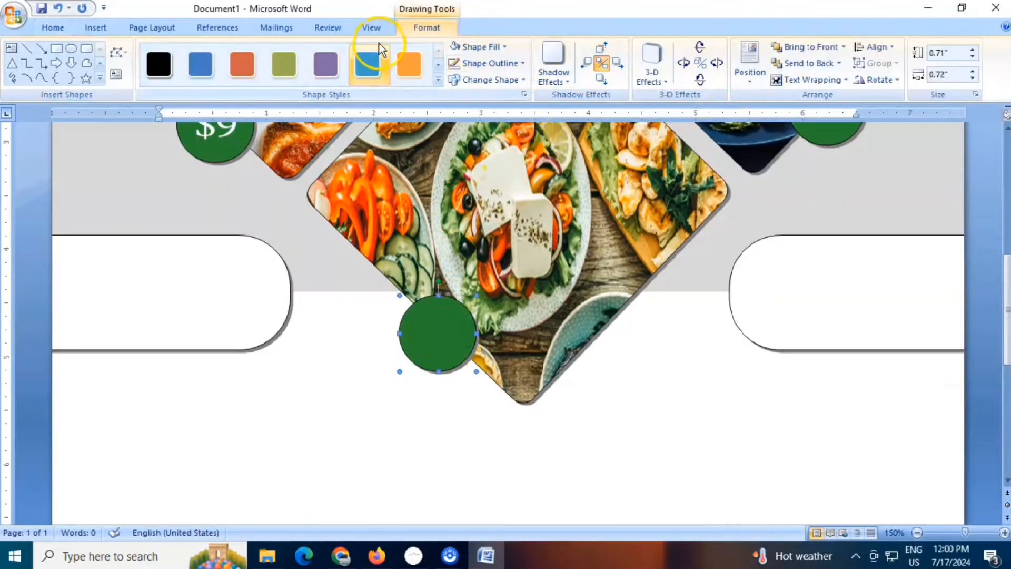
- Insert the WordArt text $12 in the first plain outline style, using bold Arial Black at size 36
{"action": "left_click", "coordinate": [95, 28]}
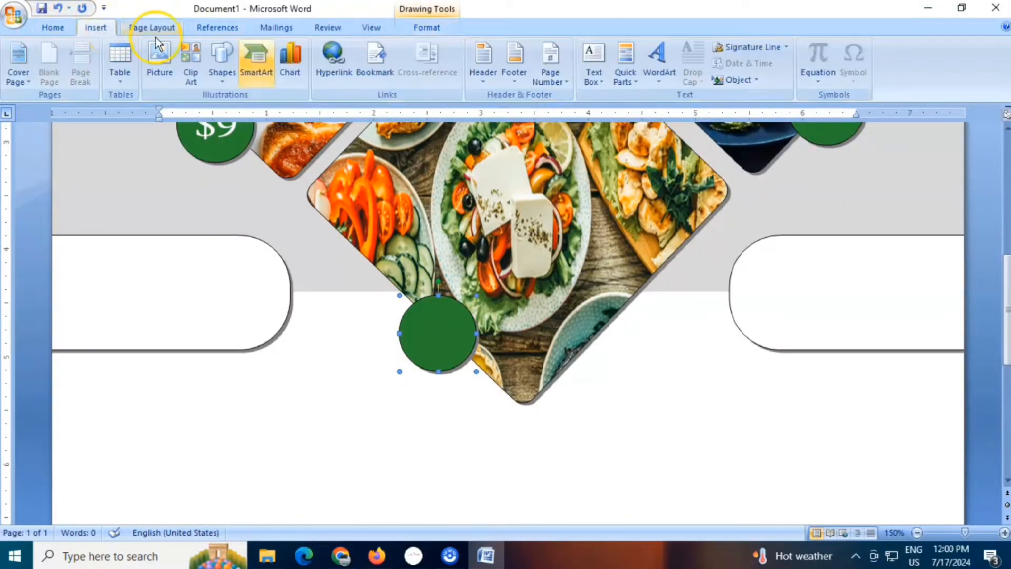
{"action": "left_click", "coordinate": [659, 58]}
{"action": "left_click", "coordinate": [666, 108]}
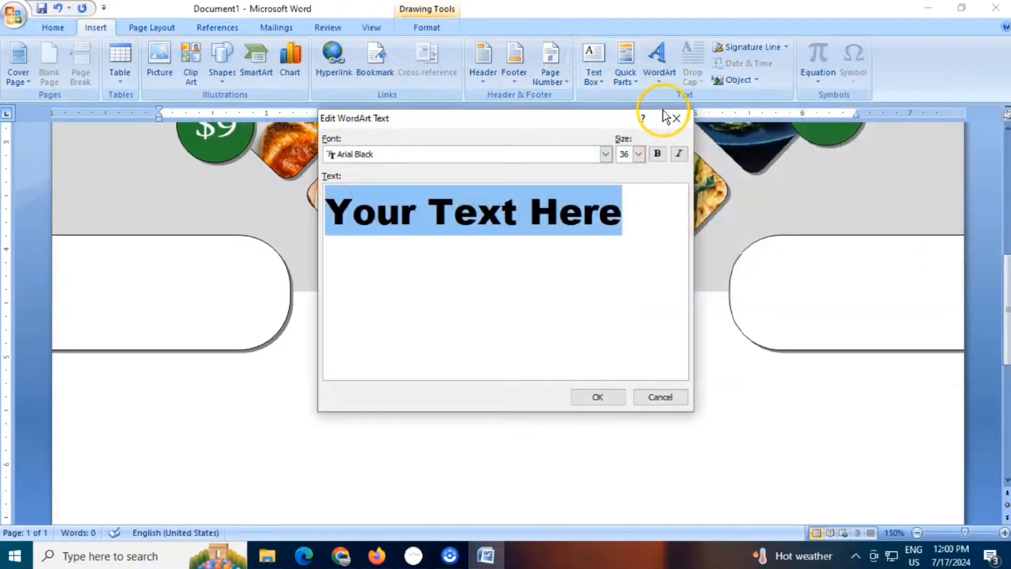
{"action": "type", "text": "$12"}
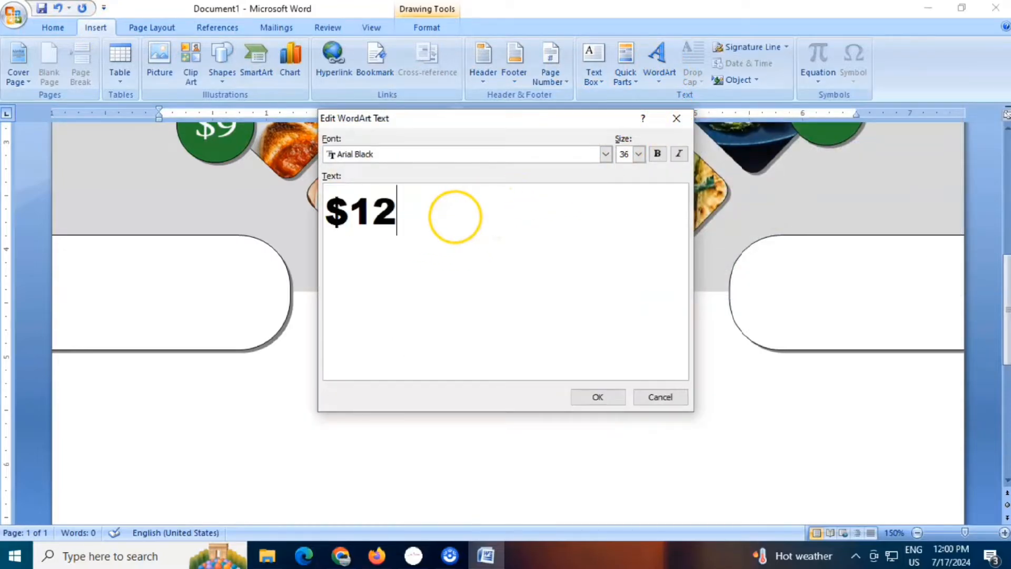
{"action": "left_click", "coordinate": [440, 155]}
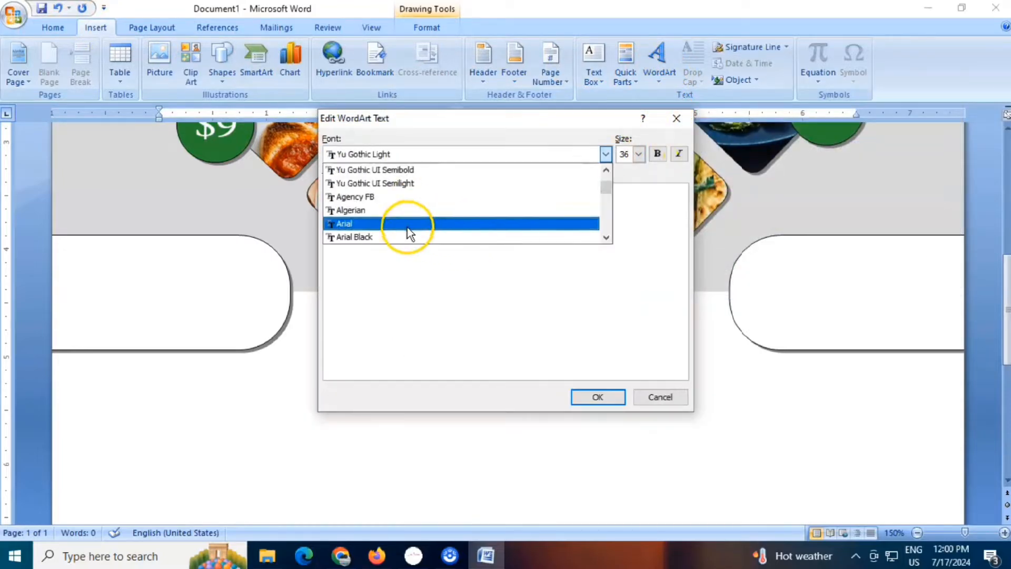
{"action": "scroll", "coordinate": [406, 226], "scroll_direction": "down", "scroll_amount": 1}
{"action": "left_click", "coordinate": [372, 210]}
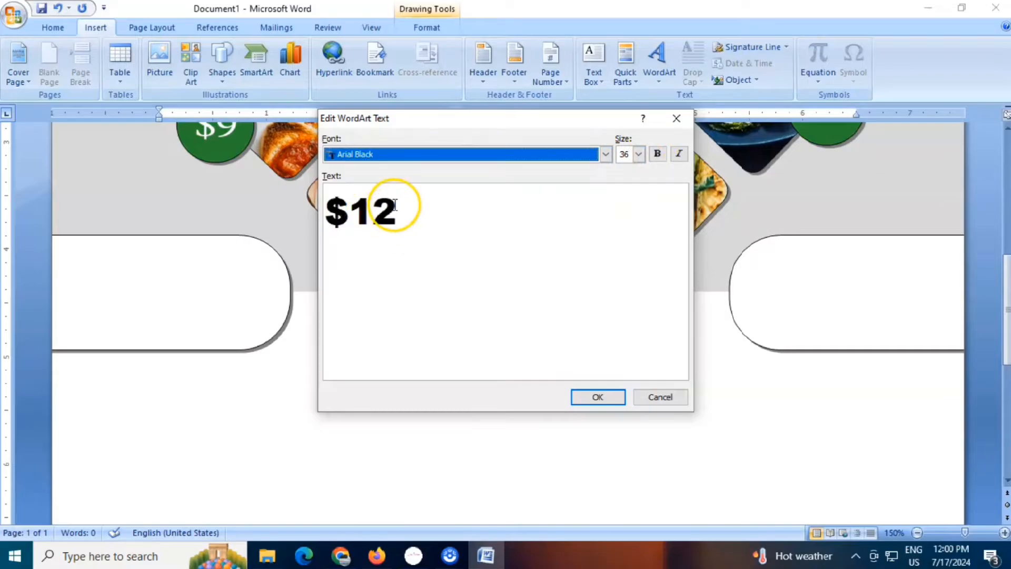
{"action": "left_click", "coordinate": [657, 154]}
{"action": "left_click", "coordinate": [600, 398]}
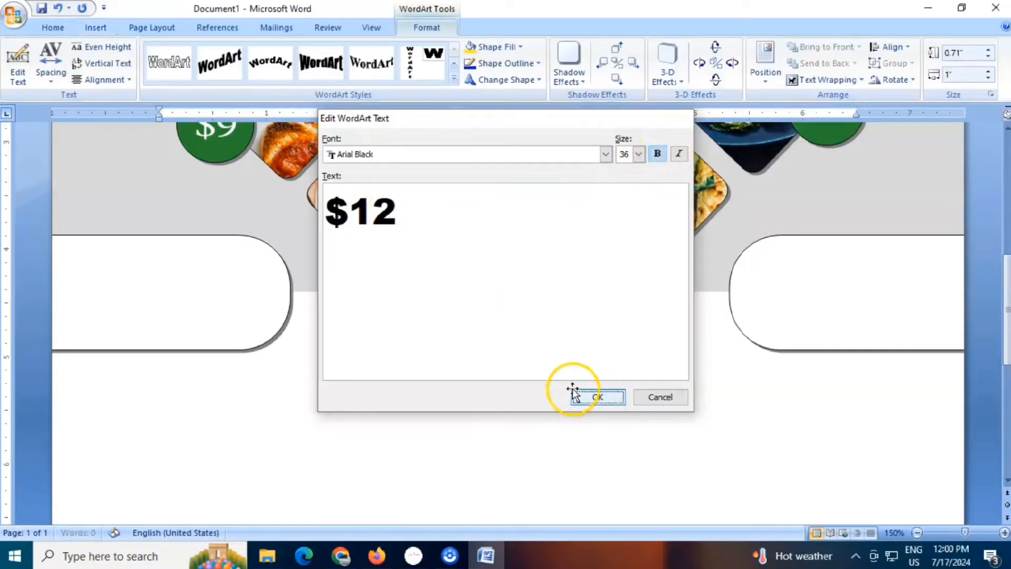
- Set the $12 WordArt in front of text and move it over the lower middle diamond, just above its green circle
{"action": "scroll", "coordinate": [579, 342], "scroll_direction": "up", "scroll_amount": 10}
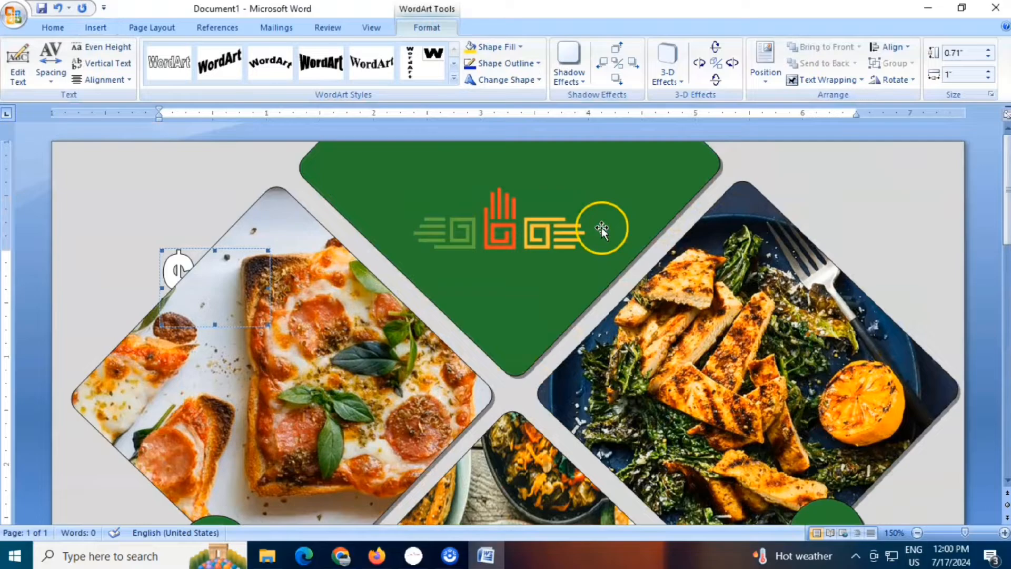
{"action": "left_click", "coordinate": [814, 80]}
{"action": "left_click", "coordinate": [818, 165]}
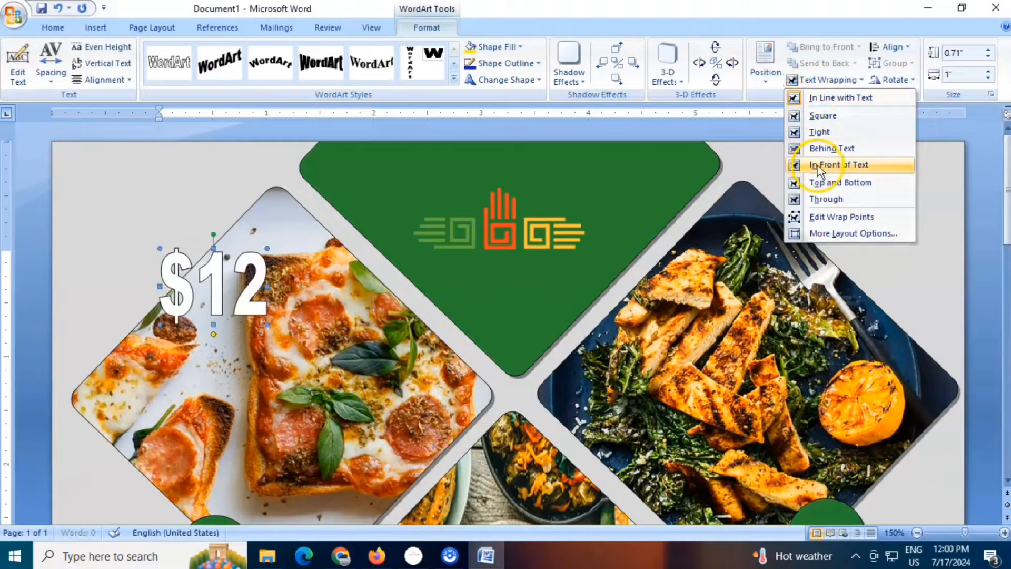
{"action": "left_click_drag", "start_coordinate": [255, 285], "coordinate": [361, 388]}
{"action": "scroll", "coordinate": [371, 306], "scroll_direction": "down", "scroll_amount": 3}
{"action": "scroll", "coordinate": [386, 227], "scroll_direction": "up", "scroll_amount": 1}
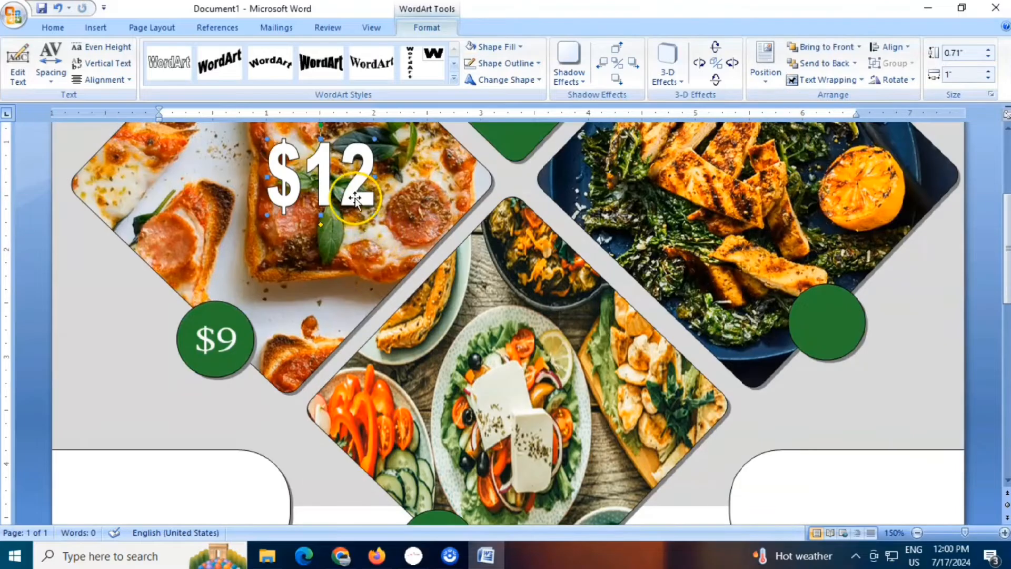
{"action": "left_click_drag", "start_coordinate": [359, 211], "coordinate": [474, 400]}
{"action": "scroll", "coordinate": [466, 304], "scroll_direction": "down", "scroll_amount": 3}
- Reduce the $12 WordArt's font size so it measures about 0.47" by 0.66", and move it onto the green circle on the centre diamond
{"action": "right_click", "coordinate": [464, 188]}
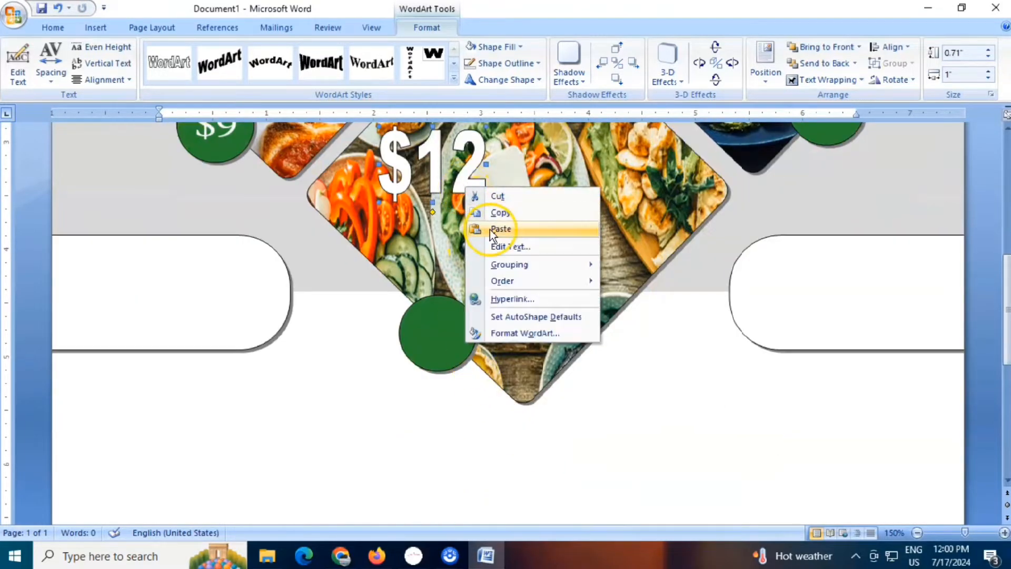
{"action": "left_click", "coordinate": [487, 239]}
{"action": "left_click", "coordinate": [638, 153]}
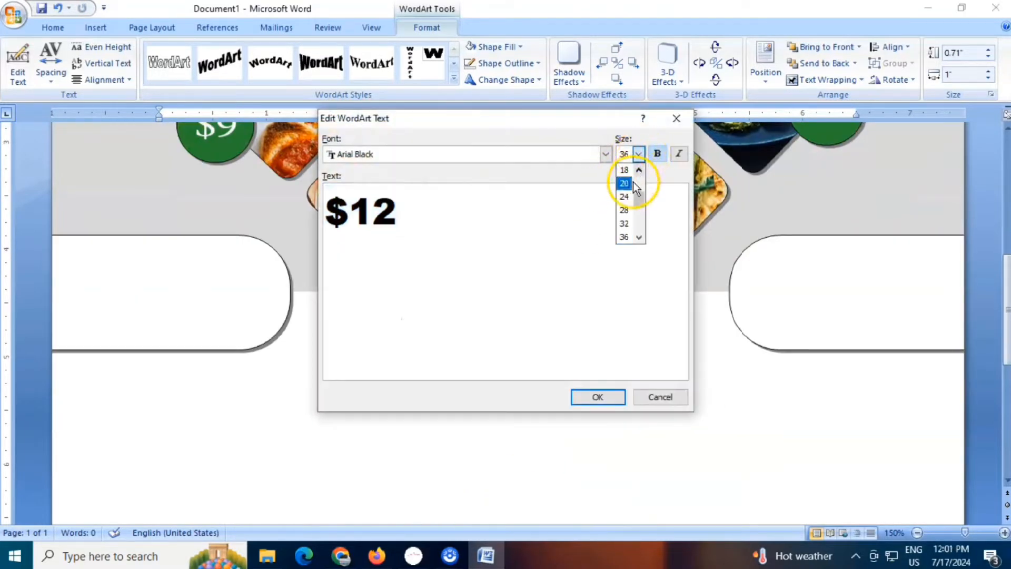
{"action": "left_click", "coordinate": [628, 210]}
{"action": "left_click", "coordinate": [600, 396]}
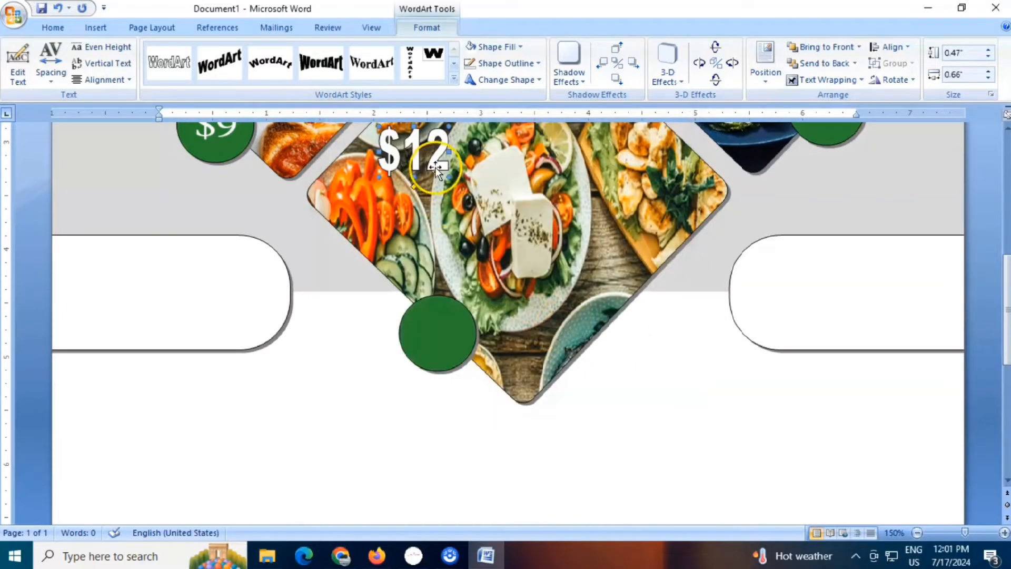
{"action": "left_click_drag", "start_coordinate": [436, 153], "coordinate": [451, 326]}
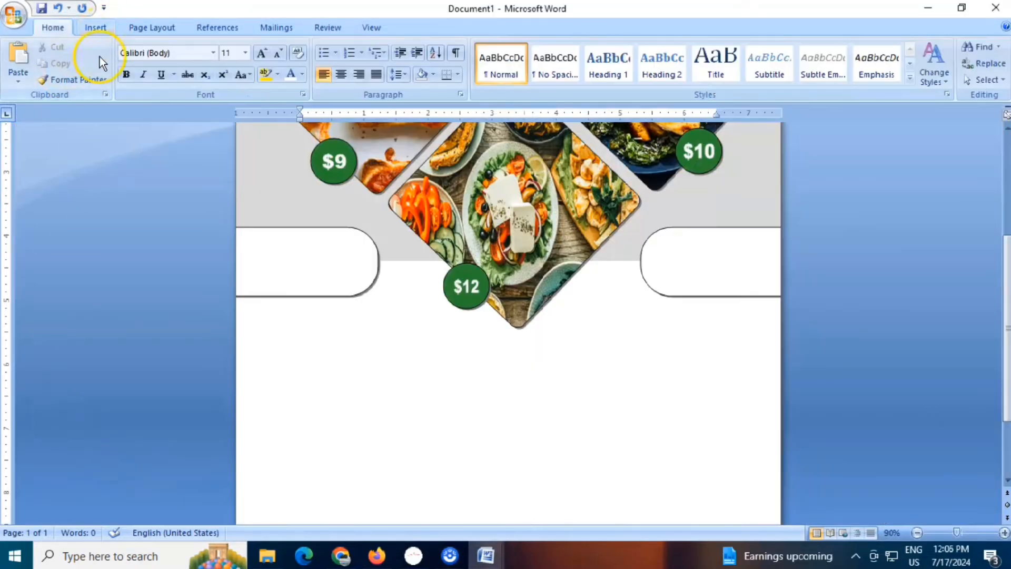
- Start a new WordArt in the first plain outline style and set its font to Harrington
{"action": "left_click", "coordinate": [100, 27]}
{"action": "left_click", "coordinate": [658, 74]}
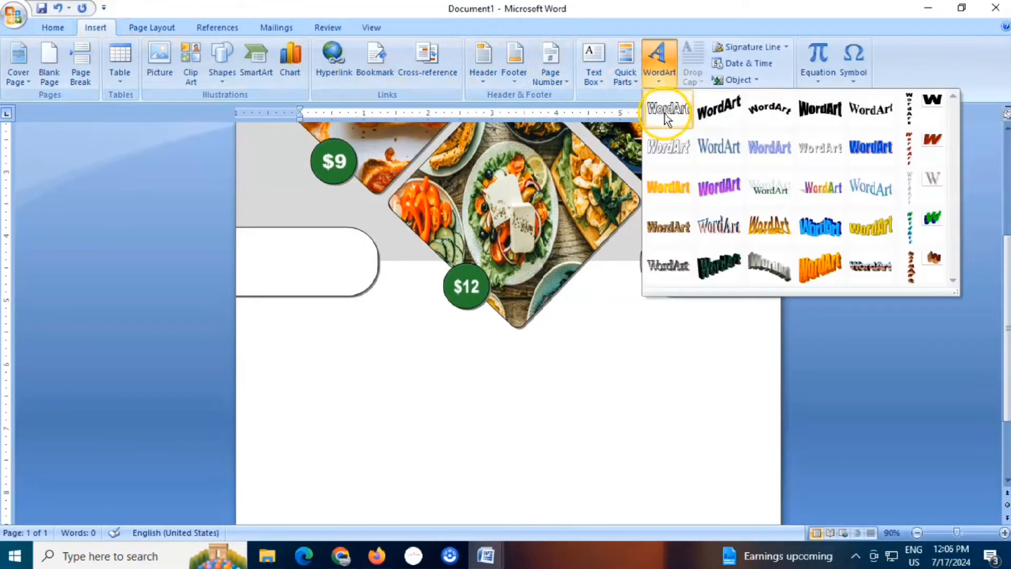
{"action": "left_click", "coordinate": [664, 111]}
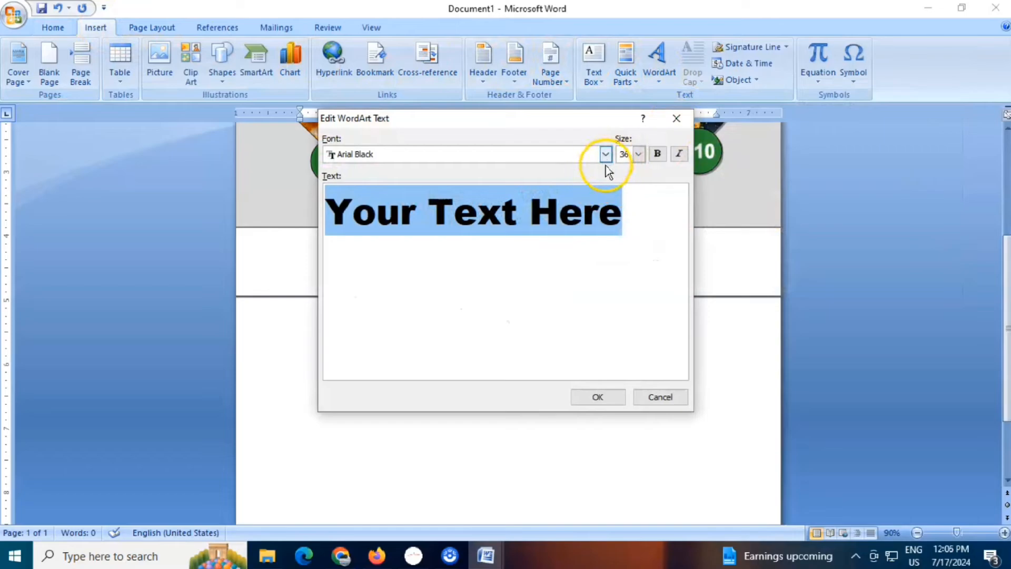
{"action": "left_click", "coordinate": [605, 156]}
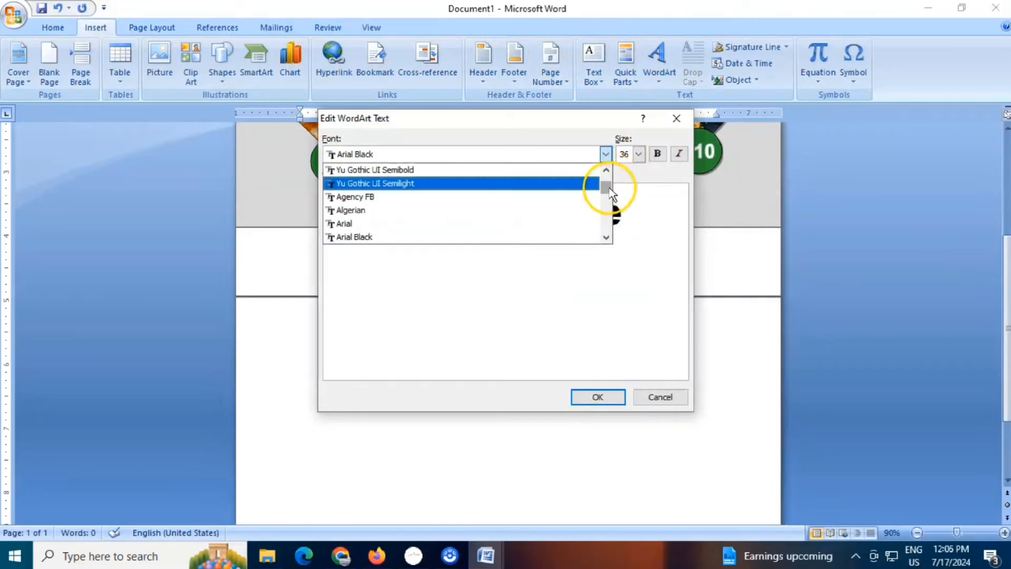
{"action": "left_click_drag", "start_coordinate": [610, 194], "coordinate": [607, 207]}
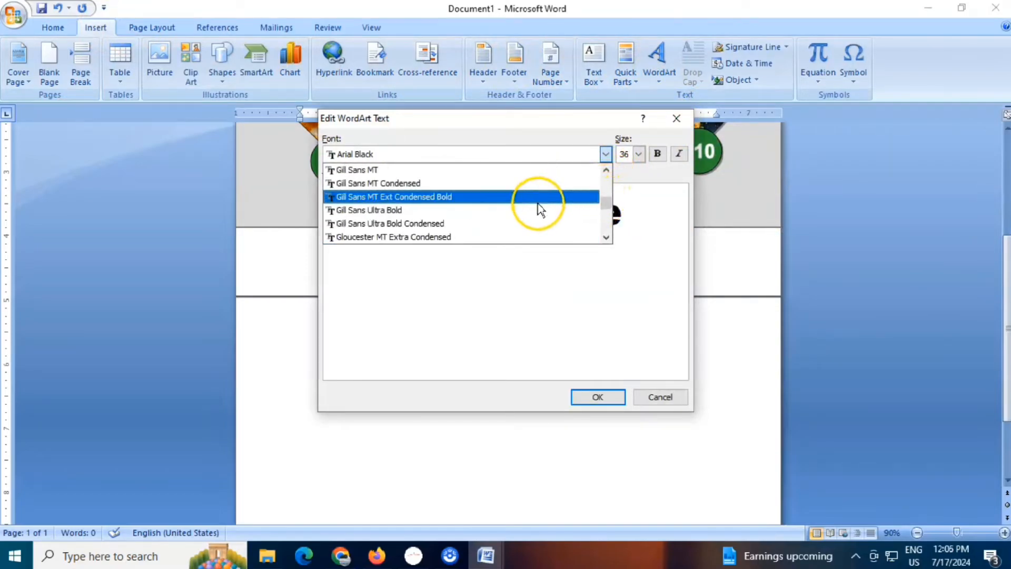
{"action": "scroll", "coordinate": [537, 208], "scroll_direction": "down", "scroll_amount": 4}
{"action": "scroll", "coordinate": [533, 207], "scroll_direction": "up", "scroll_amount": 1}
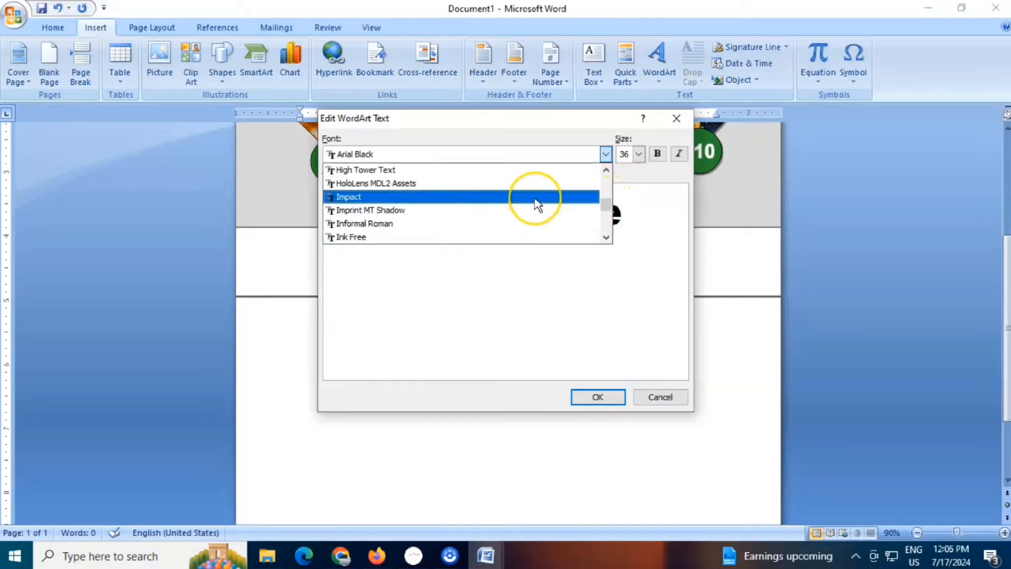
{"action": "scroll", "coordinate": [537, 205], "scroll_direction": "up", "scroll_amount": 1}
{"action": "left_click", "coordinate": [406, 183]}
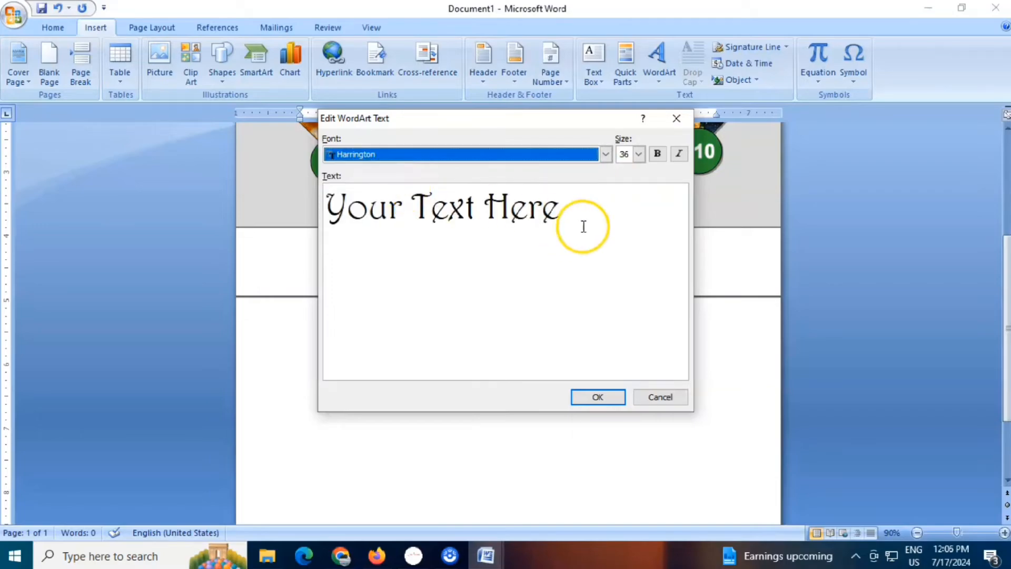
- Enter "Speacial Service" on two lines as the WordArt text, in bold at size 20, and insert it
{"action": "key", "text": "Delete"}
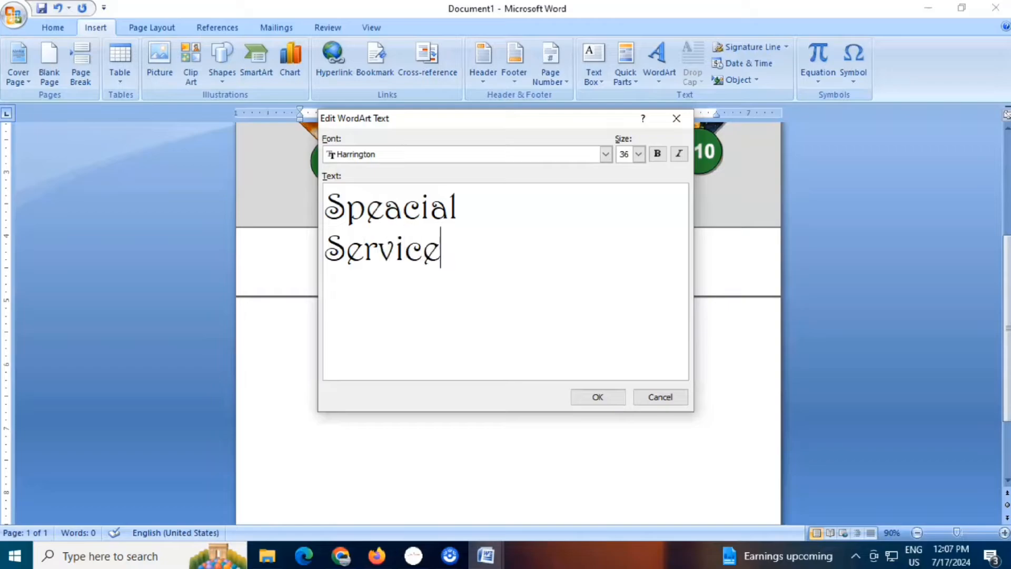
{"action": "left_click", "coordinate": [635, 155]}
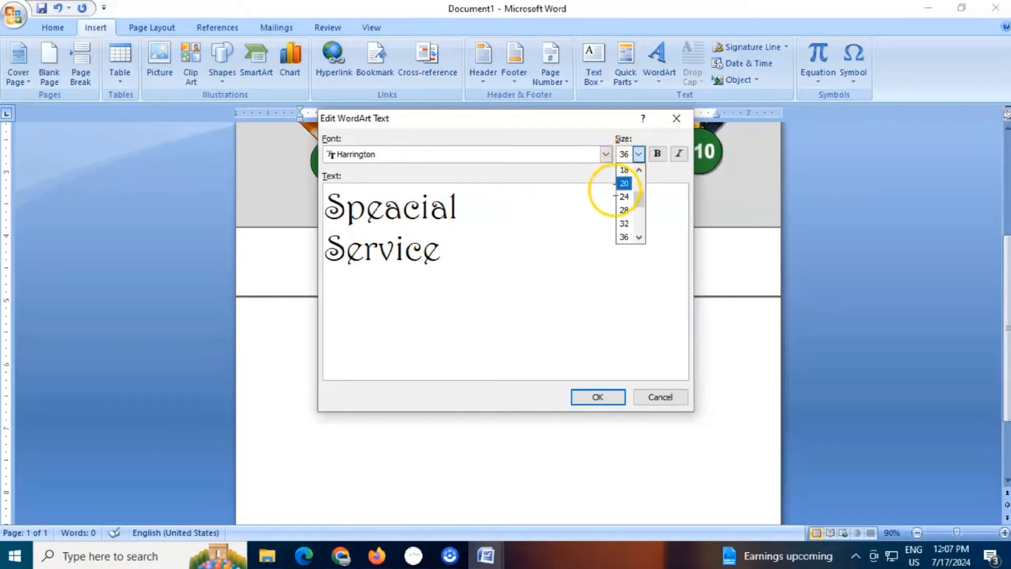
{"action": "left_click", "coordinate": [624, 182]}
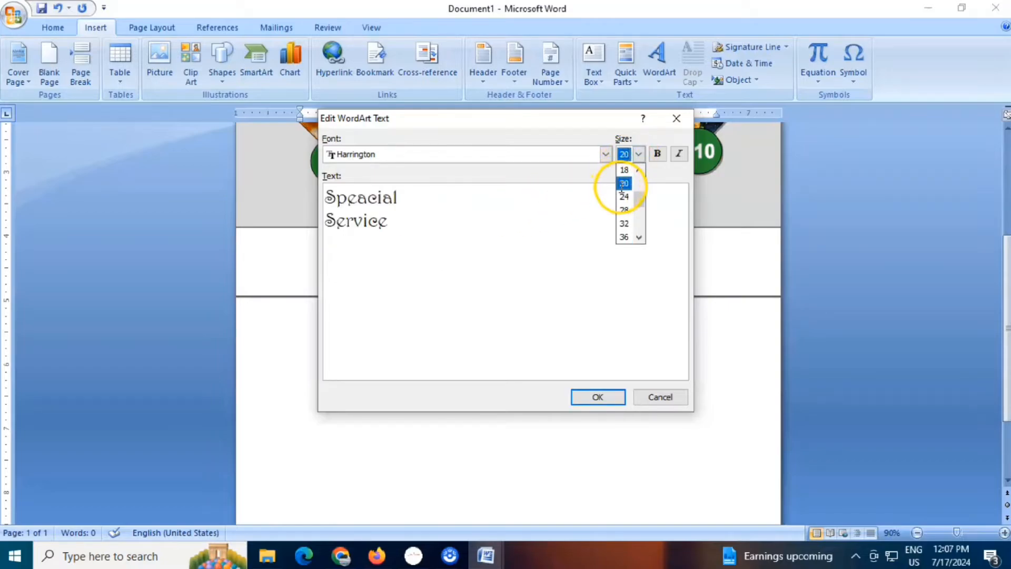
{"action": "left_click", "coordinate": [657, 154]}
{"action": "left_click", "coordinate": [594, 396]}
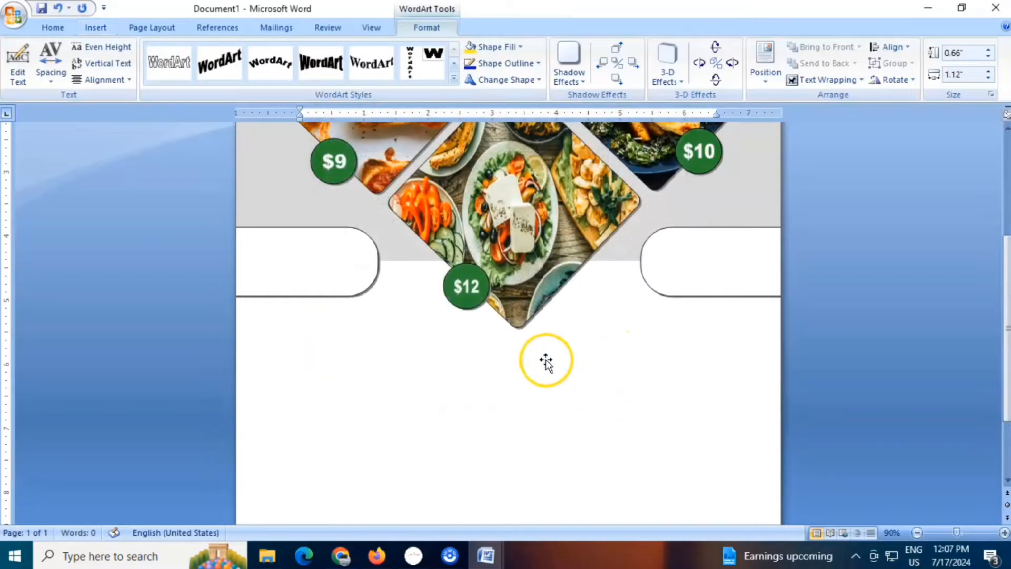
- Set the Speacial Service WordArt in front of text and fit it, about 1.54" wide, inside the left rounded rectangle
{"action": "left_click", "coordinate": [822, 79]}
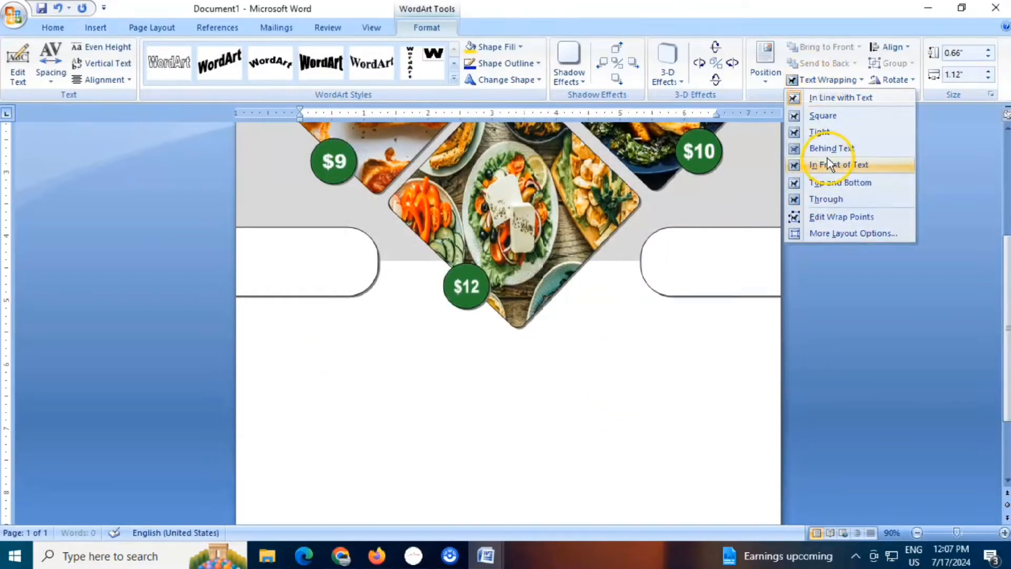
{"action": "left_click", "coordinate": [838, 165]}
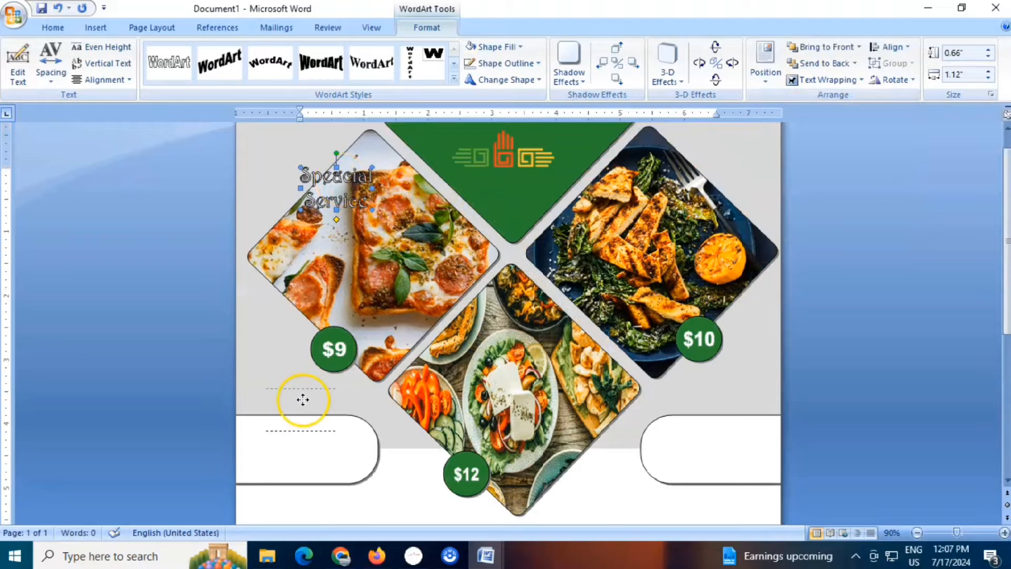
{"action": "left_click_drag", "start_coordinate": [295, 439], "coordinate": [303, 470]}
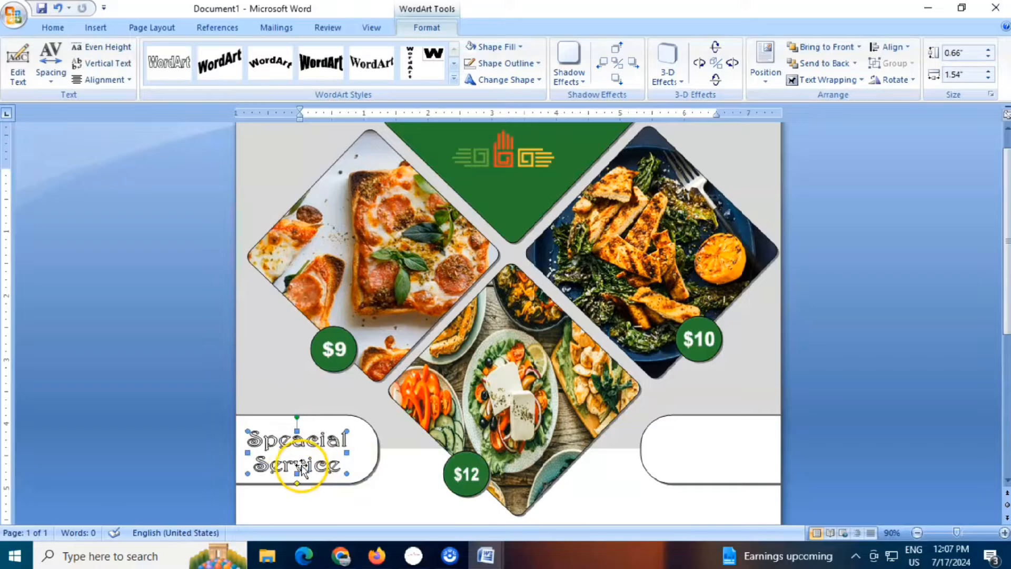
{"action": "key", "text": "ctrl+Up"}
{"action": "key", "text": "ctrl+Up"}
{"action": "key", "text": "ctrl+Up"}
{"action": "key", "text": "ctrl+Up"}
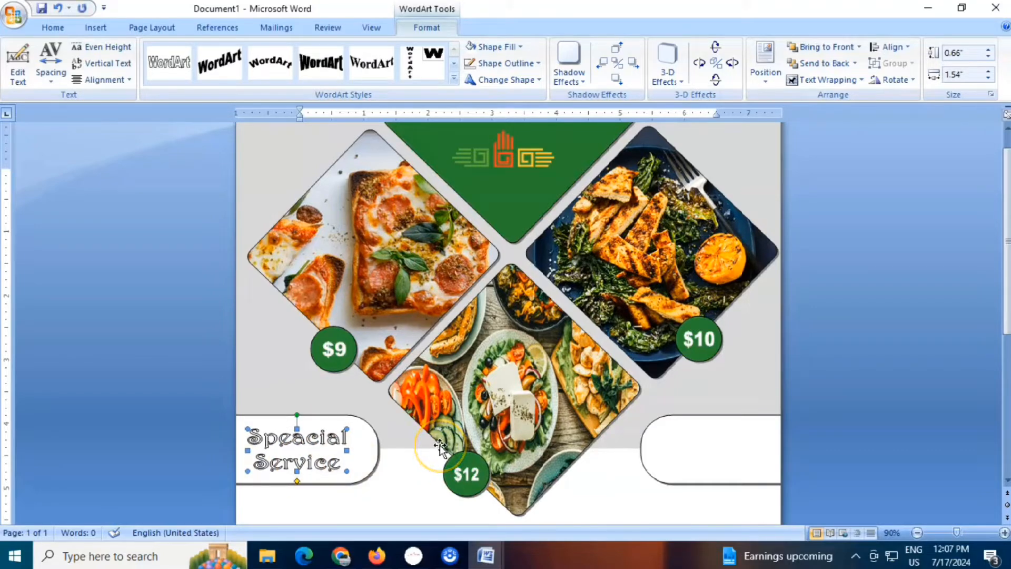
{"action": "key", "text": "ctrl+Right"}
{"action": "key", "text": "ctrl+Right"}
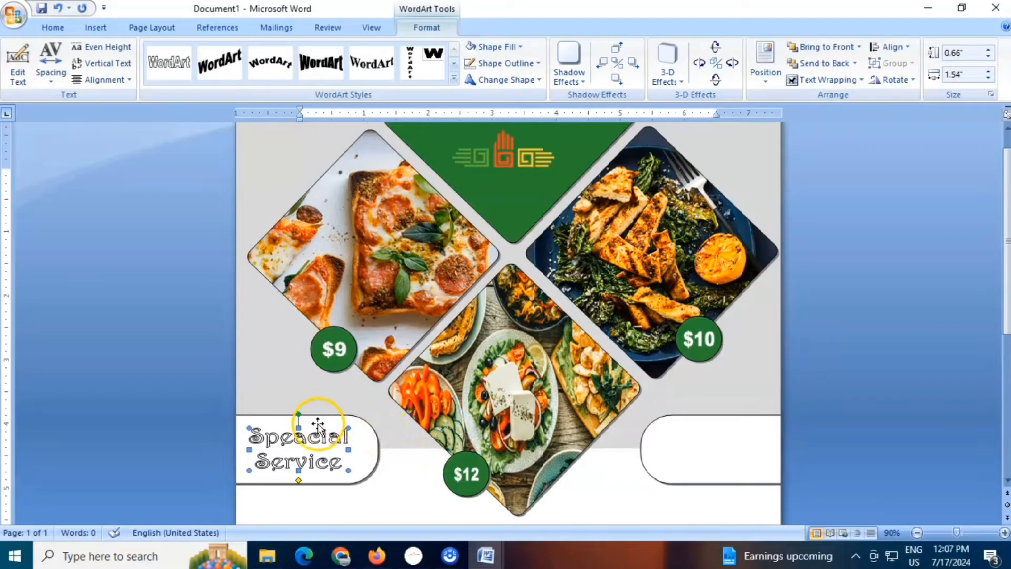
- Change the second line of the WordArt in the left rounded rectangle to "Services"
{"action": "right_click", "coordinate": [317, 457]}
{"action": "left_click", "coordinate": [379, 361]}
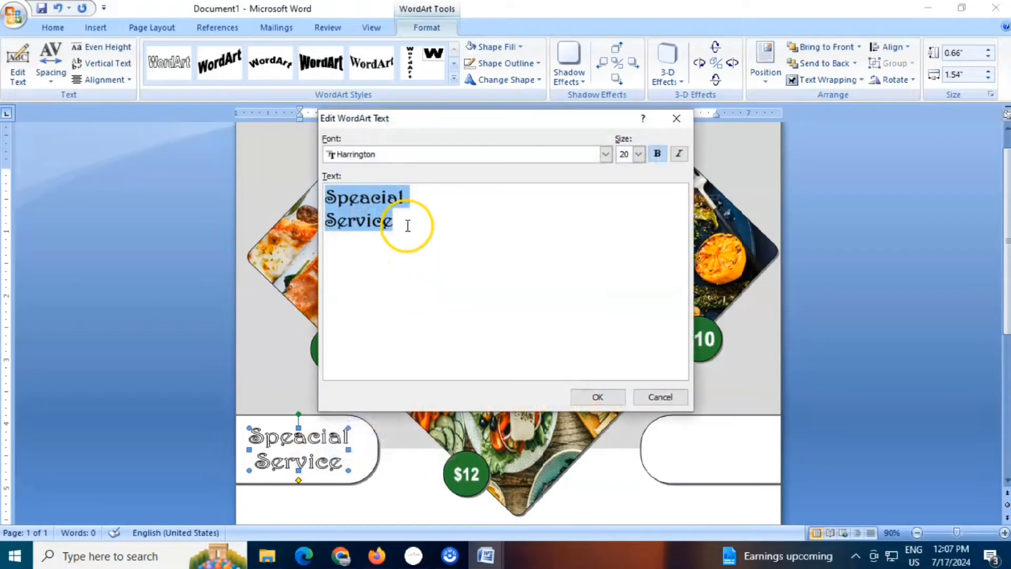
{"action": "left_click", "coordinate": [407, 226]}
{"action": "type", "text": "s"}
{"action": "left_click", "coordinate": [597, 396]}
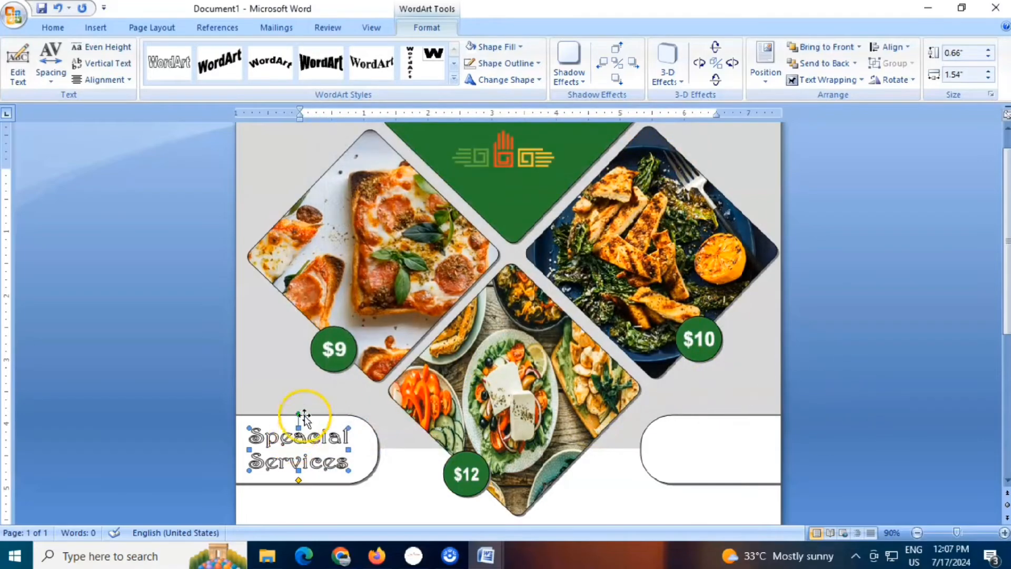
- Remove the outline of the Speacial Services WordArt and fill it with the recently used dark green
{"action": "left_click", "coordinate": [471, 63]}
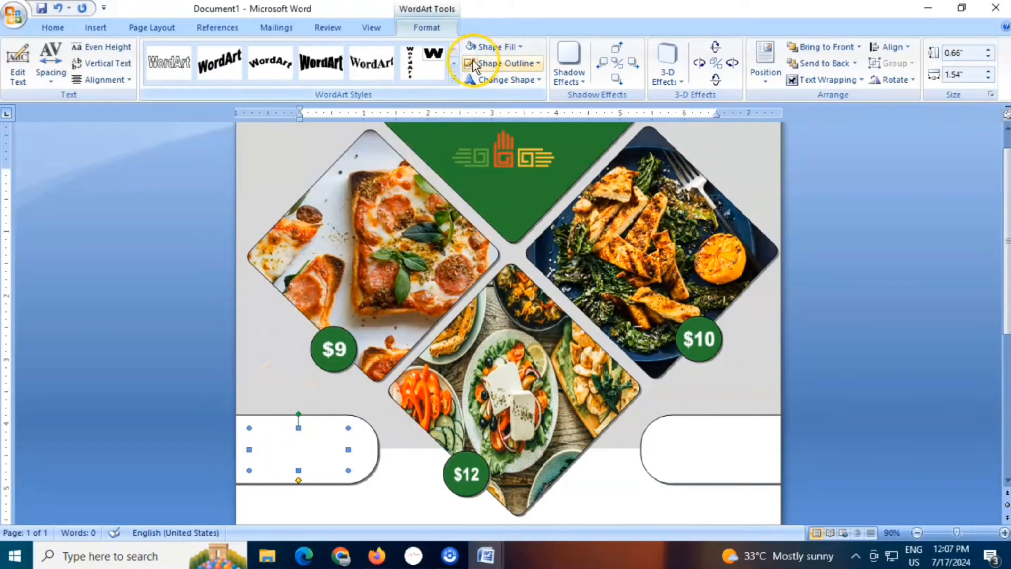
{"action": "left_click", "coordinate": [487, 47]}
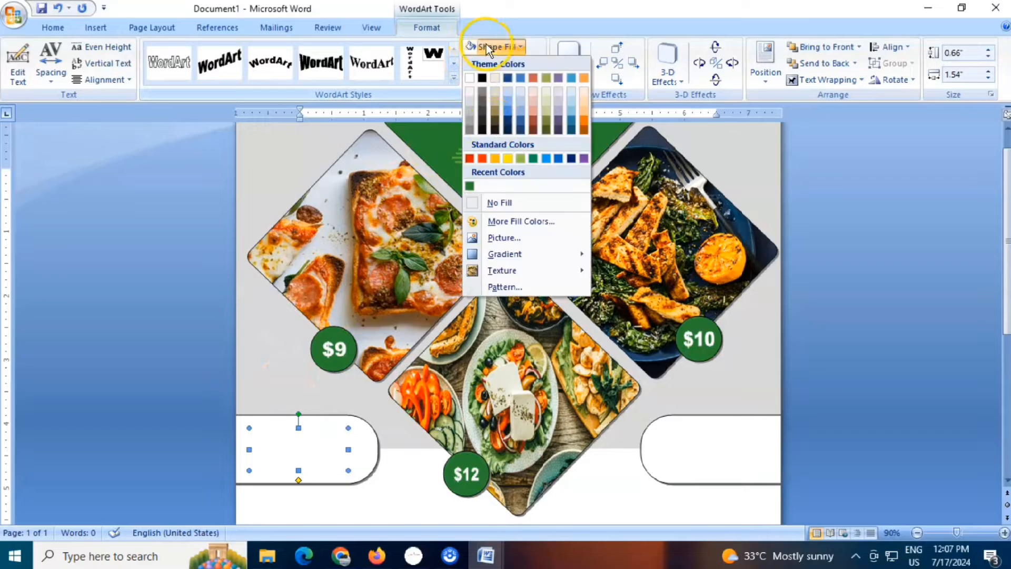
{"action": "left_click", "coordinate": [470, 185]}
- Copy the Speacial Services WordArt onto the right rounded rectangle
{"action": "mouse_move", "coordinate": [308, 441]}
{"action": "left_mouse_down"}
{"action": "mouse_move", "coordinate": [558, 476]}
{"action": "mouse_move", "coordinate": [747, 444]}
{"action": "left_mouse_up"}
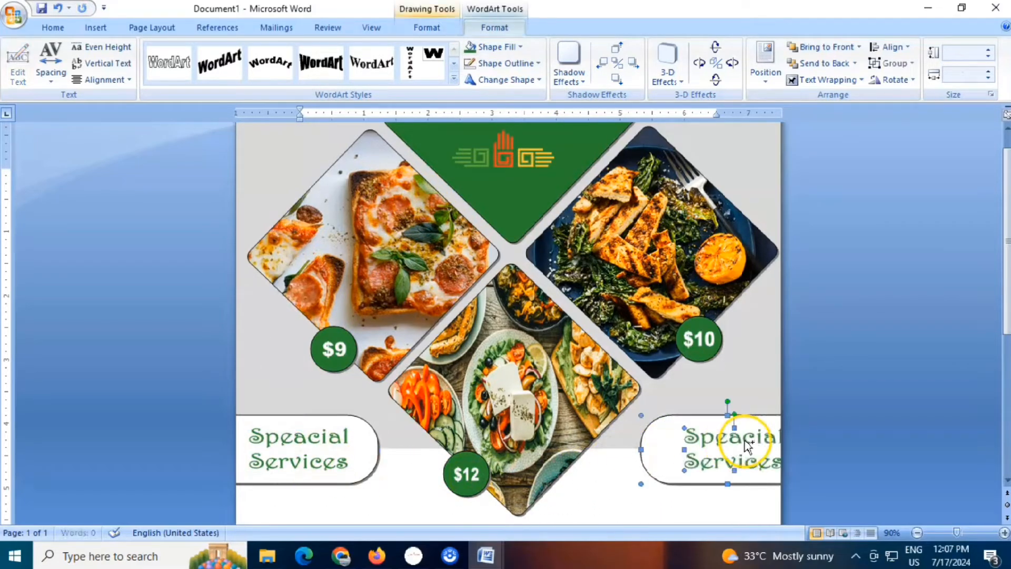
{"action": "left_click", "coordinate": [706, 496]}
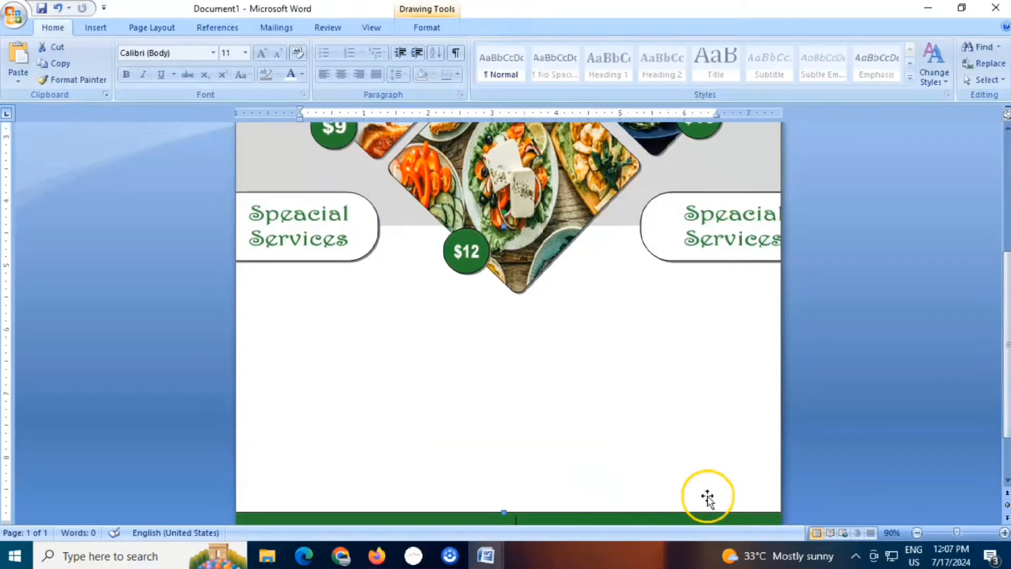
{"action": "scroll", "coordinate": [668, 254], "scroll_direction": "up", "scroll_amount": 5}
- Nudge the copied WordArt left so it lies fully on the page, and shift the right rounded rectangle's edge slightly left
{"action": "left_click", "coordinate": [697, 432]}
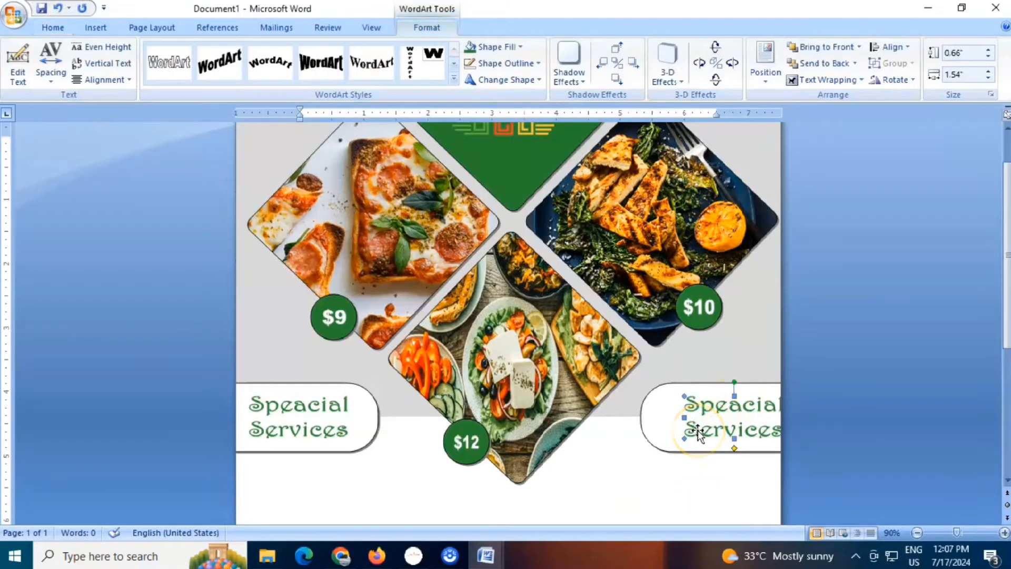
{"action": "key", "text": "Left"}
{"action": "key", "text": "Left"}
{"action": "key", "text": "Left"}
{"action": "key", "text": "Left"}
{"action": "key", "text": "Left"}
{"action": "key", "text": "Left"}
{"action": "key", "text": "Left"}
{"action": "key", "text": "Left"}
{"action": "key", "text": "Left"}
{"action": "key", "text": "Left"}
{"action": "key", "text": "Left"}
{"action": "key", "text": "Left"}
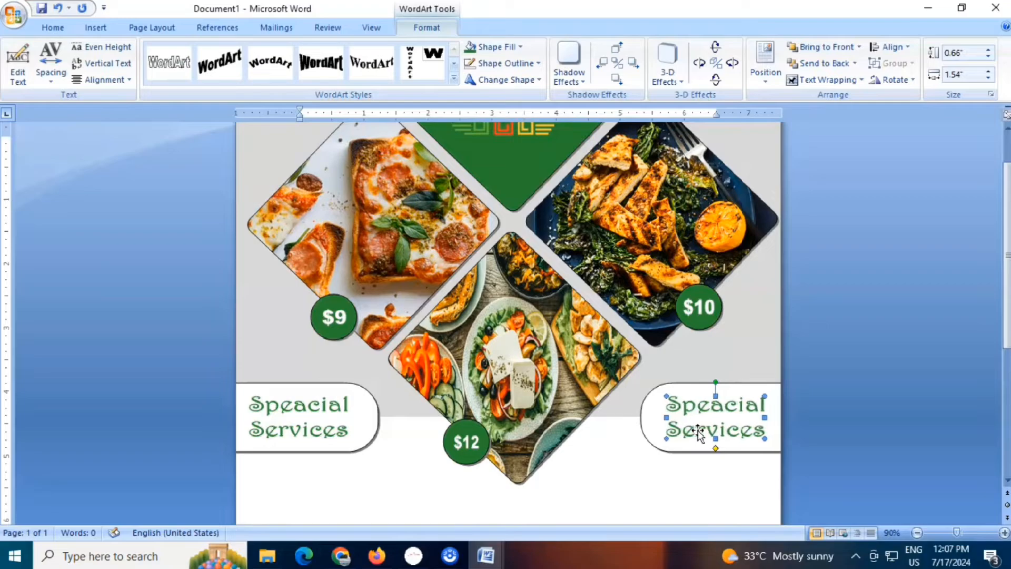
{"action": "left_click", "coordinate": [647, 433]}
{"action": "left_click", "coordinate": [677, 414]}
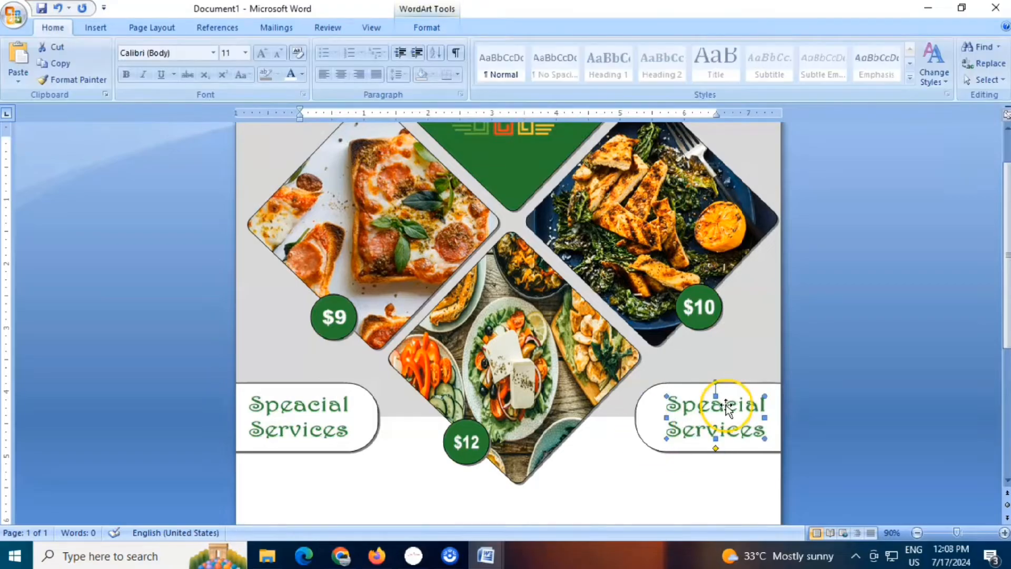
- Replace the copied WordArt's text with "Discount" and "50% for 2" on two lines
{"action": "right_click", "coordinate": [727, 404]}
{"action": "left_click", "coordinate": [773, 309]}
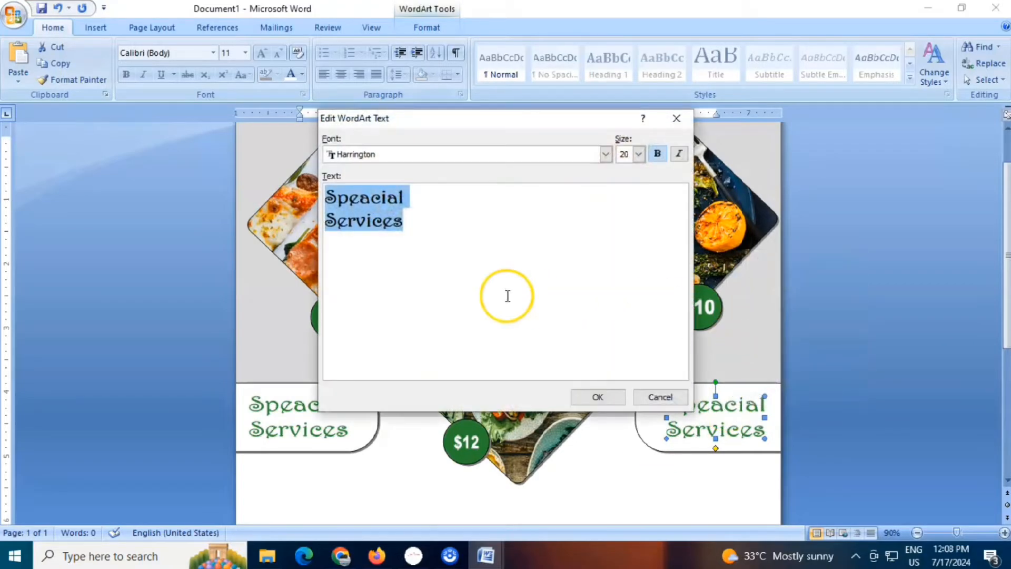
{"action": "type", "text": "P"}
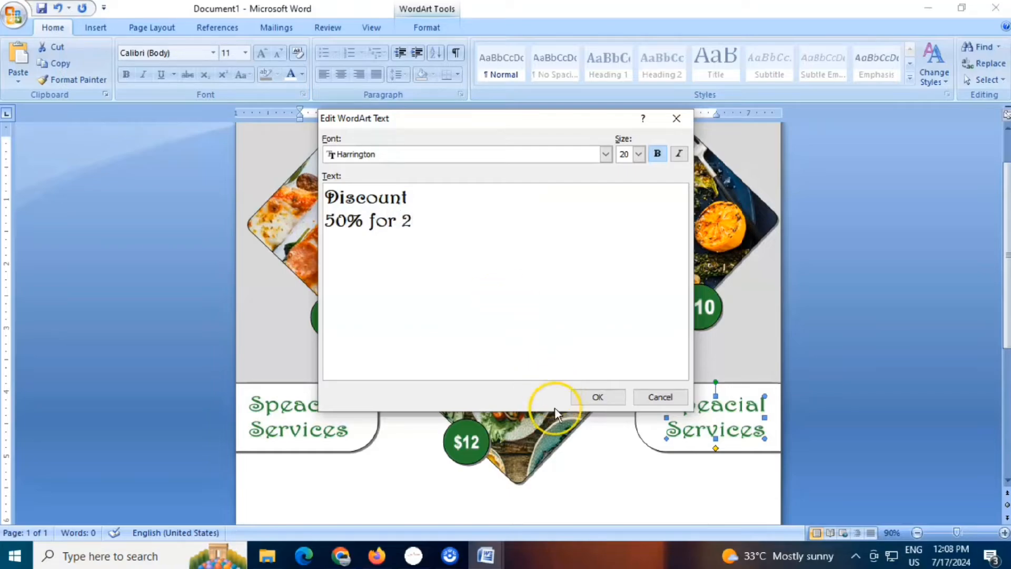
{"action": "left_click", "coordinate": [597, 397]}
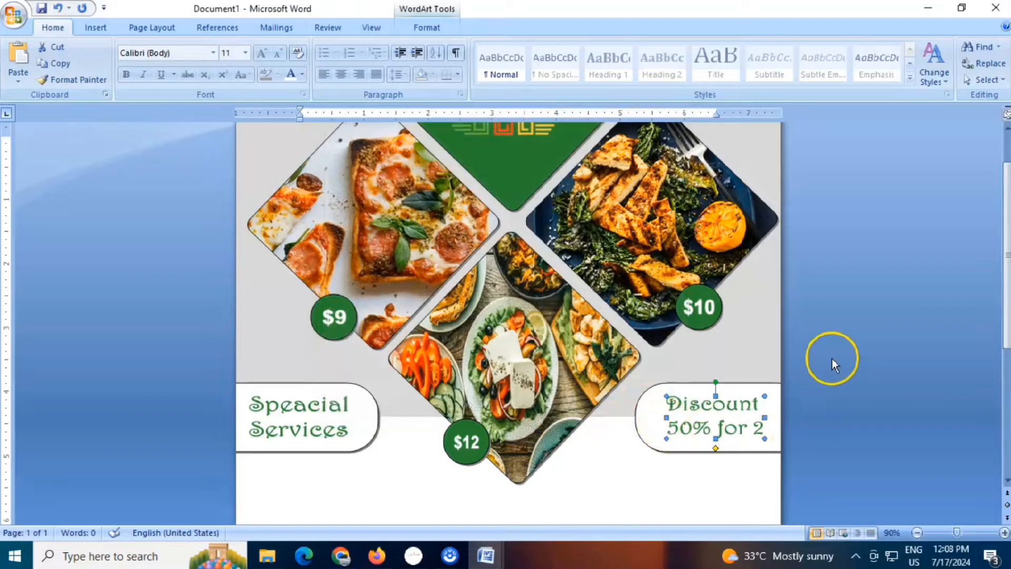
- Start a new plain-style WordArt for the flyer's lower area and choose the Harrington font for it
{"action": "scroll", "coordinate": [832, 359], "scroll_direction": "down", "scroll_amount": 5}
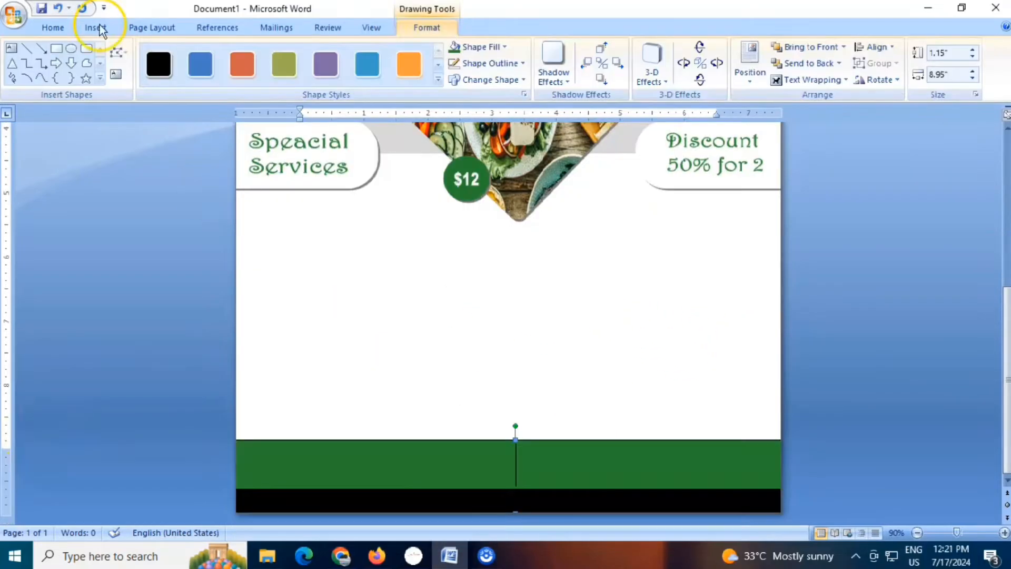
{"action": "left_click", "coordinate": [89, 28]}
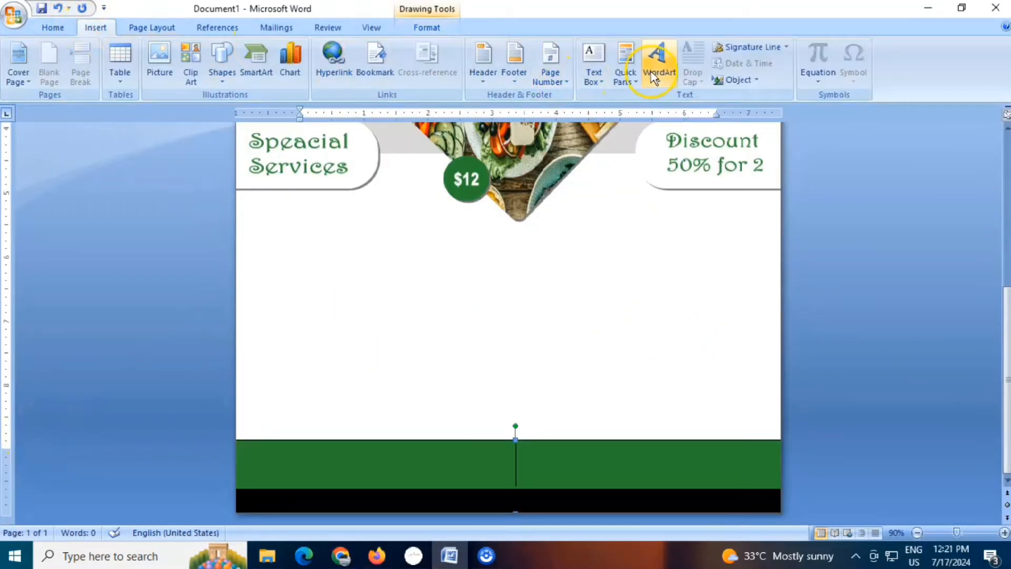
{"action": "left_click", "coordinate": [657, 58]}
{"action": "left_click", "coordinate": [648, 124]}
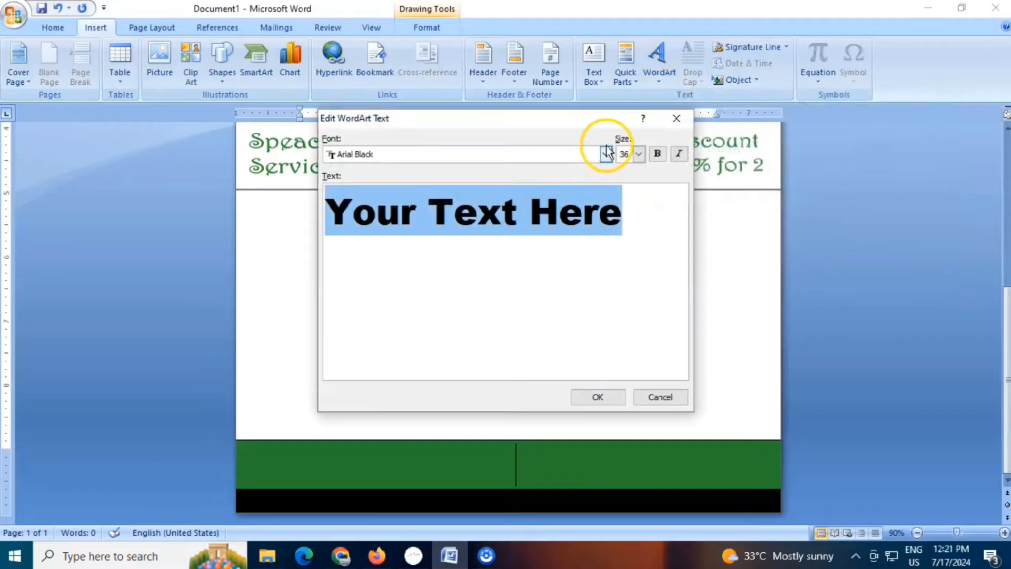
{"action": "left_click", "coordinate": [606, 154]}
{"action": "scroll", "coordinate": [481, 203], "scroll_direction": "down", "scroll_amount": 10}
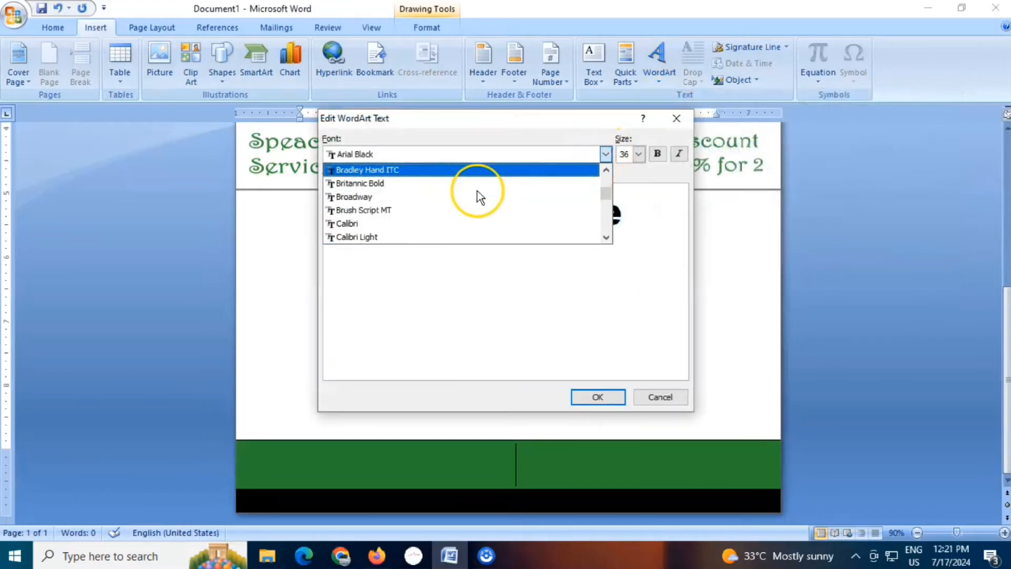
{"action": "scroll", "coordinate": [481, 203], "scroll_direction": "down", "scroll_amount": 18}
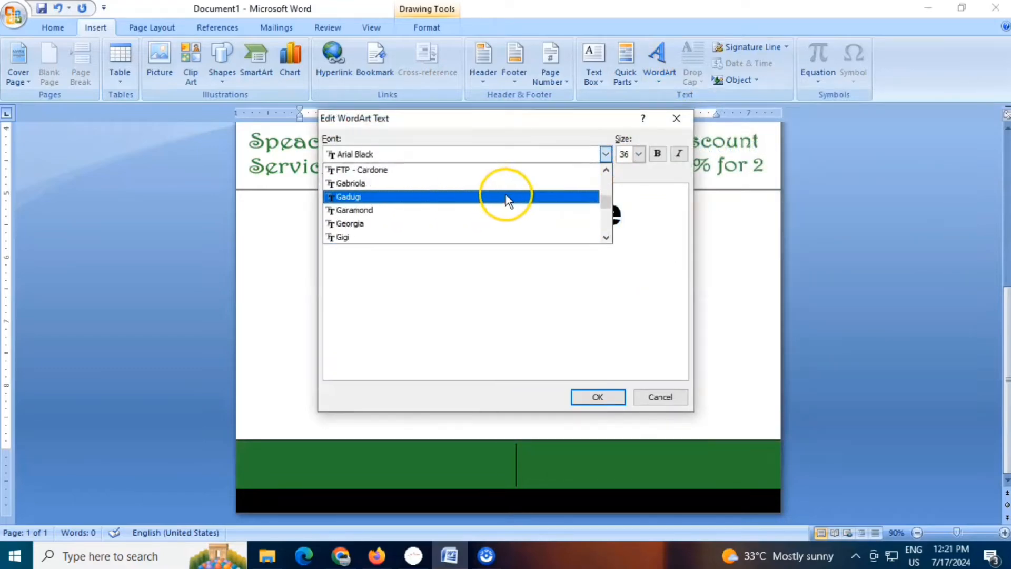
{"action": "scroll", "coordinate": [510, 198], "scroll_direction": "down", "scroll_amount": 8}
{"action": "scroll", "coordinate": [383, 194], "scroll_direction": "up", "scroll_amount": 1}
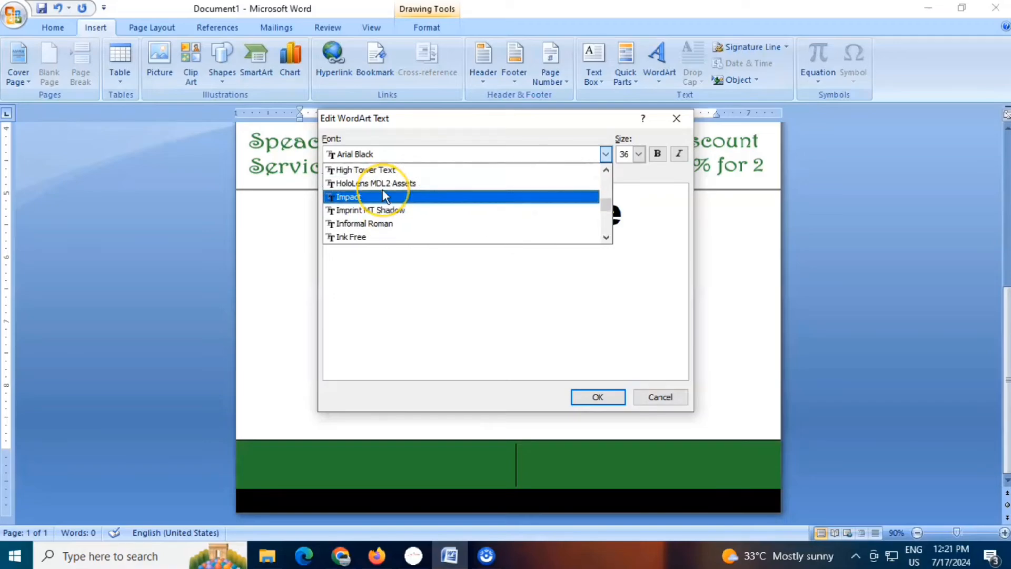
{"action": "scroll", "coordinate": [384, 195], "scroll_direction": "up", "scroll_amount": 2}
{"action": "left_click", "coordinate": [368, 183]}
- Enter "Delicious Food" as the WordArt text, make it bold at size 28, and insert it
{"action": "left_click_drag", "start_coordinate": [589, 228], "coordinate": [338, 213]}
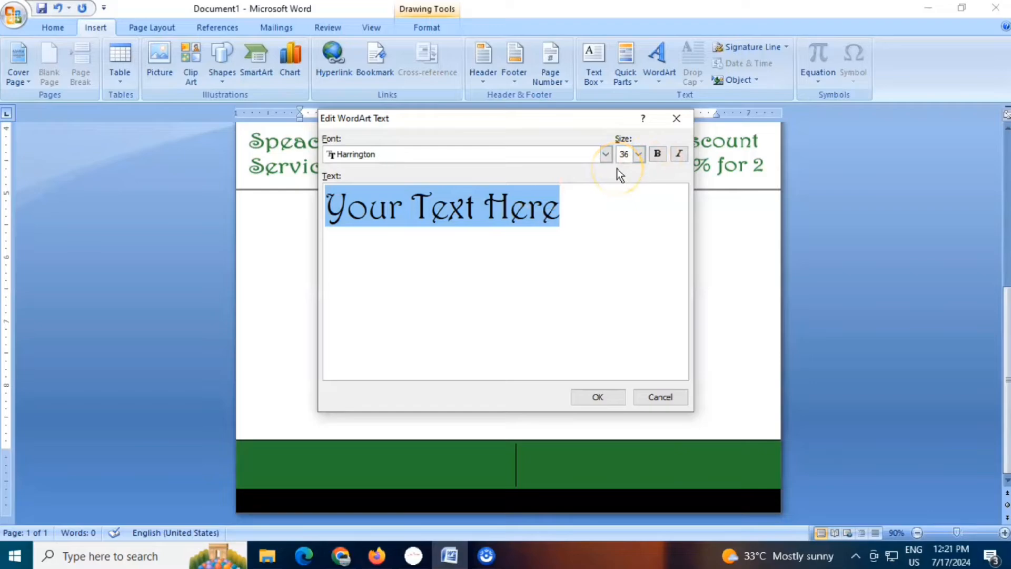
{"action": "type", "text": "P"}
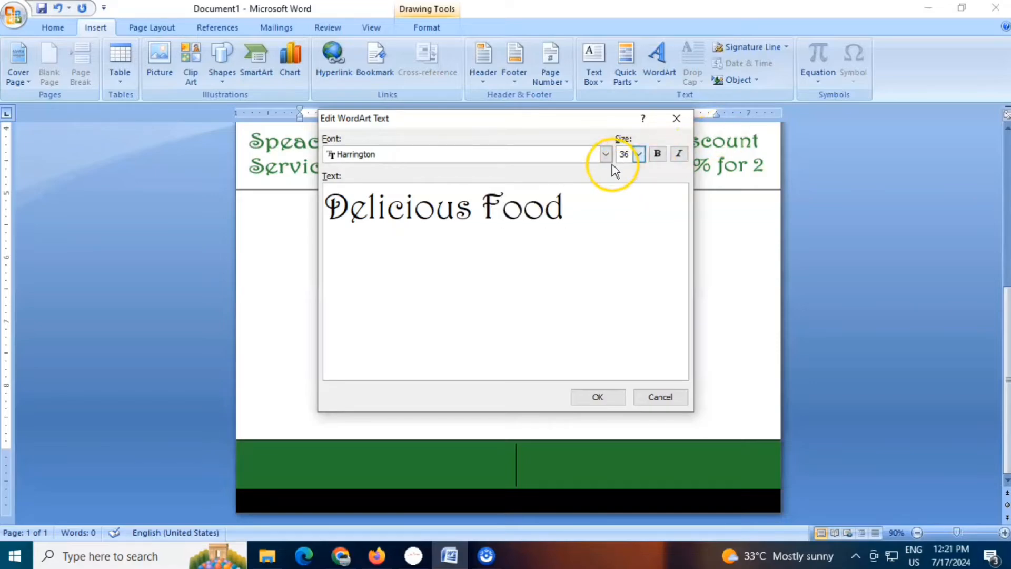
{"action": "left_click", "coordinate": [657, 154]}
{"action": "left_click", "coordinate": [638, 153]}
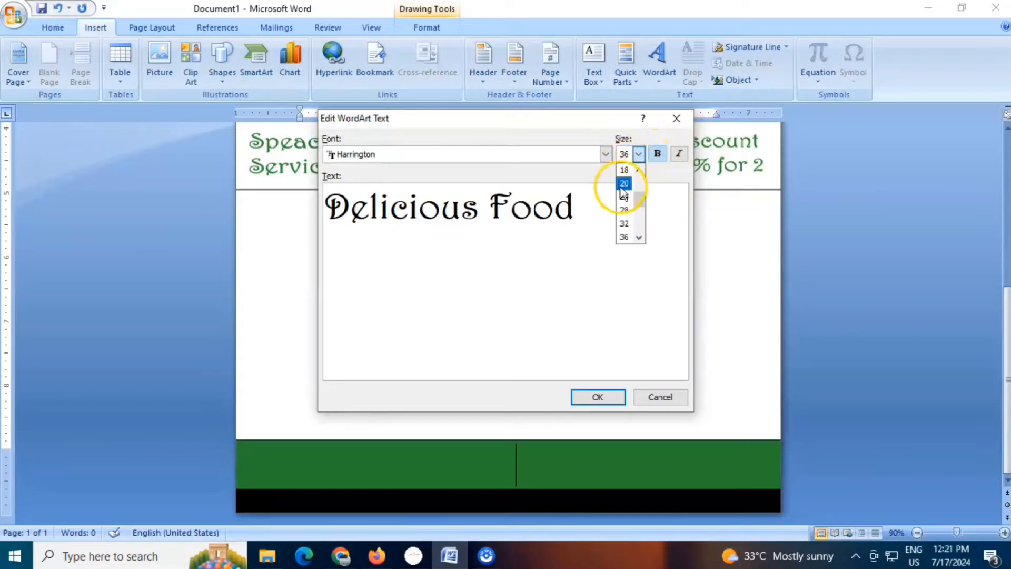
{"action": "left_click", "coordinate": [624, 217]}
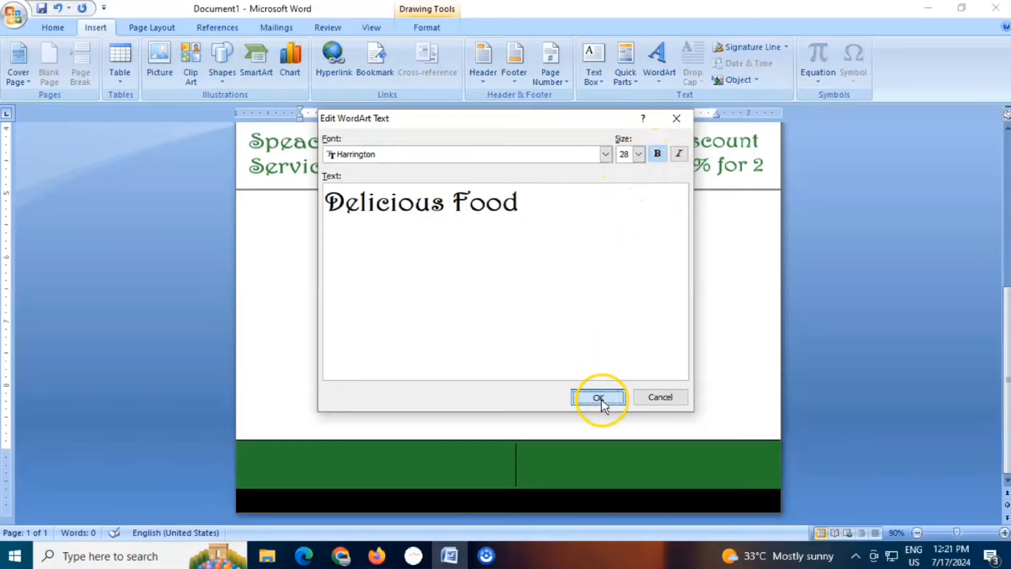
{"action": "left_click", "coordinate": [598, 398]}
- Set the Delicious Food WordArt to In Front of Text and move it into the white area below the food diamonds
{"action": "scroll", "coordinate": [487, 244], "scroll_direction": "up", "scroll_amount": 3}
{"action": "scroll", "coordinate": [487, 243], "scroll_direction": "up", "scroll_amount": 5}
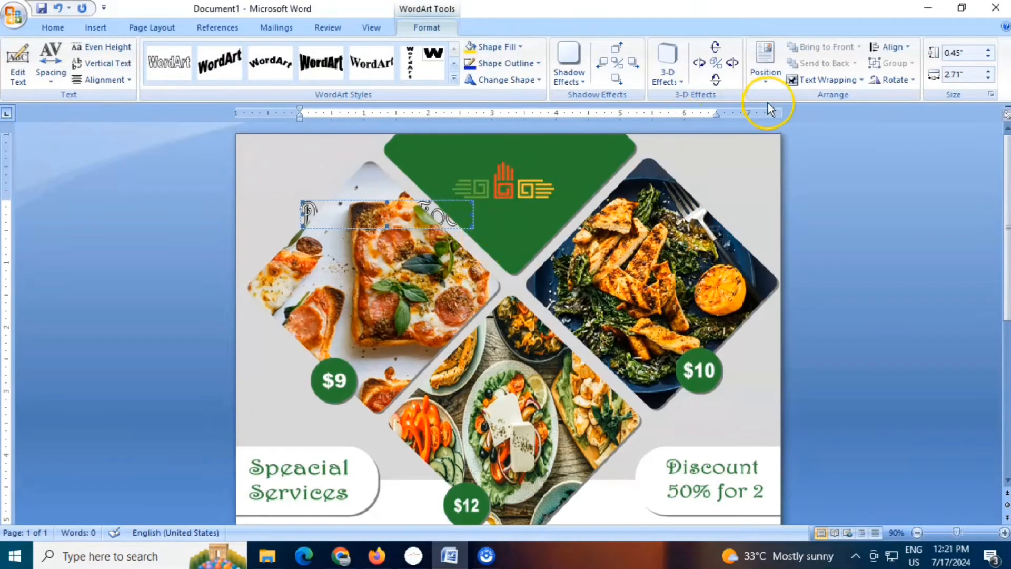
{"action": "left_click", "coordinate": [819, 80]}
{"action": "left_click", "coordinate": [829, 163]}
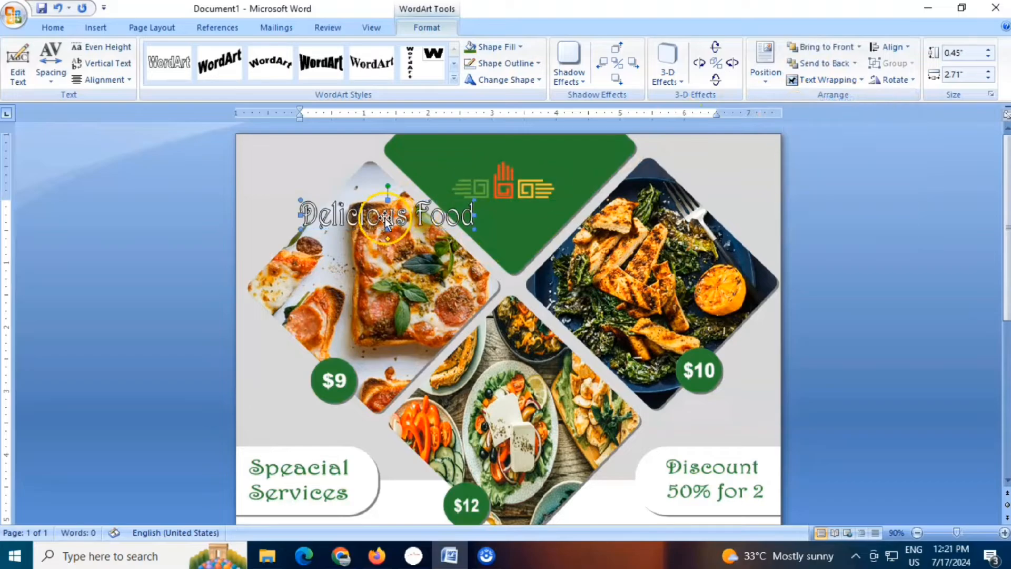
{"action": "left_click_drag", "start_coordinate": [384, 218], "coordinate": [447, 396]}
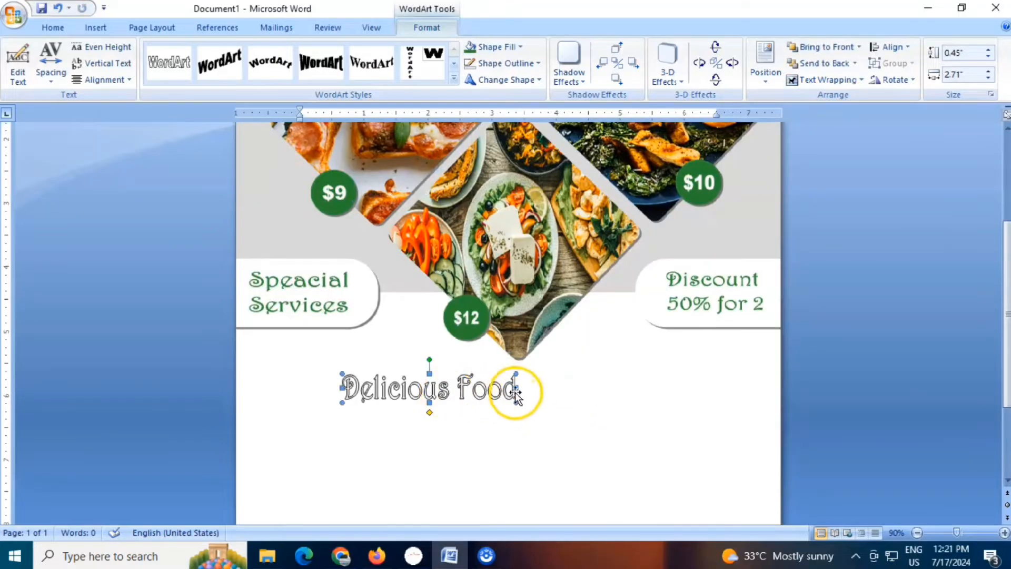
- Stretch the Delicious Food WordArt to about 5.78" wide and 0.77" tall beneath the diamonds
{"action": "left_click_drag", "start_coordinate": [516, 387], "coordinate": [688, 389]}
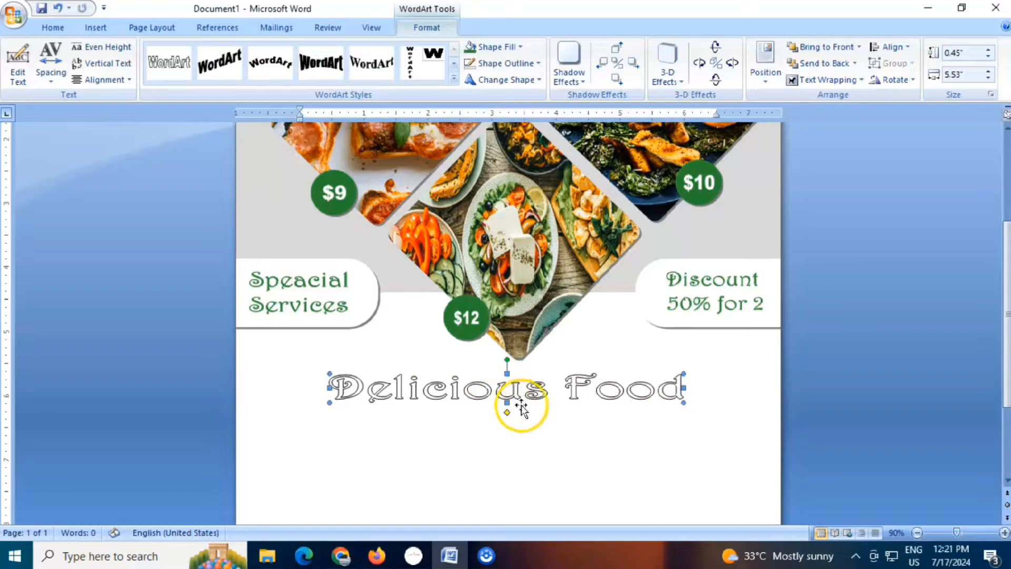
{"action": "left_click_drag", "start_coordinate": [507, 402], "coordinate": [488, 412]}
{"action": "left_click", "coordinate": [472, 467]}
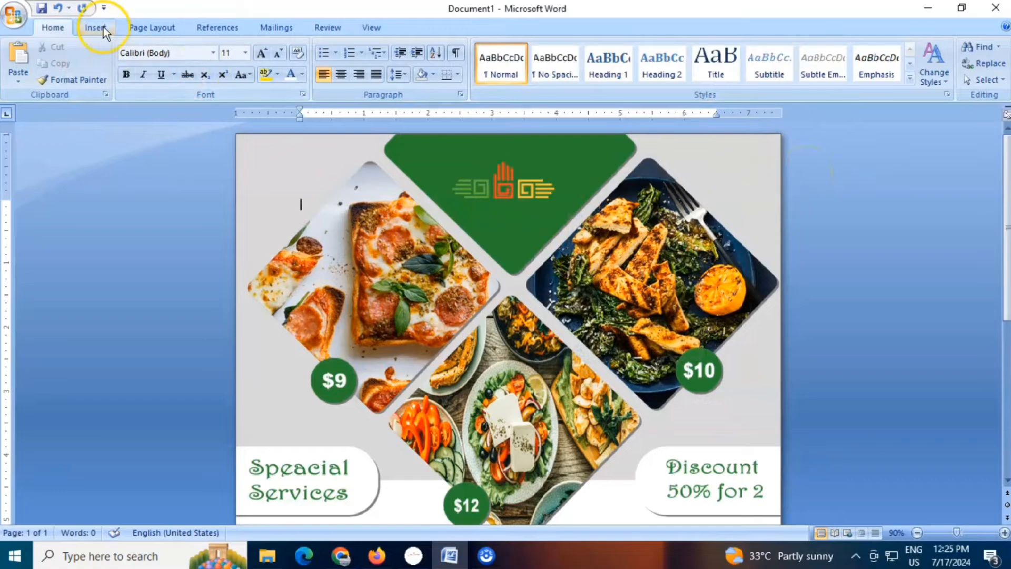
- Draw a text box about 7.85" wide and 1.04" tall directly below the Delicious Food heading
{"action": "left_click", "coordinate": [94, 27]}
{"action": "left_click", "coordinate": [639, 55]}
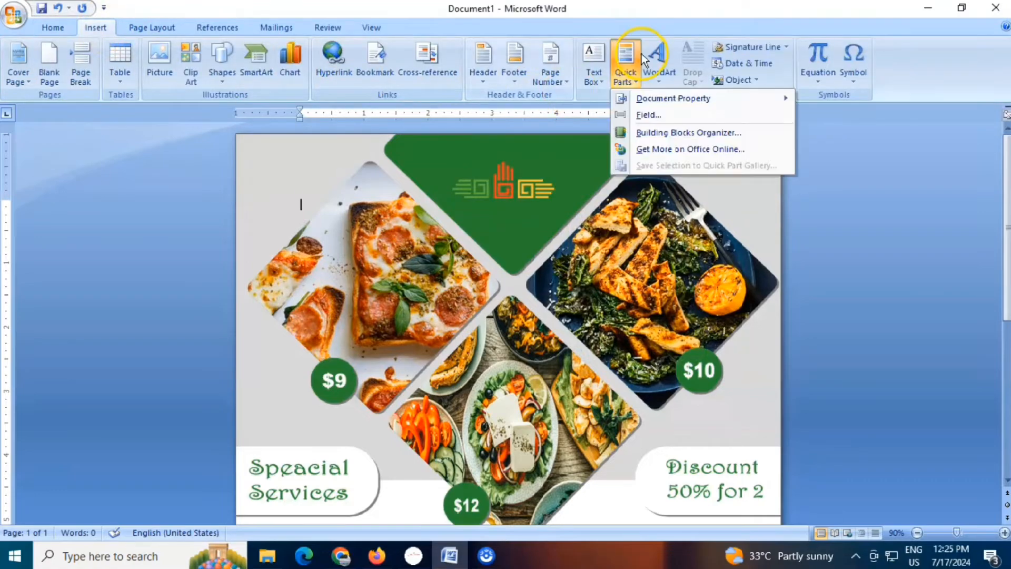
{"action": "left_click", "coordinate": [635, 81]}
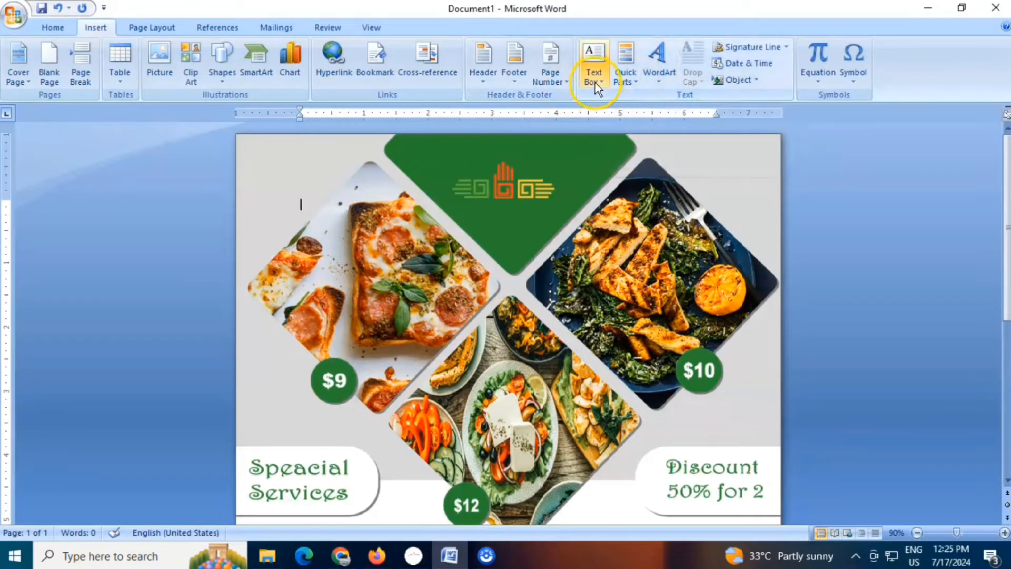
{"action": "left_click", "coordinate": [595, 83]}
{"action": "left_click", "coordinate": [611, 375]}
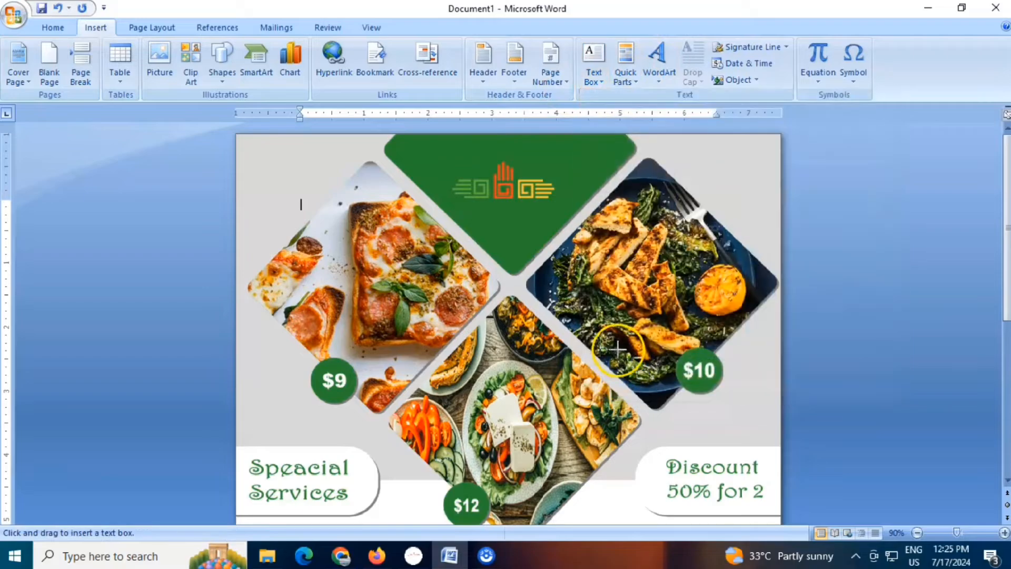
{"action": "scroll", "coordinate": [395, 389], "scroll_direction": "down", "scroll_amount": 2}
{"action": "scroll", "coordinate": [395, 389], "scroll_direction": "down", "scroll_amount": 3}
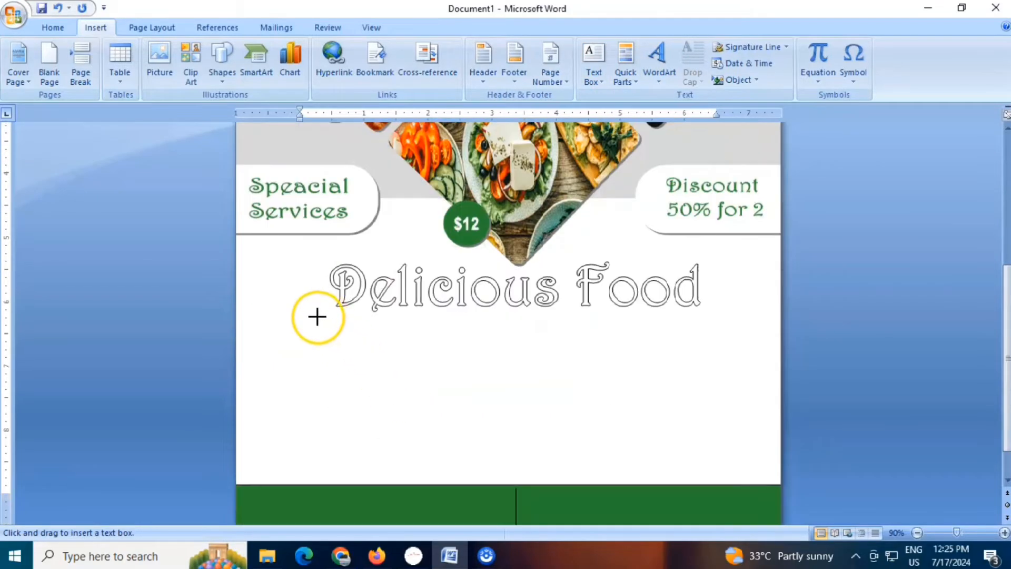
{"action": "left_click_drag", "start_coordinate": [316, 316], "coordinate": [724, 383]}
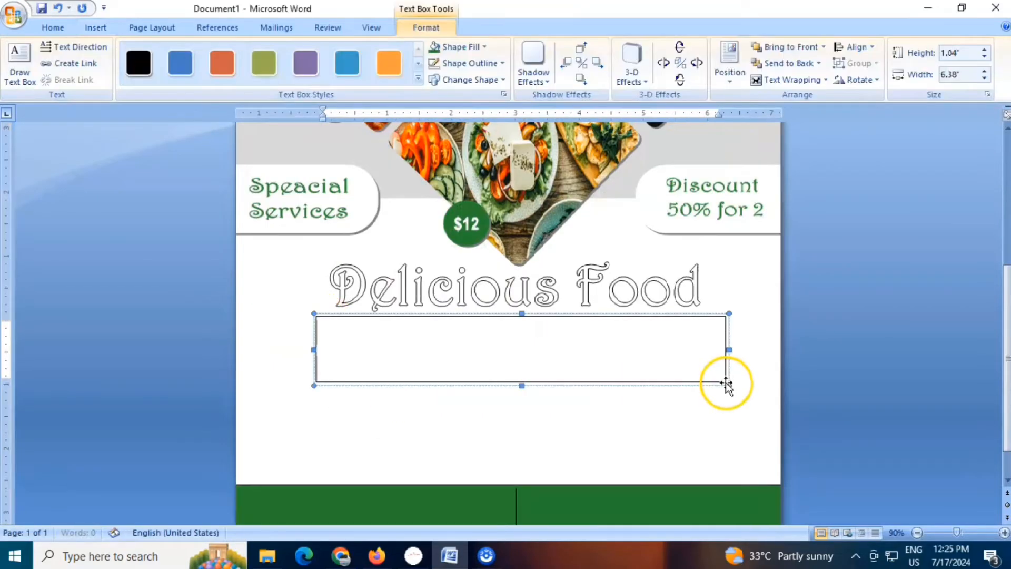
{"action": "left_click_drag", "start_coordinate": [758, 349], "coordinate": [760, 349]}
- Insert the paragraph beginning "Delicious food tantalizes not just the taste buds" in the text box and remove the box's outline and fill
{"action": "left_click", "coordinate": [360, 339]}
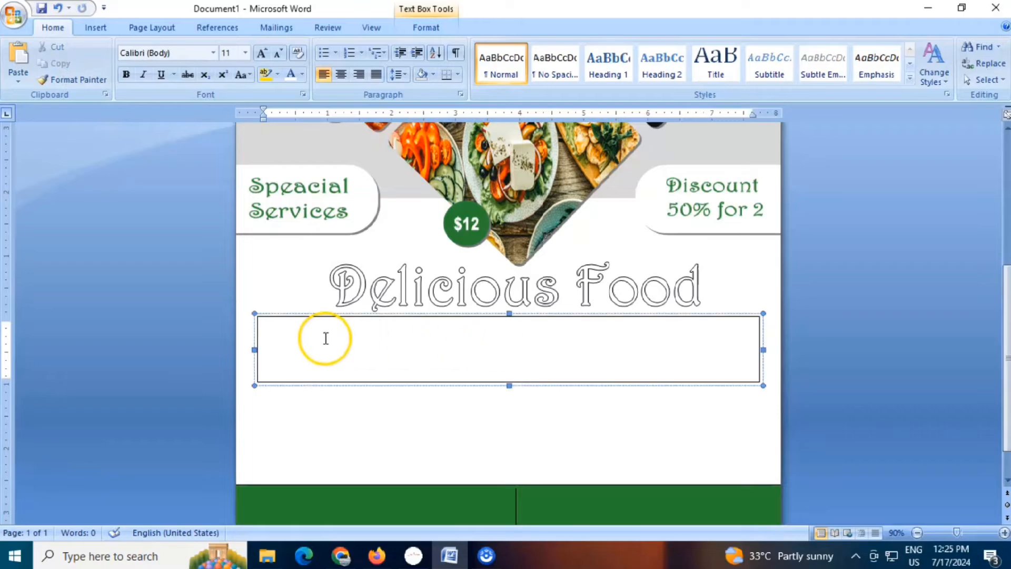
{"action": "type", "text": "Delicious food tantalizes not just the taste buds but the senses as a whole, creating a symphony of flavors, textures, and aromas that leave a lasting impression. Imagine a perfectly seared steak, its exterior caramelized to a mouthwatering brown, yielding to reveal a tender, juicy interior. Each bite is a dance of savory richness, complemented by a subtle hint of seasoning that enhances rather than overpowers."}
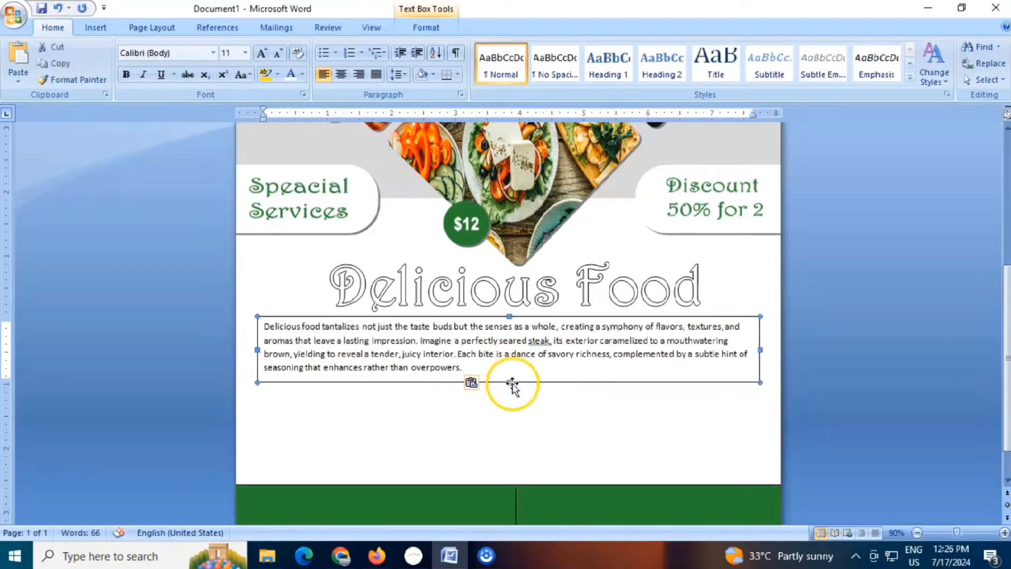
{"action": "left_click", "coordinate": [512, 385]}
{"action": "left_click", "coordinate": [426, 28]}
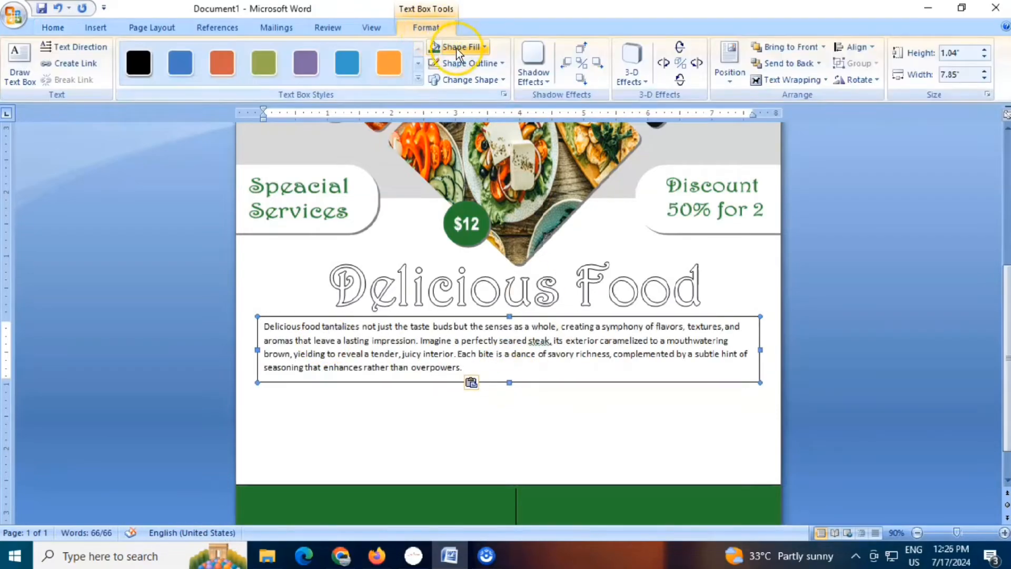
{"action": "left_click", "coordinate": [455, 63]}
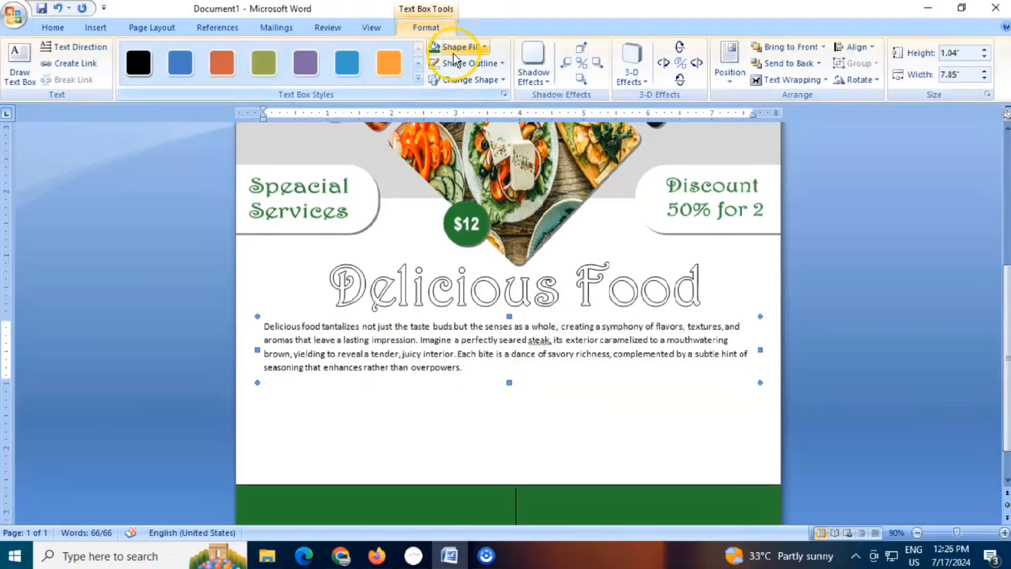
{"action": "left_click", "coordinate": [455, 48]}
{"action": "left_click", "coordinate": [445, 199]}
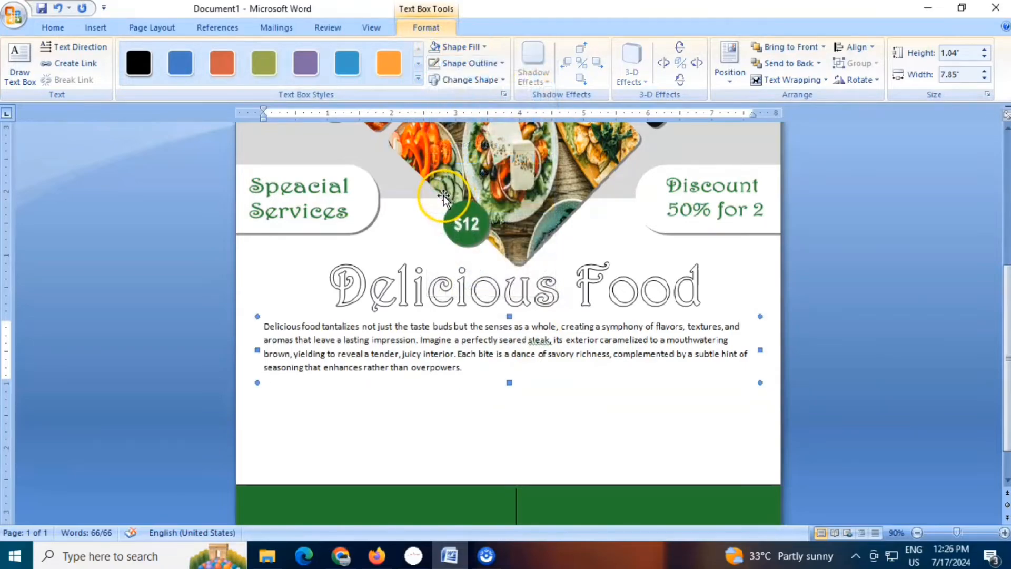
- Color the whole paragraph in the text box with the recently used dark green
{"action": "left_click", "coordinate": [464, 368]}
{"action": "key", "text": "ctrl+a"}
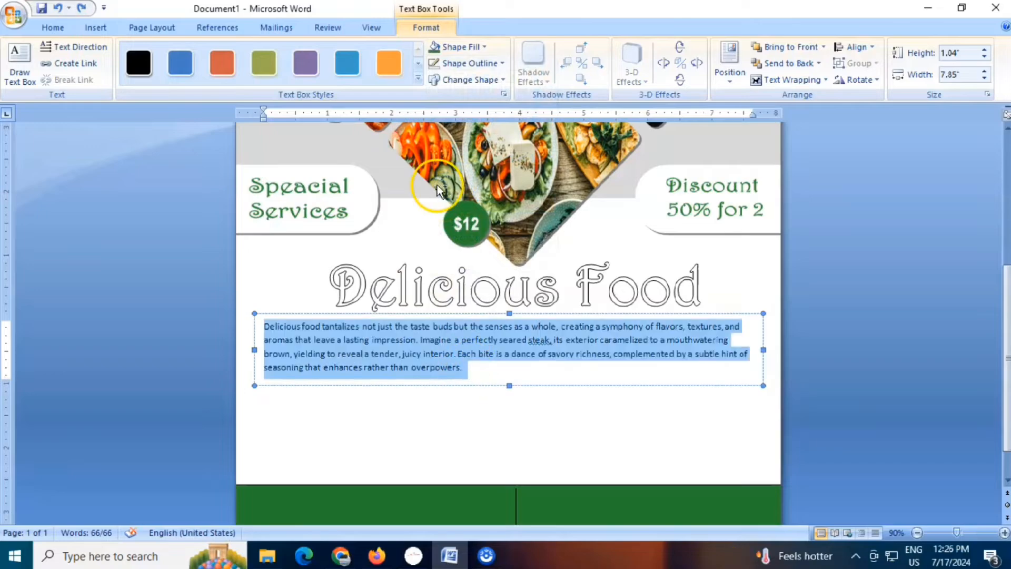
{"action": "left_click", "coordinate": [53, 28]}
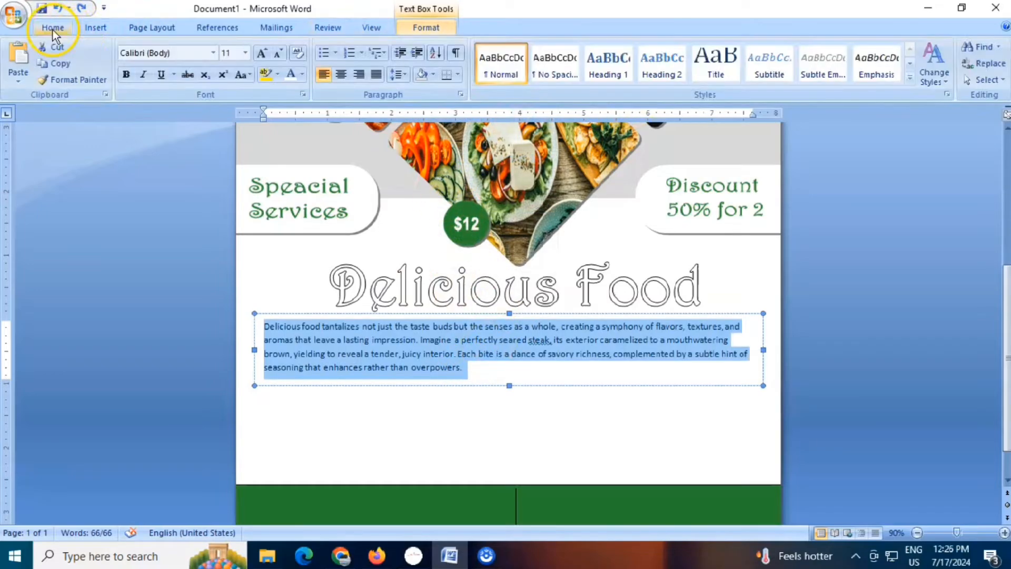
{"action": "left_click", "coordinate": [303, 75]}
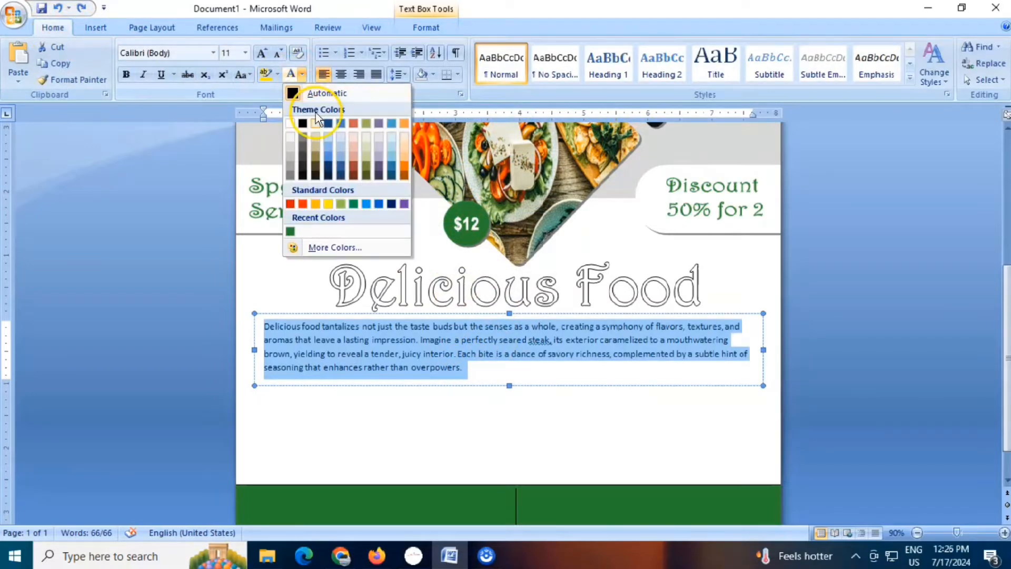
{"action": "left_click", "coordinate": [291, 232]}
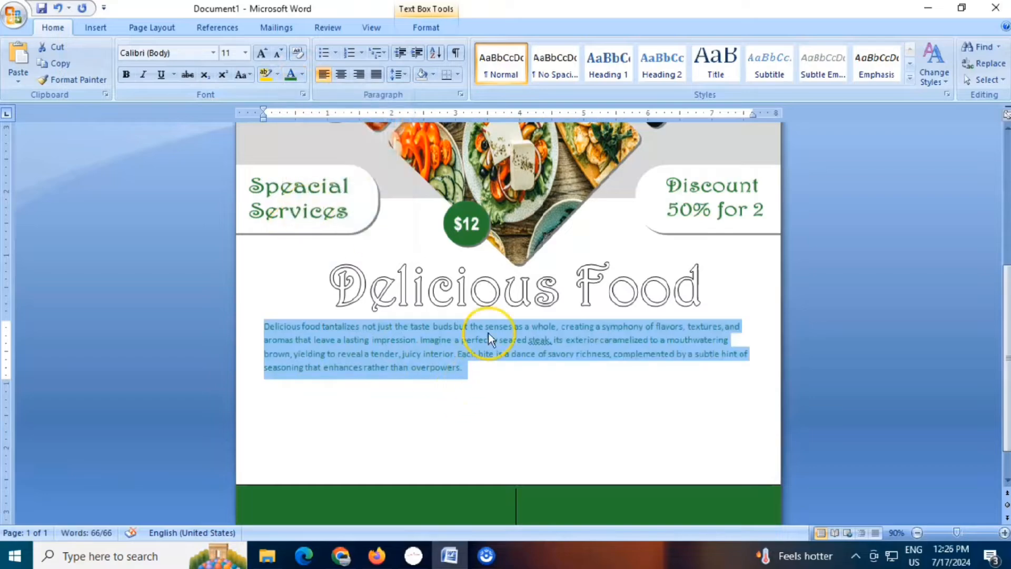
- Fill the Delicious Food WordArt with solid black
{"action": "left_click", "coordinate": [466, 284]}
{"action": "left_click", "coordinate": [434, 29]}
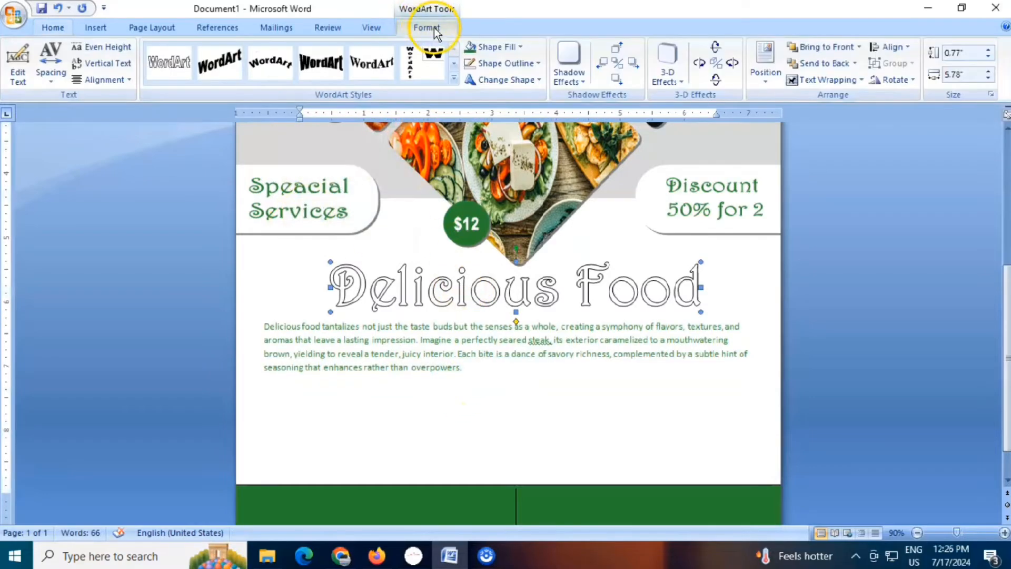
{"action": "left_click", "coordinate": [493, 47]}
{"action": "left_click", "coordinate": [477, 77]}
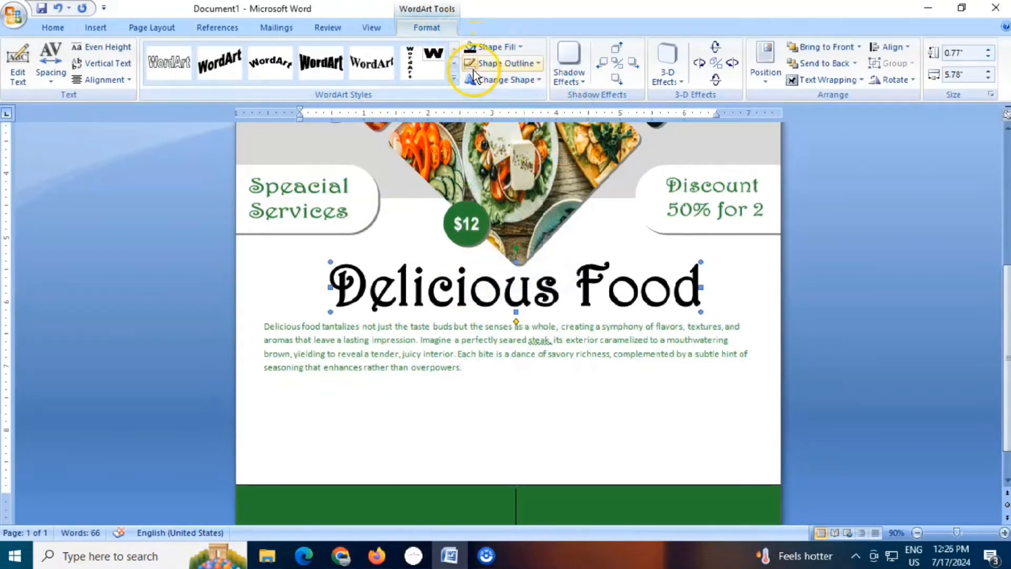
- Compact the paragraph's text box and line spacing, and nudge the box up closer to the Delicious Food heading
{"action": "left_click", "coordinate": [478, 349]}
{"action": "left_click", "coordinate": [488, 371]}
{"action": "key", "text": "ctrl+Up"}
{"action": "key", "text": "ctrl+Up"}
{"action": "key", "text": "ctrl+Up"}
{"action": "key", "text": "ctrl+Up"}
{"action": "key", "text": "ctrl+Up"}
{"action": "key", "text": "ctrl+Up"}
{"action": "key", "text": "ctrl+Up"}
{"action": "key", "text": "ctrl+Up"}
{"action": "key", "text": "ctrl+Up"}
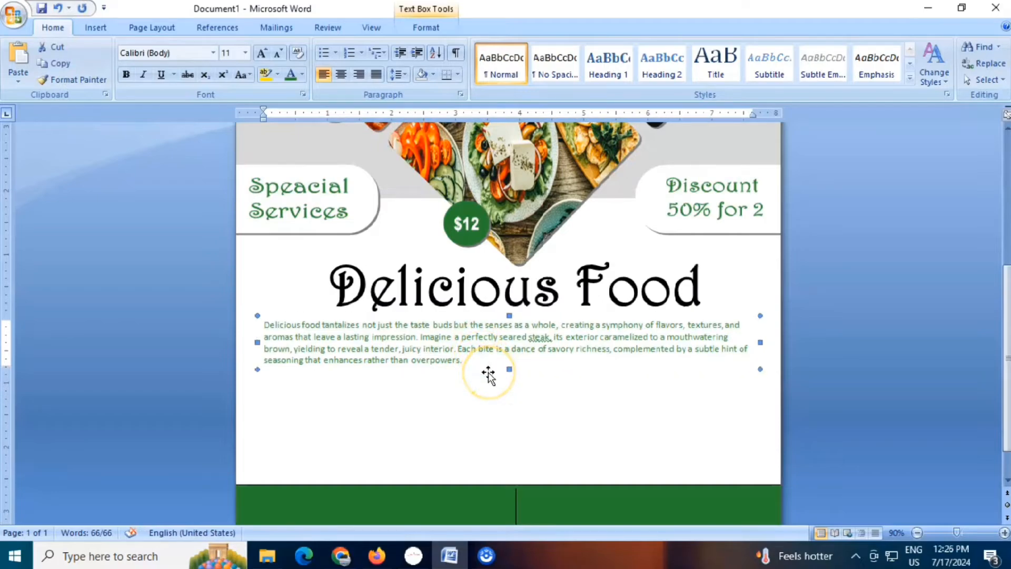
{"action": "left_click", "coordinate": [488, 373]}
- Extend the green footer band upward and lengthen the vertical divider line to suit the taller band
{"action": "scroll", "coordinate": [473, 395], "scroll_direction": "down", "scroll_amount": 1}
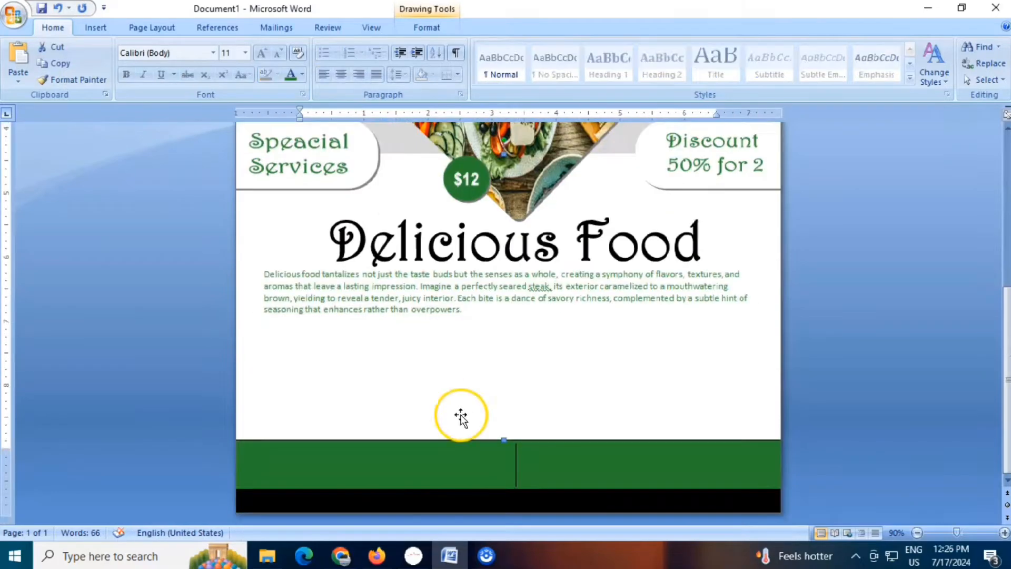
{"action": "left_click_drag", "start_coordinate": [515, 438], "coordinate": [519, 384]}
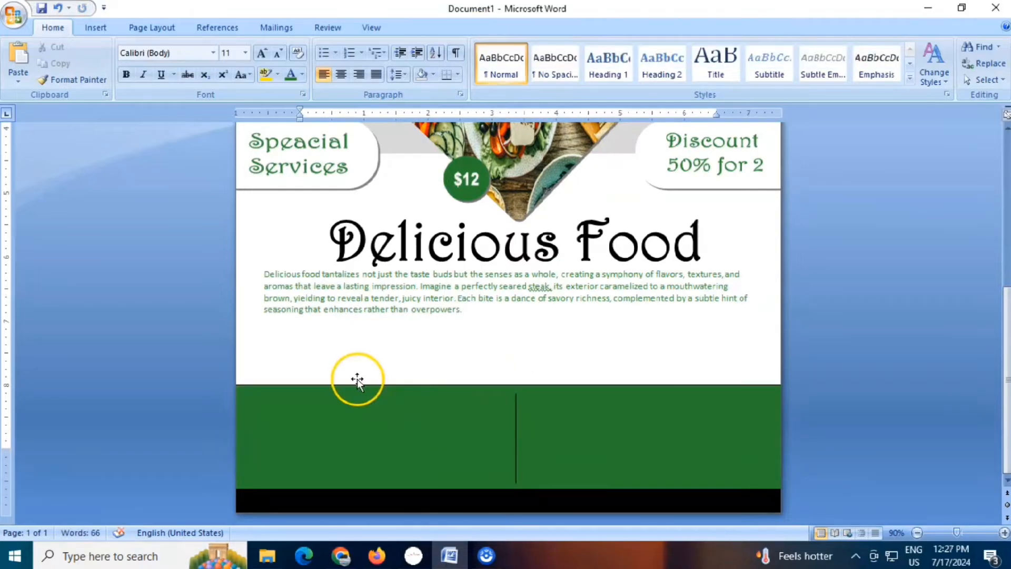
{"action": "left_click", "coordinate": [385, 437]}
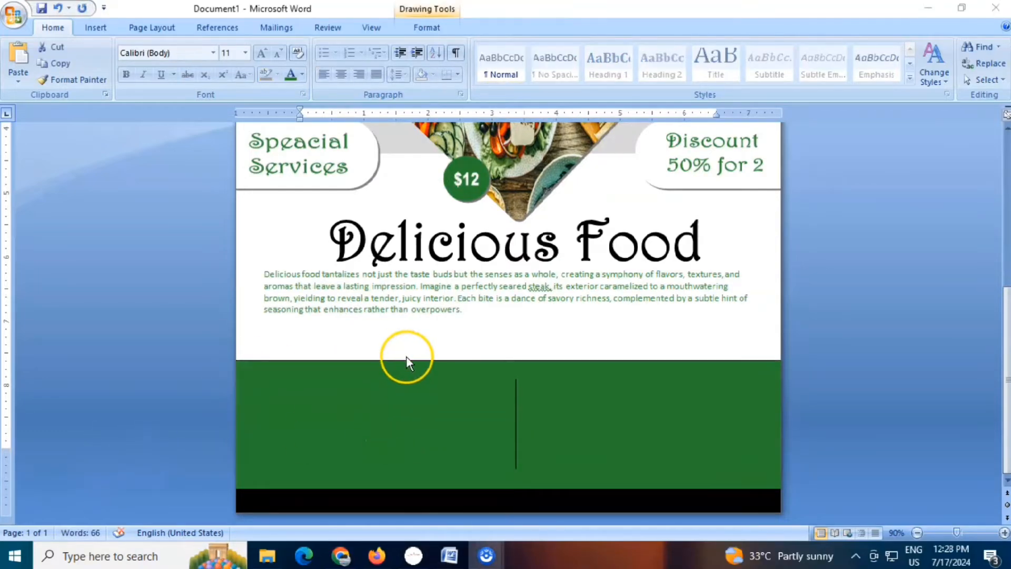
- Insert the QR code picture from the PNG folder into the flyer
{"action": "left_click", "coordinate": [361, 390]}
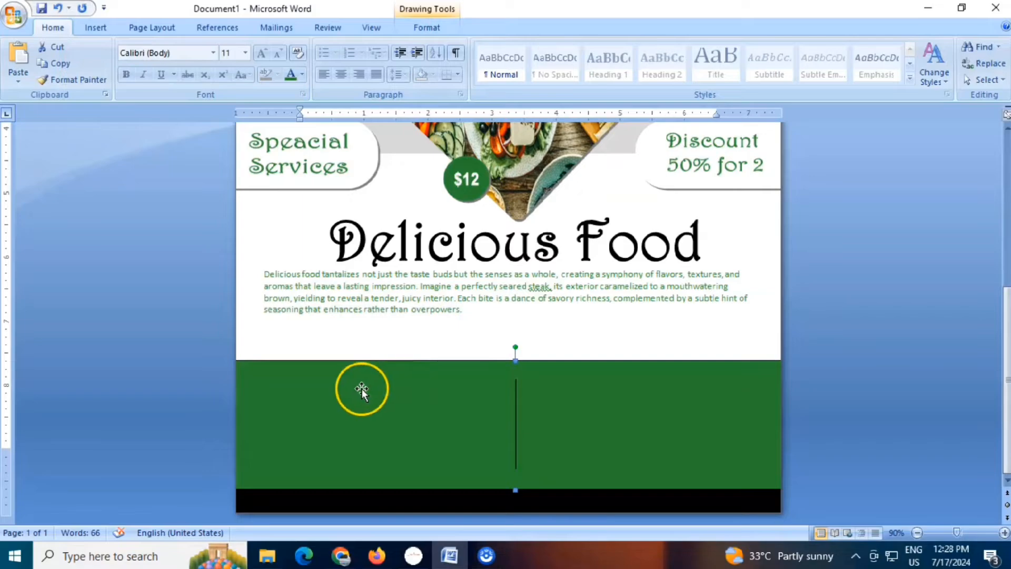
{"action": "left_click", "coordinate": [95, 28]}
{"action": "scroll", "coordinate": [450, 268], "scroll_direction": "down", "scroll_amount": 6}
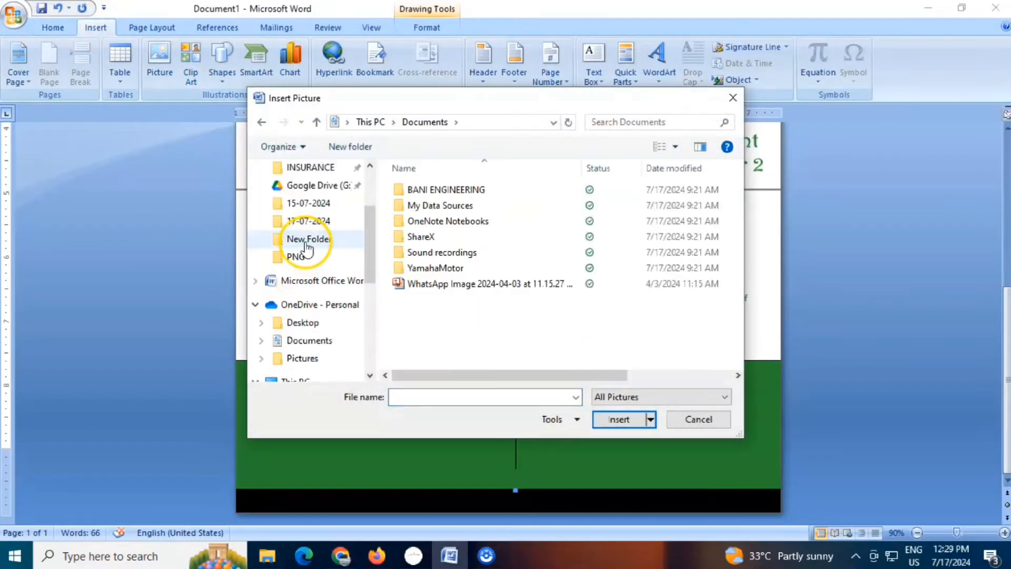
{"action": "left_click", "coordinate": [307, 240]}
{"action": "left_click", "coordinate": [355, 255]}
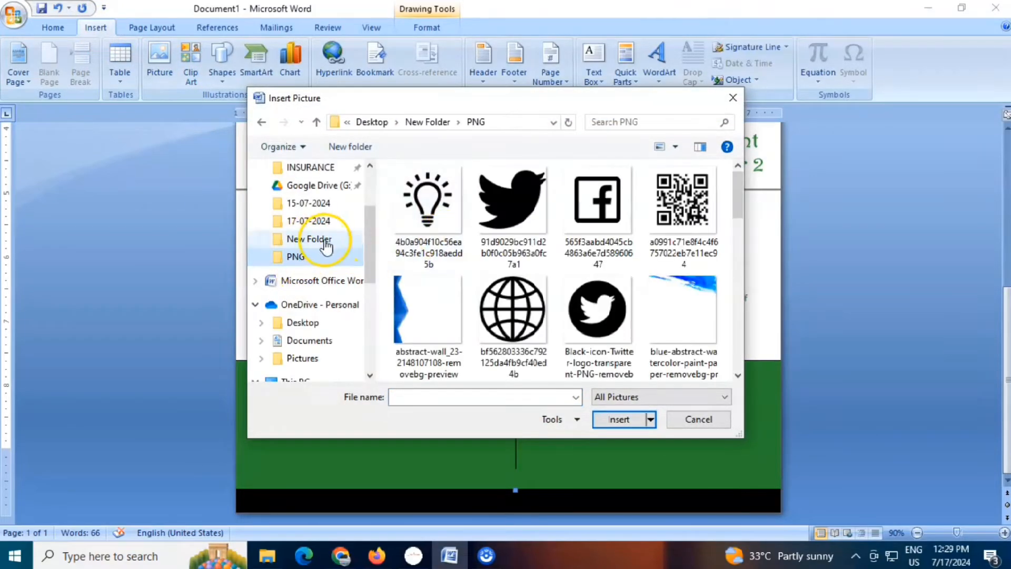
{"action": "scroll", "coordinate": [501, 263], "scroll_direction": "down", "scroll_amount": 2}
{"action": "scroll", "coordinate": [579, 248], "scroll_direction": "up", "scroll_amount": 2}
{"action": "left_click", "coordinate": [655, 240]}
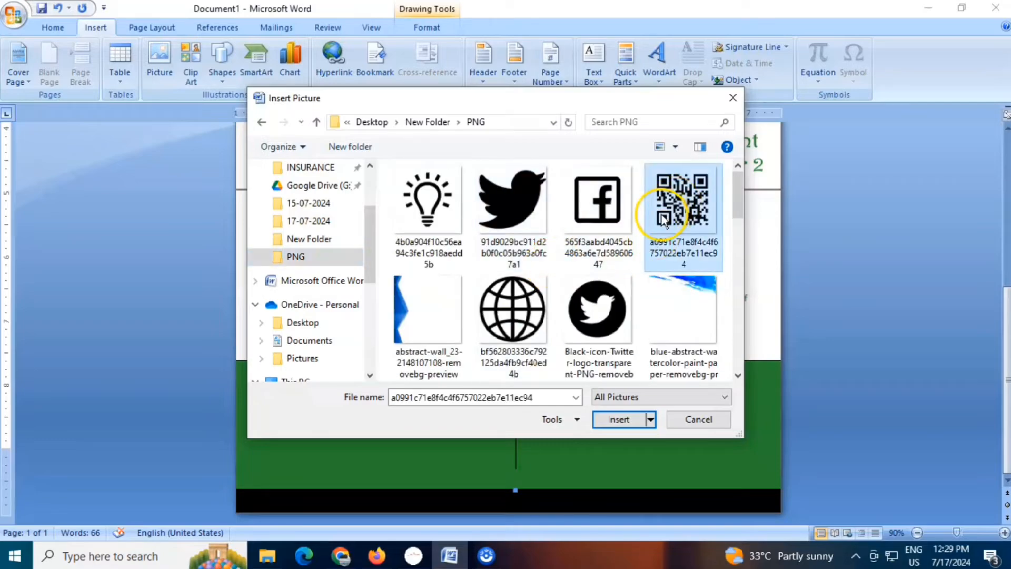
{"action": "left_click", "coordinate": [618, 419]}
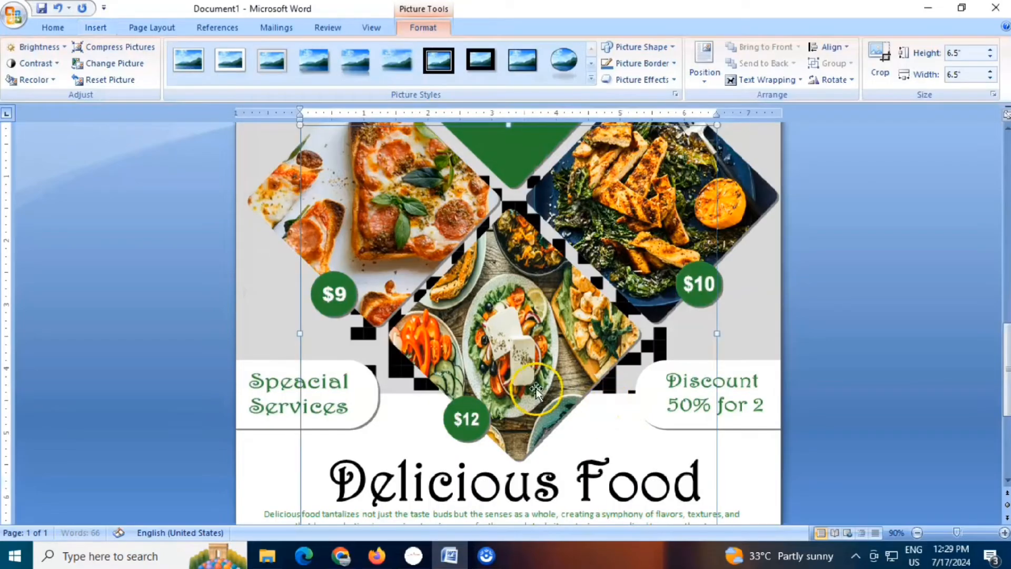
- Set the QR code in front of text, shrink it and place it at the left end of the green footer band
{"action": "left_click", "coordinate": [764, 79]}
{"action": "left_click", "coordinate": [747, 172]}
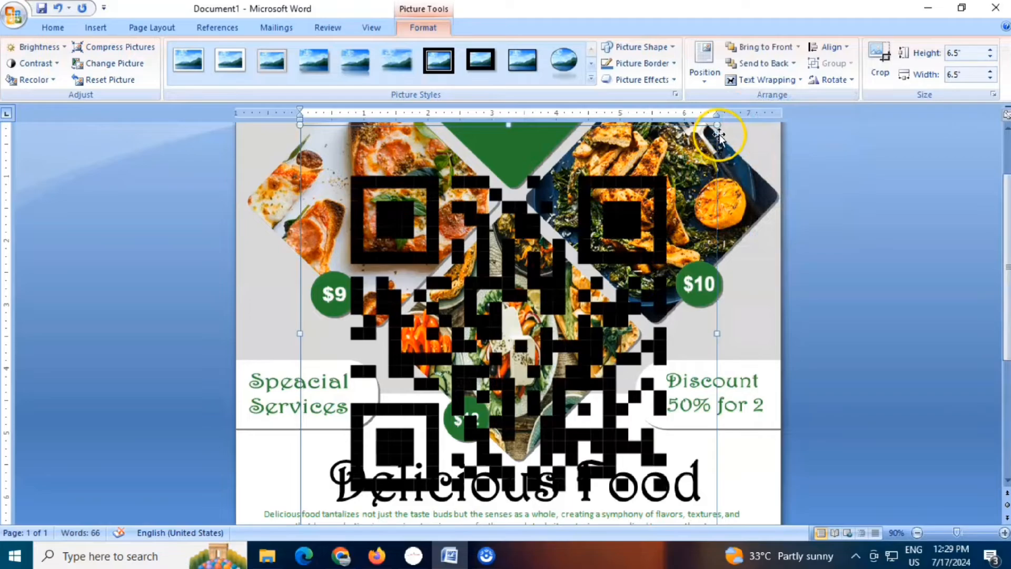
{"action": "left_click_drag", "start_coordinate": [719, 124], "coordinate": [410, 433]}
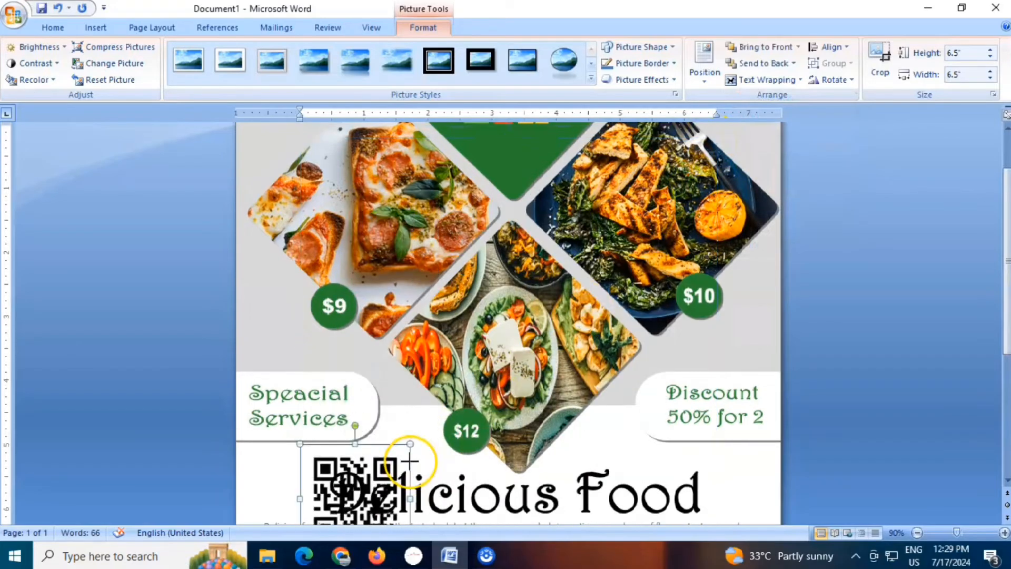
{"action": "scroll", "coordinate": [341, 347], "scroll_direction": "down", "scroll_amount": 3}
{"action": "left_click_drag", "start_coordinate": [341, 347], "coordinate": [305, 464]}
{"action": "scroll", "coordinate": [352, 416], "scroll_direction": "down", "scroll_amount": 1}
{"action": "mouse_move", "coordinate": [352, 416]}
{"action": "left_mouse_down"}
{"action": "mouse_move", "coordinate": [291, 410]}
{"action": "mouse_move", "coordinate": [301, 416]}
{"action": "left_mouse_up"}
- Insert a plain outlined WordArt reading "Order Now" in bold Harrington at size 36
{"action": "left_click", "coordinate": [418, 415]}
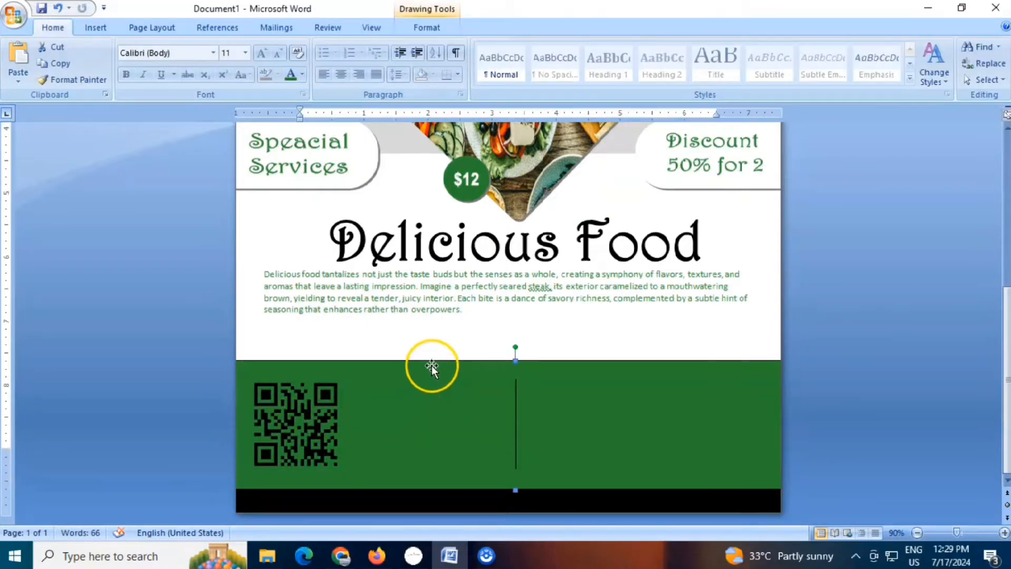
{"action": "left_click", "coordinate": [95, 27]}
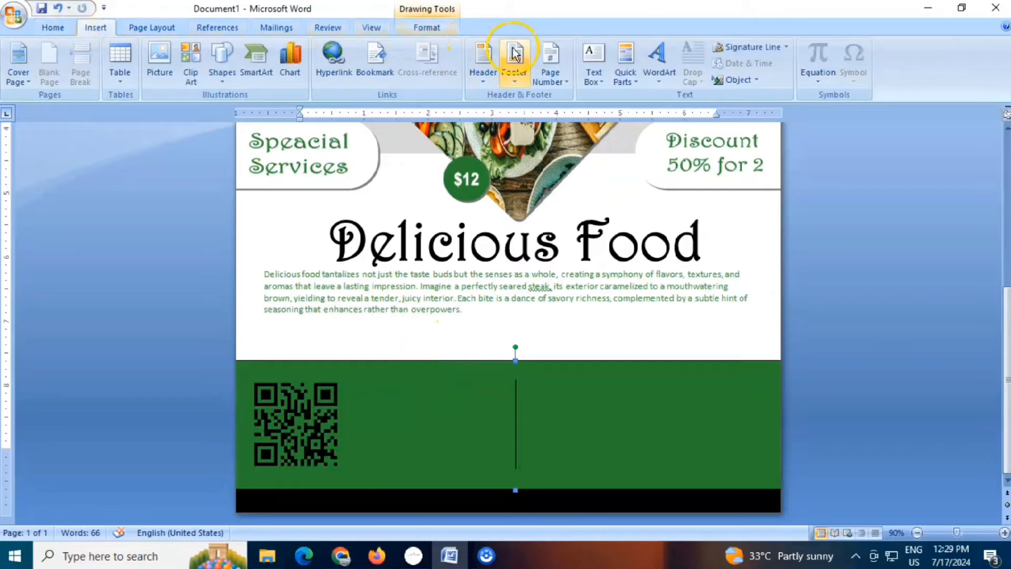
{"action": "left_click", "coordinate": [659, 58]}
{"action": "left_click", "coordinate": [666, 106]}
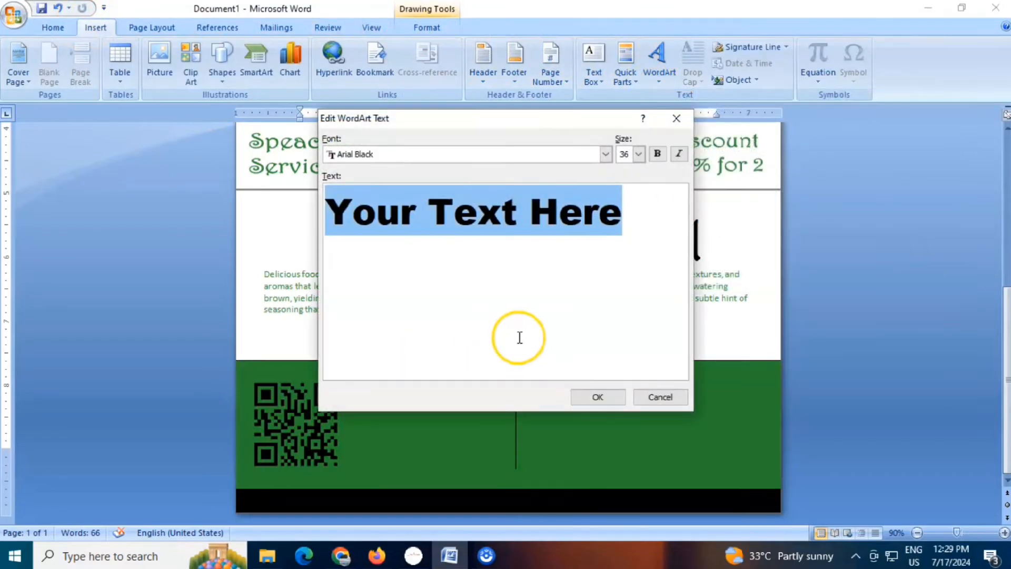
{"action": "key", "text": "BackSpace"}
{"action": "type", "text": "Order Now"}
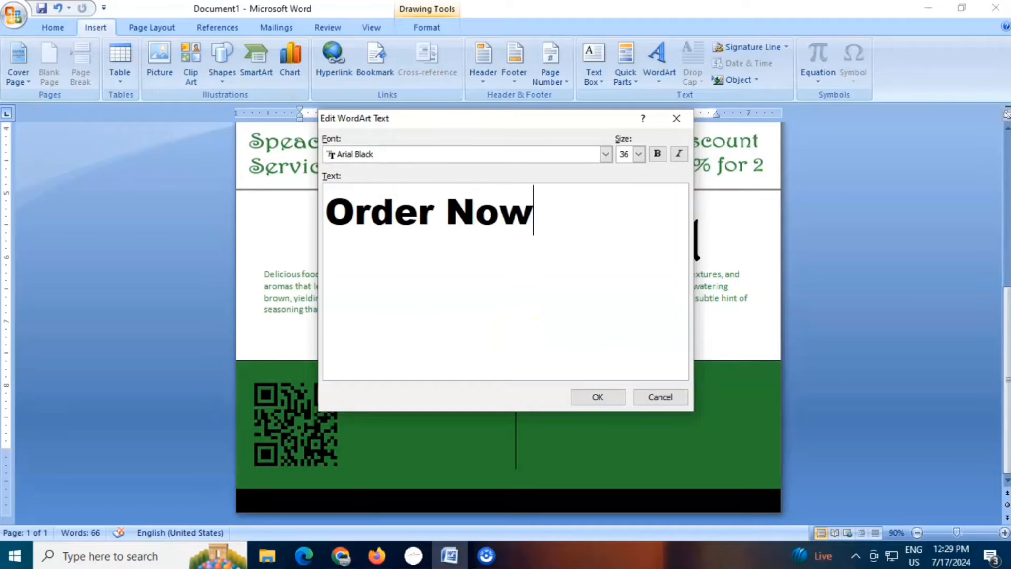
{"action": "left_click", "coordinate": [605, 154]}
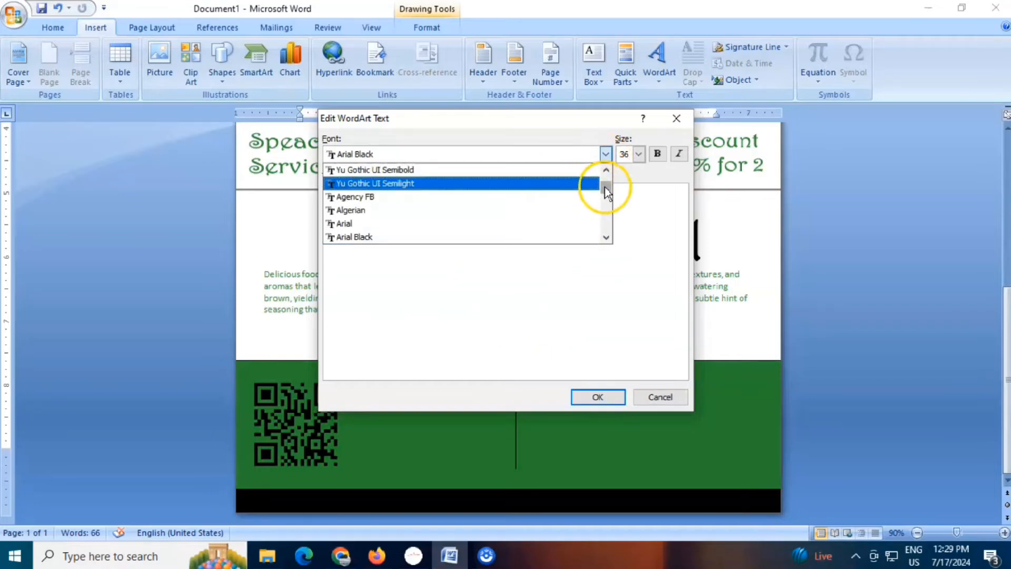
{"action": "left_click_drag", "start_coordinate": [604, 185], "coordinate": [604, 212]}
{"action": "scroll", "coordinate": [456, 210], "scroll_direction": "up", "scroll_amount": 4}
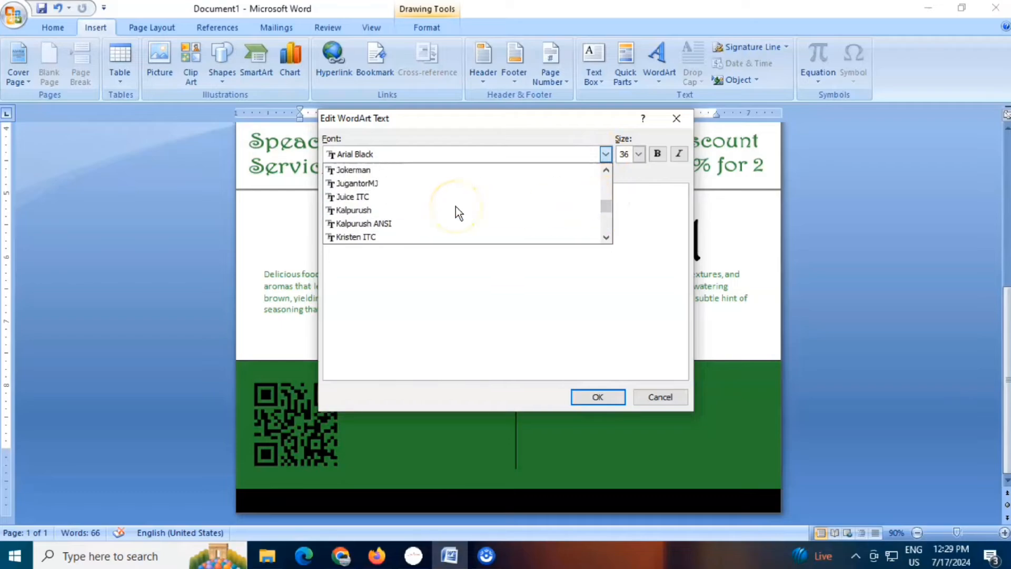
{"action": "scroll", "coordinate": [456, 208], "scroll_direction": "up", "scroll_amount": 2}
{"action": "left_click", "coordinate": [416, 183]}
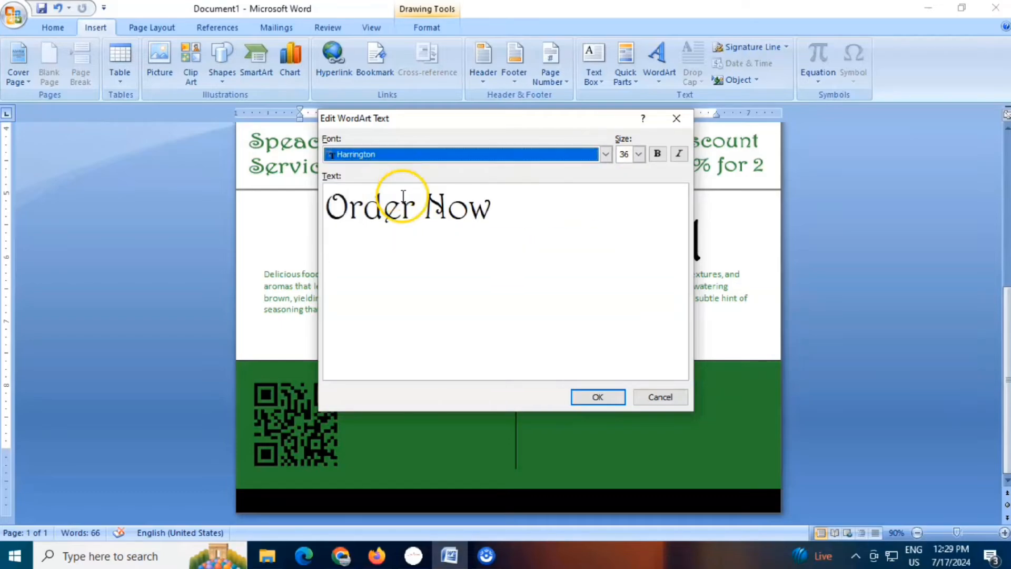
{"action": "left_click", "coordinate": [658, 154]}
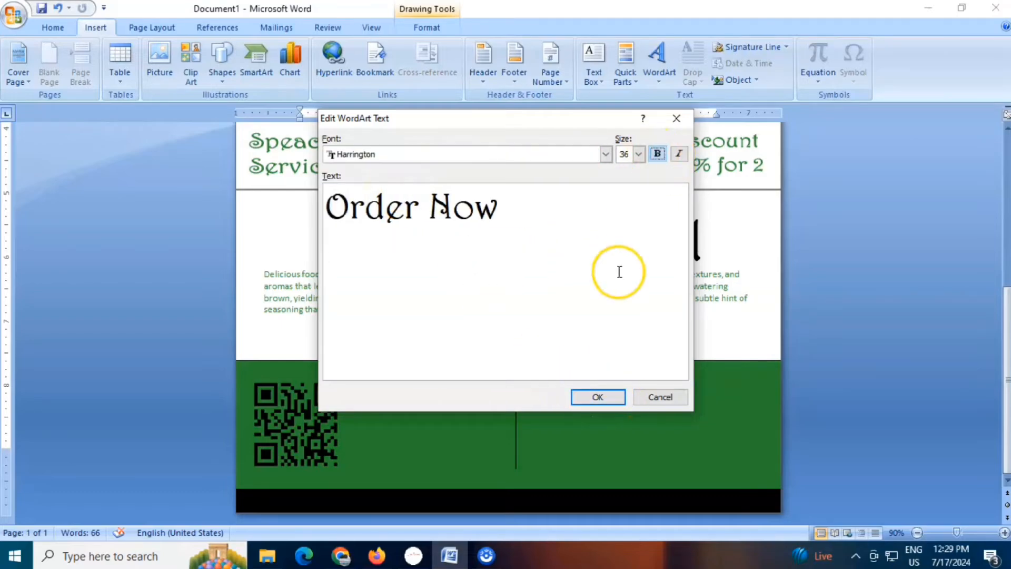
{"action": "left_click", "coordinate": [606, 397]}
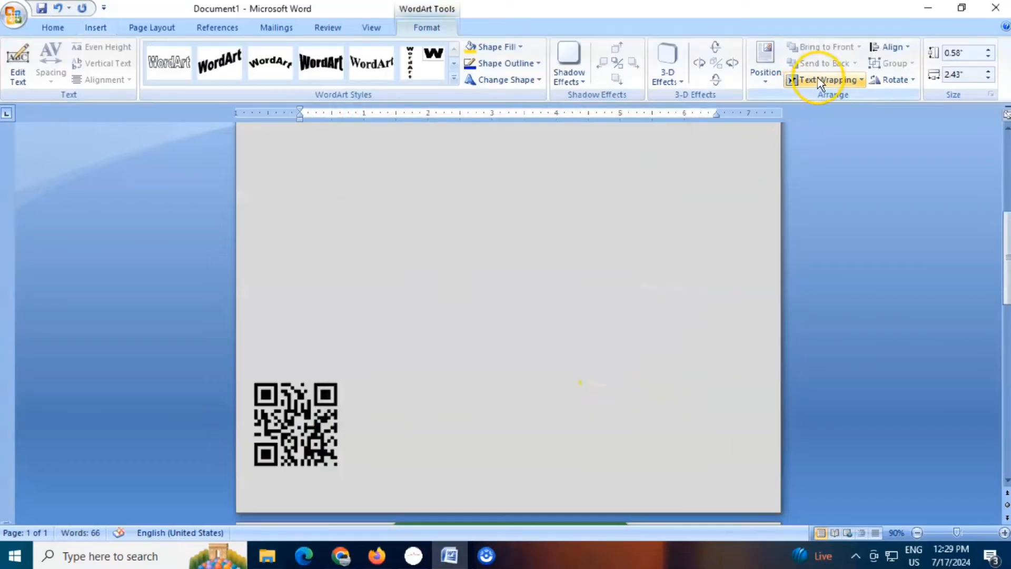
- Set the Order Now WordArt in front of text and place it in the green footer band between the QR code and the divider
{"action": "left_click", "coordinate": [820, 80]}
{"action": "left_click", "coordinate": [824, 162]}
{"action": "scroll", "coordinate": [476, 295], "scroll_direction": "up", "scroll_amount": 5}
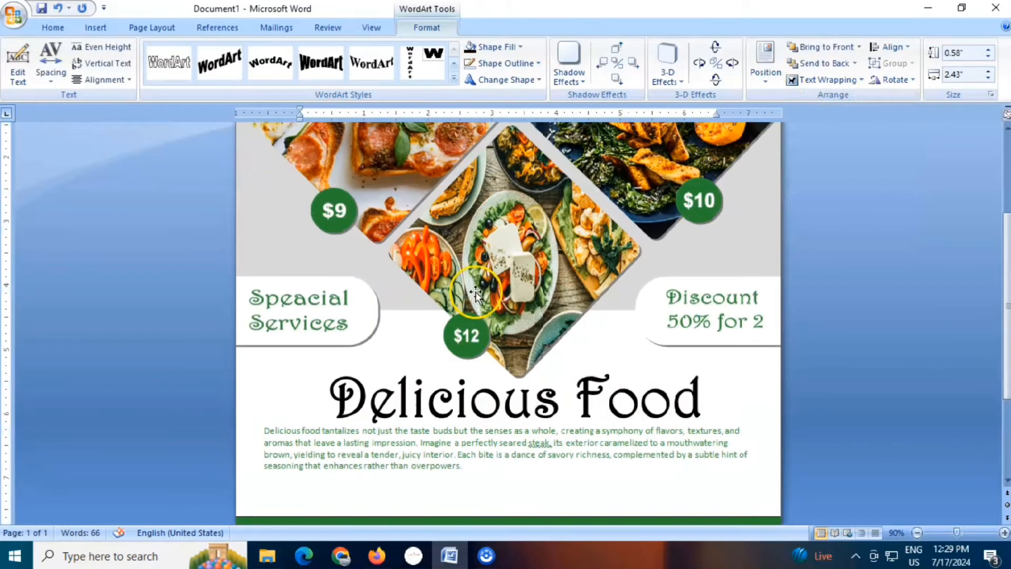
{"action": "scroll", "coordinate": [475, 292], "scroll_direction": "up", "scroll_amount": 5}
{"action": "left_click_drag", "start_coordinate": [374, 235], "coordinate": [433, 460]}
{"action": "scroll", "coordinate": [458, 438], "scroll_direction": "down", "scroll_amount": 5}
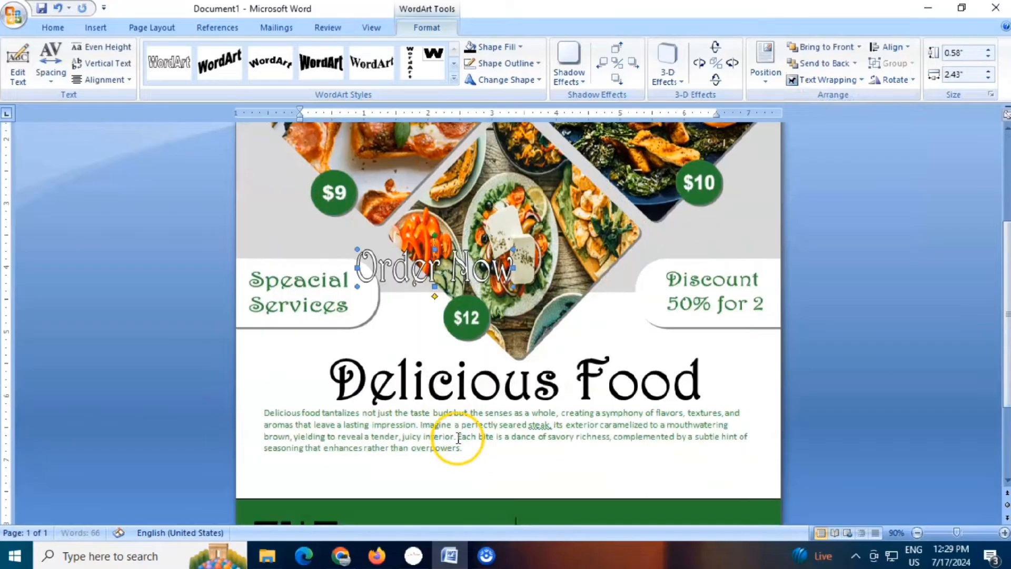
{"action": "left_click_drag", "start_coordinate": [409, 272], "coordinate": [437, 462]}
{"action": "scroll", "coordinate": [433, 422], "scroll_direction": "down", "scroll_amount": 5}
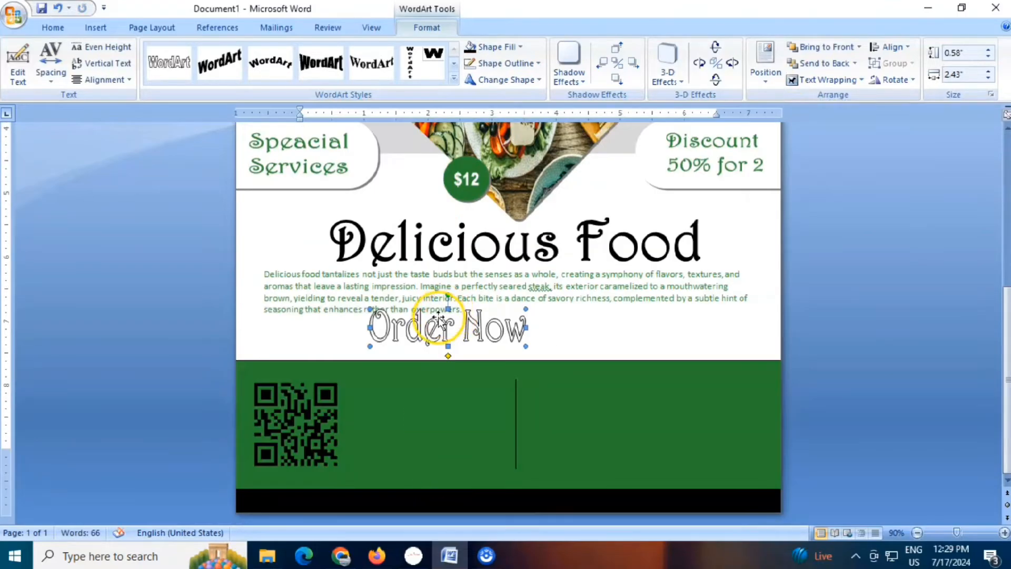
{"action": "left_click_drag", "start_coordinate": [438, 318], "coordinate": [413, 392]}
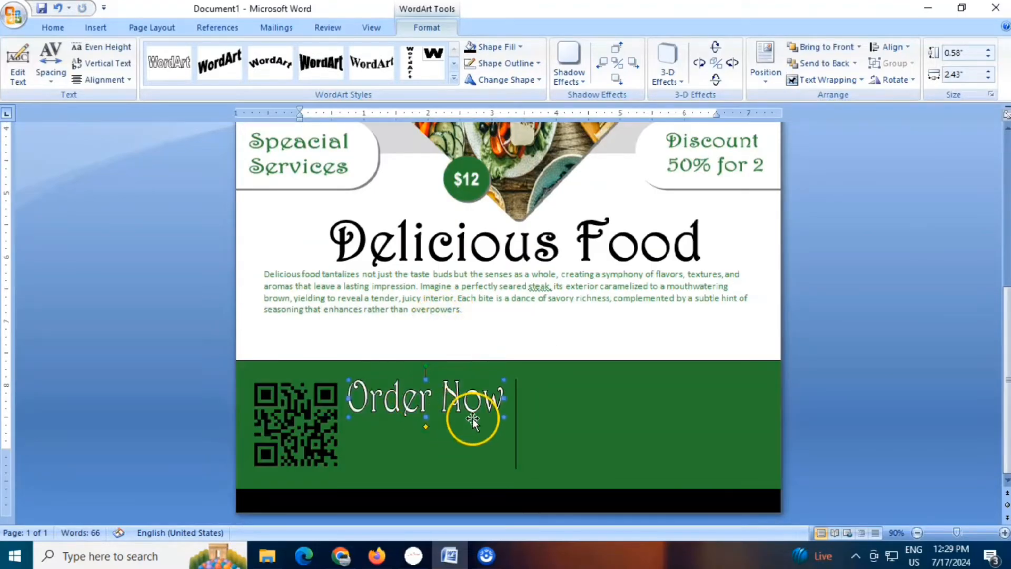
- Reduce the Order Now WordArt's height to 0.47 inches and fill it white
{"action": "left_click", "coordinate": [477, 47]}
{"action": "left_click", "coordinate": [479, 48]}
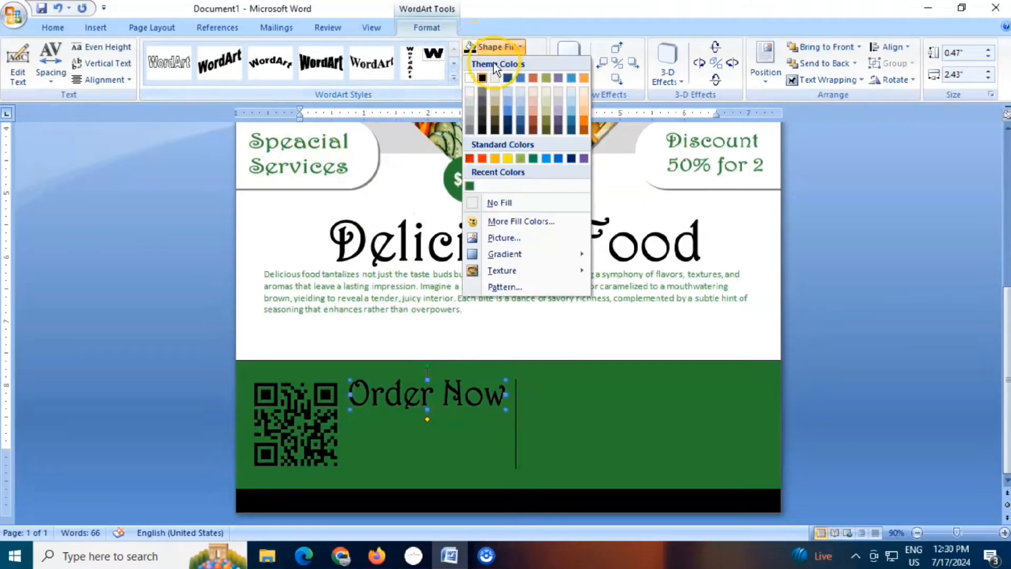
{"action": "left_click", "coordinate": [469, 78]}
- Duplicate the Order Now WordArt directly below itself, replace the copy's text with the contact phone number, and make it smaller
{"action": "left_click_drag", "start_coordinate": [399, 391], "coordinate": [400, 421]}
{"action": "right_click", "coordinate": [399, 421]}
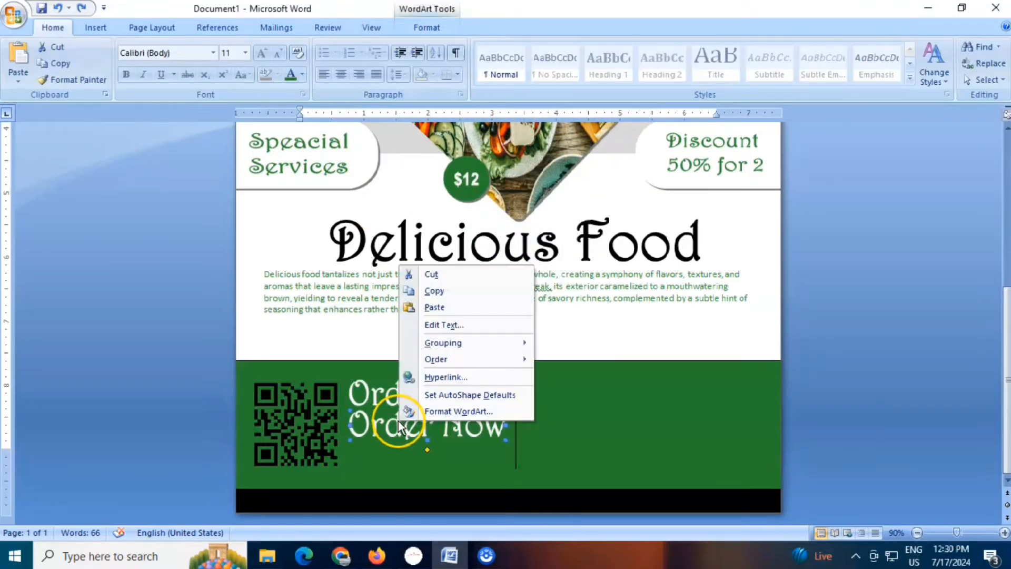
{"action": "left_click", "coordinate": [447, 324]}
{"action": "key", "text": "BackSpace"}
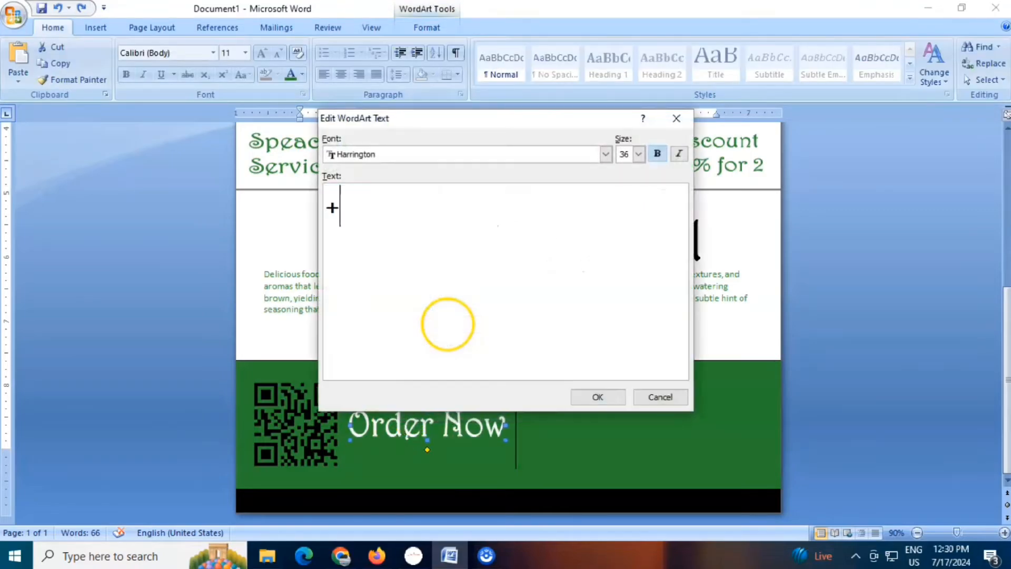
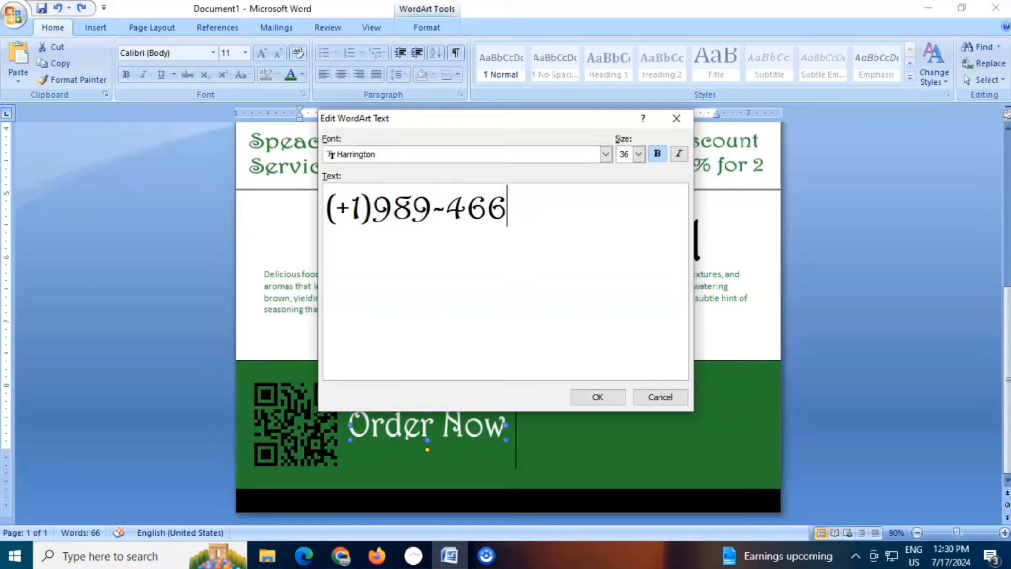
{"action": "left_click", "coordinate": [597, 397]}
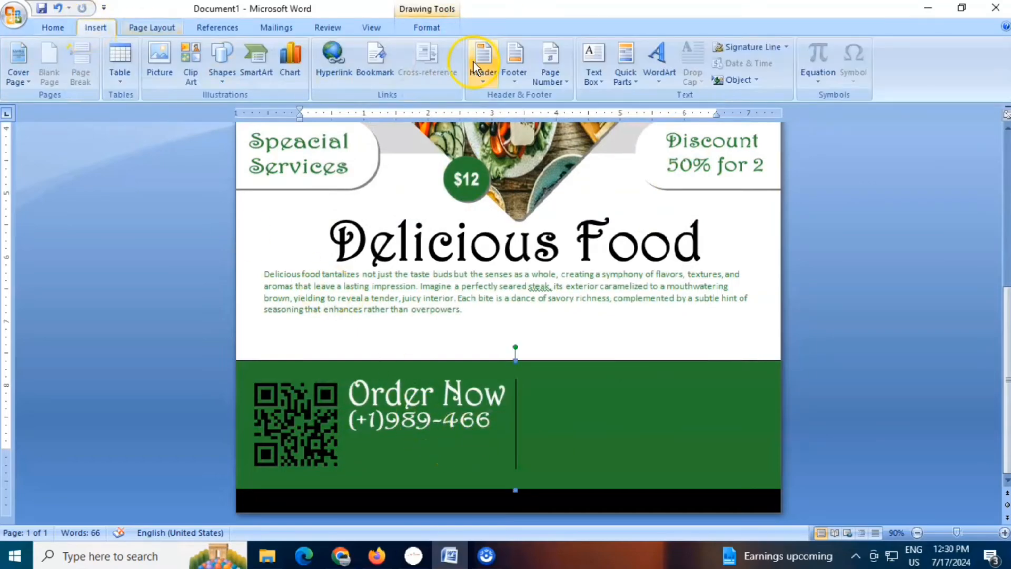
- Draw a text box about 2.43 by 0.73 inches under the phone number and paste the copied ahi tuna description into it
{"action": "left_click", "coordinate": [593, 63]}
{"action": "left_click", "coordinate": [624, 376]}
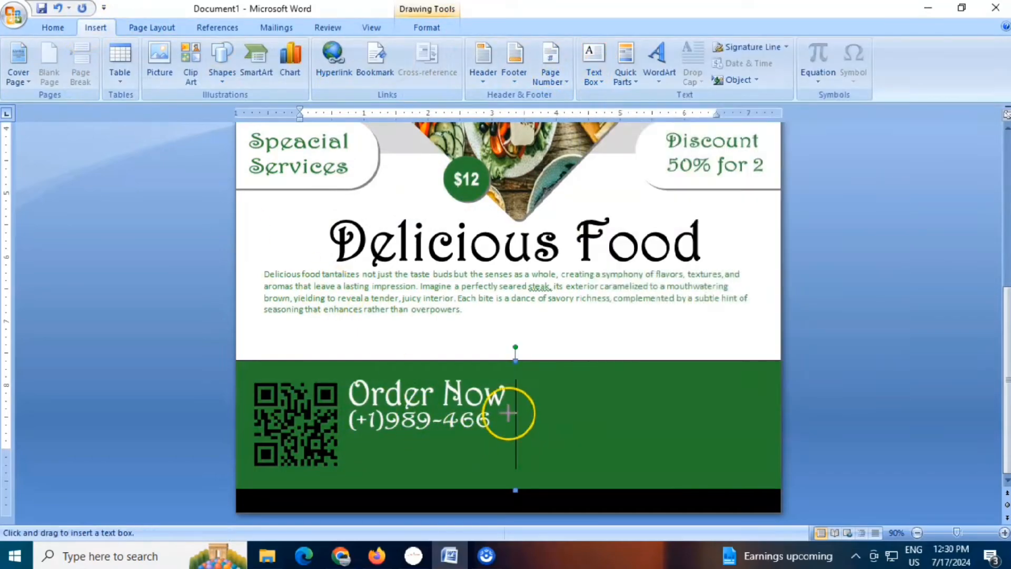
{"action": "mouse_move", "coordinate": [349, 433]}
{"action": "left_mouse_down"}
{"action": "mouse_move", "coordinate": [428, 481]}
{"action": "mouse_move", "coordinate": [506, 480]}
{"action": "left_mouse_up"}
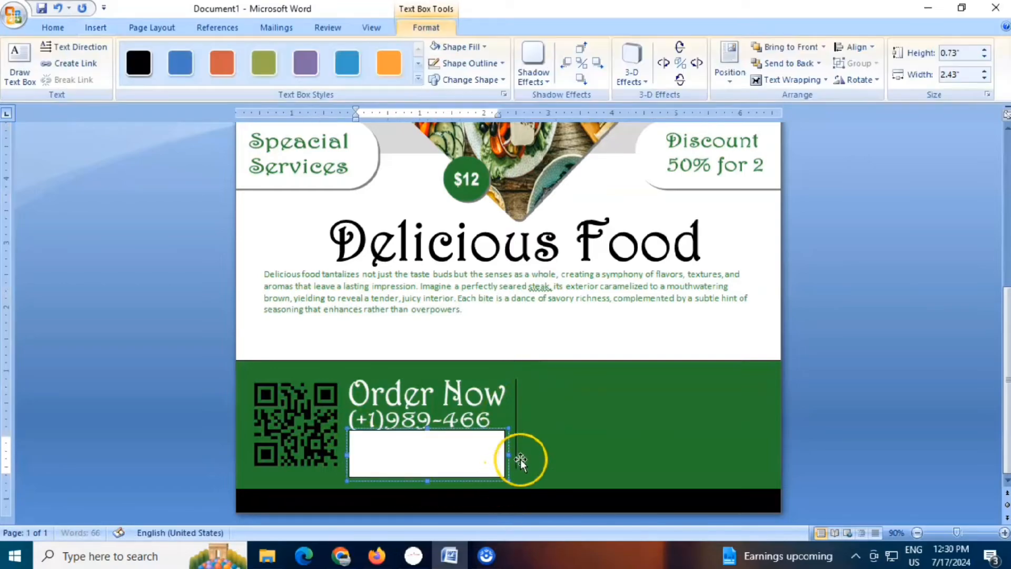
{"action": "left_click", "coordinate": [388, 445]}
{"action": "key", "text": "ctrl+v"}
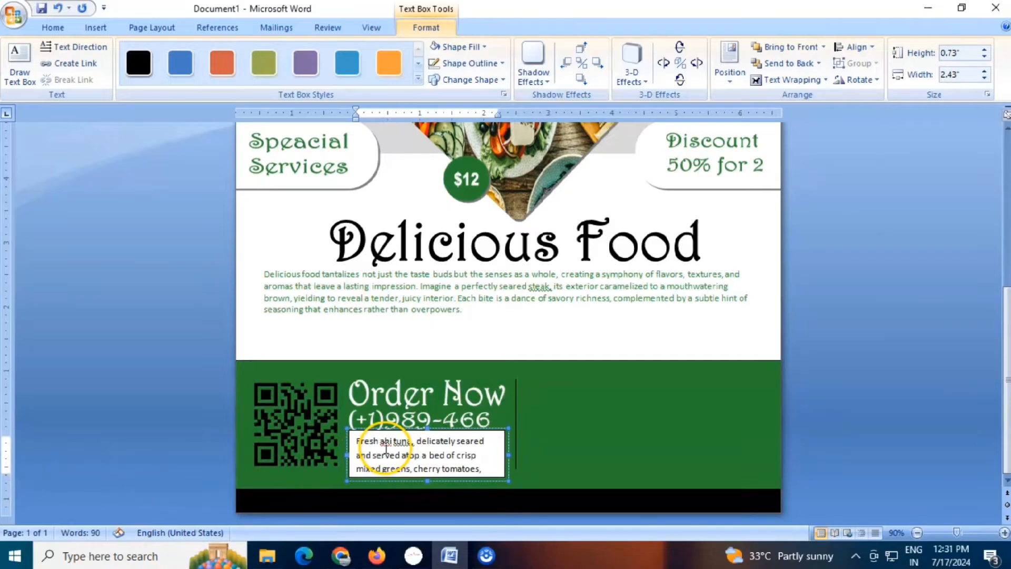
- Remove the space after the tuna paragraph, set its line spacing to 1.0, and enlarge its text box to 2.6 by 0.83 inches
{"action": "triple_click", "coordinate": [347, 456]}
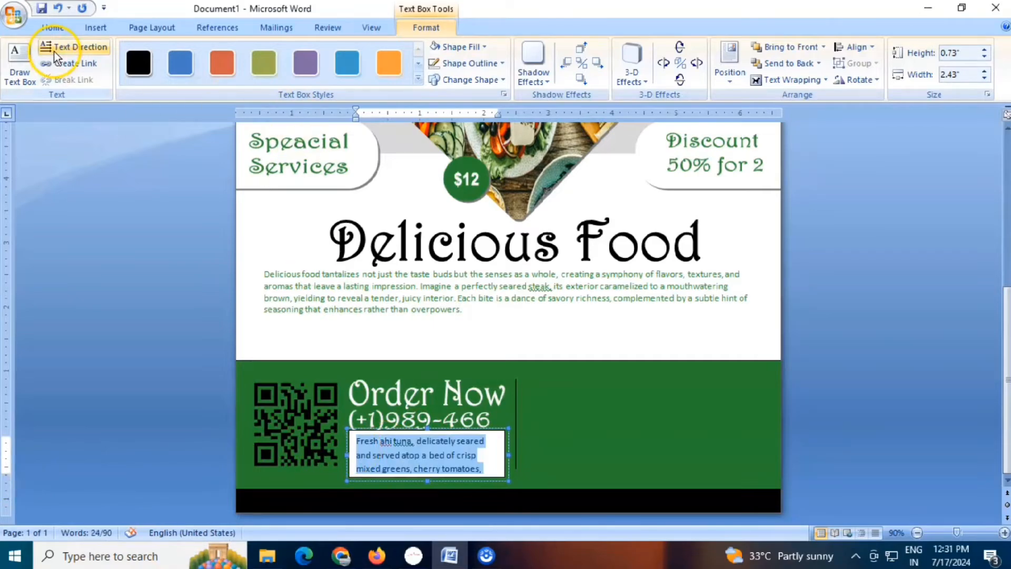
{"action": "left_click", "coordinate": [52, 28]}
{"action": "left_click", "coordinate": [392, 77]}
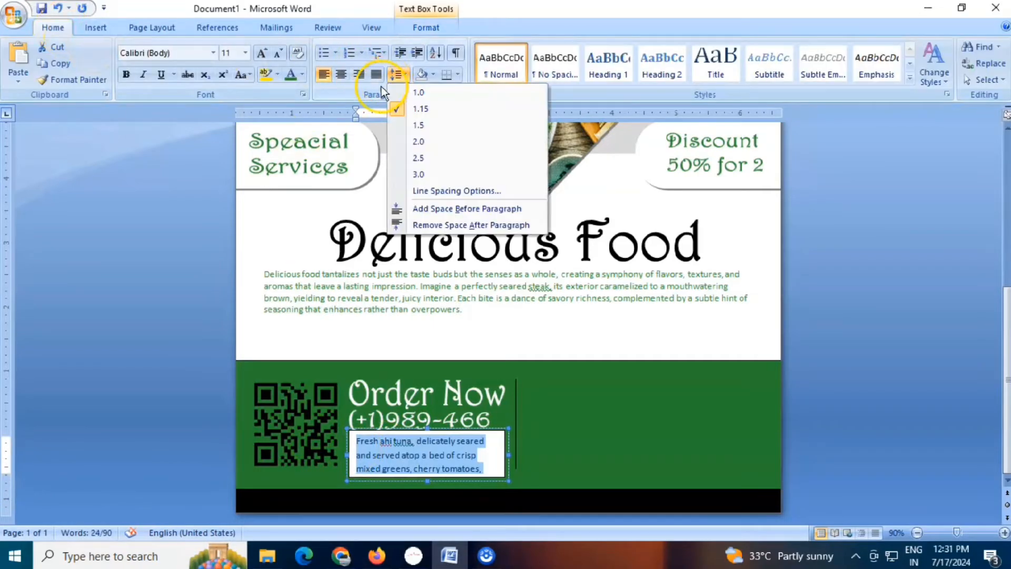
{"action": "left_click", "coordinate": [448, 226]}
{"action": "left_click", "coordinate": [398, 74]}
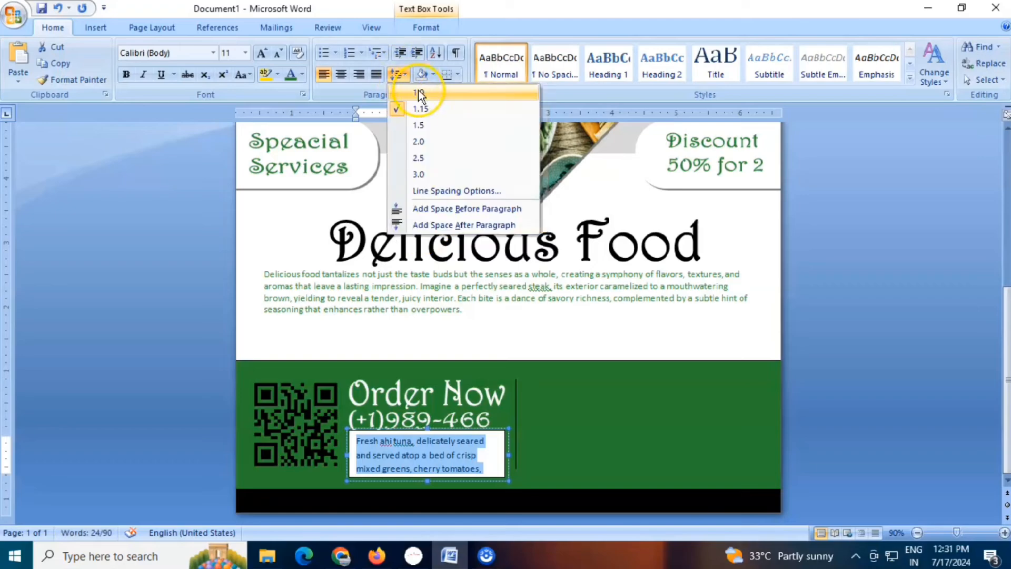
{"action": "left_click", "coordinate": [419, 92]}
{"action": "left_click", "coordinate": [490, 482]}
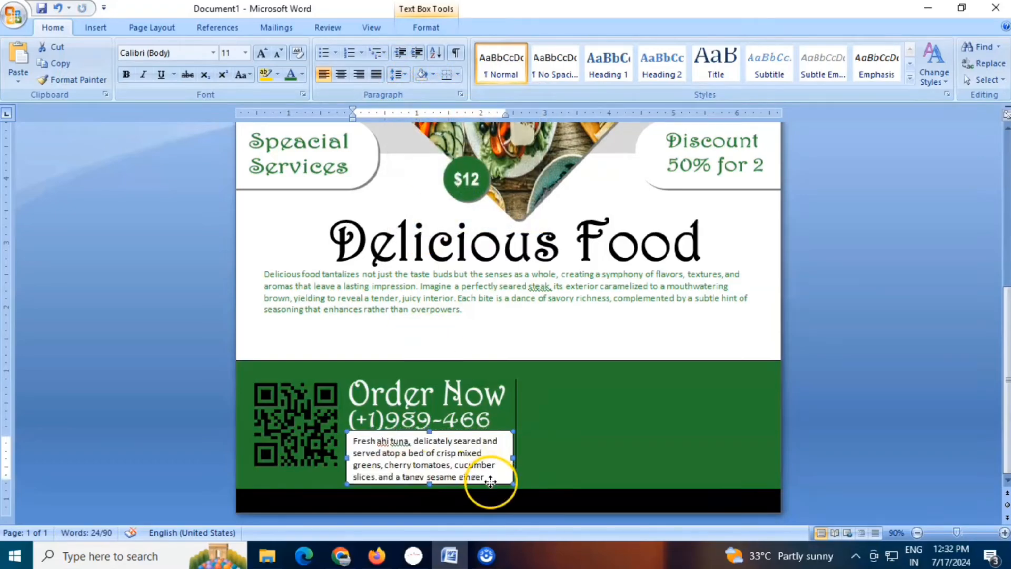
- Remove the fill and the outline from the tuna description's text box
{"action": "left_click", "coordinate": [435, 33]}
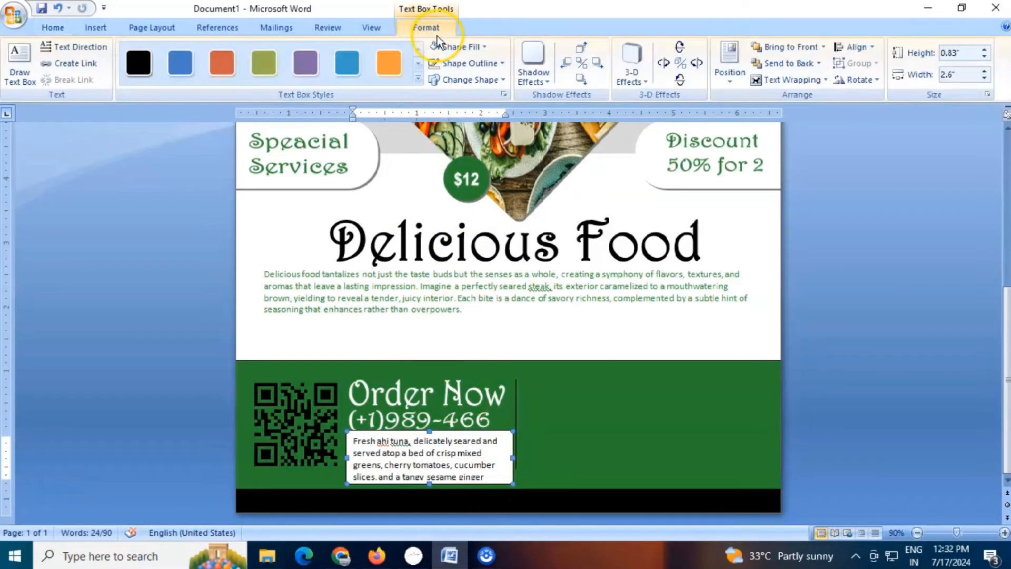
{"action": "left_click", "coordinate": [456, 47]}
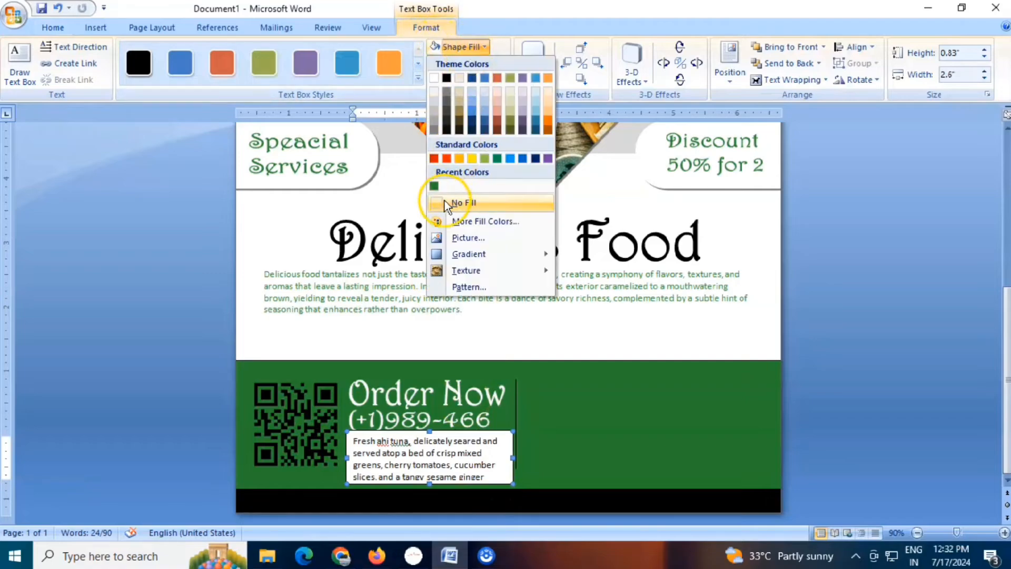
{"action": "left_click", "coordinate": [456, 204]}
{"action": "left_click", "coordinate": [469, 63]}
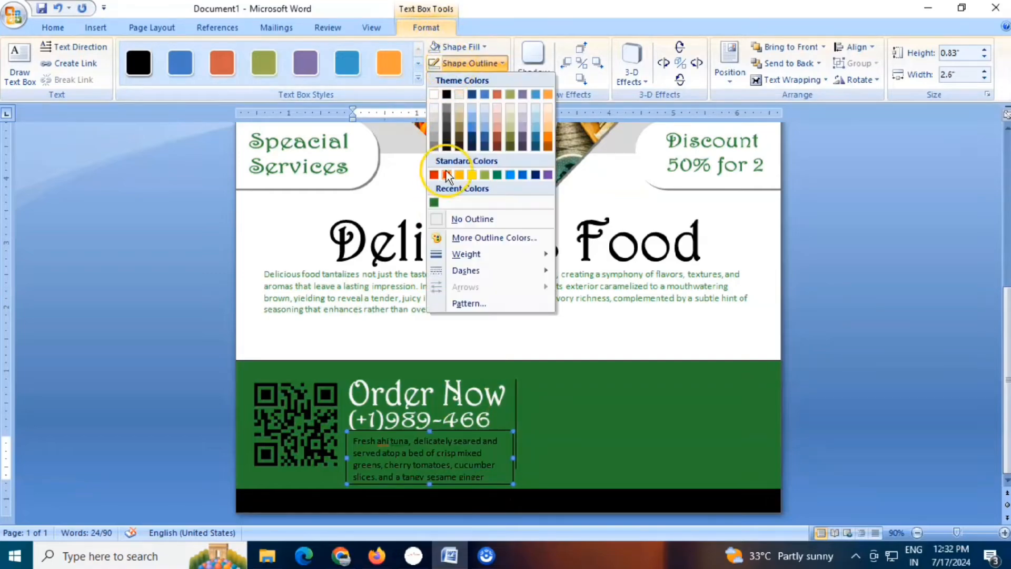
{"action": "left_click", "coordinate": [459, 218]}
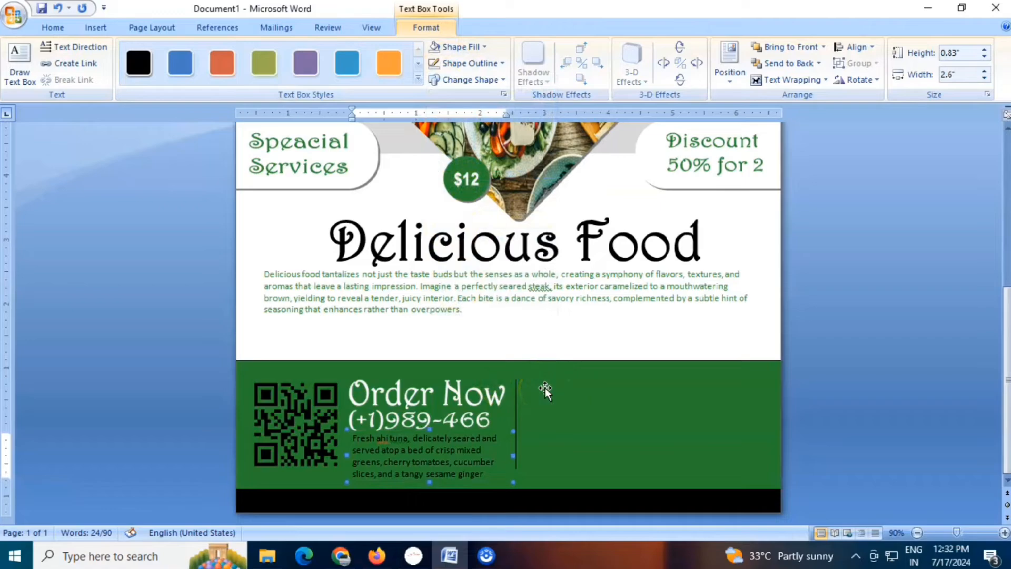
- Color the whole tuna description white and center it in its text box
{"action": "double_click", "coordinate": [477, 463]}
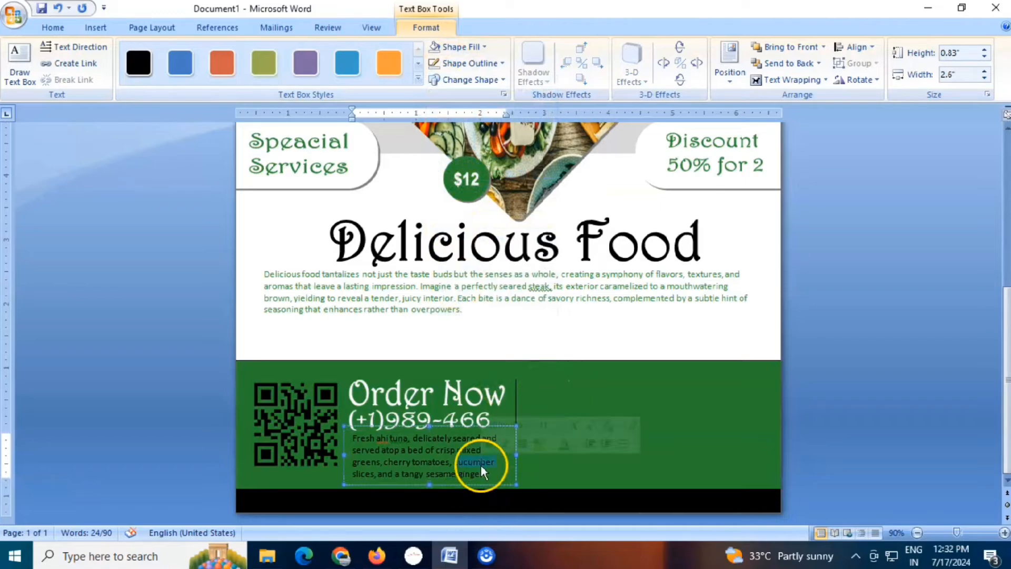
{"action": "key", "text": "ctrl+a"}
{"action": "left_click", "coordinate": [52, 27]}
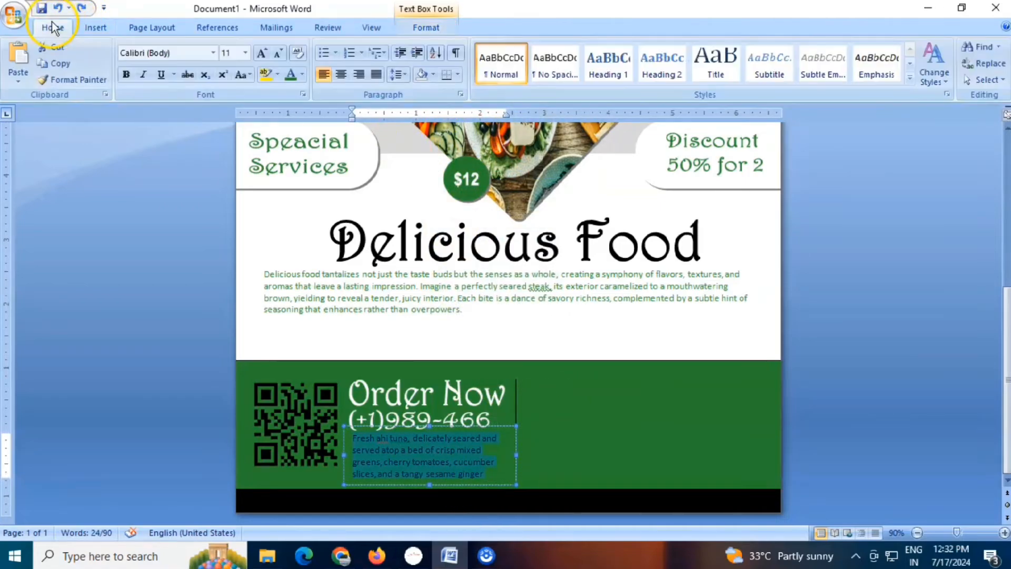
{"action": "left_click", "coordinate": [302, 74]}
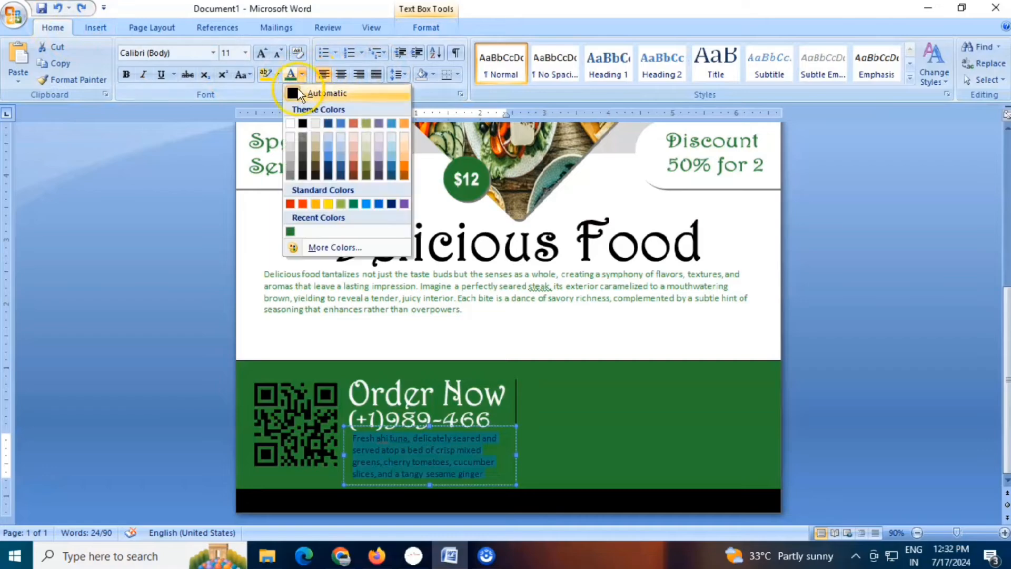
{"action": "left_click", "coordinate": [292, 119]}
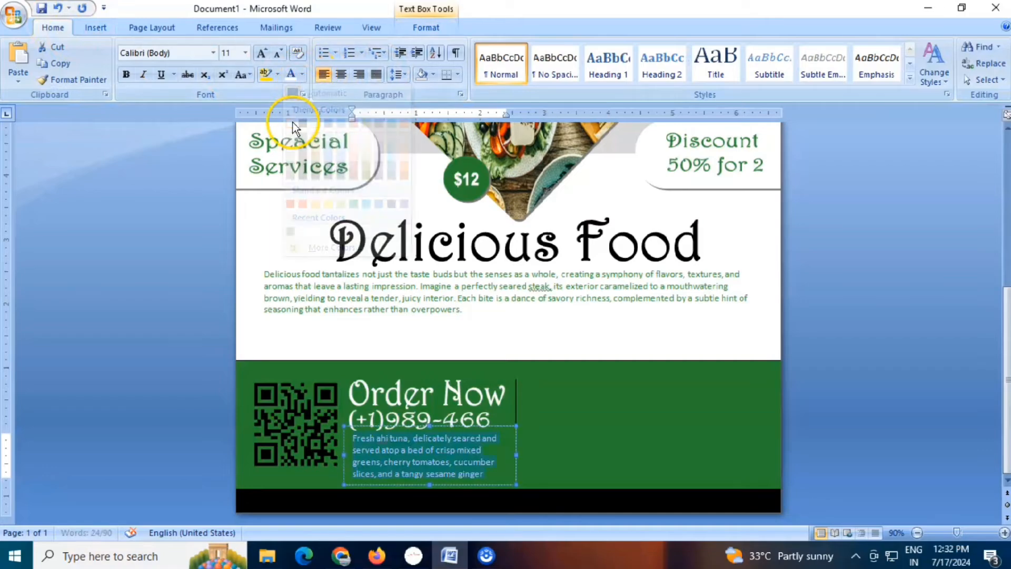
{"action": "left_click", "coordinate": [341, 74]}
{"action": "left_click", "coordinate": [564, 383]}
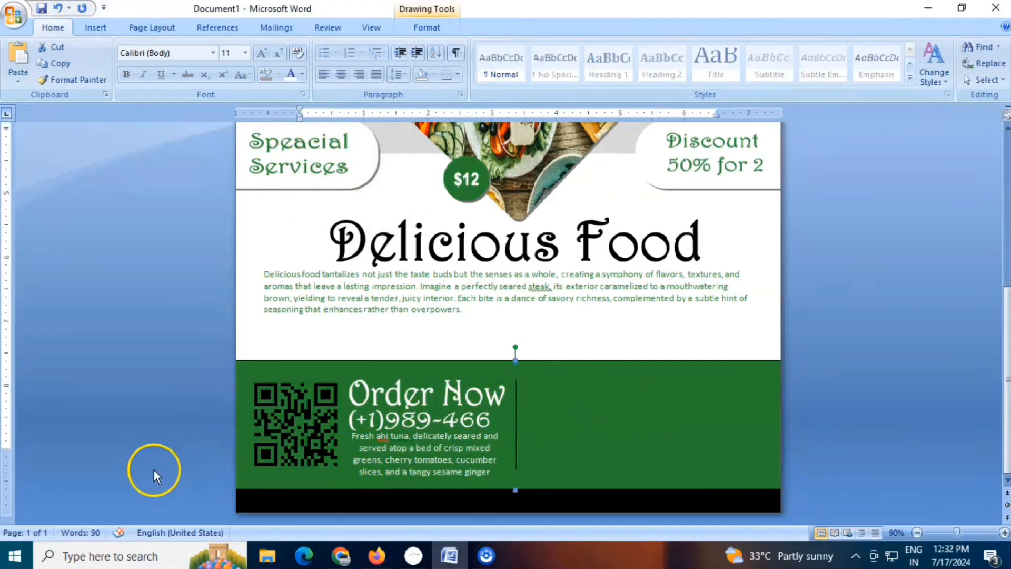
- Insert a WordArt reading "OUR RESTAURENT" in the first style, with Arial Black at size 36
{"action": "left_click", "coordinate": [96, 27]}
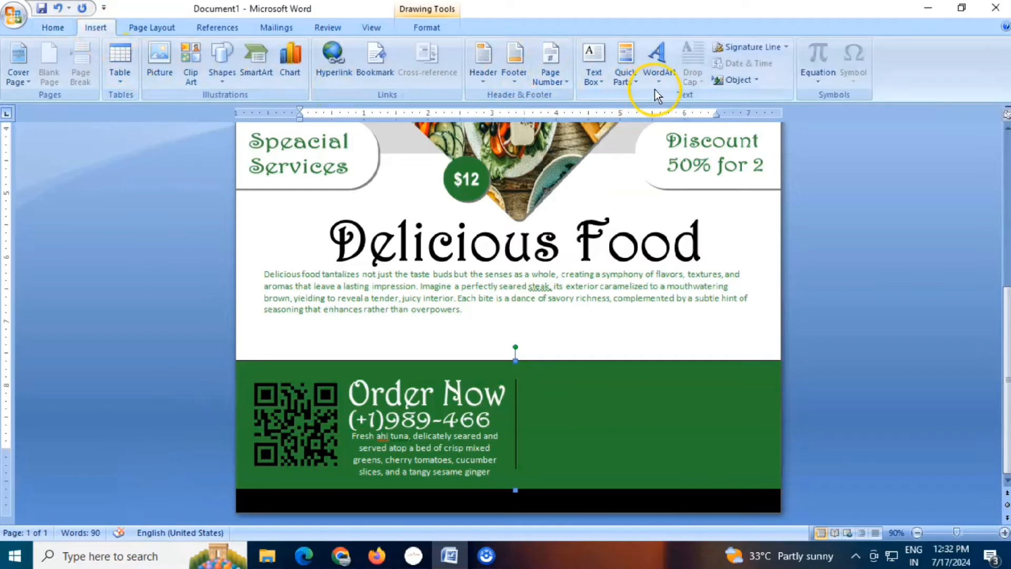
{"action": "left_click", "coordinate": [658, 76]}
{"action": "left_click", "coordinate": [664, 105]}
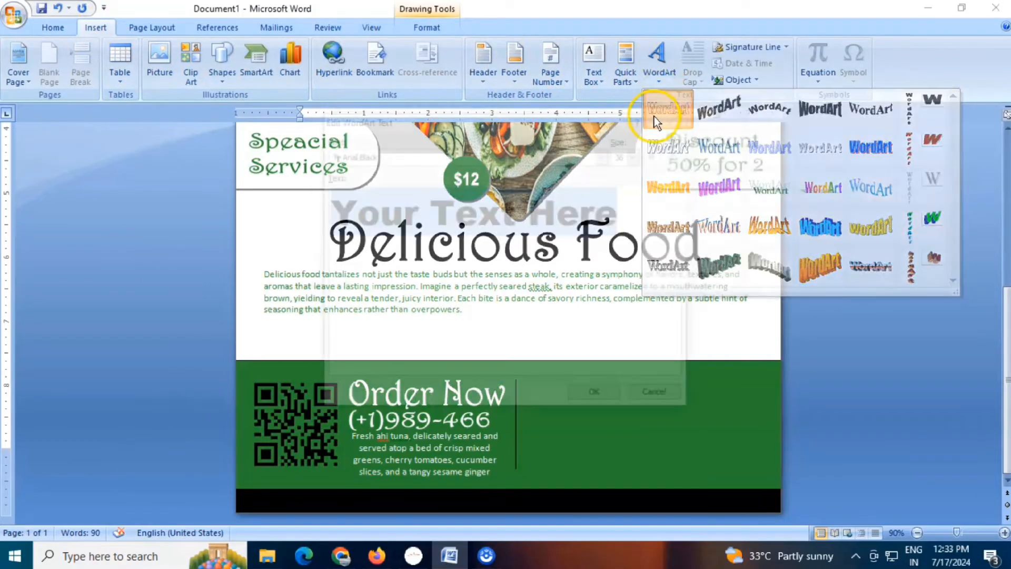
{"action": "type", "text": "ou"}
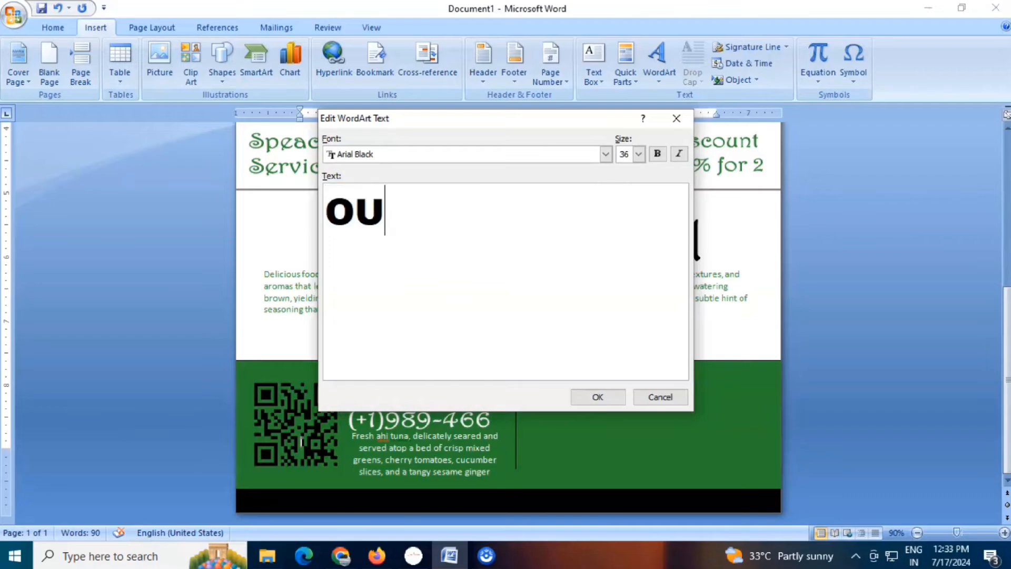
{"action": "type", "text": "R RE"}
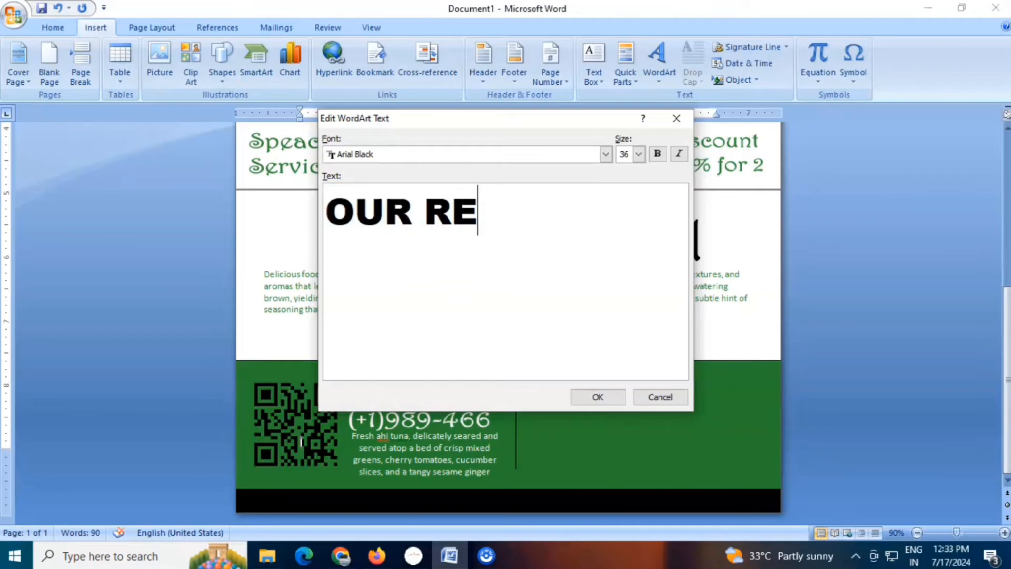
{"action": "type", "text": "A"}
{"action": "key", "text": "BackSpace"}
{"action": "type", "text": "STAUR"}
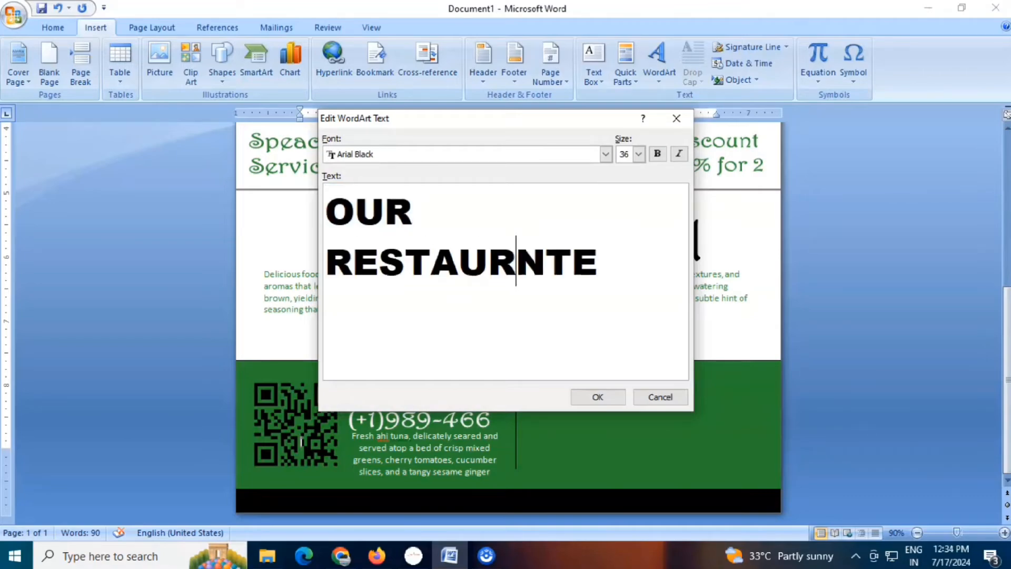
{"action": "type", "text": "E"}
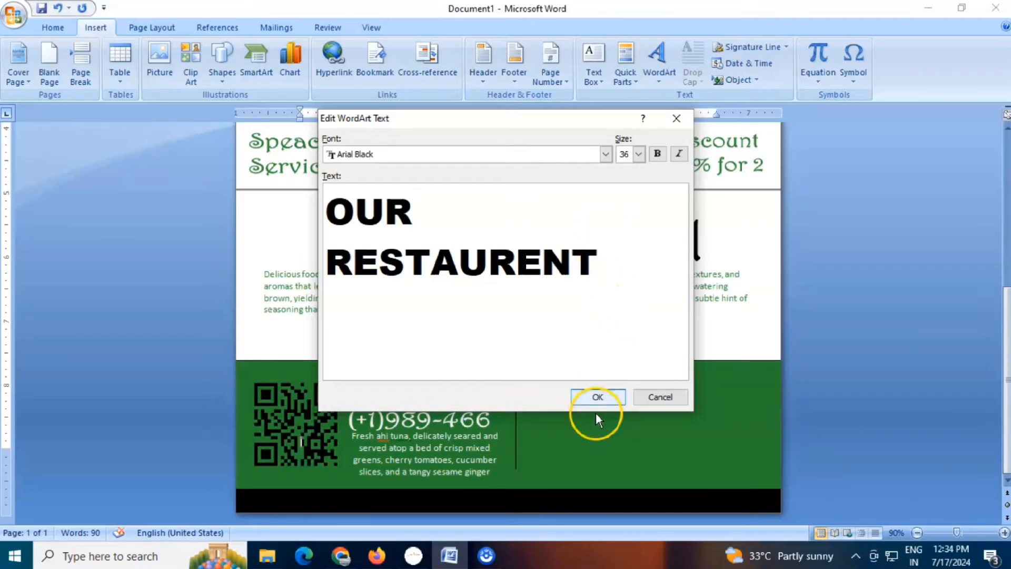
{"action": "left_click", "coordinate": [600, 399]}
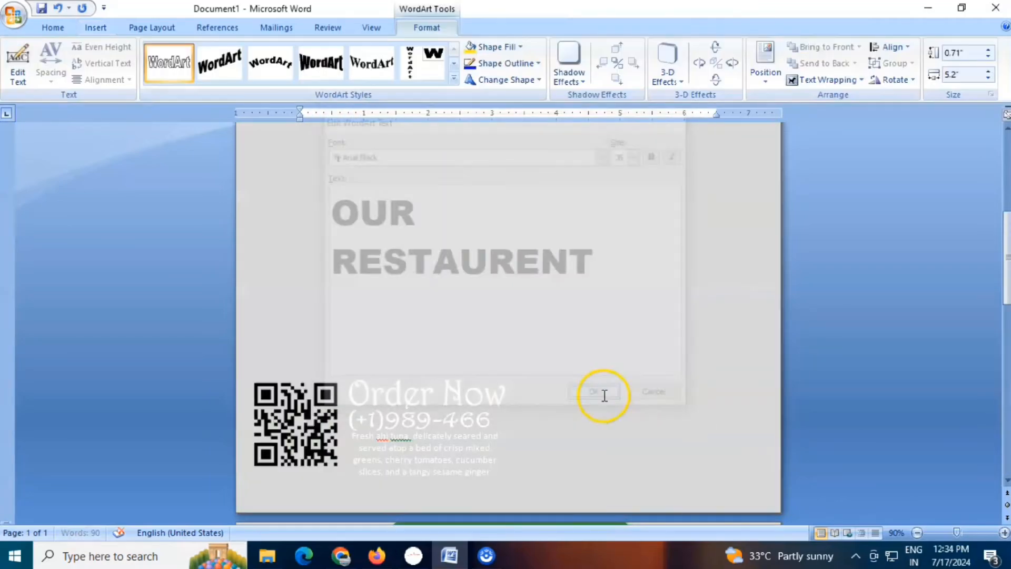
- Float the OUR RESTAURENT WordArt in front of text beside Order Now, size it about 0.42 by 3.77 inches, and fill it black
{"action": "left_click", "coordinate": [826, 82]}
{"action": "left_click", "coordinate": [826, 163]}
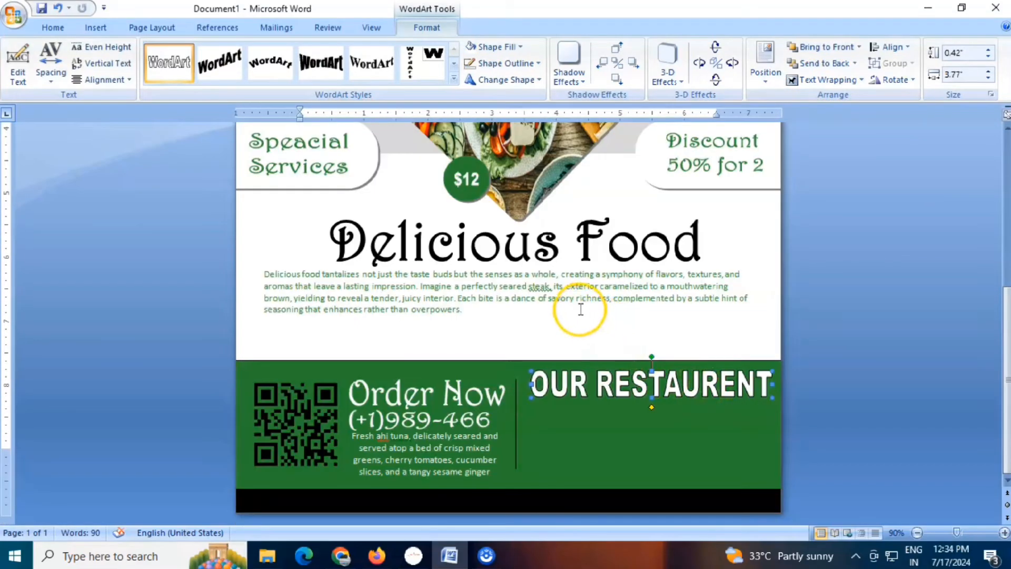
{"action": "left_click", "coordinate": [490, 45]}
{"action": "left_click", "coordinate": [482, 77]}
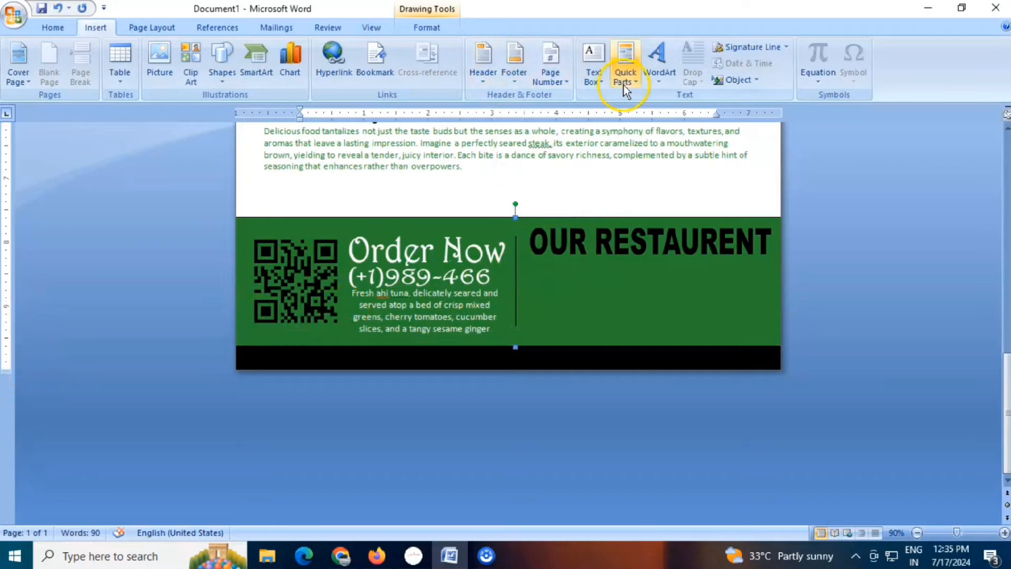
- Draw a text box about 3.77 inches wide and 0.77 inches high directly under the OUR RESTAURENT heading
{"action": "left_click", "coordinate": [605, 79]}
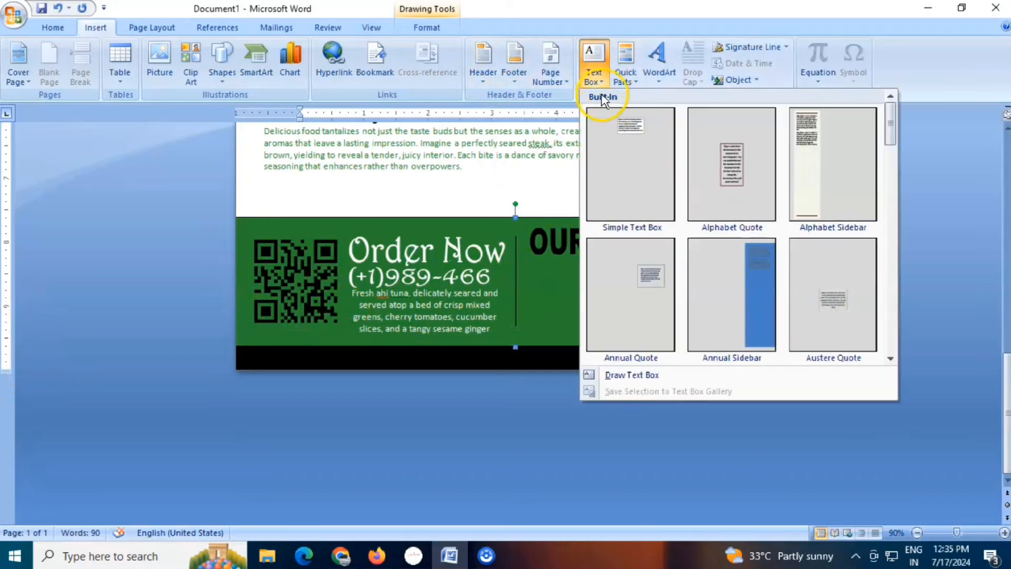
{"action": "left_click", "coordinate": [611, 375]}
{"action": "left_click_drag", "start_coordinate": [530, 260], "coordinate": [715, 287]}
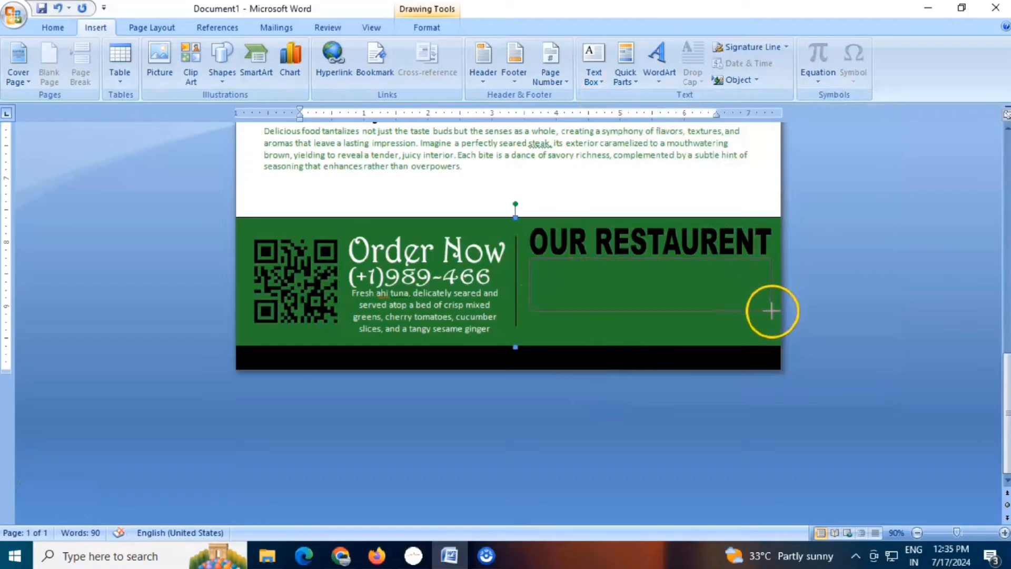
{"action": "left_click_drag", "start_coordinate": [774, 313], "coordinate": [773, 309]}
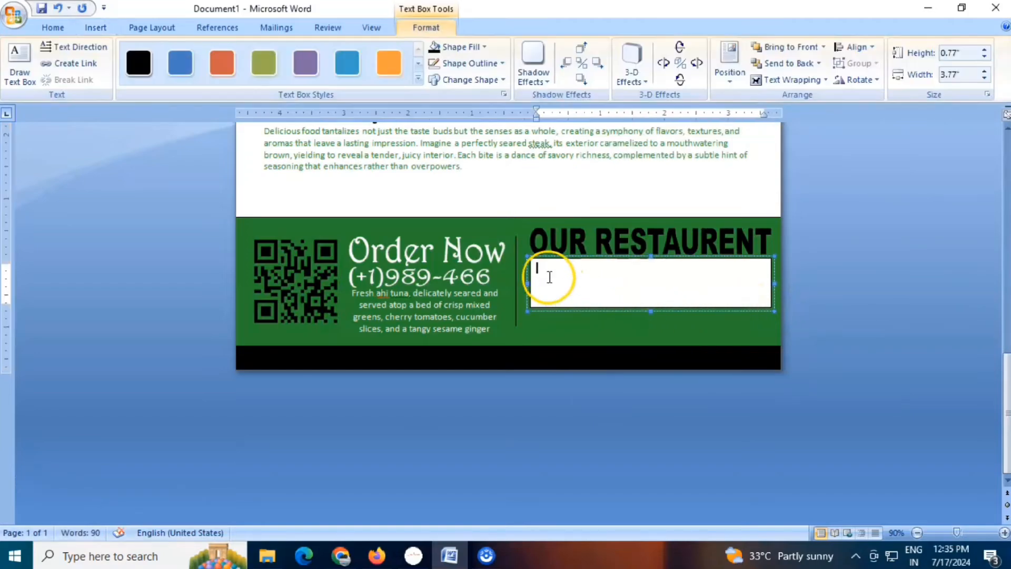
- Enter "Our menu is crafted with care, featuring a delightful array of dishes inspired by global flavors and locally sourced ingredients" in the text box
{"action": "type", "text": "Our menu is crafted with care, featuring a delightful array of dishes inspired by global flavors and locally sourced ingredients"}
{"action": "key", "text": "Escape"}
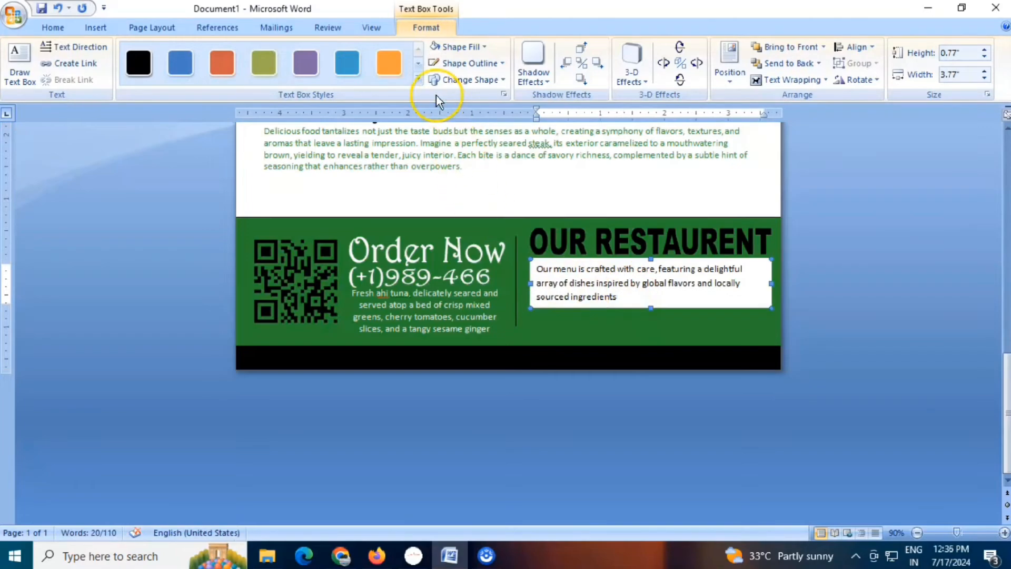
- Remove the outline and fill from the menu description's text box under OUR RESTAURENT
{"action": "left_click", "coordinate": [451, 62]}
{"action": "left_click", "coordinate": [446, 216]}
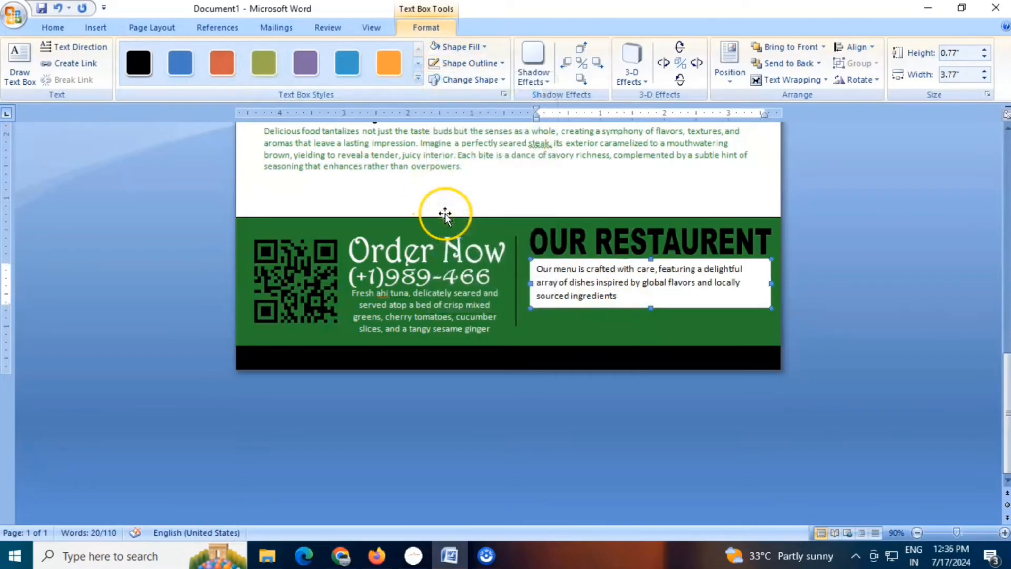
{"action": "left_click", "coordinate": [459, 47]}
{"action": "left_click", "coordinate": [463, 203]}
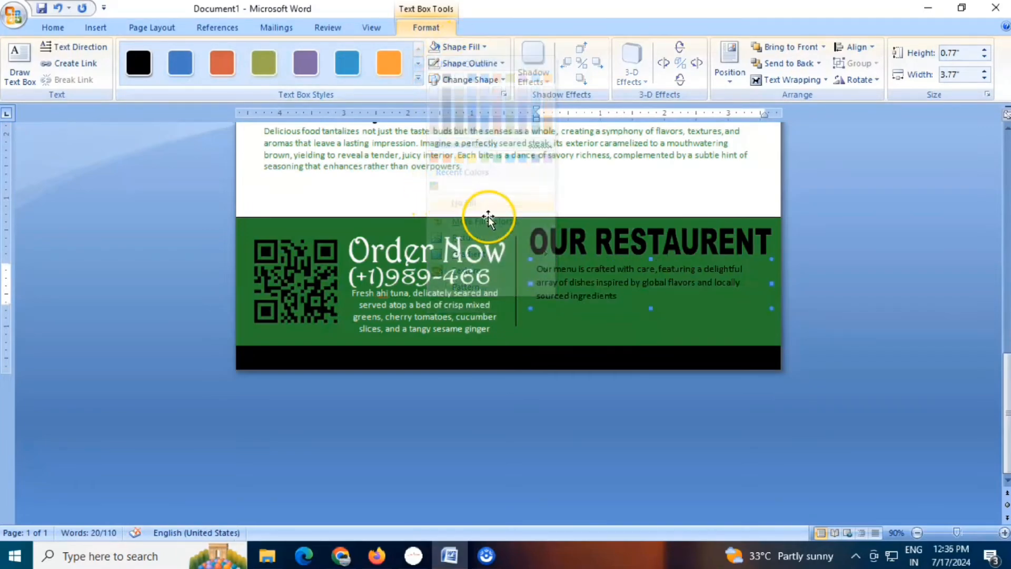
- Color the entire menu description under the OUR RESTAURENT heading white
{"action": "left_click", "coordinate": [621, 295]}
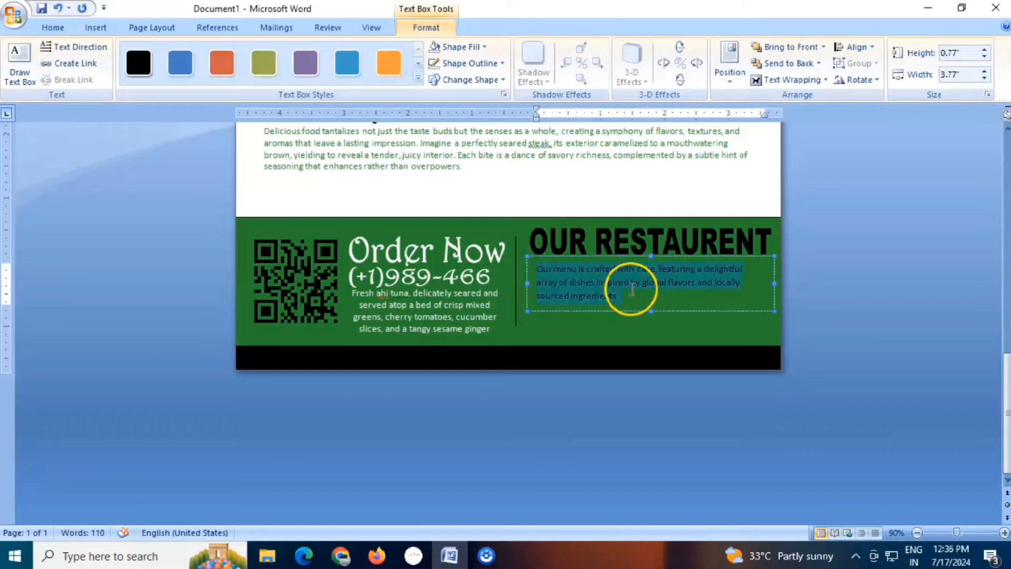
{"action": "left_click", "coordinate": [57, 29]}
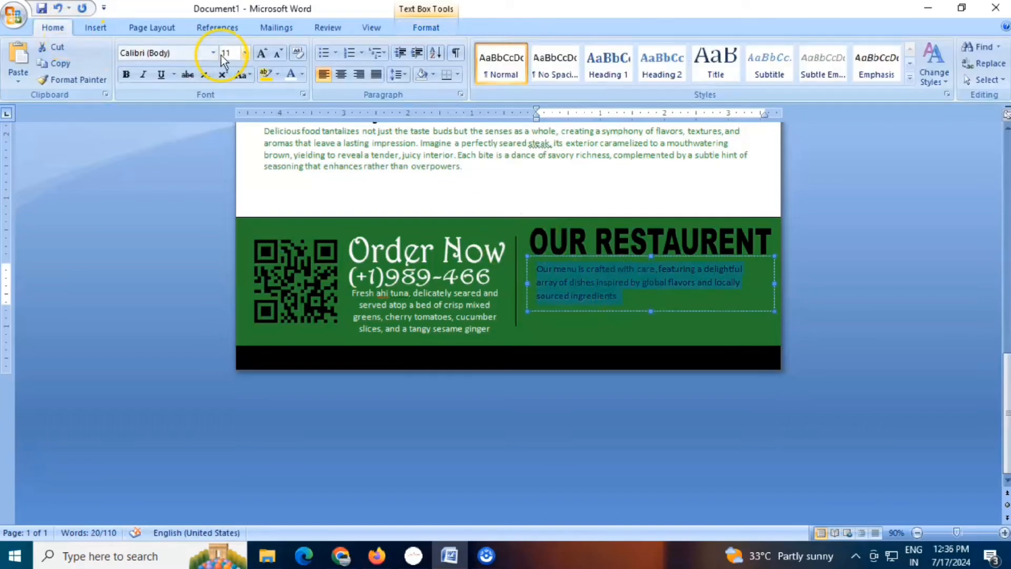
{"action": "left_click", "coordinate": [291, 76]}
- Duplicate the menu description's text box and align the copy directly below the original
{"action": "left_click_drag", "start_coordinate": [565, 309], "coordinate": [573, 326], "text": "ctrl"}
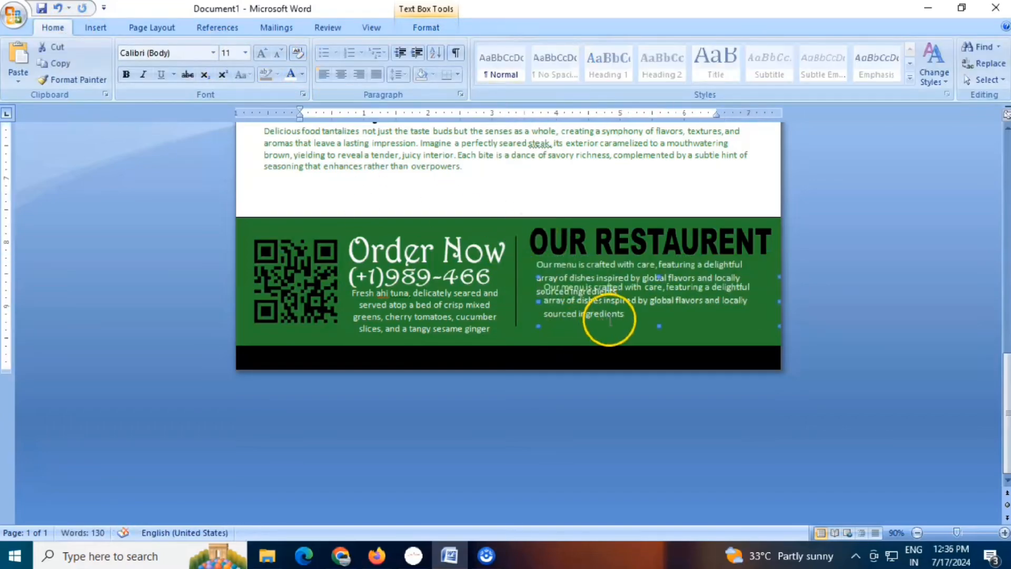
{"action": "key", "text": "Down"}
{"action": "key", "text": "Down"}
{"action": "key", "text": "Down"}
{"action": "key", "text": "Down"}
{"action": "key", "text": "Down"}
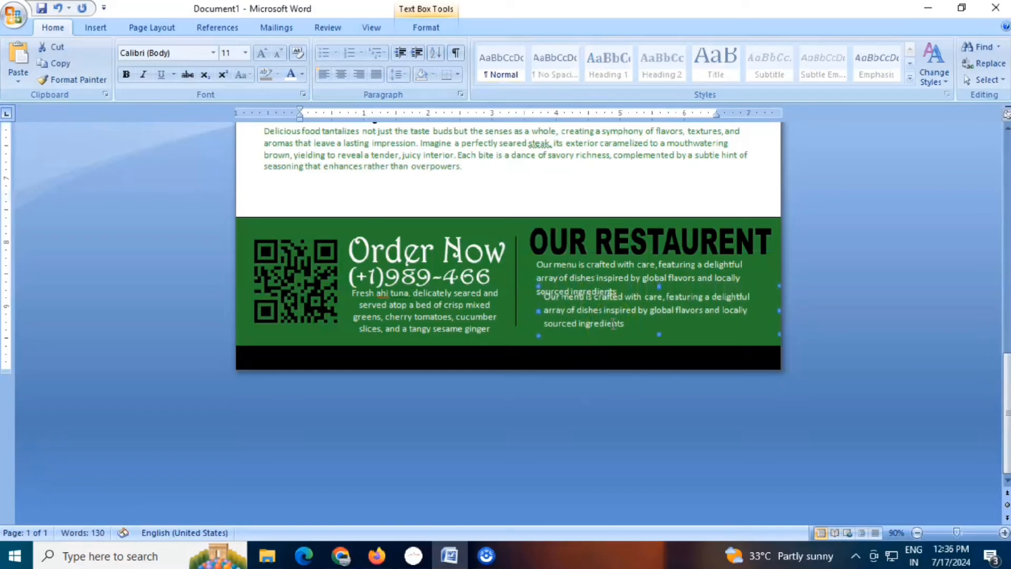
{"action": "key", "text": "Left"}
{"action": "key", "text": "Left"}
{"action": "key", "text": "Left"}
{"action": "key", "text": "Left"}
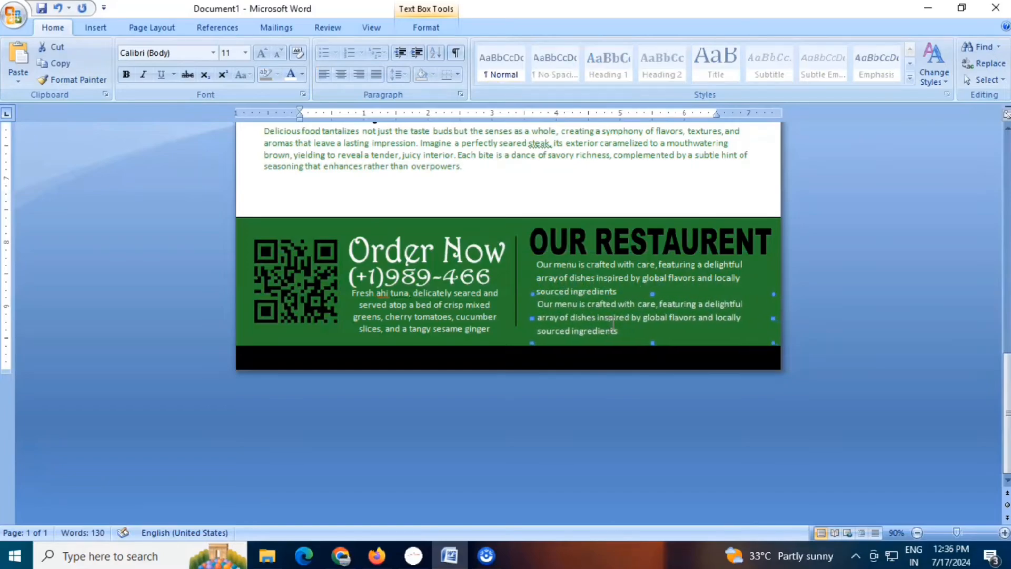
- Replace the copied text with the restaurant's street address and a second line reading "Mon – Sun - 10AM – 10PM"
{"action": "left_click", "coordinate": [647, 335]}
{"action": "key", "text": "ctrl+a"}
{"action": "key", "text": "BackSpace"}
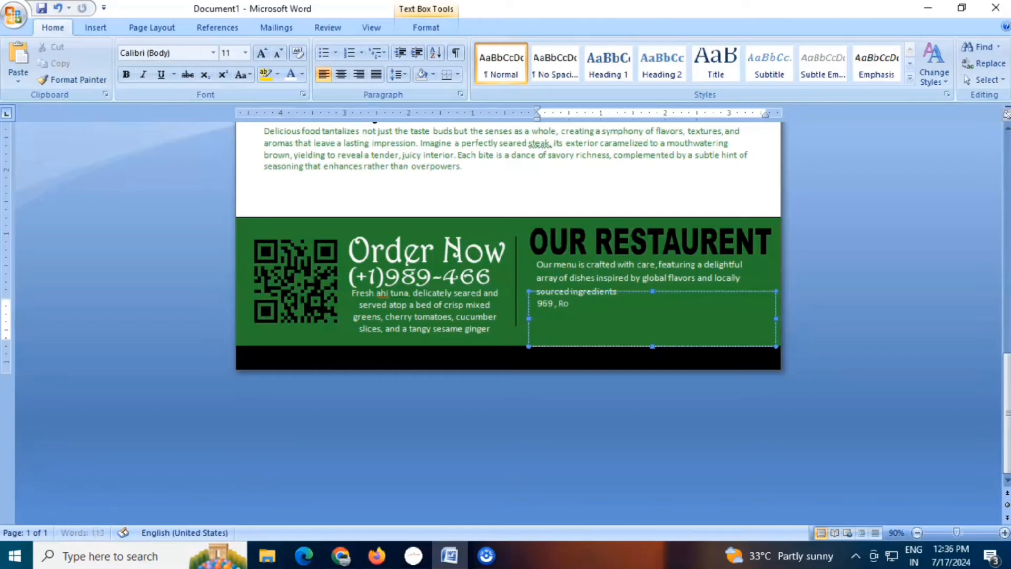
{"action": "type", "text": "969 , Robin"}
{"action": "left_click", "coordinate": [562, 316]}
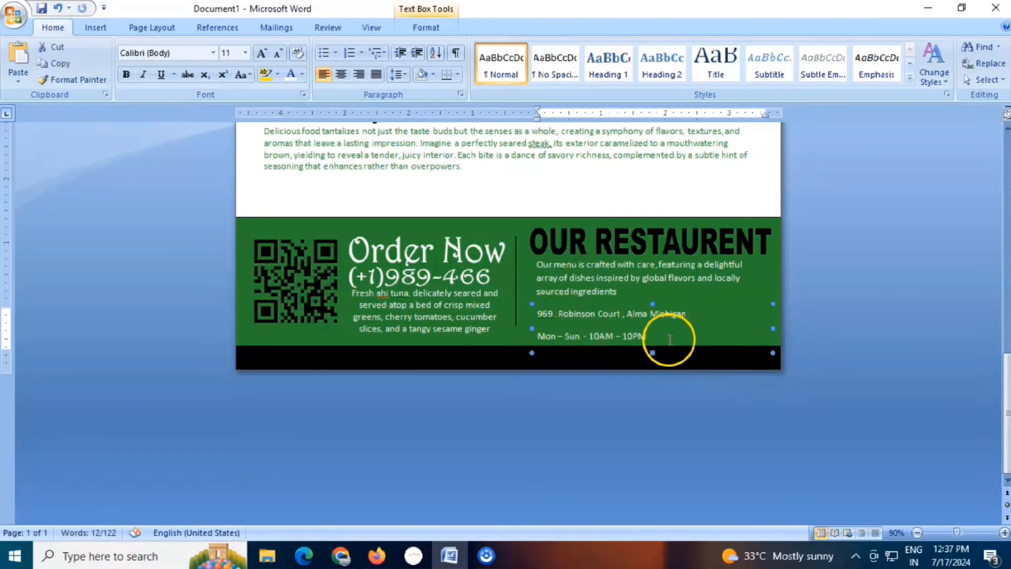
- Set the address and opening hours lines to 1.0 line spacing and remove the space after each paragraph
{"action": "left_click_drag", "start_coordinate": [669, 339], "coordinate": [542, 316]}
{"action": "left_click", "coordinate": [399, 74]}
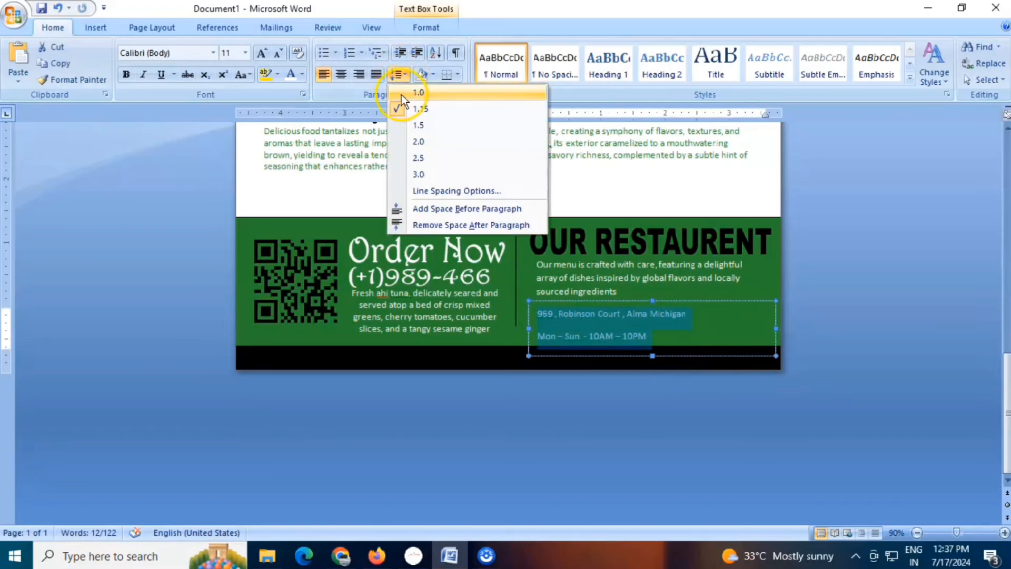
{"action": "left_click", "coordinate": [404, 94]}
{"action": "left_click", "coordinate": [399, 74]}
{"action": "left_click", "coordinate": [422, 224]}
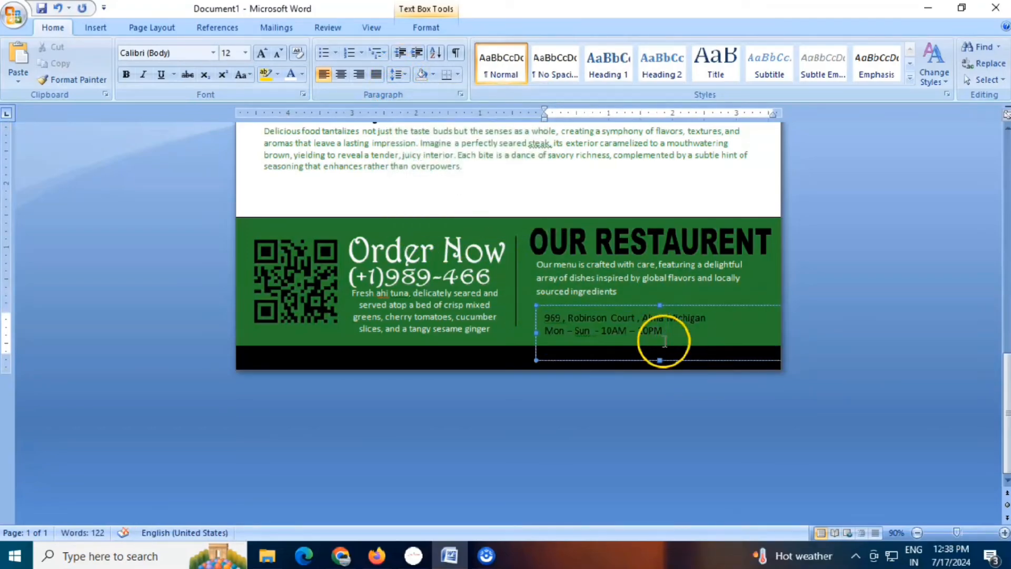
- Color the address and opening hours lines white and deselect their text box
{"action": "left_click_drag", "start_coordinate": [666, 340], "coordinate": [545, 318]}
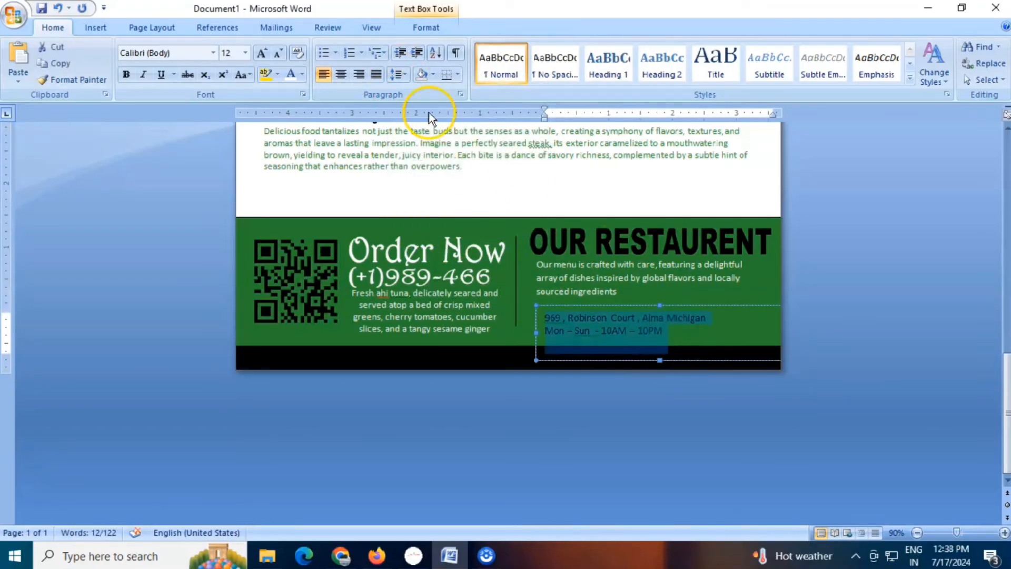
{"action": "left_click", "coordinate": [296, 75]}
{"action": "left_click", "coordinate": [895, 337]}
{"action": "scroll", "coordinate": [431, 315], "scroll_direction": "up", "scroll_amount": 1}
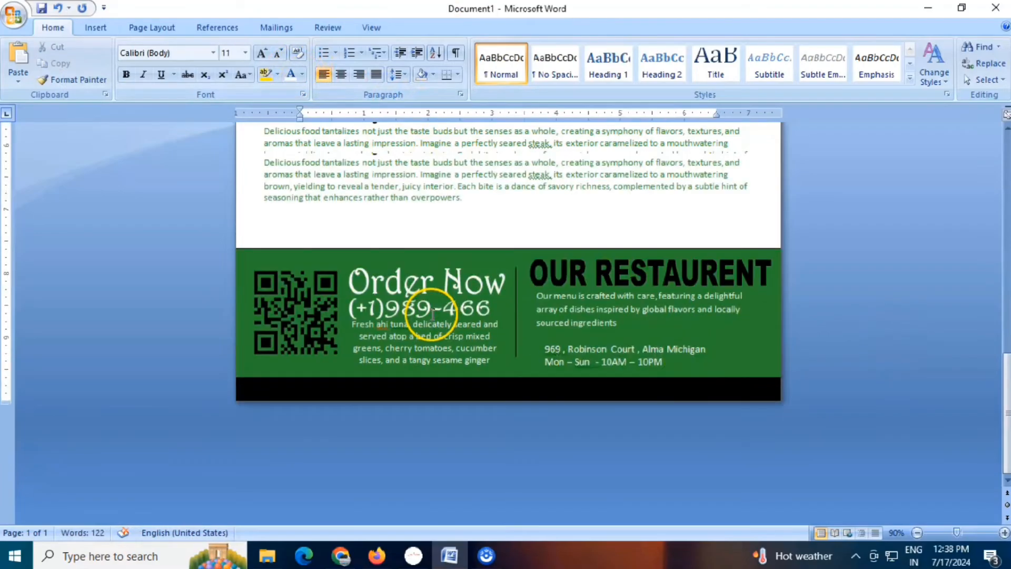
- Insert the square Facebook icon picture from the PNG folder and set its text wrapping to In Front of Text
{"action": "scroll", "coordinate": [432, 315], "scroll_direction": "up", "scroll_amount": 3}
{"action": "scroll", "coordinate": [432, 316], "scroll_direction": "down", "scroll_amount": 1}
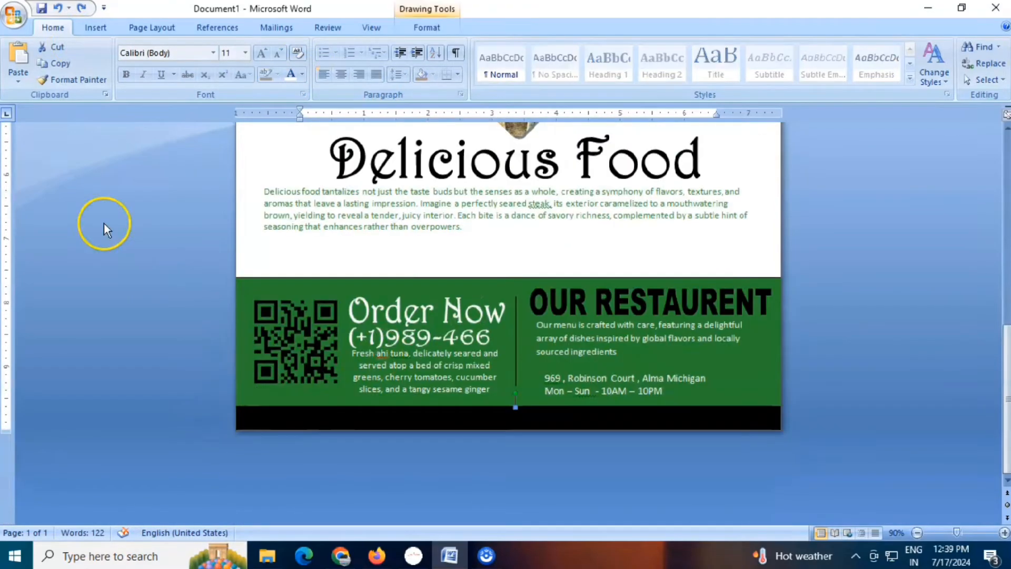
{"action": "left_click", "coordinate": [85, 30]}
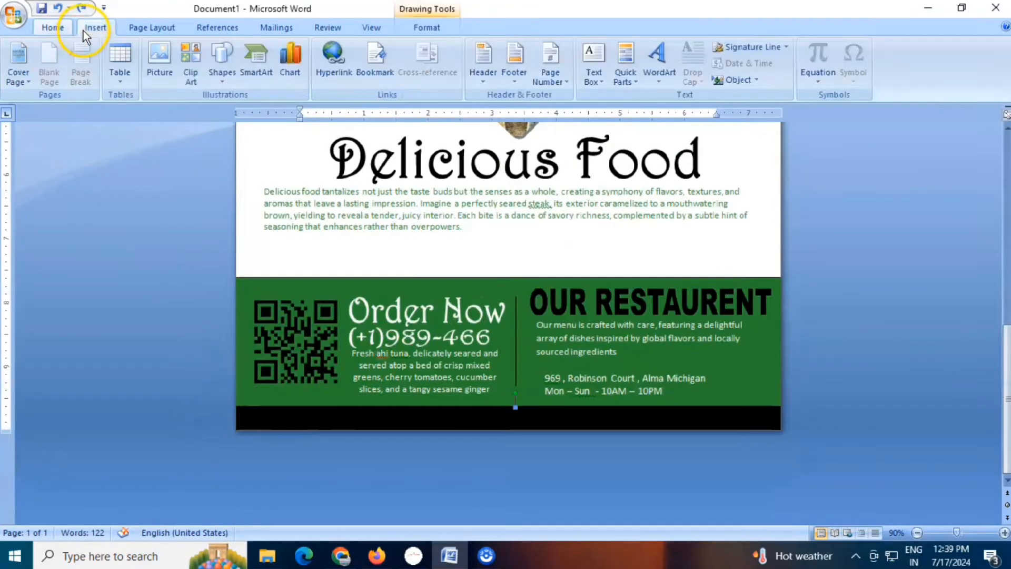
{"action": "left_click", "coordinate": [156, 63]}
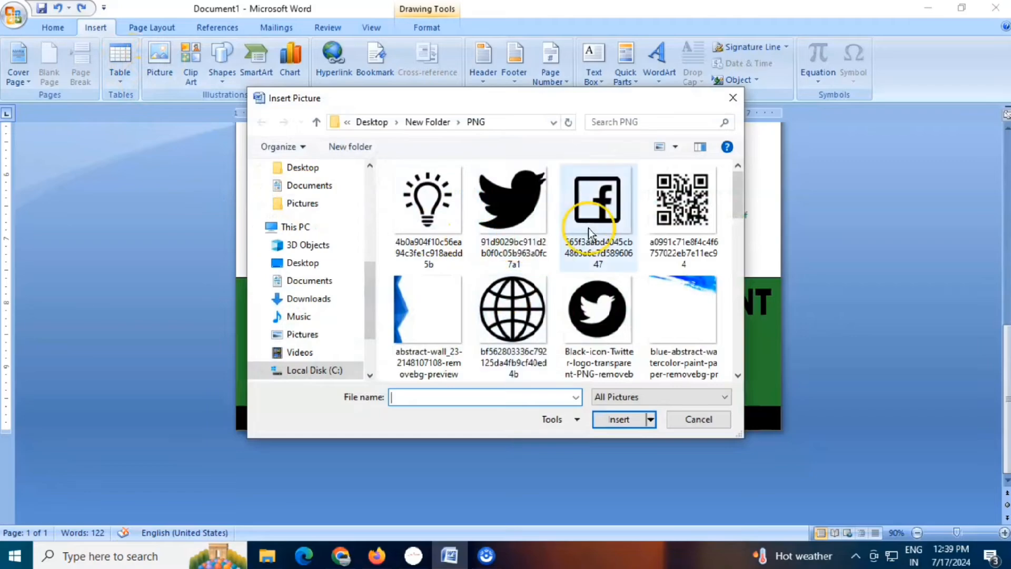
{"action": "left_click", "coordinate": [605, 220]}
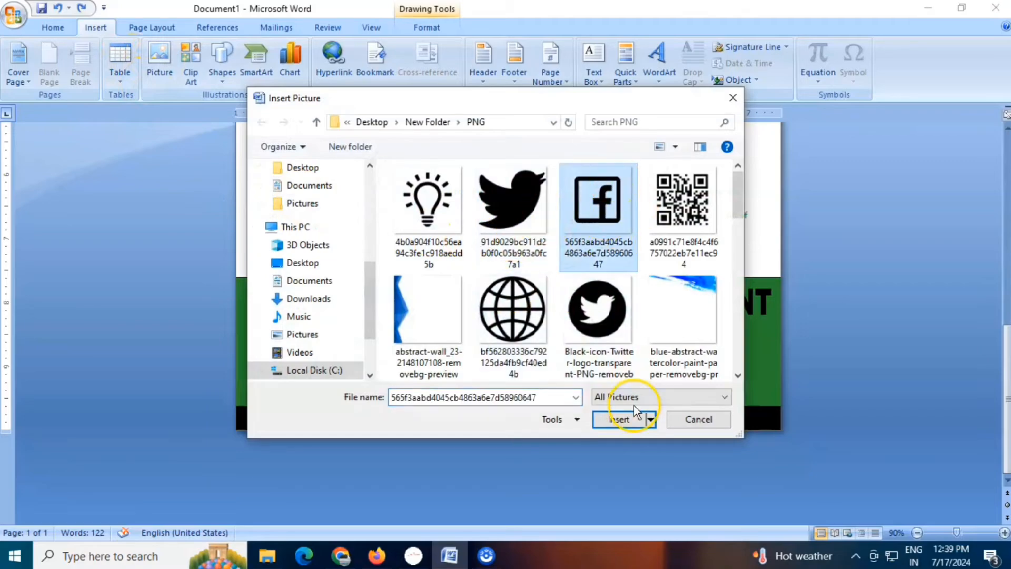
{"action": "left_click", "coordinate": [624, 419]}
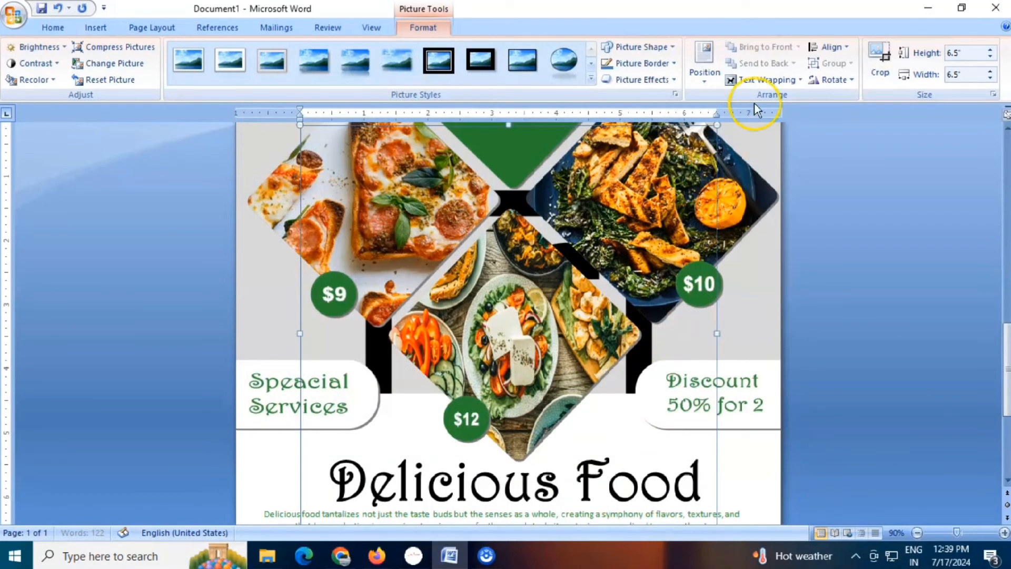
{"action": "left_click", "coordinate": [764, 80]}
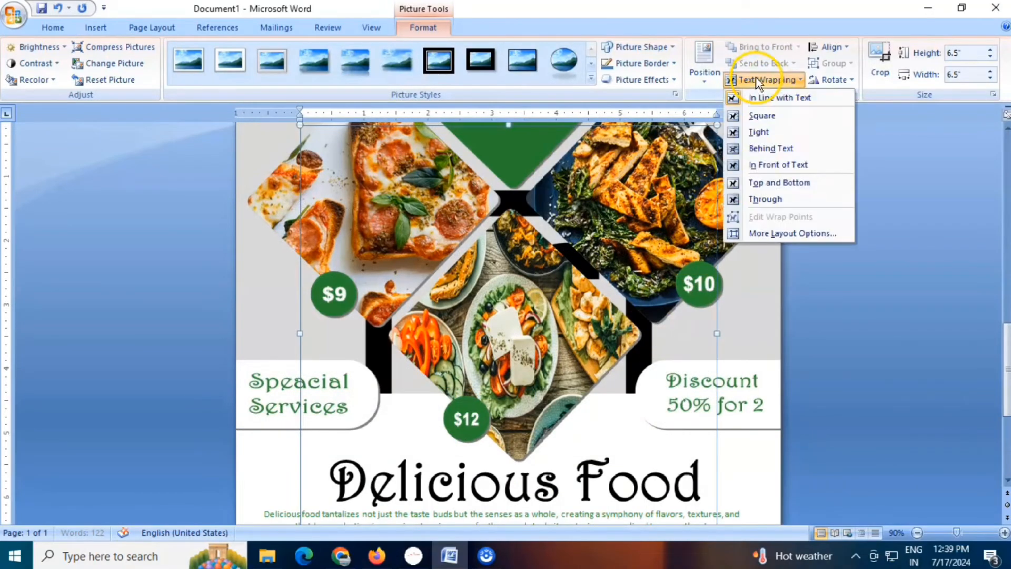
{"action": "left_click", "coordinate": [748, 163]}
- Shrink the Facebook icon to 0.51" and place it on the black strip beneath the QR code
{"action": "scroll", "coordinate": [545, 303], "scroll_direction": "up", "scroll_amount": 2}
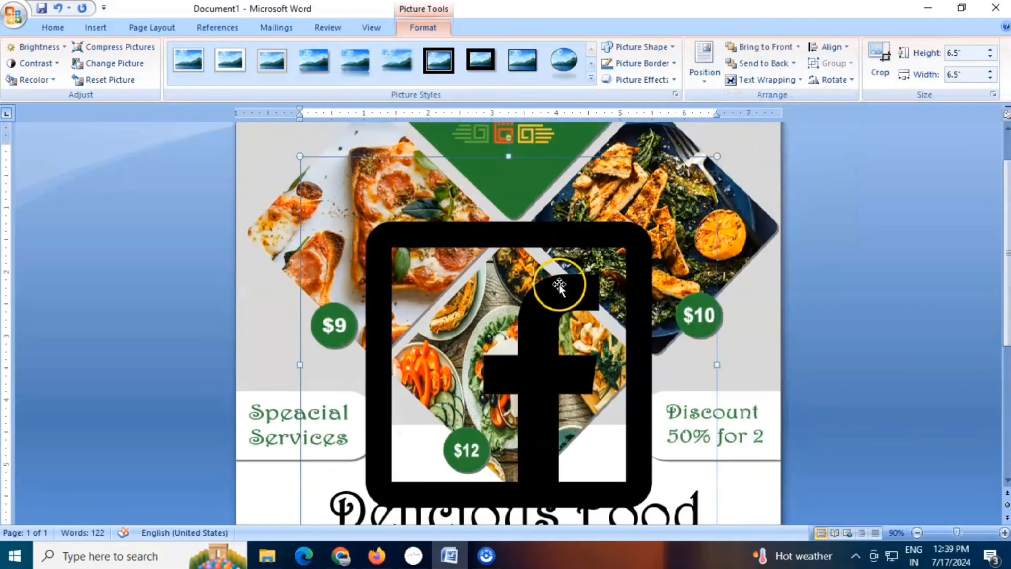
{"action": "left_click", "coordinate": [725, 150]}
{"action": "left_click", "coordinate": [714, 170]}
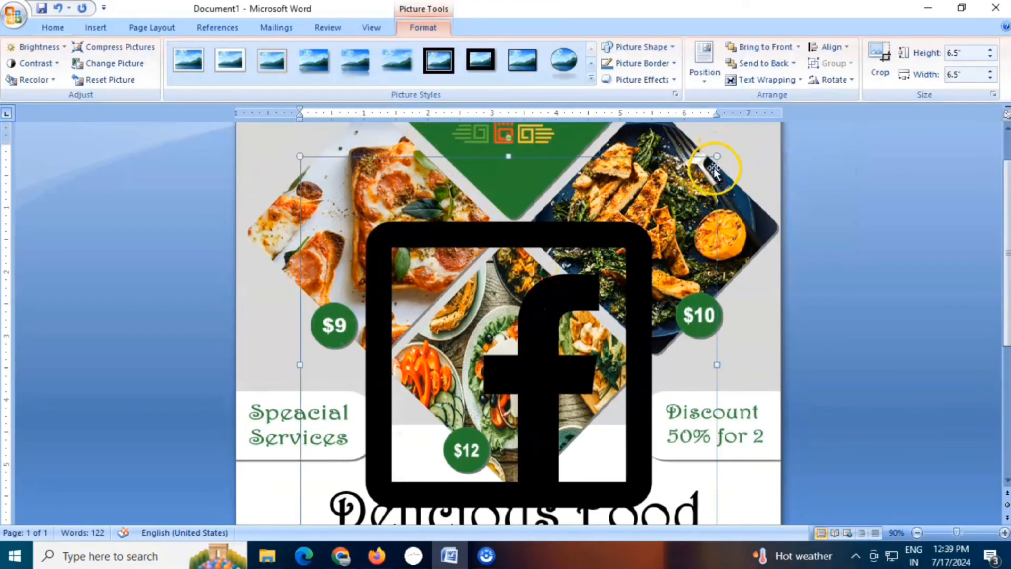
{"action": "left_click_drag", "start_coordinate": [716, 157], "coordinate": [462, 411]}
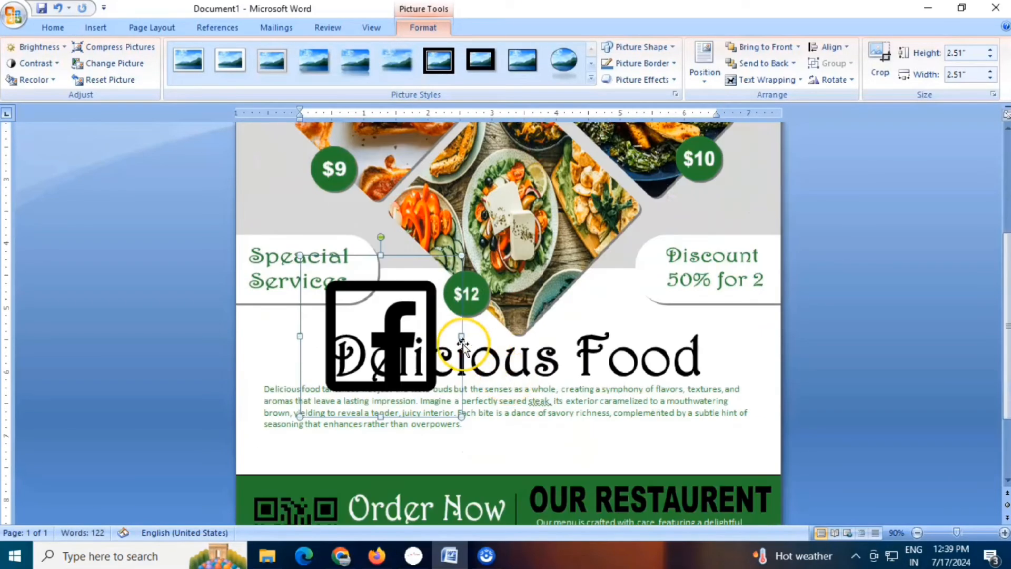
{"action": "left_click_drag", "start_coordinate": [395, 327], "coordinate": [379, 384]}
{"action": "scroll", "coordinate": [410, 352], "scroll_direction": "down", "scroll_amount": 3}
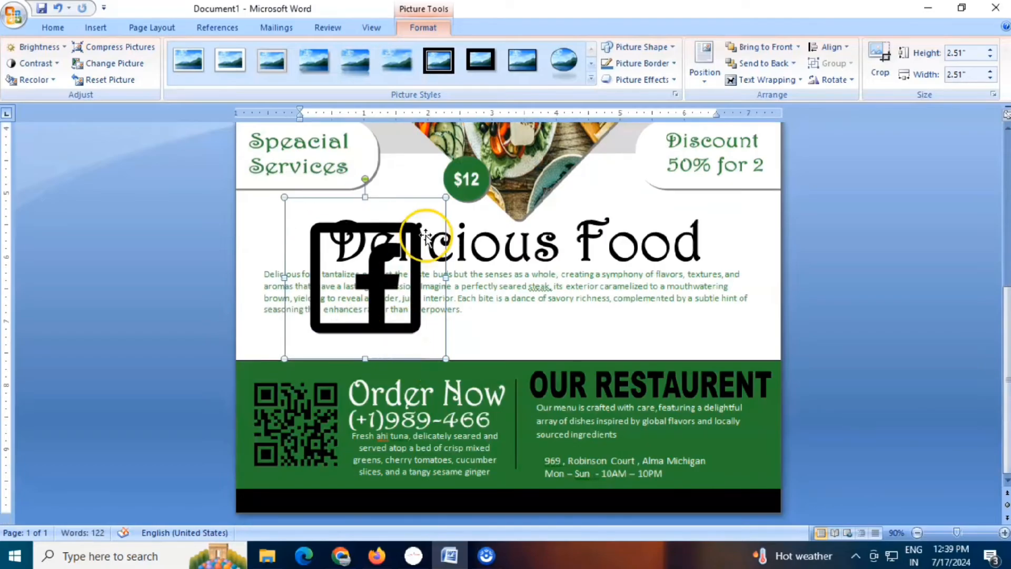
{"action": "left_click_drag", "start_coordinate": [445, 199], "coordinate": [301, 501]}
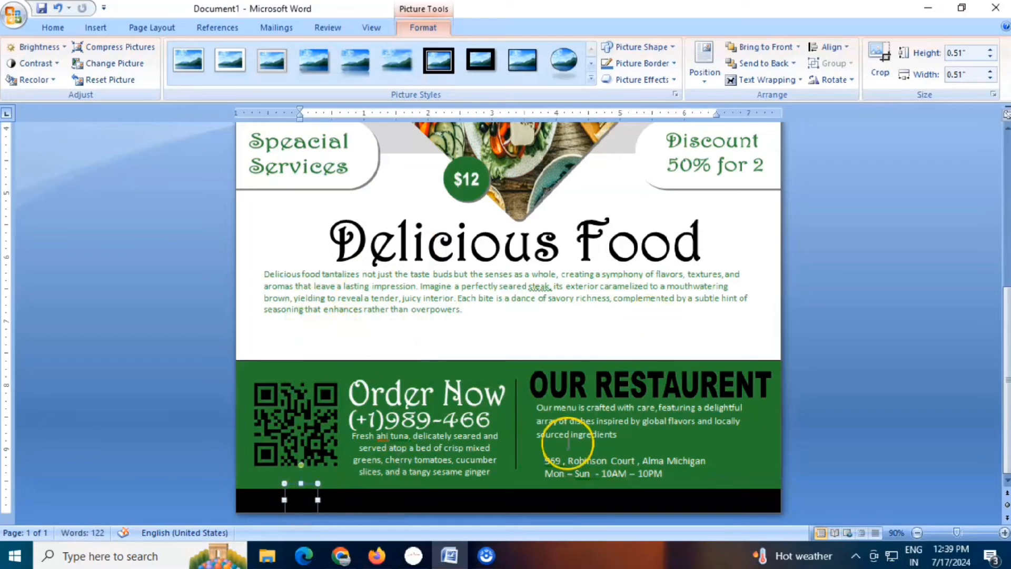
- Change the fill of the black strip below the green footer band to white
{"action": "left_click", "coordinate": [517, 493]}
{"action": "left_click", "coordinate": [445, 26]}
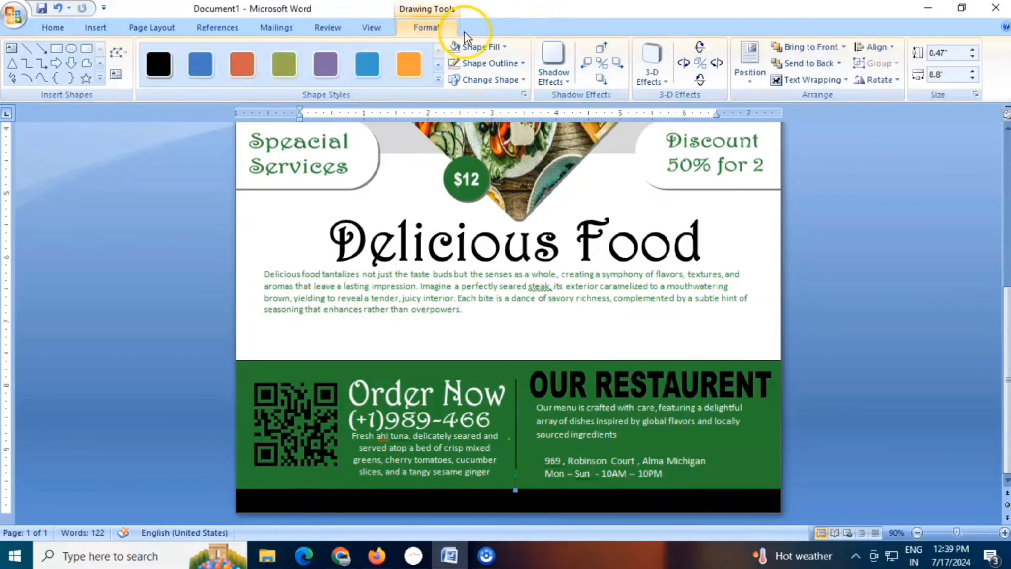
{"action": "left_click", "coordinate": [488, 47]}
{"action": "left_click", "coordinate": [453, 79]}
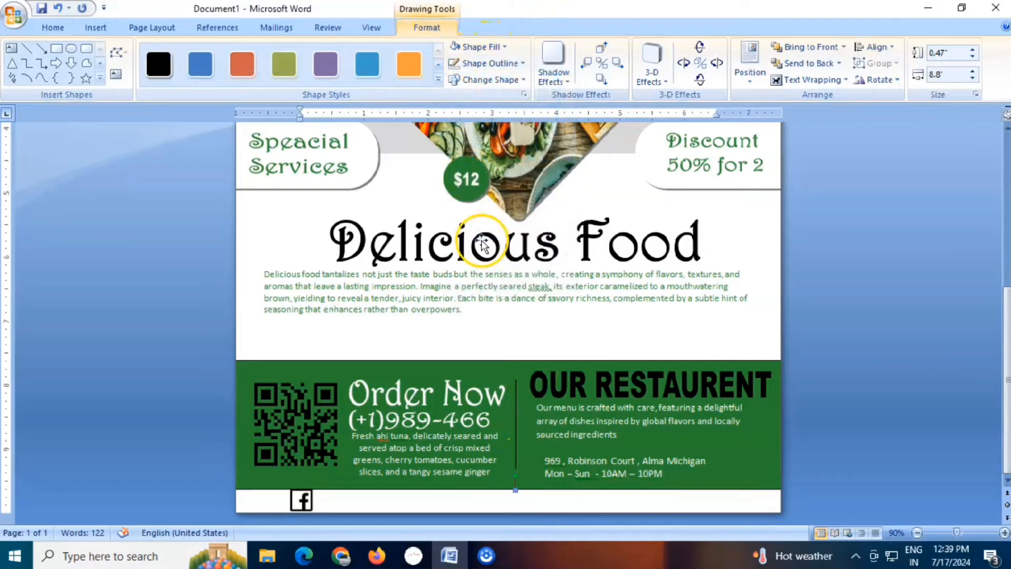
{"action": "left_click", "coordinate": [456, 452]}
{"action": "left_click", "coordinate": [520, 453]}
{"action": "left_click", "coordinate": [426, 27]}
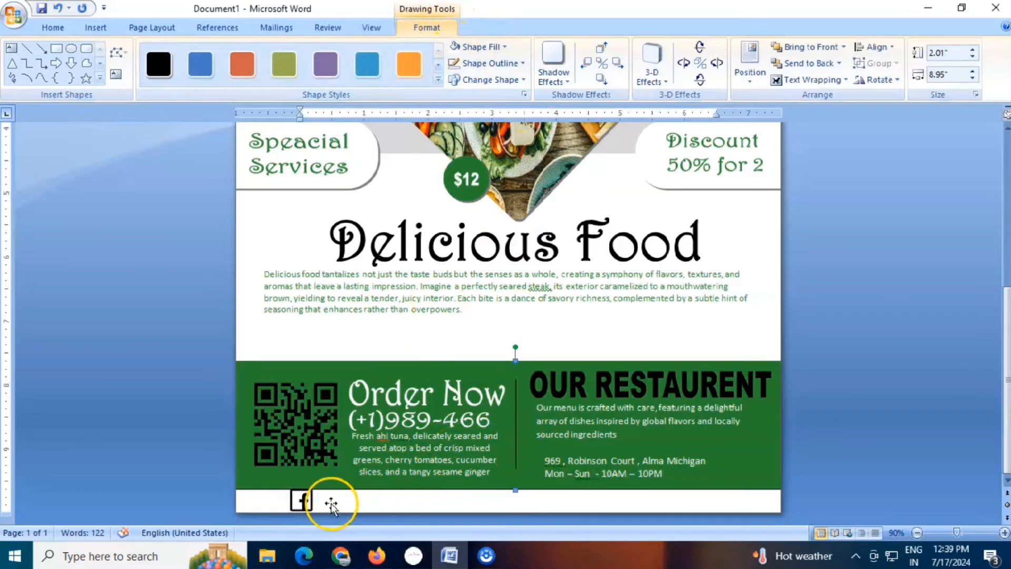
- Shrink the Facebook icon further so it sits fully inside the white strip, leaving a margin above and below
{"action": "left_click", "coordinate": [302, 506]}
{"action": "key", "text": "Delete"}
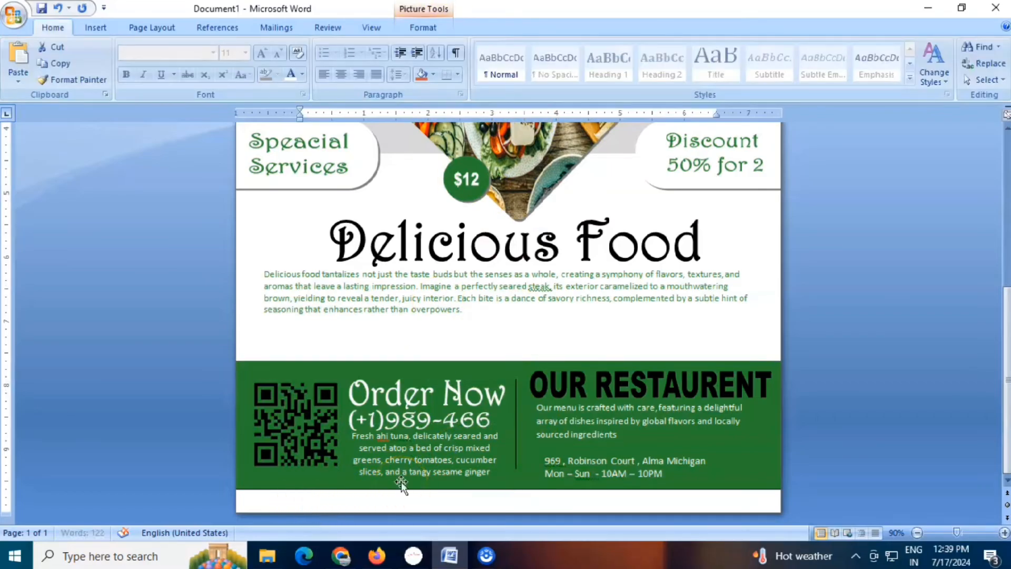
{"action": "scroll", "coordinate": [323, 411], "scroll_direction": "up", "scroll_amount": 15}
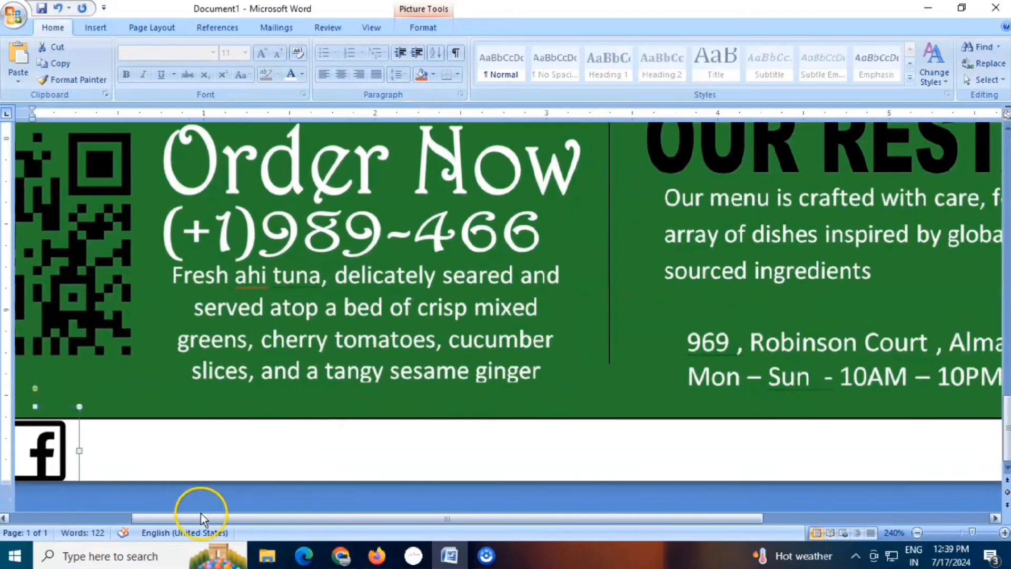
{"action": "left_click_drag", "start_coordinate": [232, 514], "coordinate": [171, 517]}
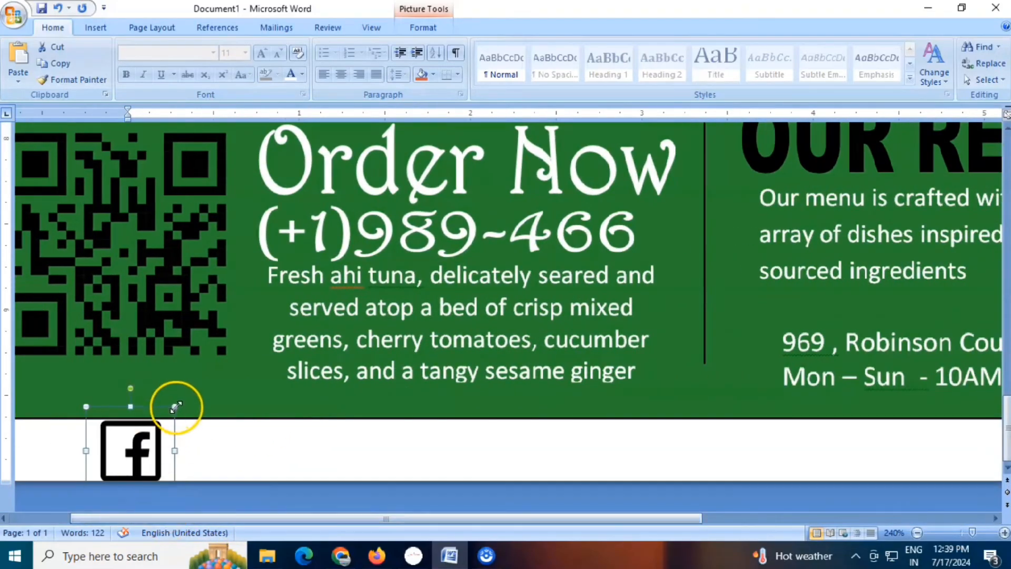
{"action": "mouse_move", "coordinate": [173, 406]}
{"action": "left_mouse_down"}
{"action": "mouse_move", "coordinate": [144, 441]}
{"action": "mouse_move", "coordinate": [171, 437]}
{"action": "left_mouse_up"}
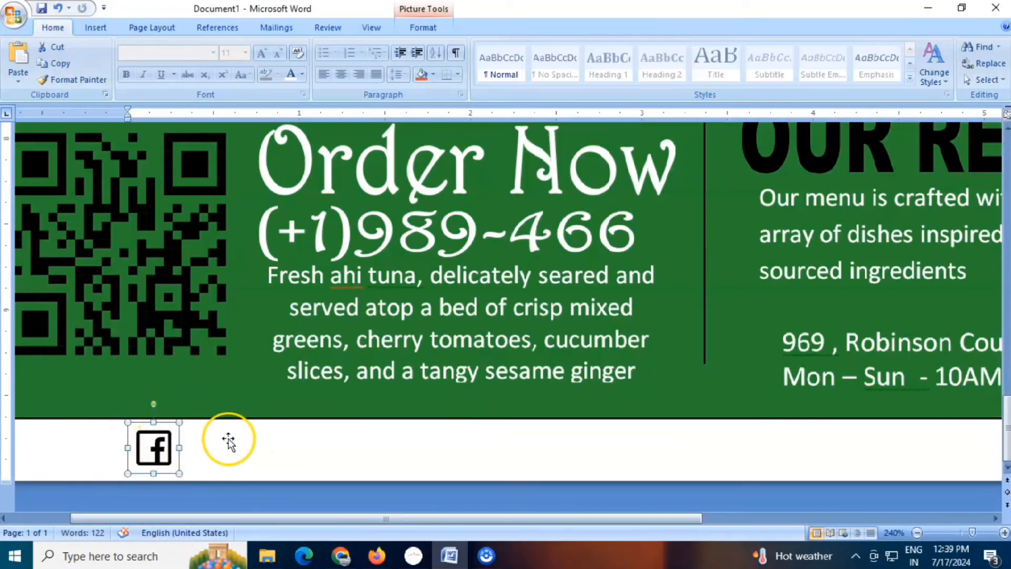
{"action": "left_click", "coordinate": [247, 457]}
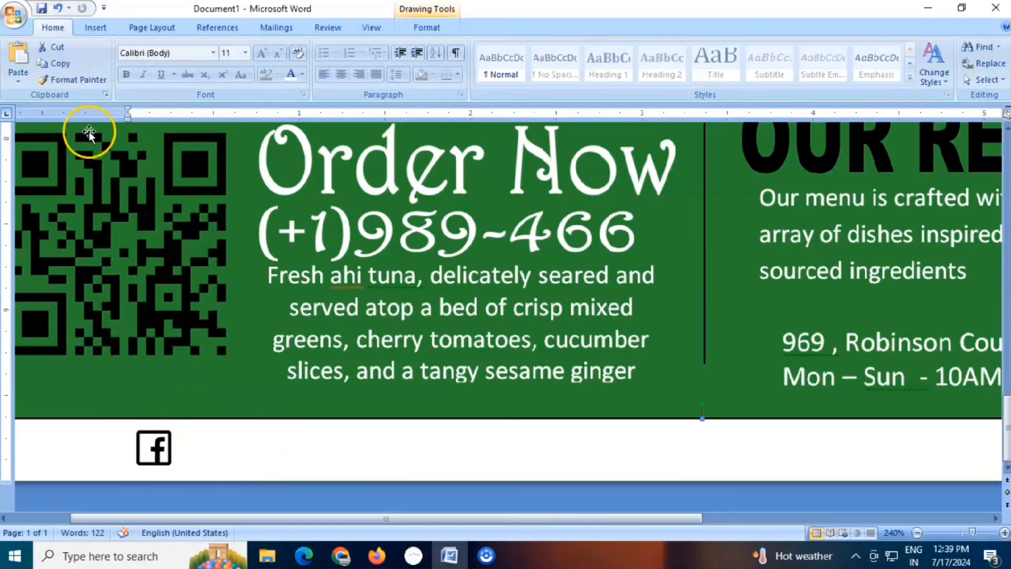
- Insert the black Twitter bird picture from the PNG folder and set its text wrapping to In Front of Text
{"action": "left_click", "coordinate": [98, 29]}
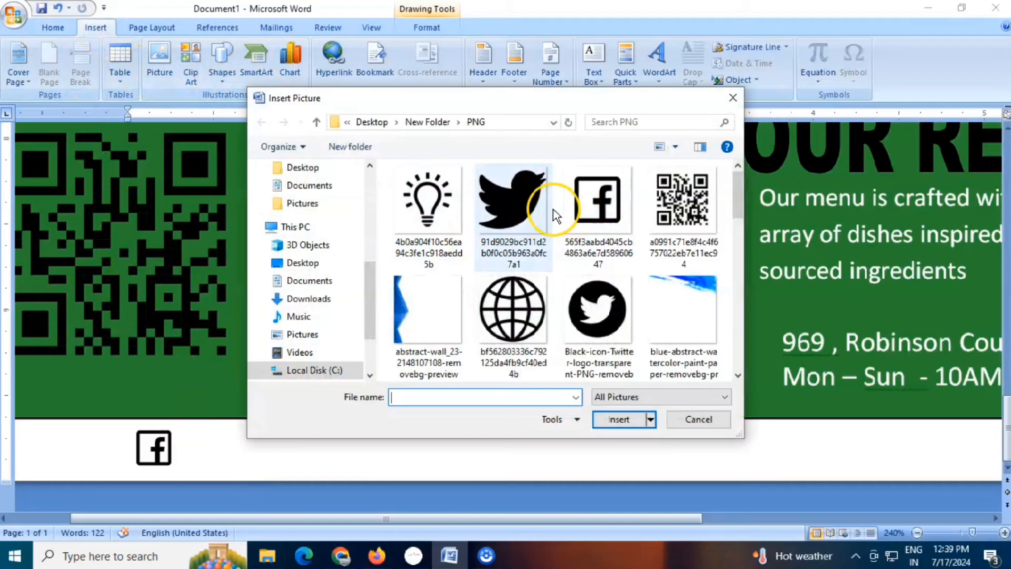
{"action": "left_click", "coordinate": [530, 221]}
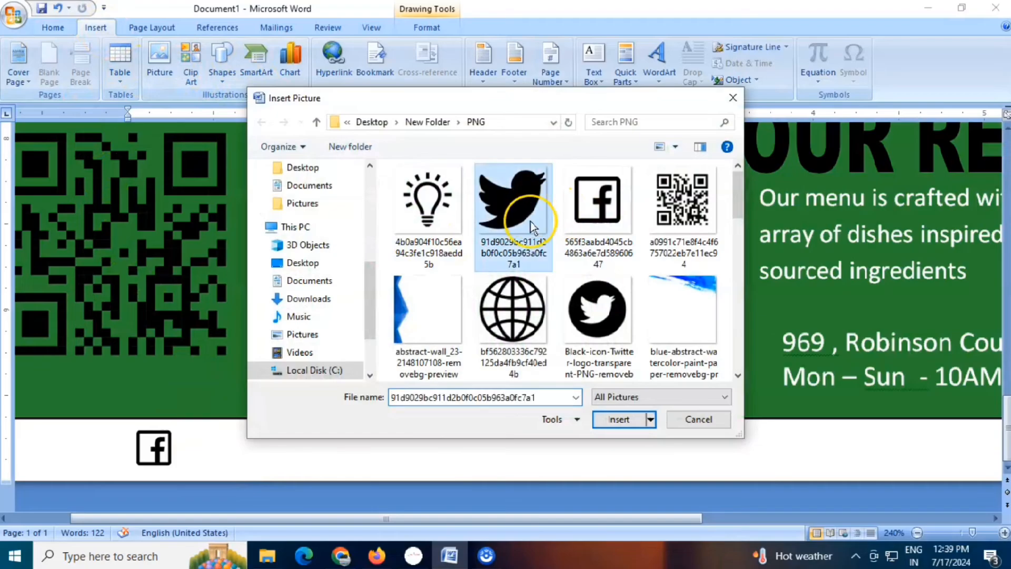
{"action": "left_click", "coordinate": [616, 418]}
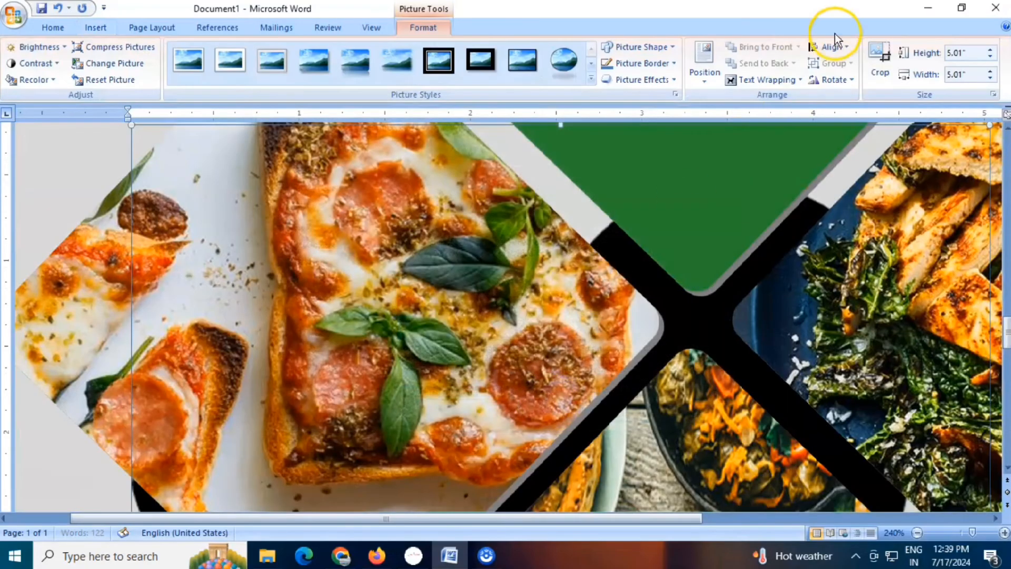
{"action": "left_click", "coordinate": [767, 80]}
{"action": "left_click", "coordinate": [761, 165]}
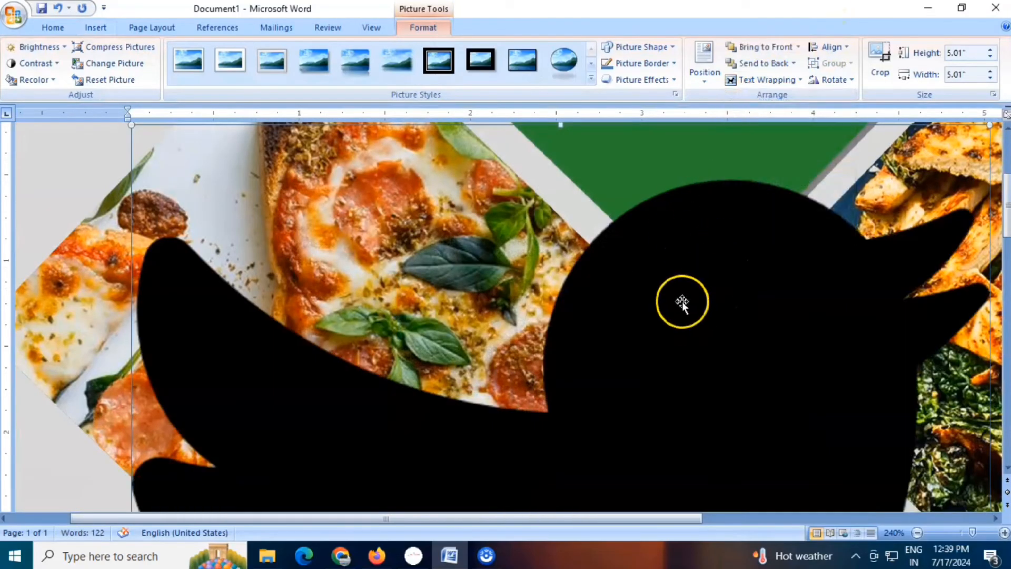
- Shrink the Twitter bird to the Facebook icon's scale and place it midway along the white strip, below the divider line
{"action": "scroll", "coordinate": [680, 301], "scroll_direction": "down", "scroll_amount": 13, "text": "ctrl"}
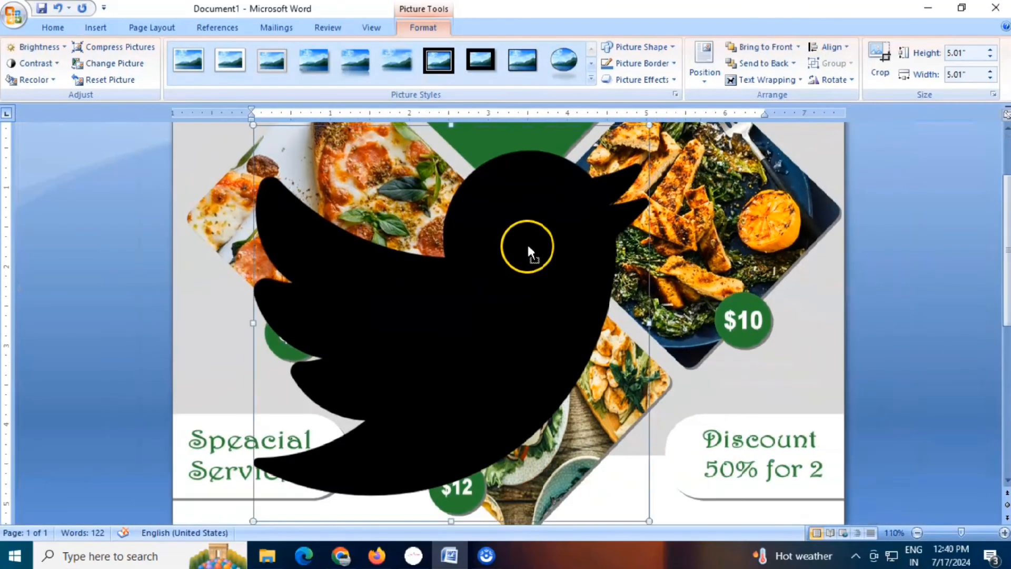
{"action": "left_click_drag", "start_coordinate": [649, 124], "coordinate": [265, 500]}
{"action": "scroll", "coordinate": [300, 458], "scroll_direction": "down", "scroll_amount": 4}
{"action": "left_click_drag", "start_coordinate": [266, 273], "coordinate": [299, 415]}
{"action": "scroll", "coordinate": [295, 340], "scroll_direction": "down", "scroll_amount": 3}
{"action": "left_click_drag", "start_coordinate": [300, 255], "coordinate": [512, 495]}
{"action": "scroll", "coordinate": [516, 484], "scroll_direction": "up", "scroll_amount": 7, "text": "ctrl"}
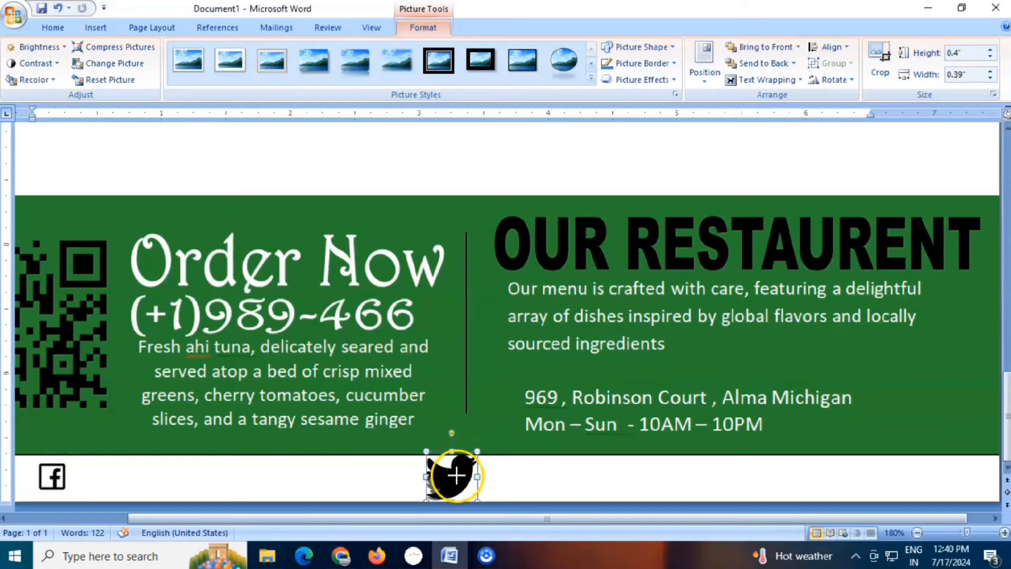
{"action": "mouse_move", "coordinate": [456, 476]}
{"action": "left_mouse_down"}
{"action": "mouse_move", "coordinate": [452, 483]}
{"action": "mouse_move", "coordinate": [460, 480]}
{"action": "left_mouse_up"}
{"action": "left_click", "coordinate": [529, 478]}
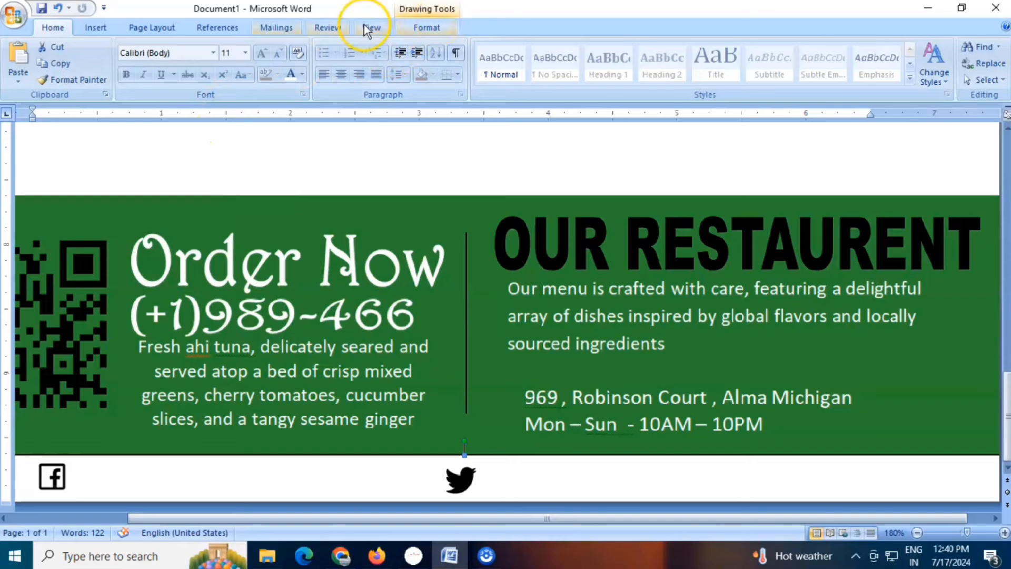
- Insert the circular black Instagram logo from the PNG folder and set its text wrapping to In Front of Text
{"action": "left_click", "coordinate": [97, 29]}
{"action": "left_click", "coordinate": [159, 79]}
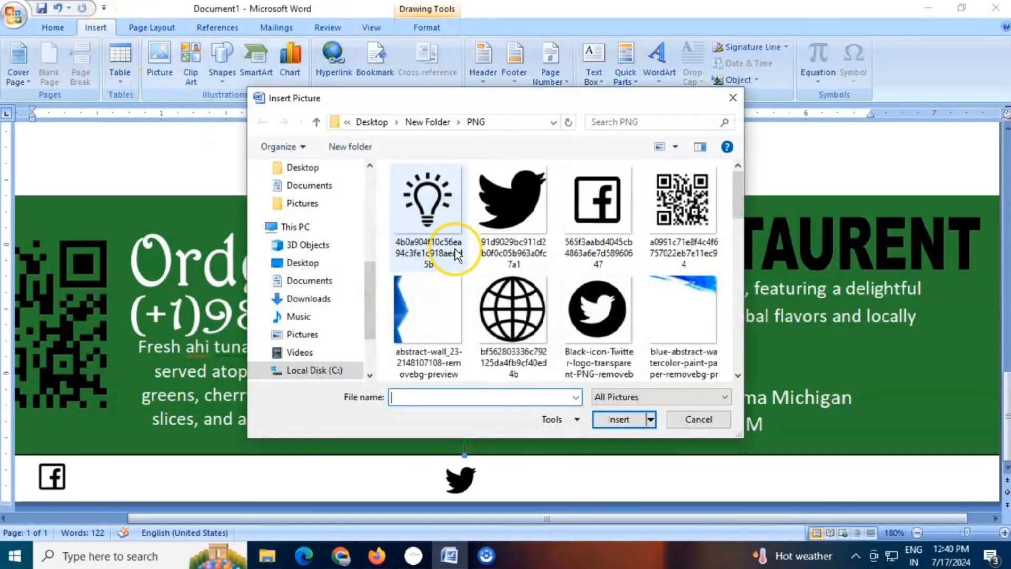
{"action": "scroll", "coordinate": [495, 308], "scroll_direction": "down", "scroll_amount": 5}
{"action": "left_click", "coordinate": [428, 200]}
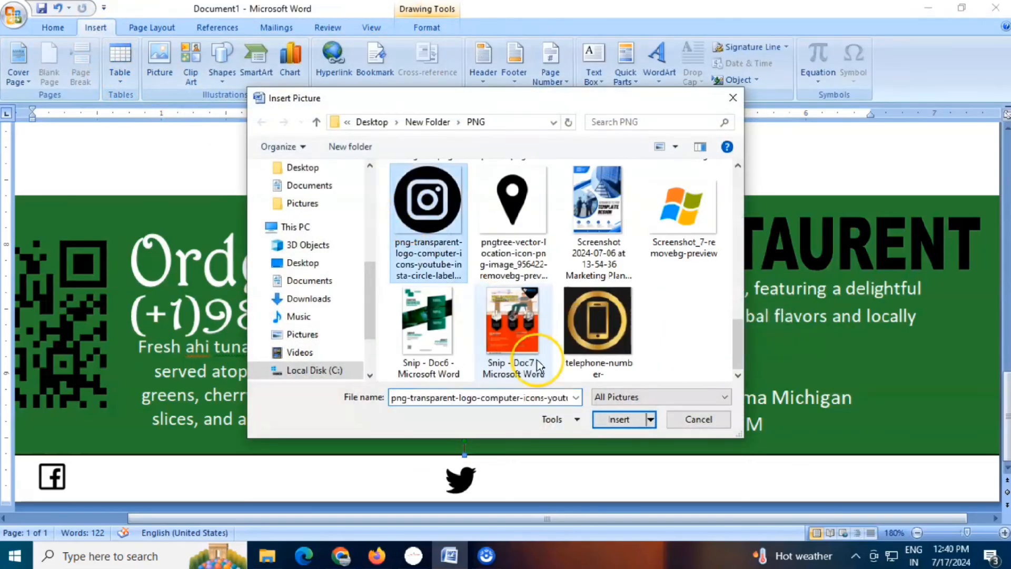
{"action": "left_click", "coordinate": [619, 419]}
{"action": "left_click", "coordinate": [763, 79]}
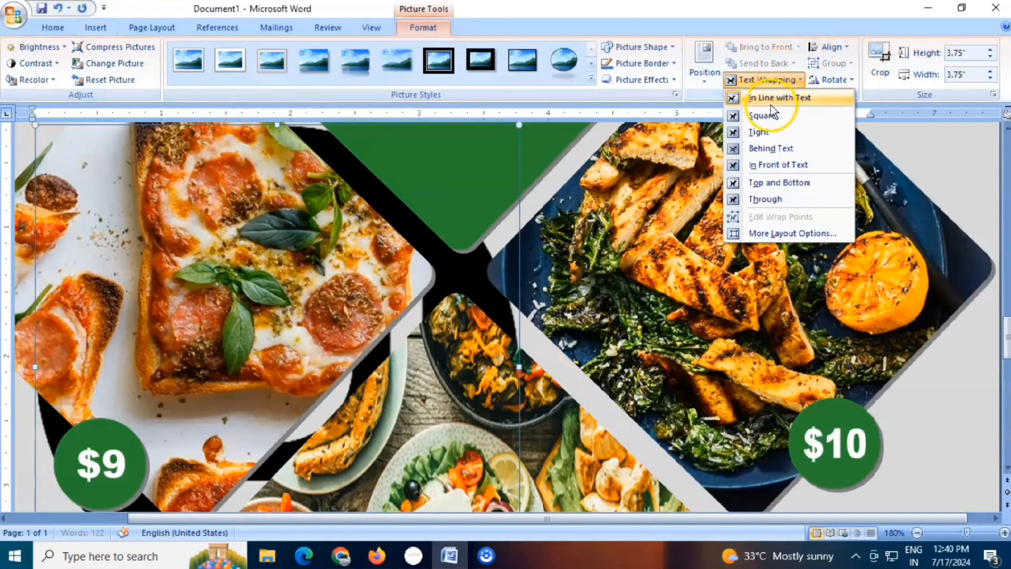
{"action": "left_click", "coordinate": [757, 163]}
- Scale the Instagram logo down proportionally to 0.23" high and wide
{"action": "left_click_drag", "start_coordinate": [518, 126], "coordinate": [255, 372]}
{"action": "scroll", "coordinate": [255, 372], "scroll_direction": "down", "scroll_amount": 5}
{"action": "left_click_drag", "start_coordinate": [184, 271], "coordinate": [487, 371]}
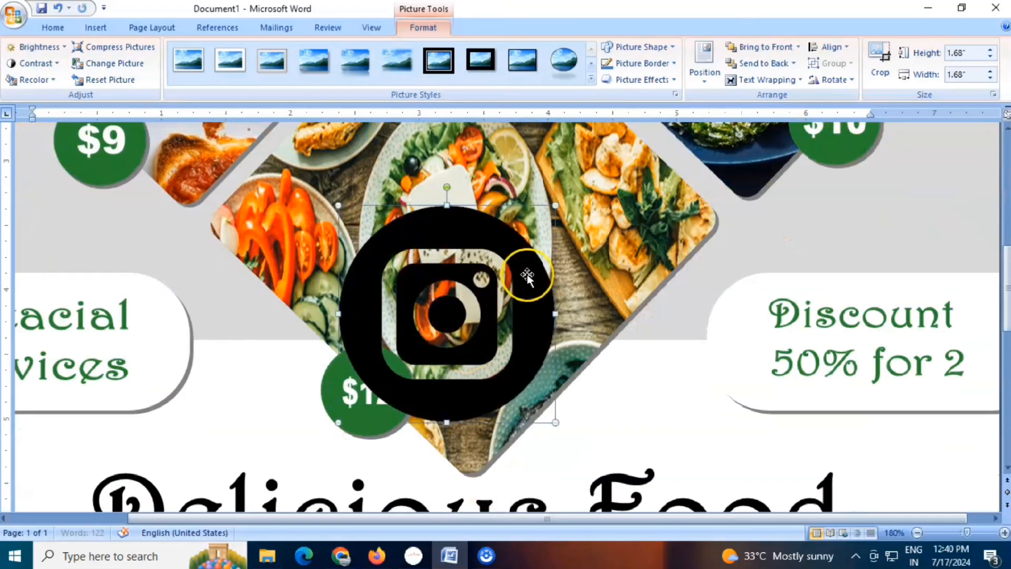
{"action": "left_click_drag", "start_coordinate": [367, 416], "coordinate": [364, 403]}
{"action": "scroll", "coordinate": [589, 445], "scroll_direction": "down", "scroll_amount": 5}
{"action": "scroll", "coordinate": [583, 232], "scroll_direction": "up", "scroll_amount": 2}
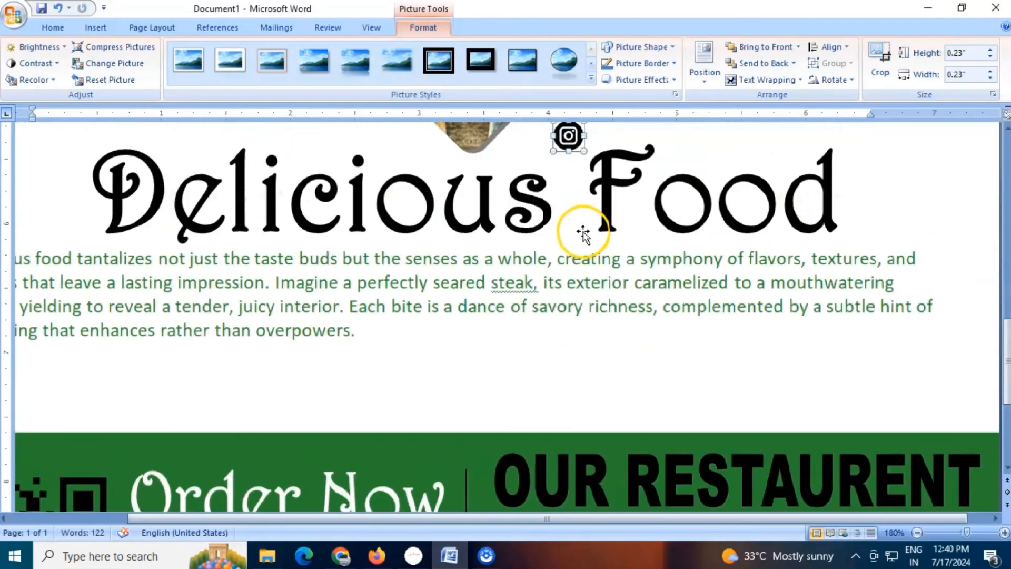
- Move the Instagram logo onto the white strip below the opening hours, level with the Facebook and Twitter icons
{"action": "left_click_drag", "start_coordinate": [569, 137], "coordinate": [605, 383]}
{"action": "scroll", "coordinate": [604, 384], "scroll_direction": "down", "scroll_amount": 4}
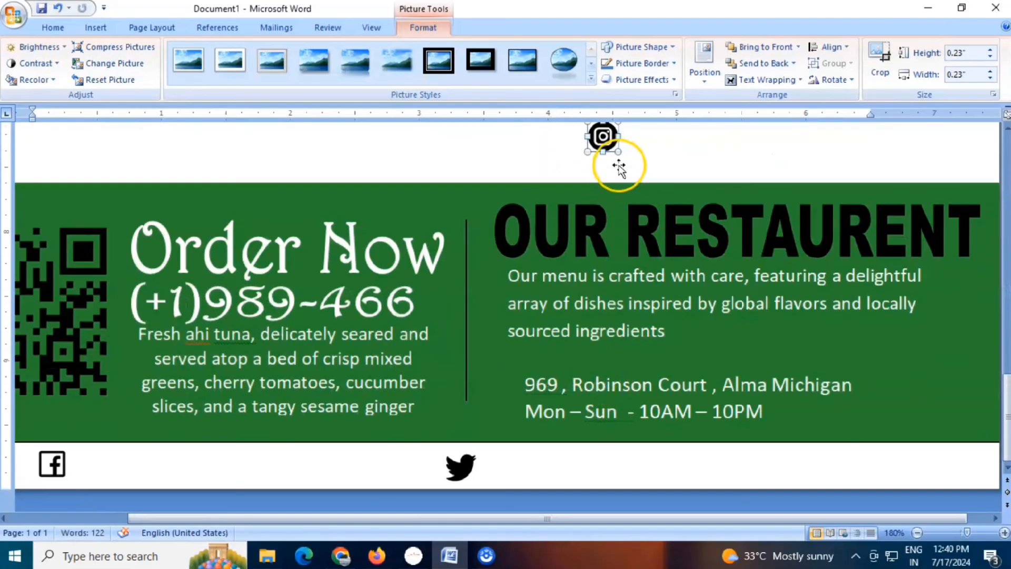
{"action": "mouse_move", "coordinate": [605, 135]}
{"action": "left_mouse_down"}
{"action": "mouse_move", "coordinate": [788, 428]}
{"action": "mouse_move", "coordinate": [781, 465]}
{"action": "left_mouse_up"}
{"action": "left_click", "coordinate": [718, 456]}
{"action": "scroll", "coordinate": [530, 435], "scroll_direction": "down", "scroll_amount": 2}
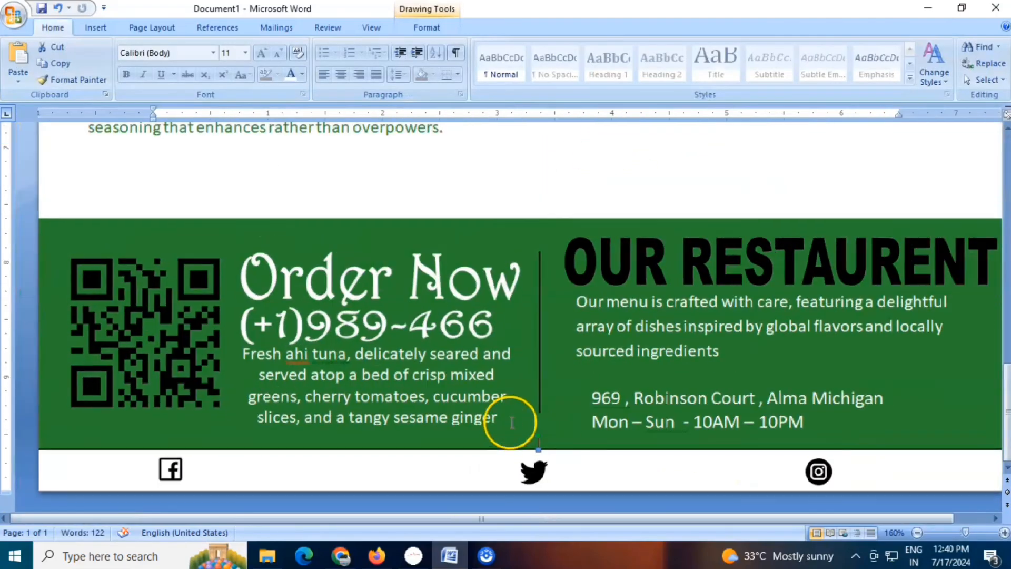
- Insert a WordArt reading "Delicious food" in the first outlined style, Arial Black at size 12
{"action": "left_click", "coordinate": [538, 467]}
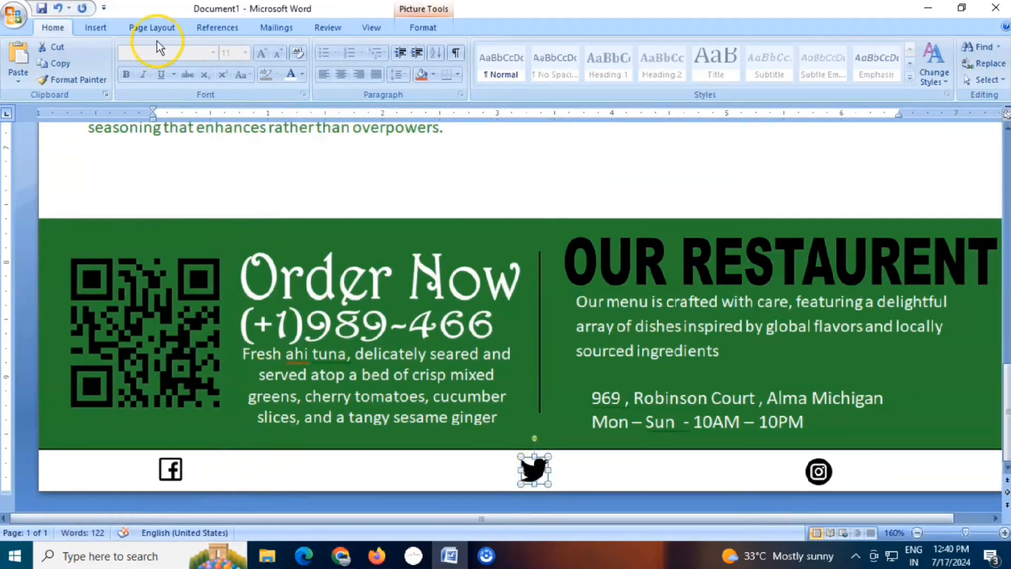
{"action": "left_click", "coordinate": [96, 27]}
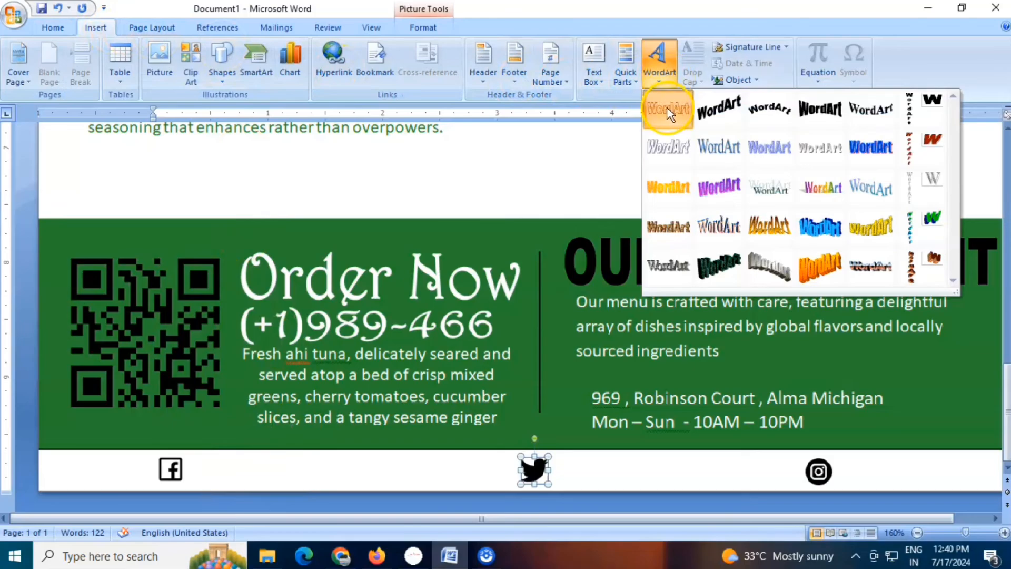
{"action": "left_click", "coordinate": [667, 111]}
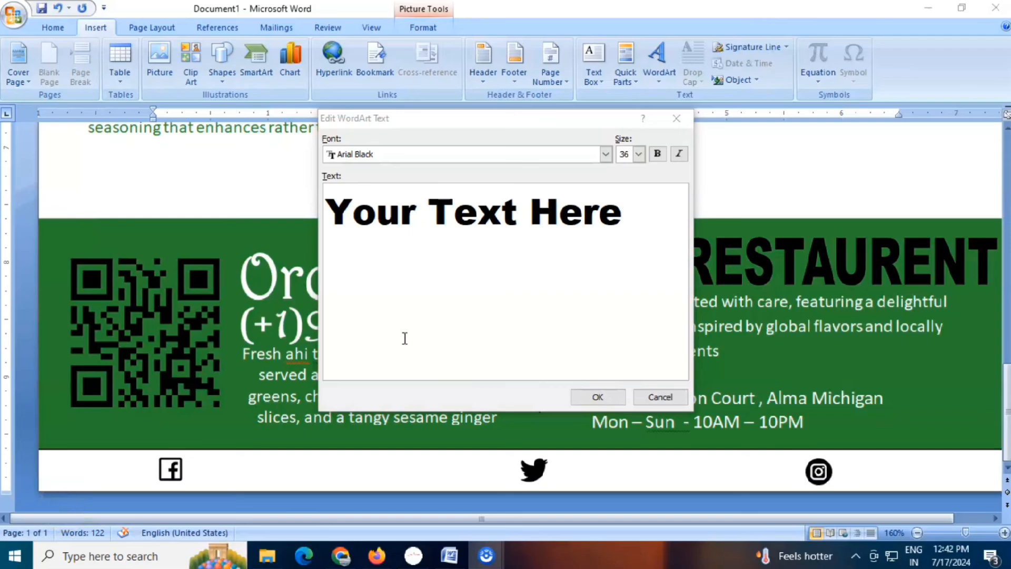
{"action": "left_click", "coordinate": [661, 212]}
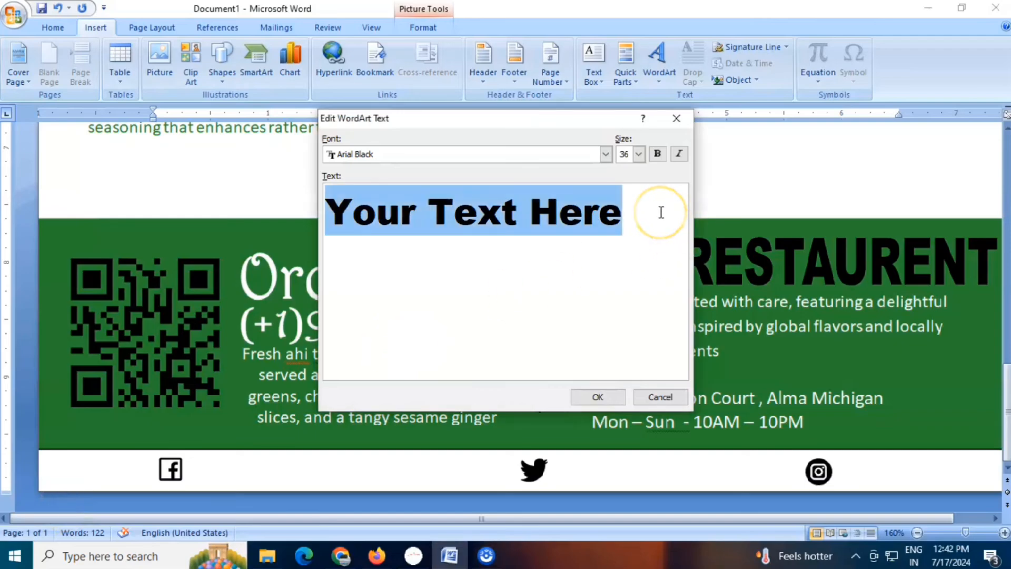
{"action": "key", "text": "BackSpace"}
{"action": "type", "text": "Delicious food"}
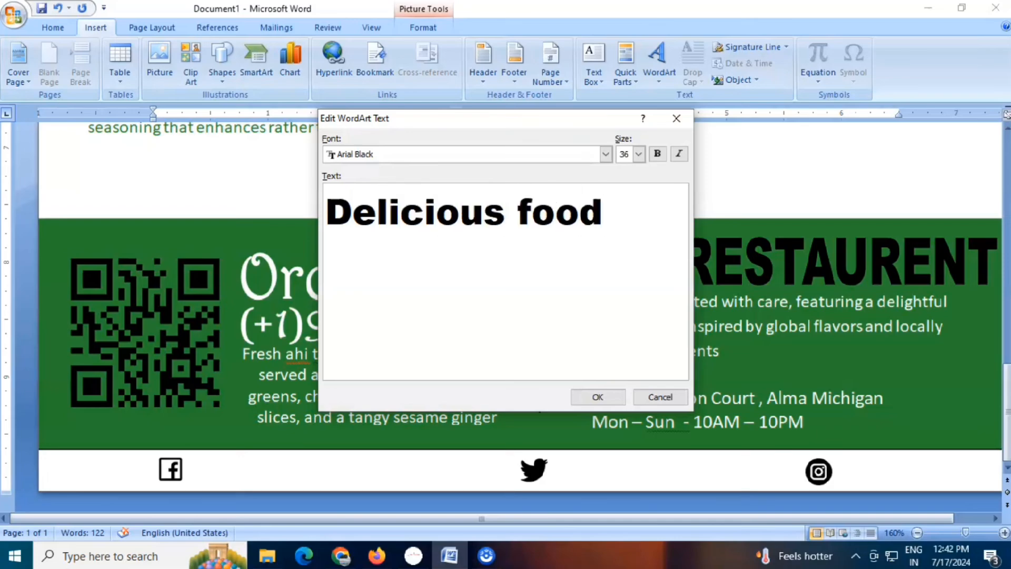
{"action": "left_click", "coordinate": [639, 153]}
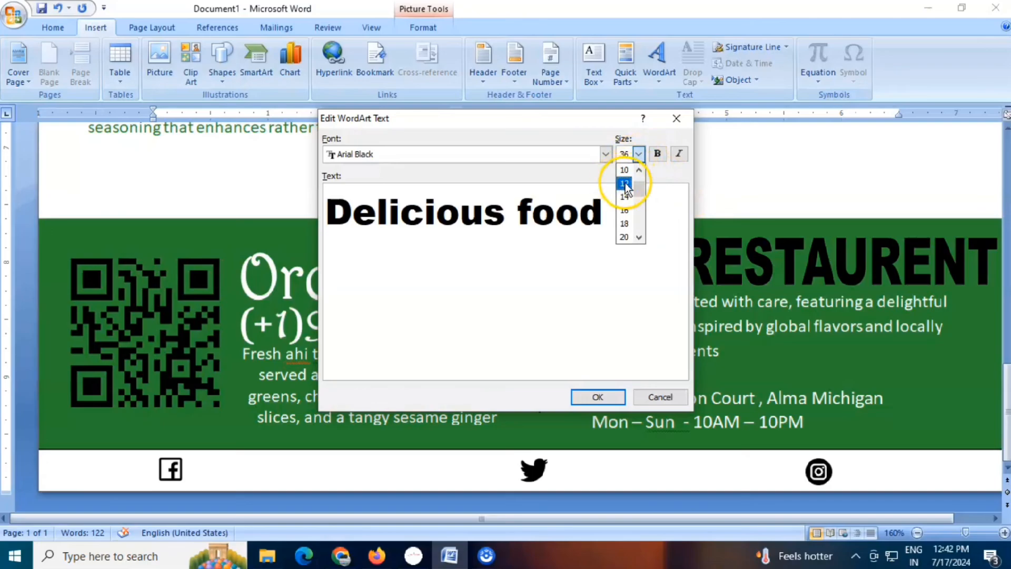
{"action": "left_click", "coordinate": [625, 184]}
{"action": "left_click", "coordinate": [597, 396]}
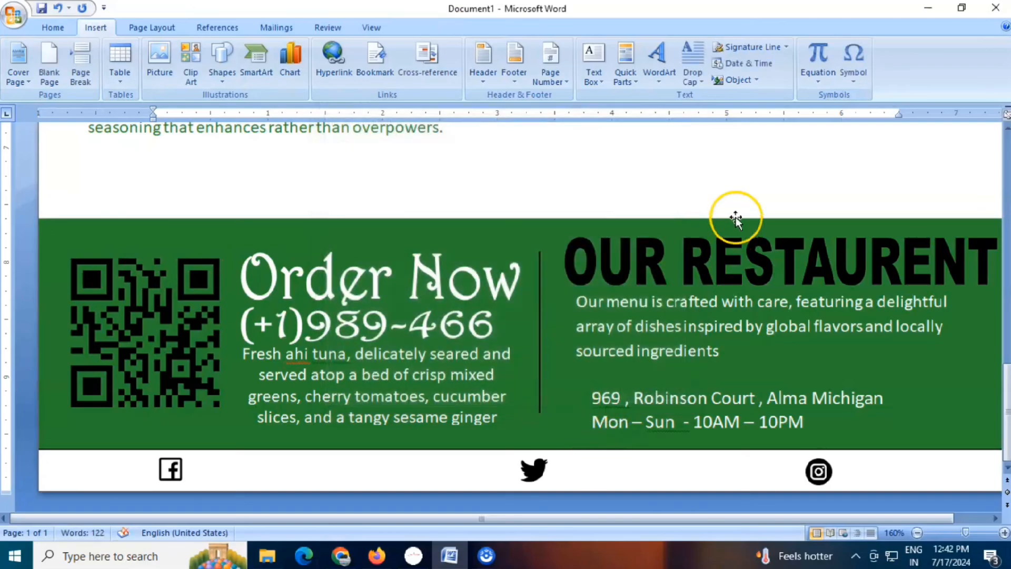
- Set the text wrapping of the new "Delicious food" WordArt near the pizza photo to In Front of Text
{"action": "scroll", "coordinate": [459, 120], "scroll_direction": "up", "scroll_amount": 15}
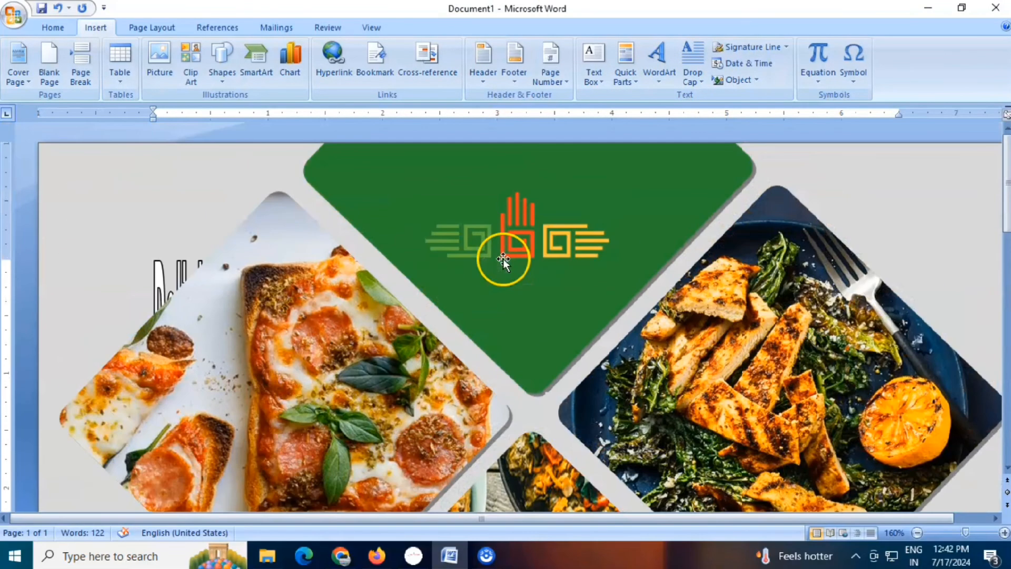
{"action": "left_click", "coordinate": [181, 268]}
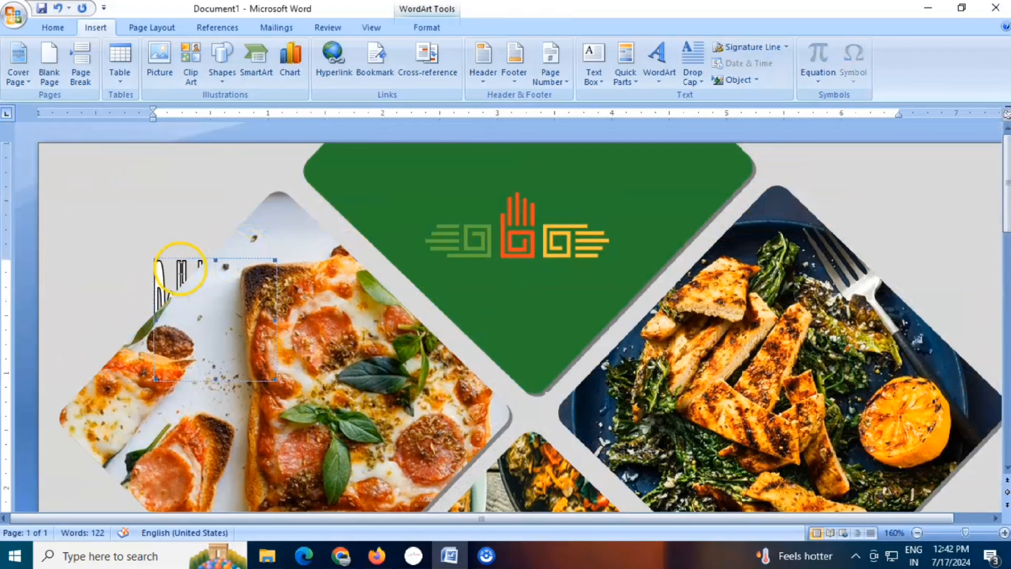
{"action": "left_click", "coordinate": [426, 28]}
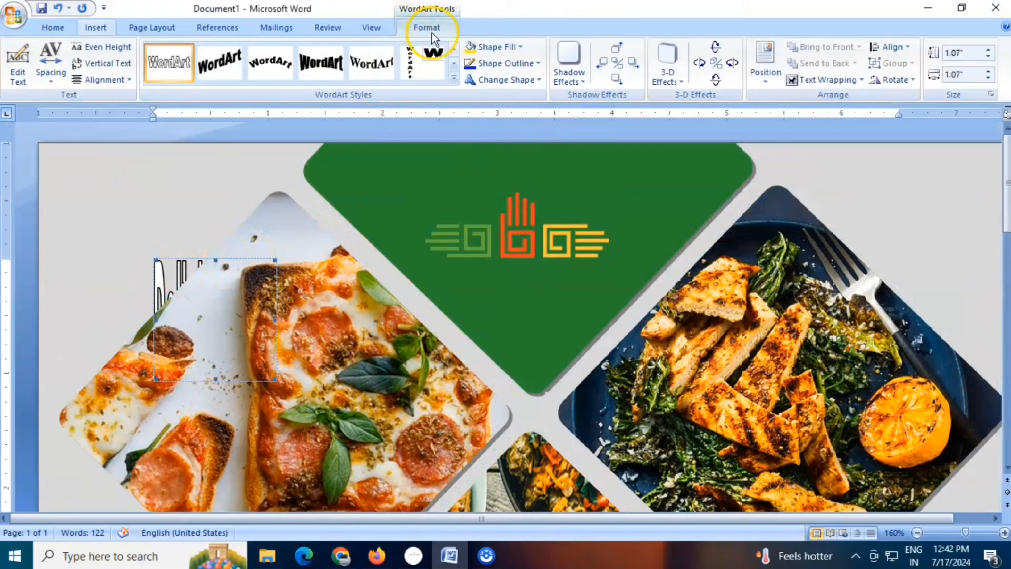
{"action": "left_click", "coordinate": [825, 80]}
{"action": "left_click", "coordinate": [843, 164]}
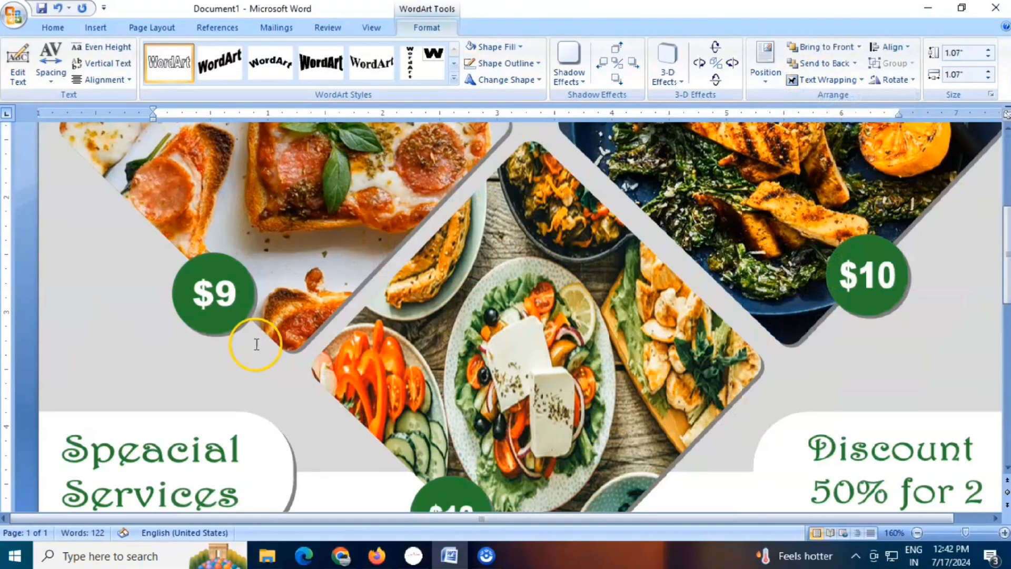
- Move the small "Delicious food" WordArt onto the bottom white strip beside the Facebook icon and flatten it to 0.1" high
{"action": "left_click_drag", "start_coordinate": [254, 274], "coordinate": [300, 438]}
{"action": "scroll", "coordinate": [354, 343], "scroll_direction": "down", "scroll_amount": 7}
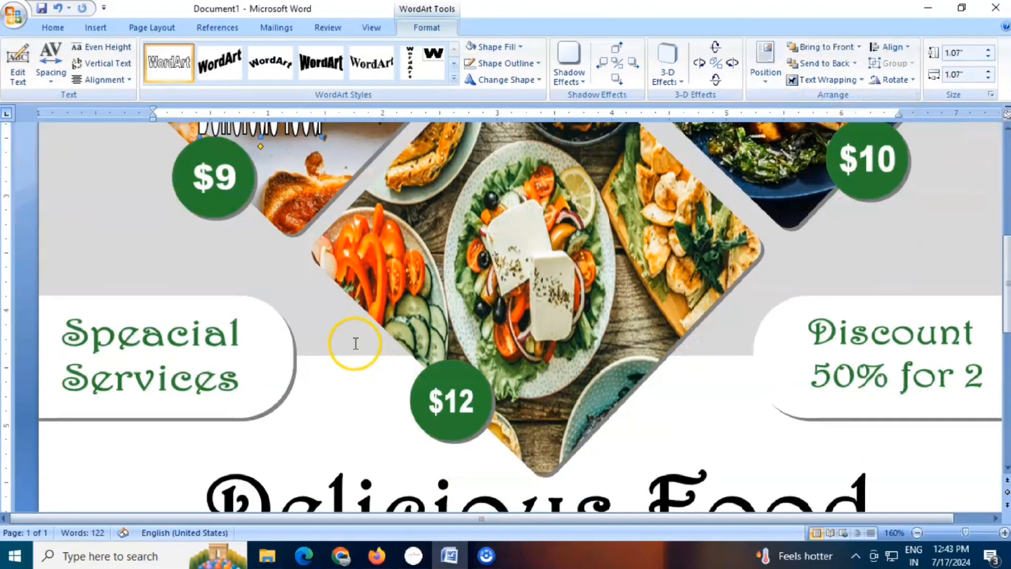
{"action": "left_click_drag", "start_coordinate": [273, 132], "coordinate": [349, 349]}
{"action": "scroll", "coordinate": [337, 295], "scroll_direction": "down", "scroll_amount": 6}
{"action": "scroll", "coordinate": [333, 158], "scroll_direction": "up", "scroll_amount": 1}
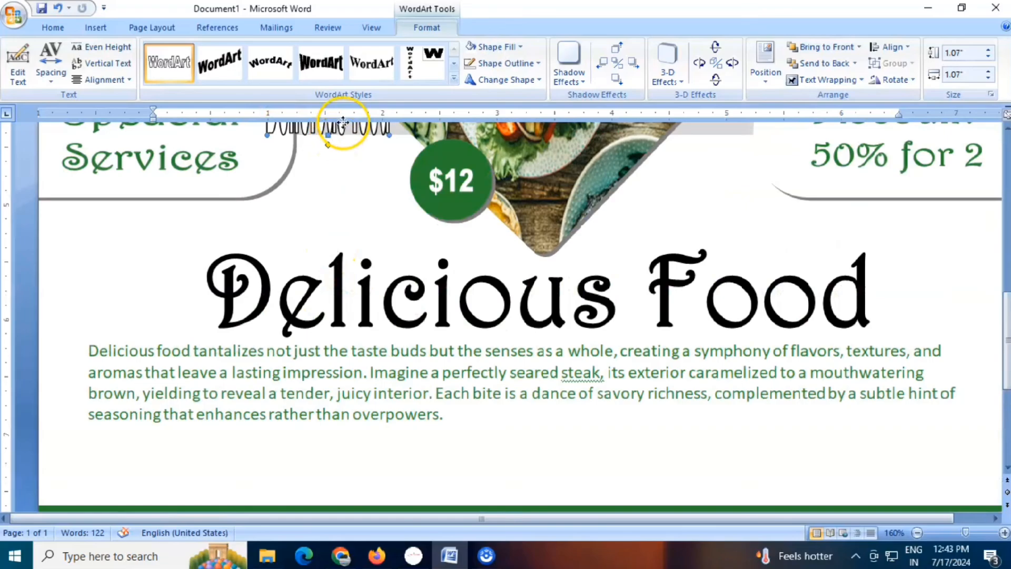
{"action": "left_click_drag", "start_coordinate": [345, 126], "coordinate": [252, 517]}
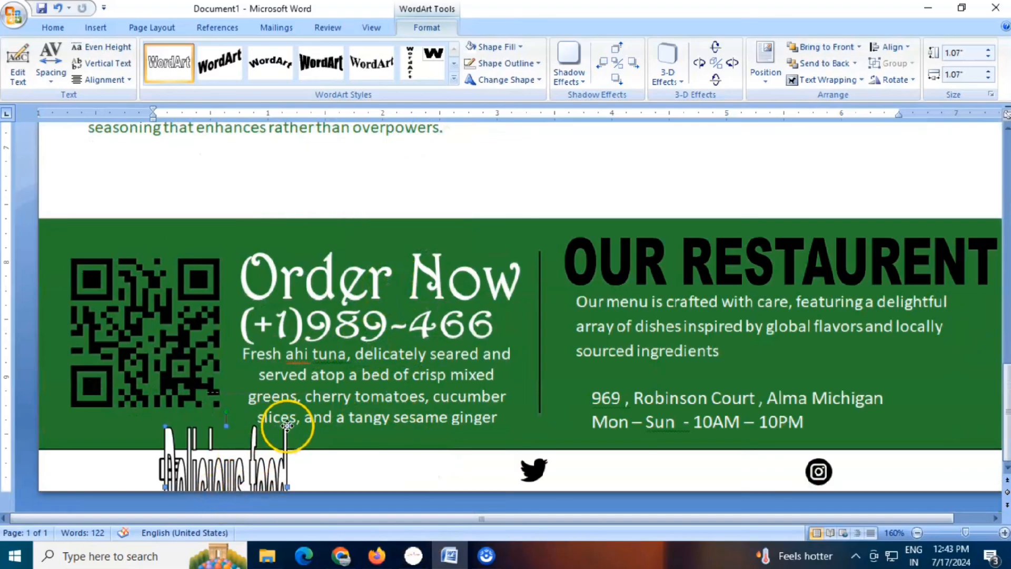
{"action": "left_click_drag", "start_coordinate": [268, 390], "coordinate": [231, 468]}
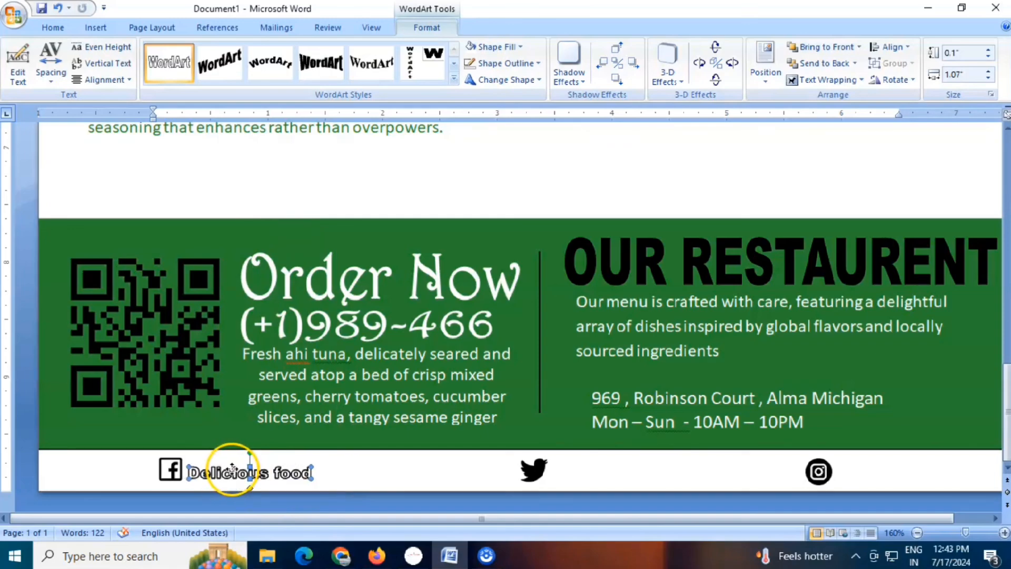
{"action": "left_click", "coordinate": [470, 50]}
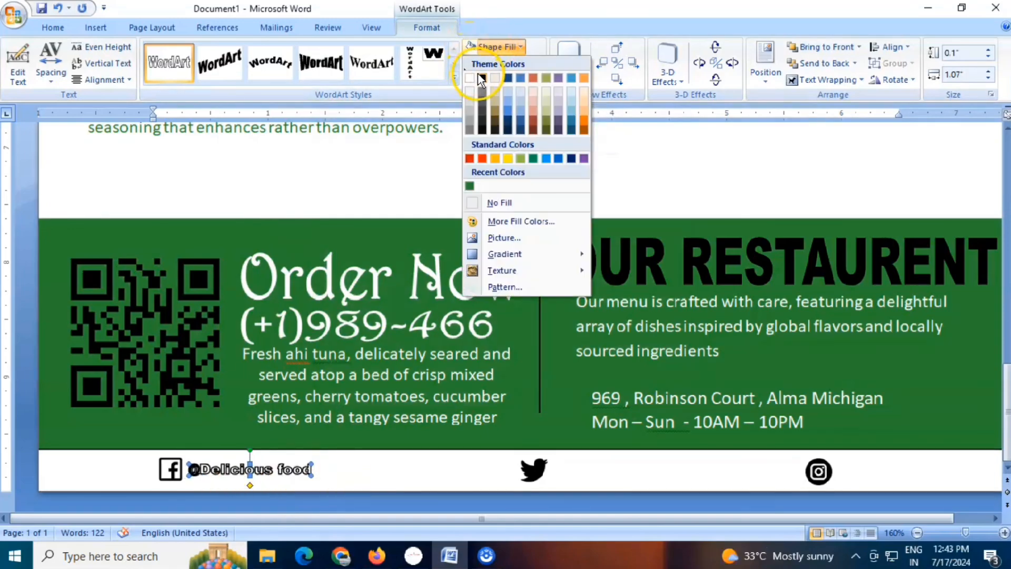
{"action": "left_click", "coordinate": [481, 79]}
{"action": "left_click", "coordinate": [487, 64]}
{"action": "left_click", "coordinate": [489, 219]}
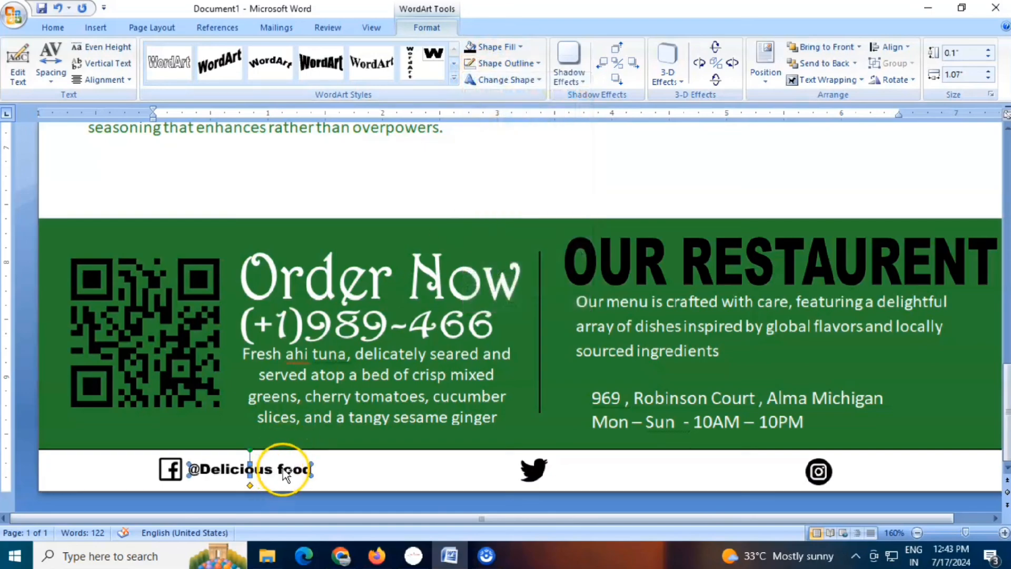
{"action": "left_click_drag", "start_coordinate": [285, 473], "coordinate": [651, 473]}
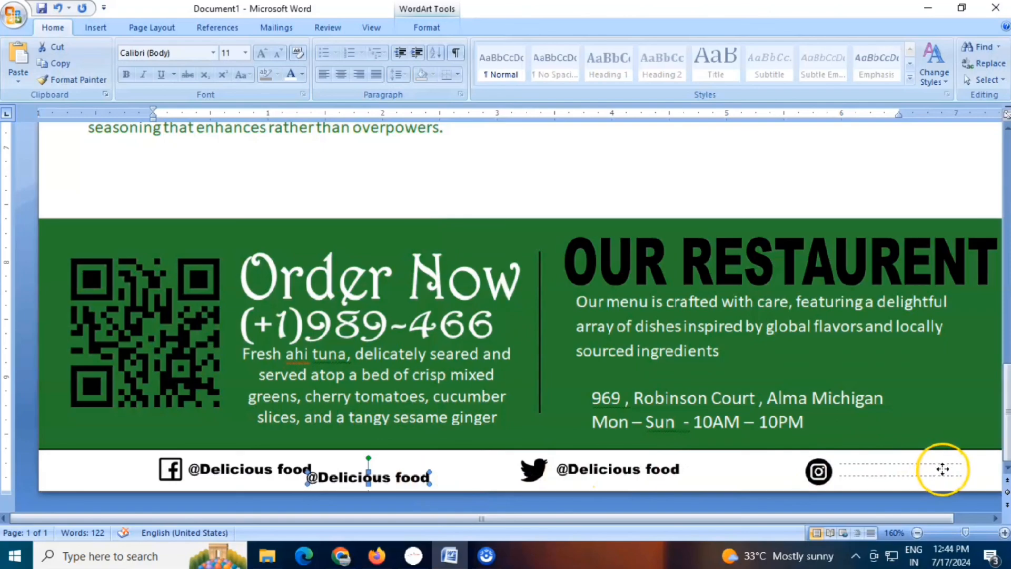
{"action": "left_click_drag", "start_coordinate": [942, 469], "coordinate": [943, 468]}
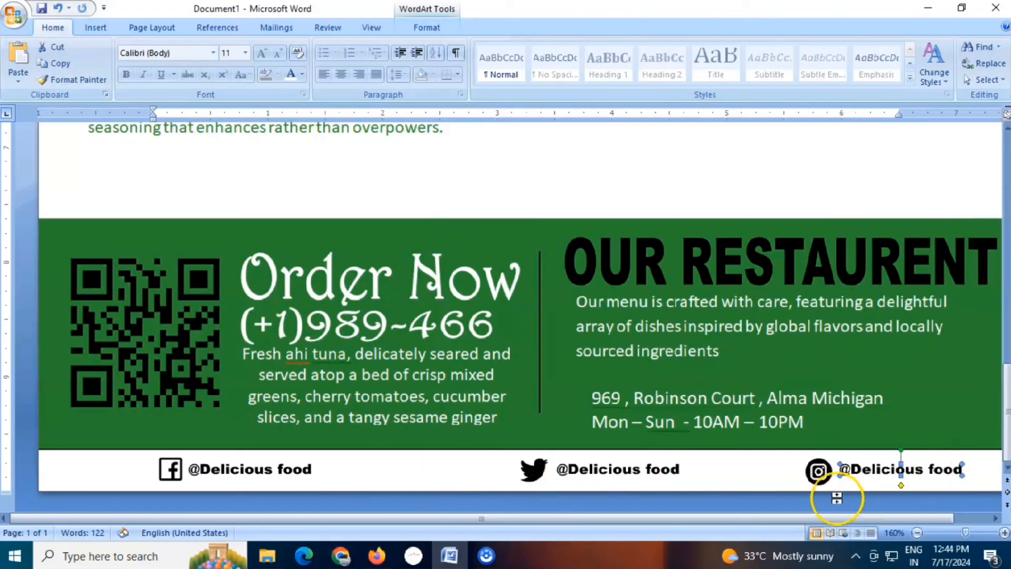
{"action": "left_click", "coordinate": [621, 470]}
{"action": "left_click_drag", "start_coordinate": [621, 470], "coordinate": [616, 470]}
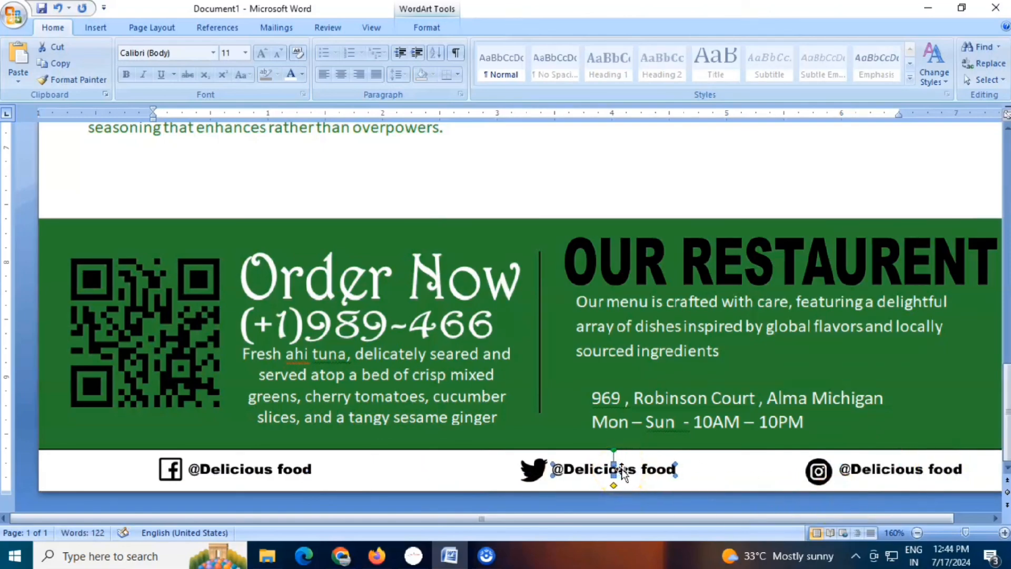
{"action": "left_click", "coordinate": [899, 470]}
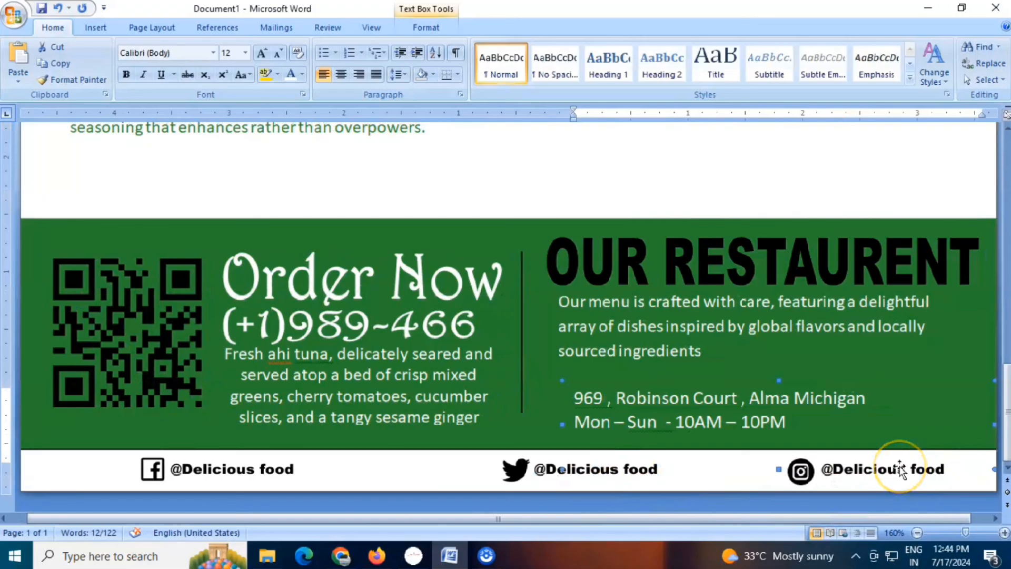
{"action": "left_click", "coordinate": [897, 469]}
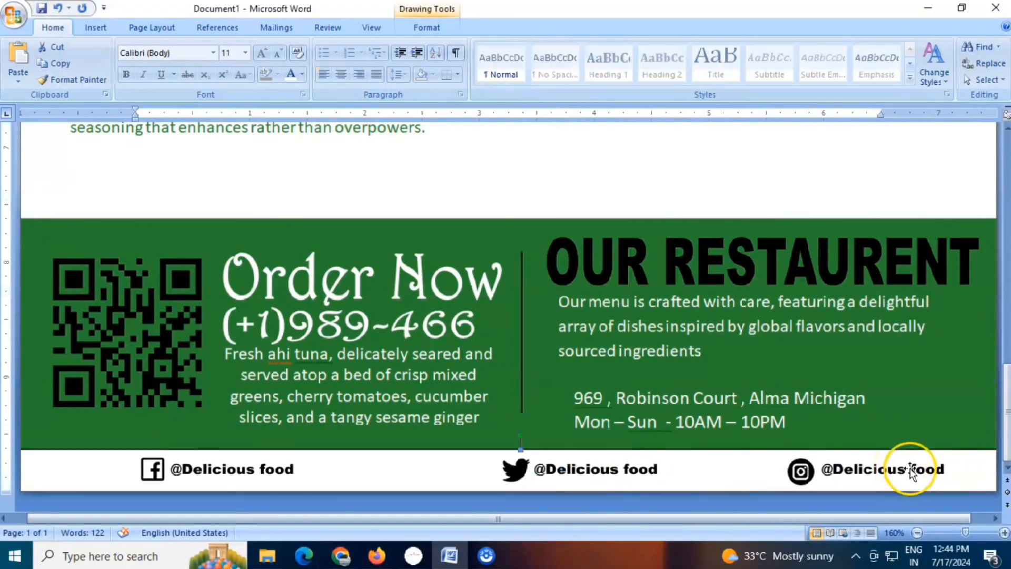
{"action": "left_click", "coordinate": [897, 466]}
{"action": "key", "text": "ctrl+Down"}
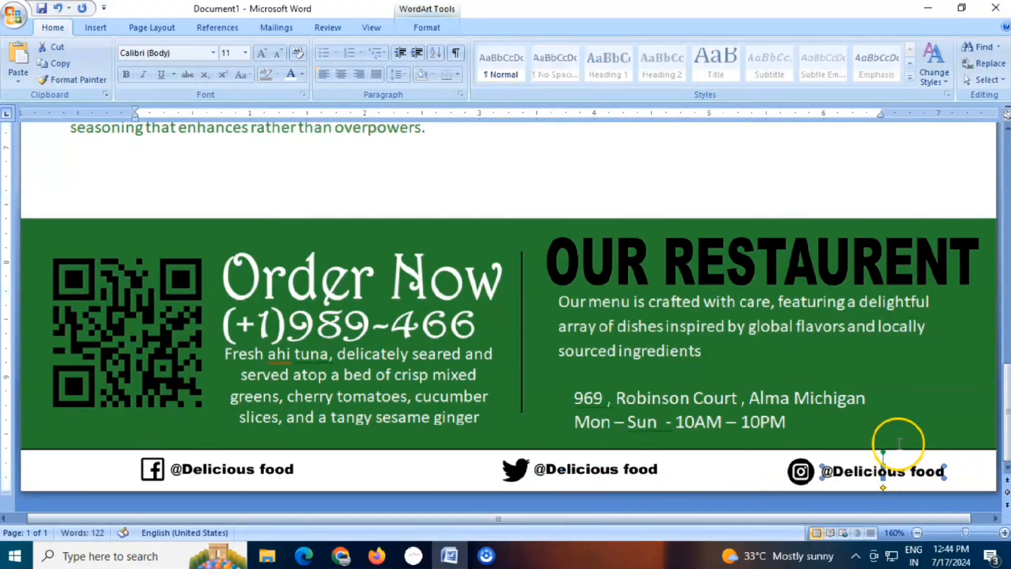
{"action": "key", "text": "ctrl+Left"}
{"action": "key", "text": "ctrl+Left"}
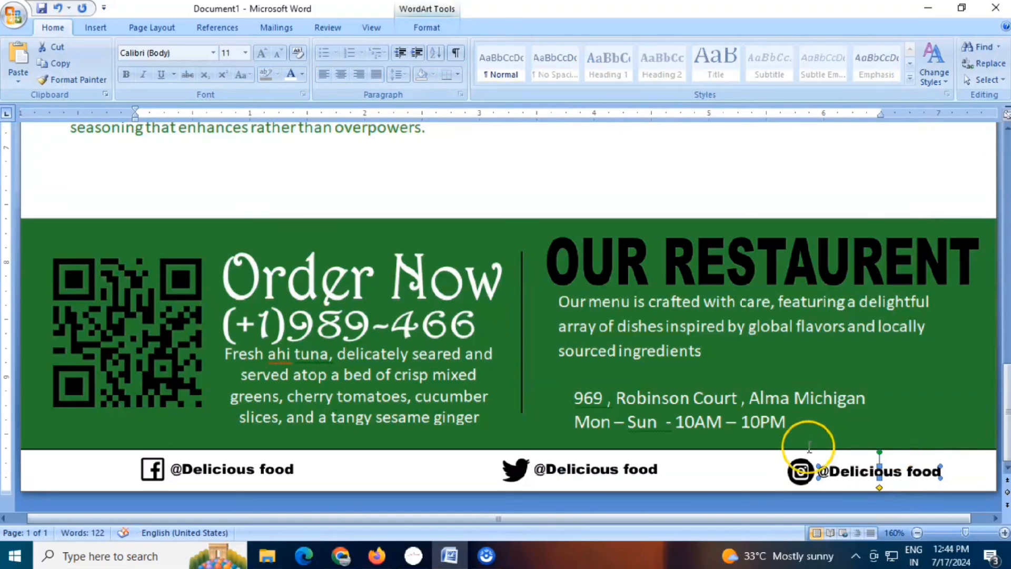
{"action": "left_click", "coordinate": [619, 489]}
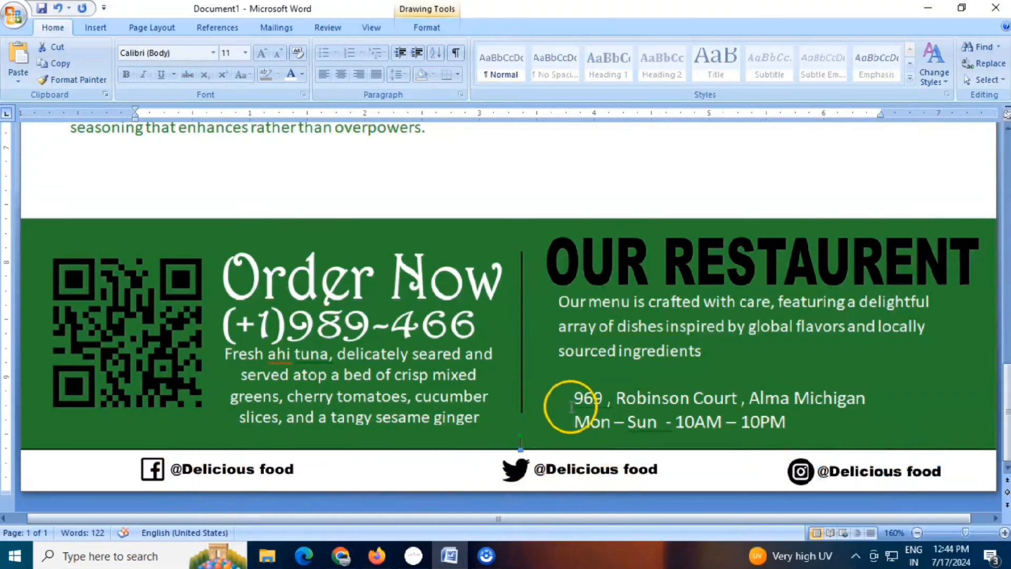
- Review the whole flyer layout on one page at 50% zoom
{"action": "scroll", "coordinate": [572, 406], "scroll_direction": "down", "scroll_amount": 8, "text": "ctrl"}
{"action": "scroll", "coordinate": [582, 361], "scroll_direction": "down", "scroll_amount": 2, "text": "ctrl"}
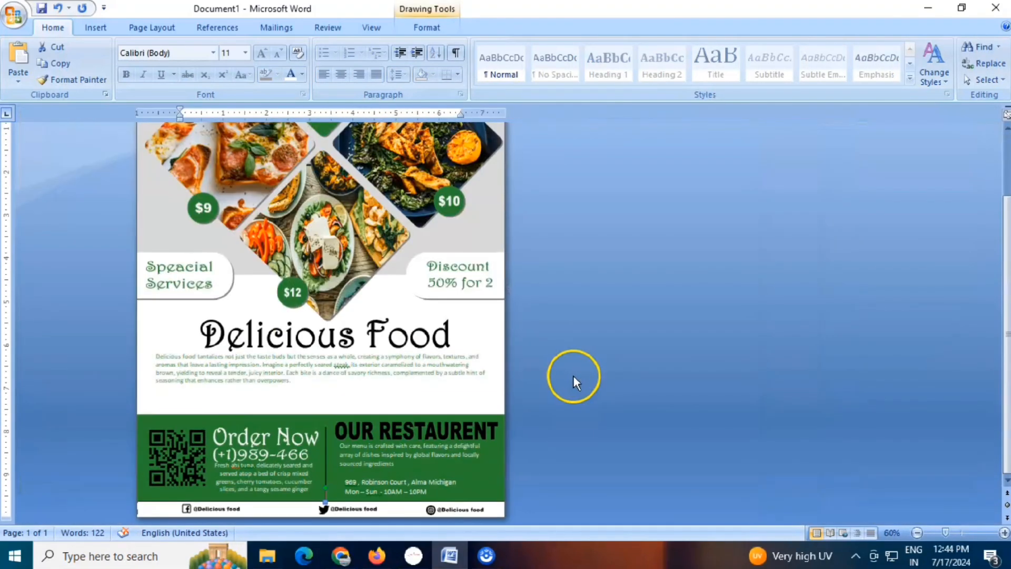
{"action": "scroll", "coordinate": [405, 358], "scroll_direction": "up", "scroll_amount": 2}
{"action": "scroll", "coordinate": [422, 353], "scroll_direction": "down", "scroll_amount": 2}
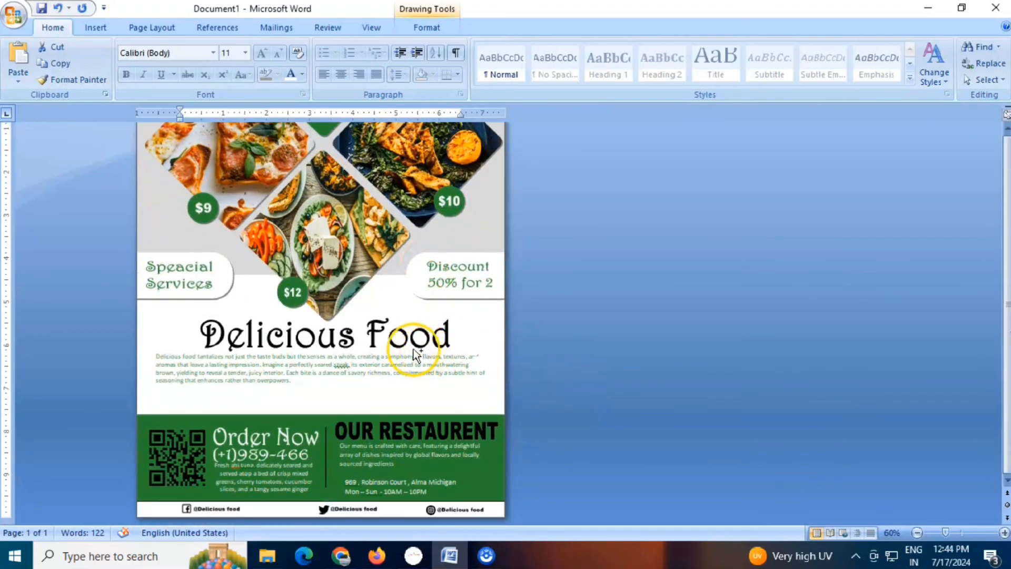
{"action": "scroll", "coordinate": [415, 353], "scroll_direction": "down", "scroll_amount": 2, "text": "ctrl"}
{"action": "scroll", "coordinate": [370, 352], "scroll_direction": "up", "scroll_amount": 1, "text": "ctrl"}
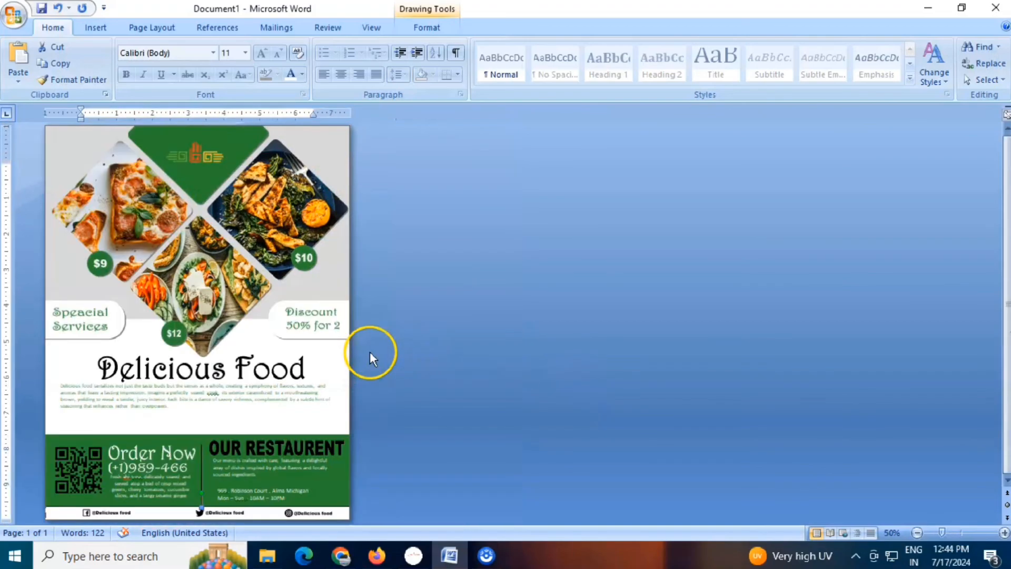